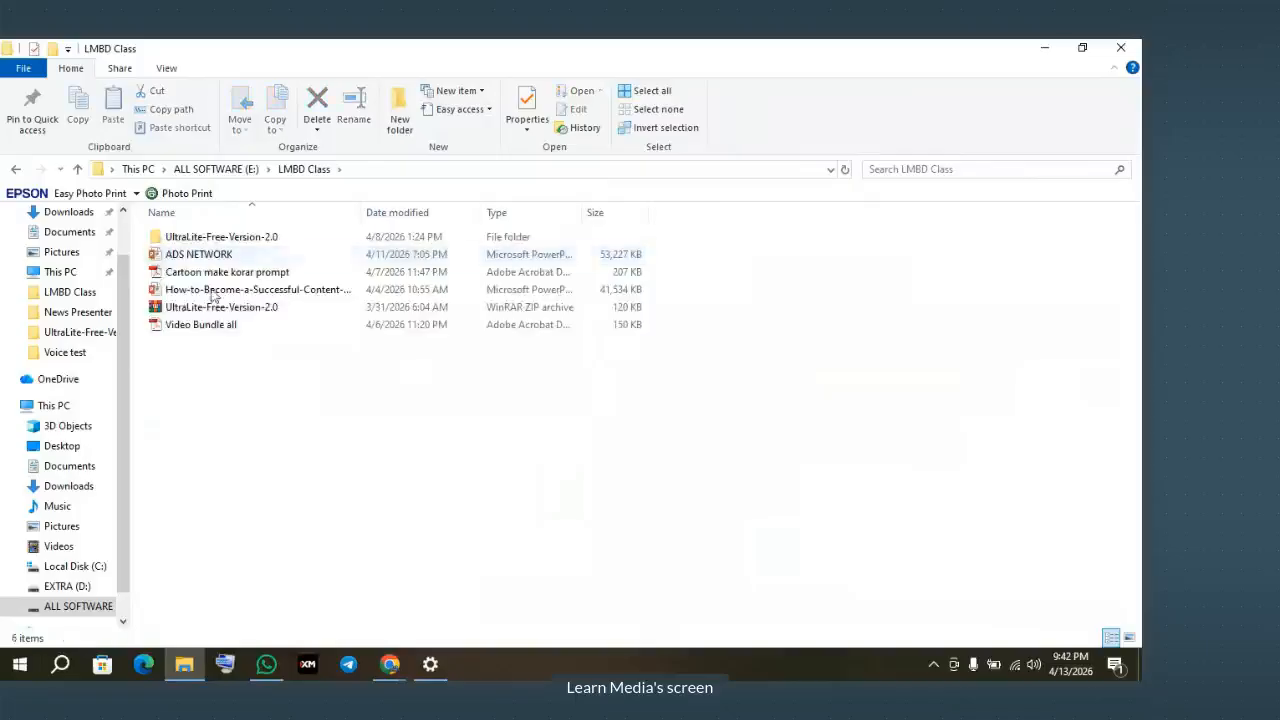
Step: Open the "Cartoon make korar prompt" PDF from the LMBD Class folder and skim its first three pages
left_click(206, 275)
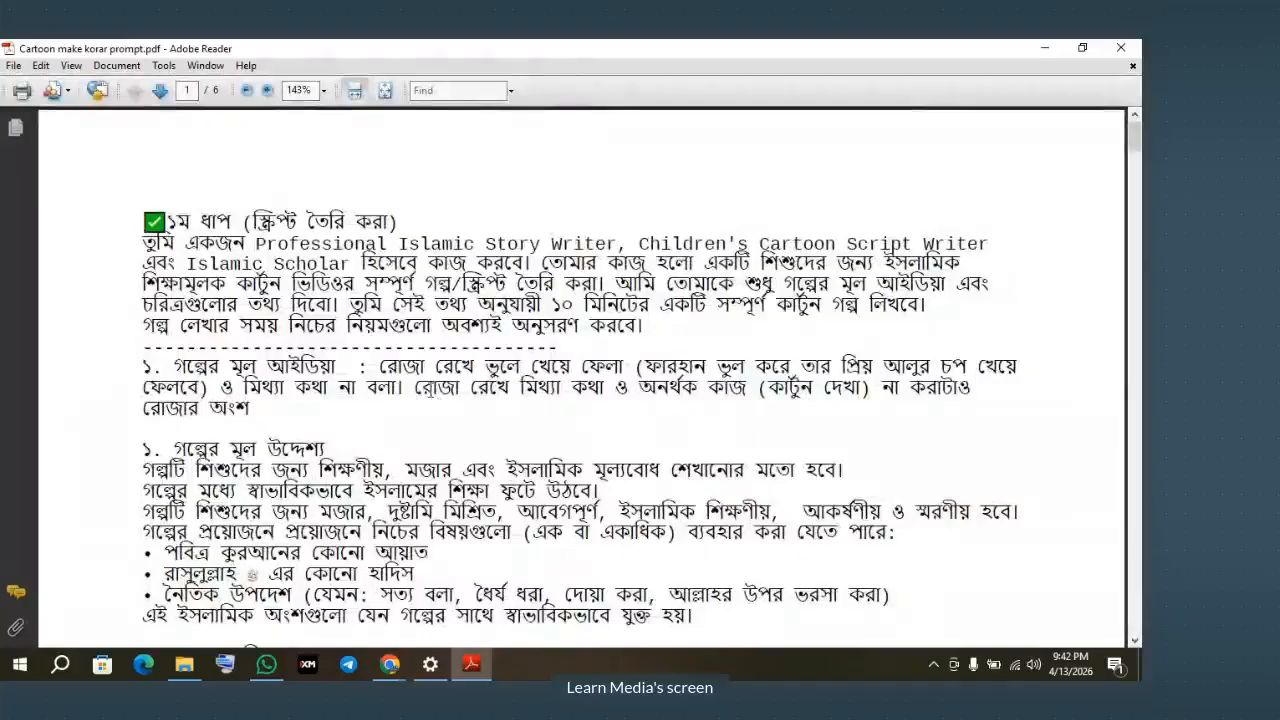
scroll(470, 357, "down", 15)
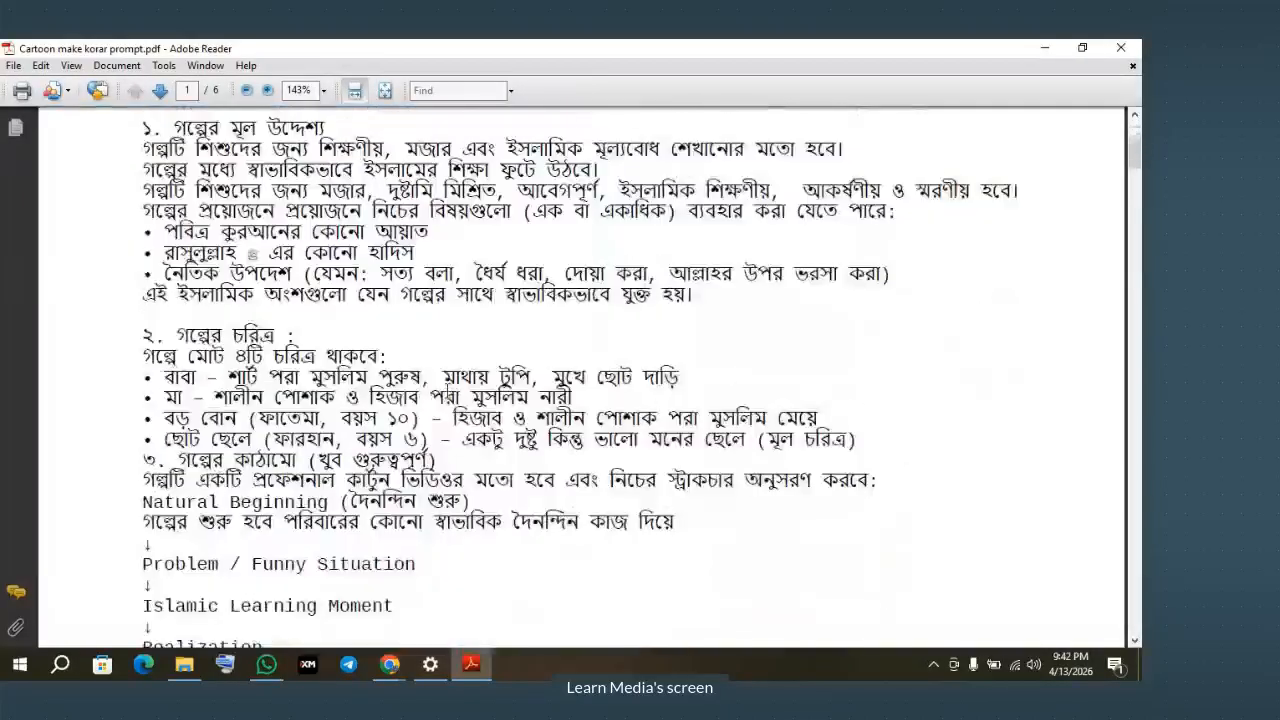
scroll(470, 357, "down", 20)
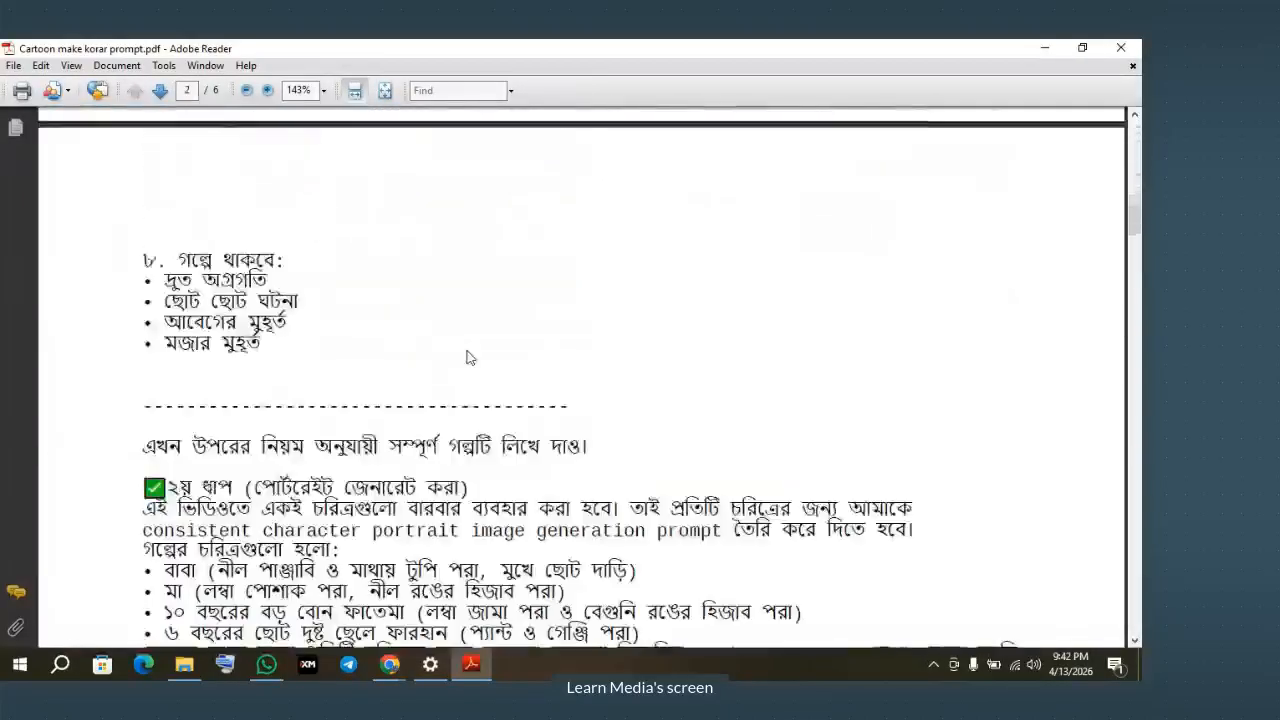
scroll(470, 357, "down", 20)
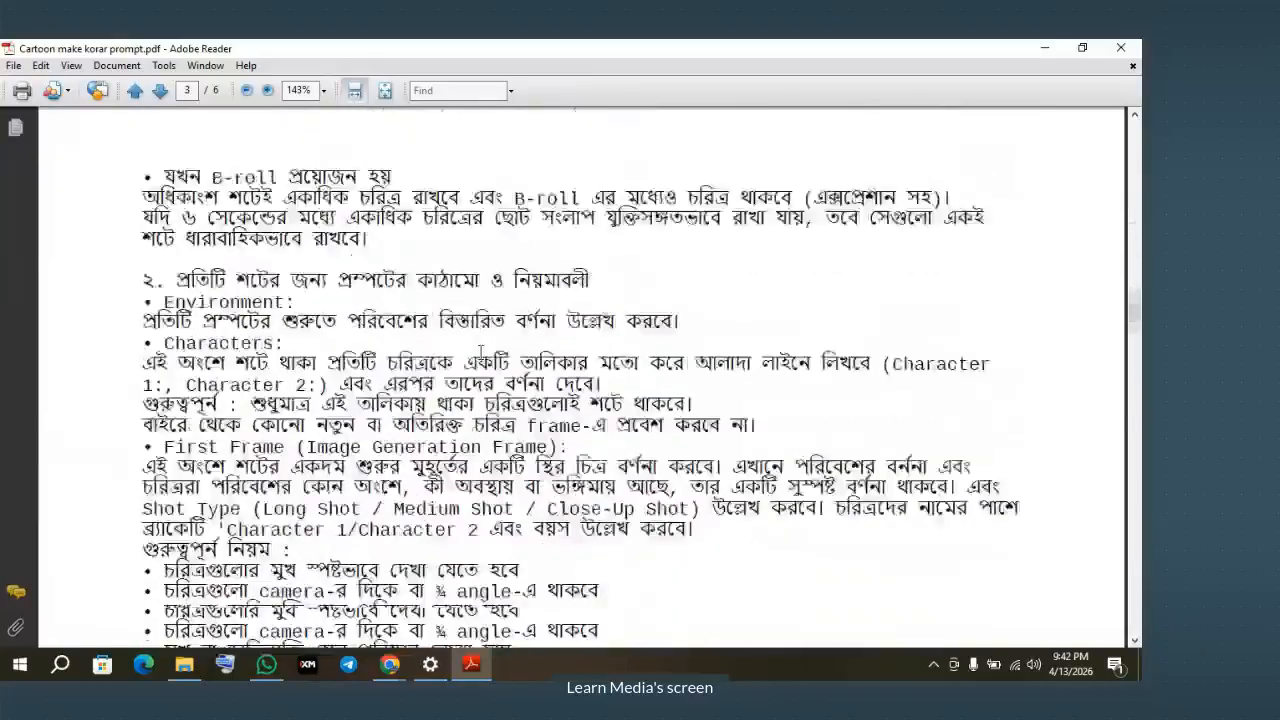
Step: Read the third-stage prompt on the shot list, image and video prompts across pages 2 and 3
left_click_drag(1135, 318, 1135, 265)
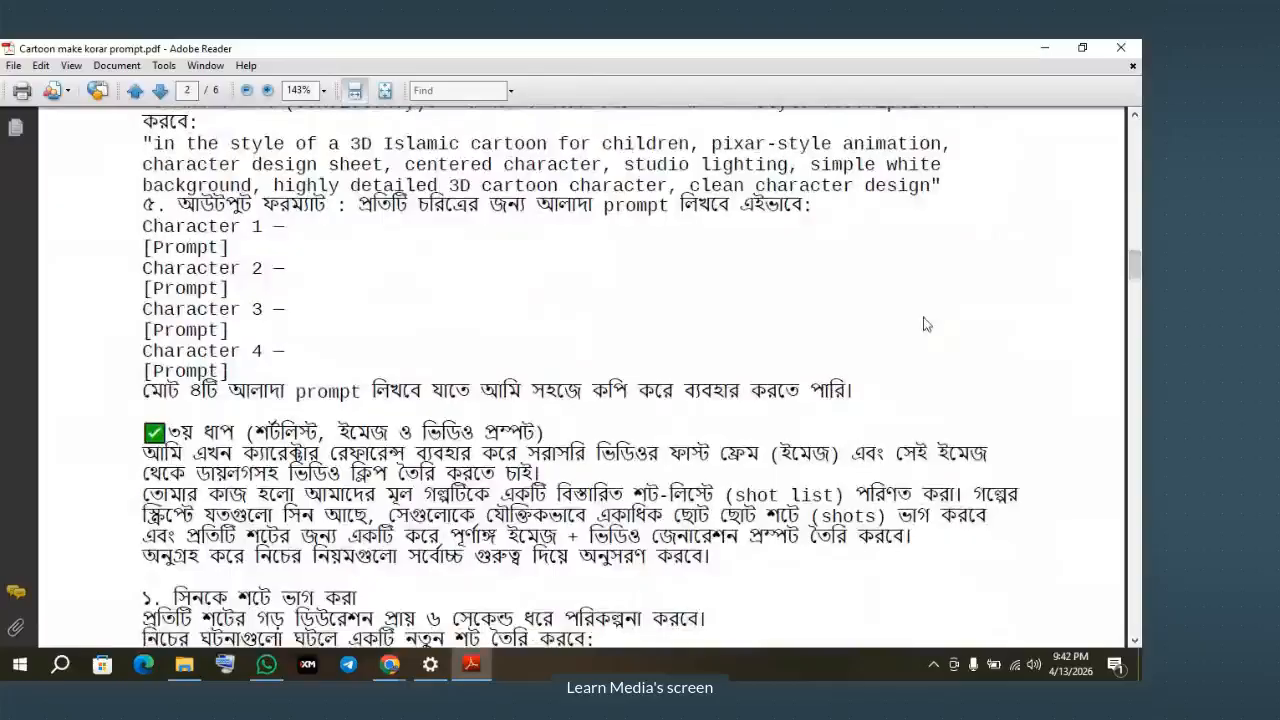
scroll(718, 345, "down", 2)
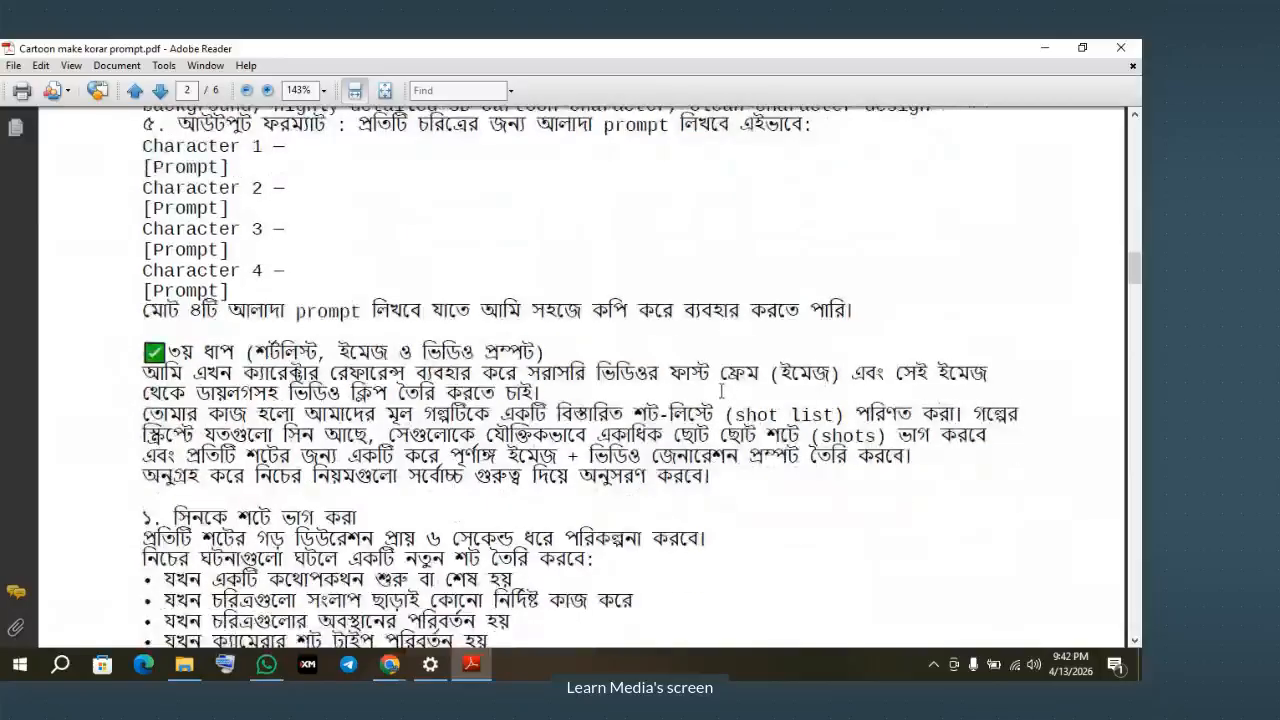
scroll(720, 396, "down", 8)
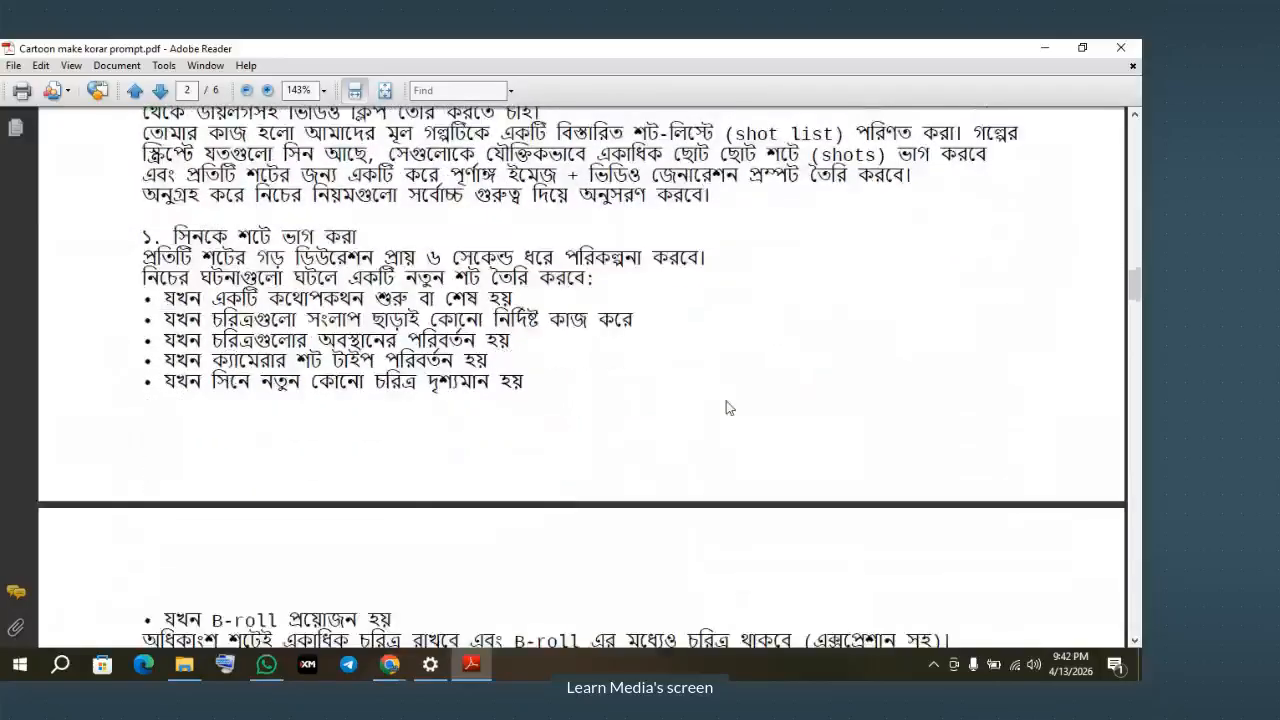
scroll(728, 407, "down", 6)
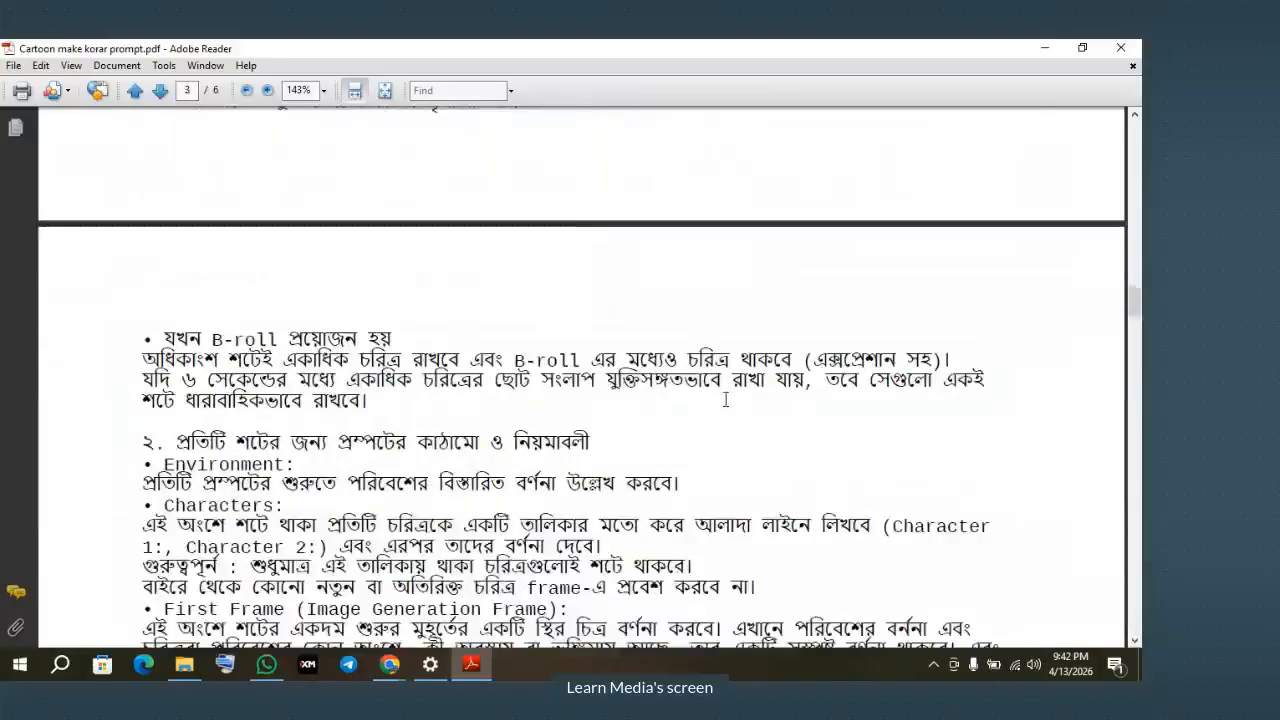
scroll(726, 400, "down", 8)
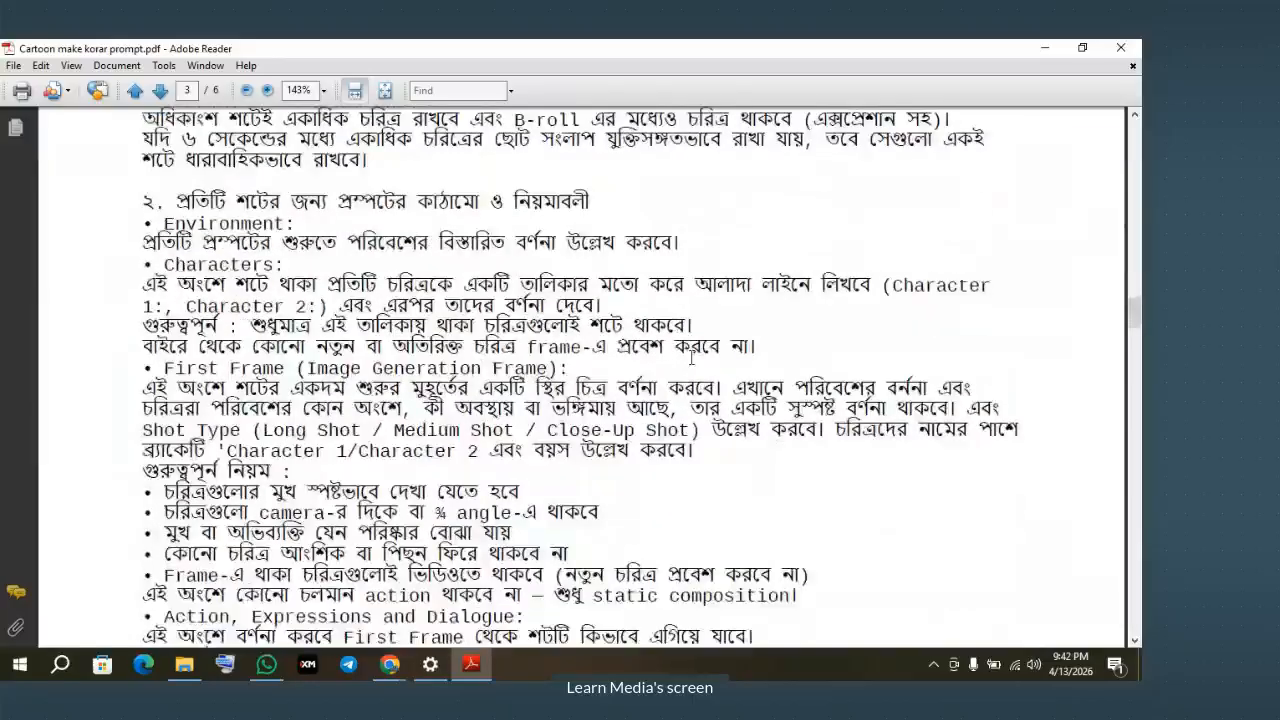
scroll(590, 352, "down", 9)
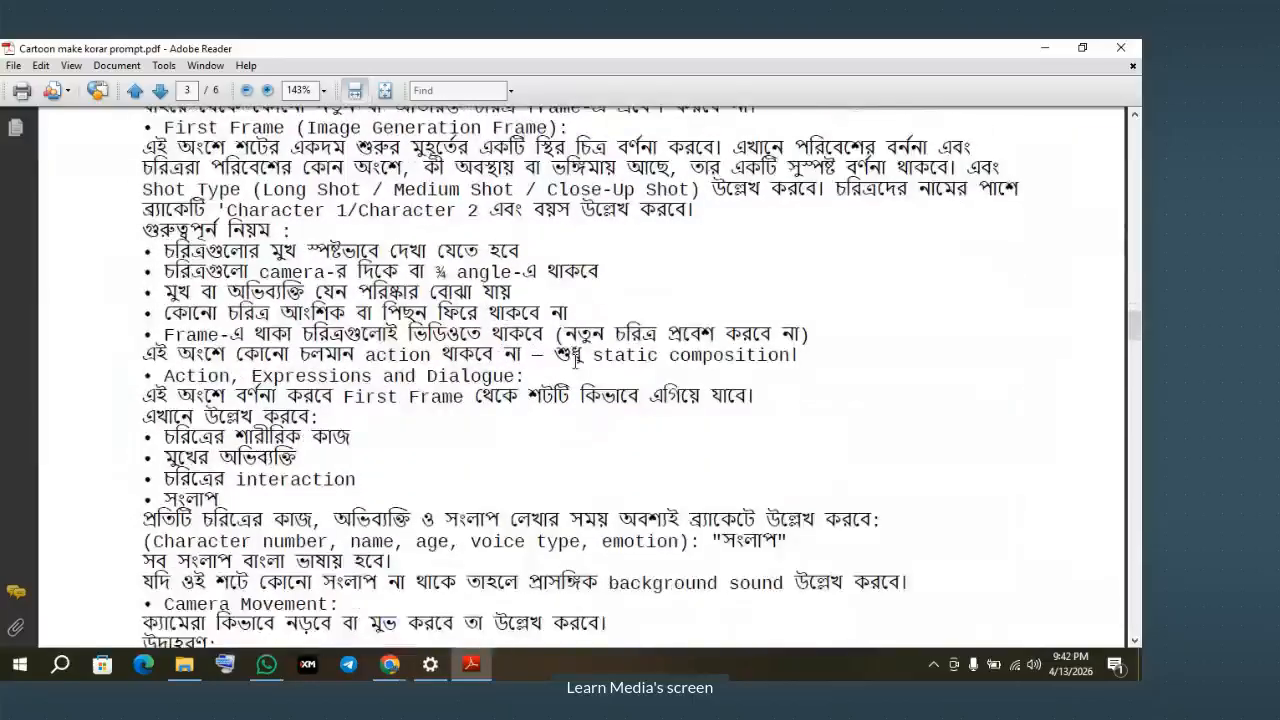
scroll(578, 360, "up", 19)
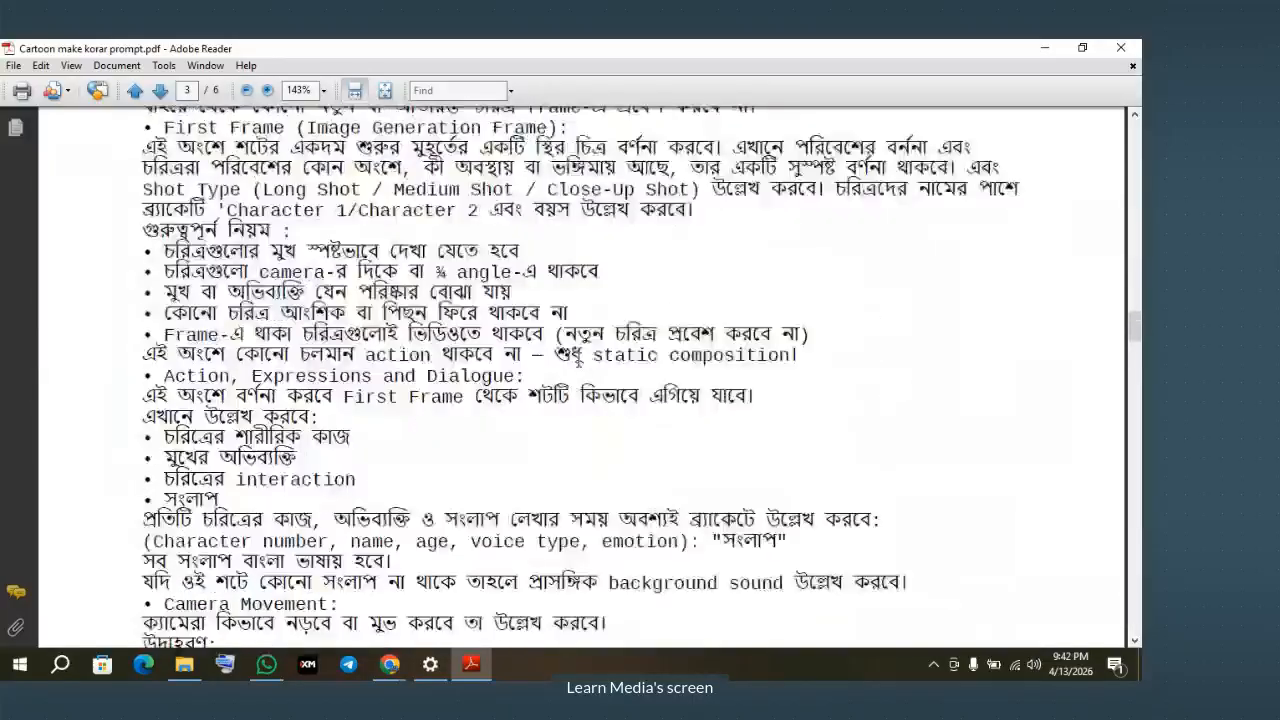
Step: Examine the Theme song prompt on pages 5 and 6, including its song requirements, style requirements and output format
left_click_drag(1136, 300, 1137, 527)
scroll(864, 379, "down", 8)
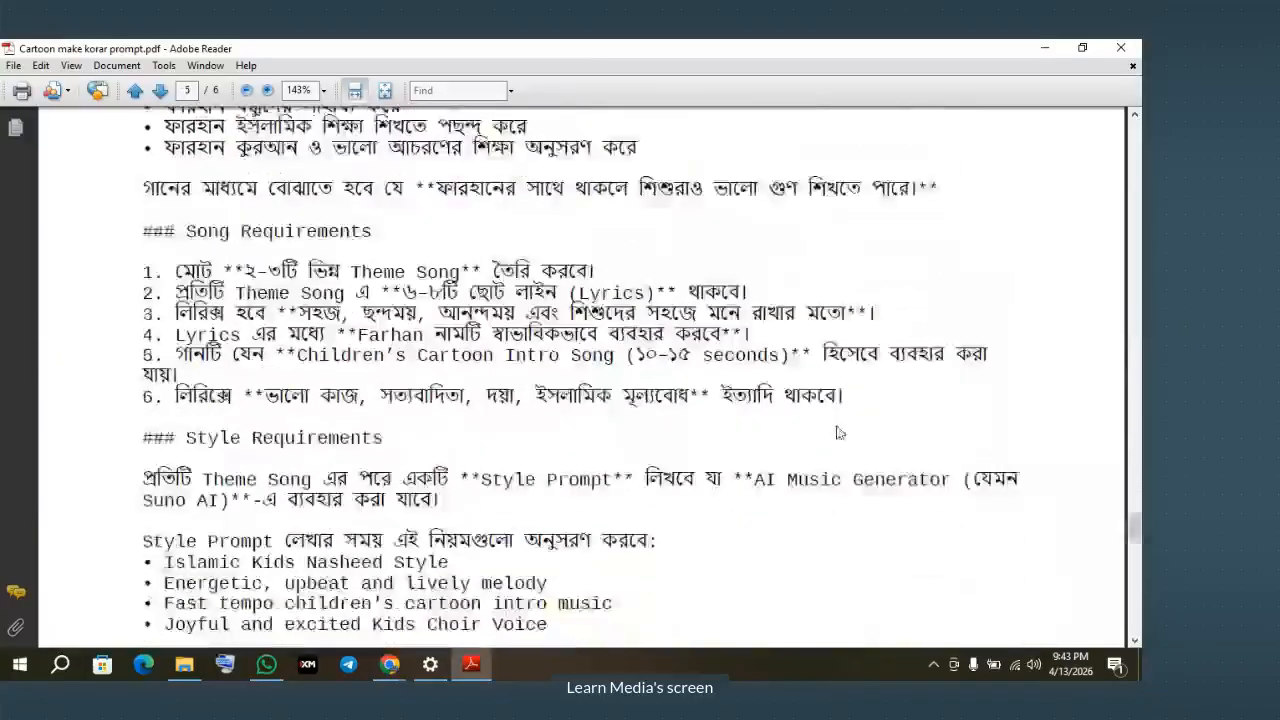
scroll(864, 379, "down", 8)
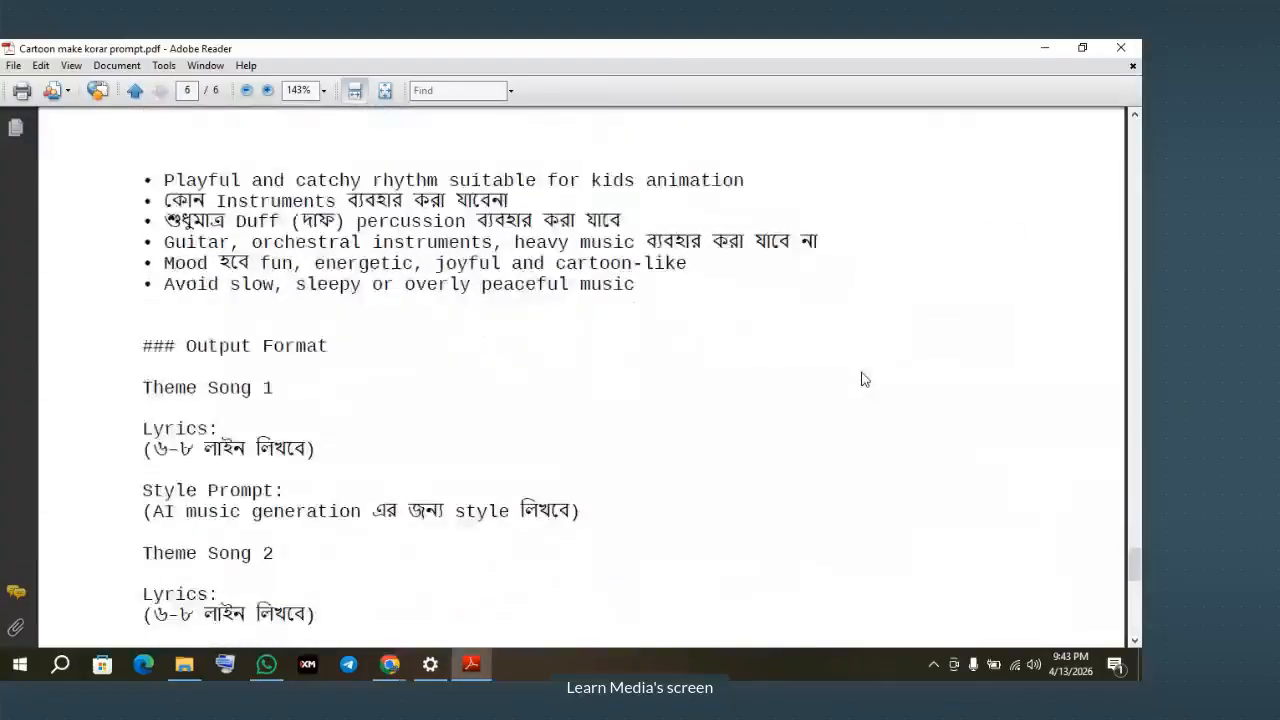
scroll(864, 379, "up", 2)
scroll(864, 379, "up", 10)
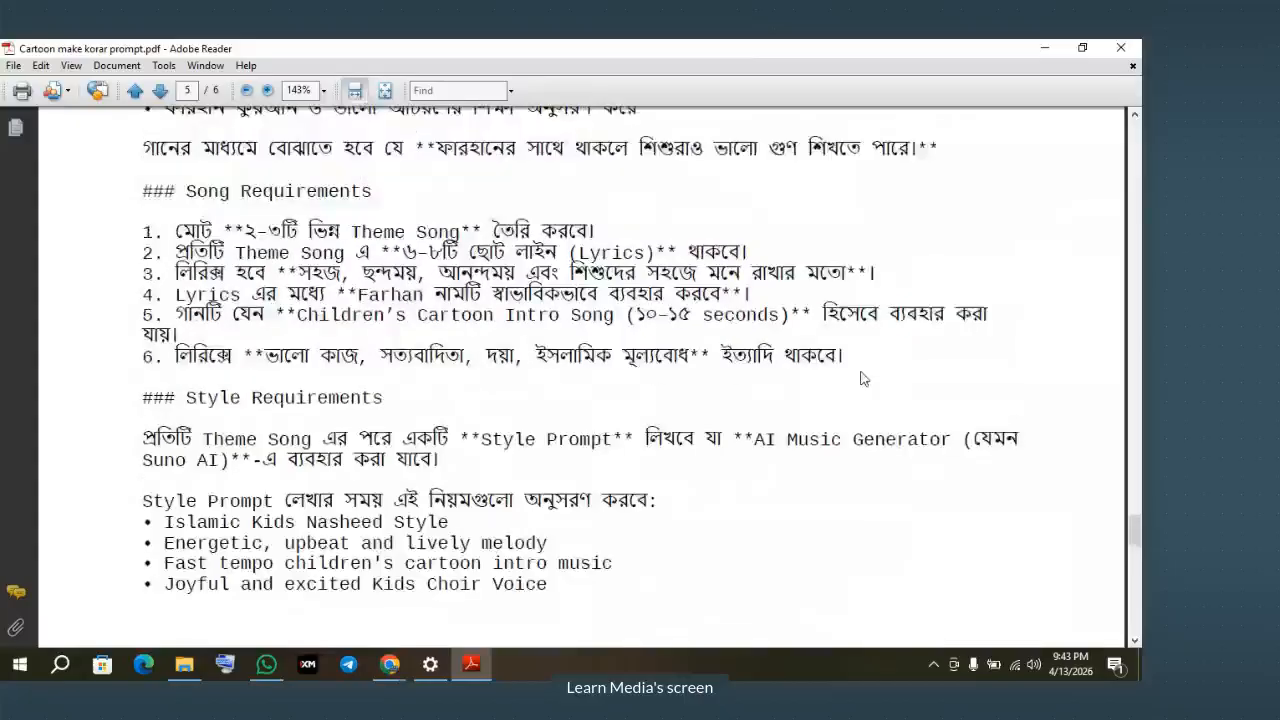
scroll(864, 379, "up", 10)
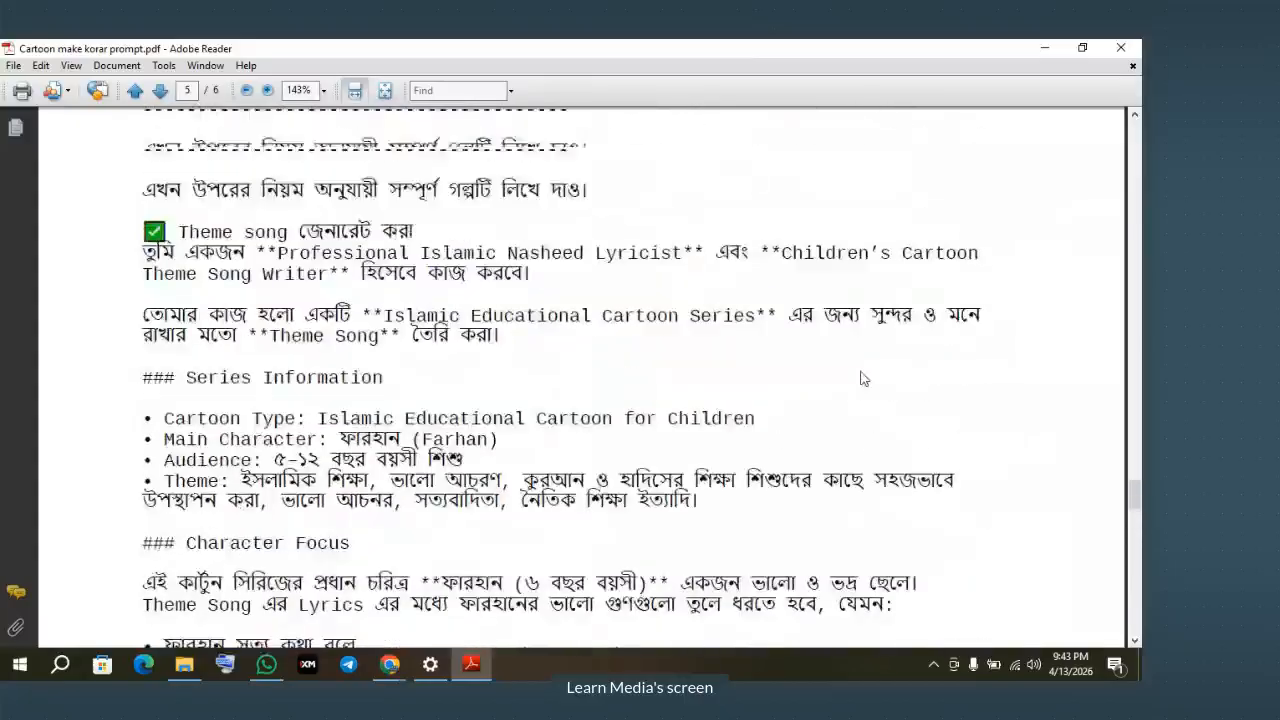
scroll(864, 379, "up", 4)
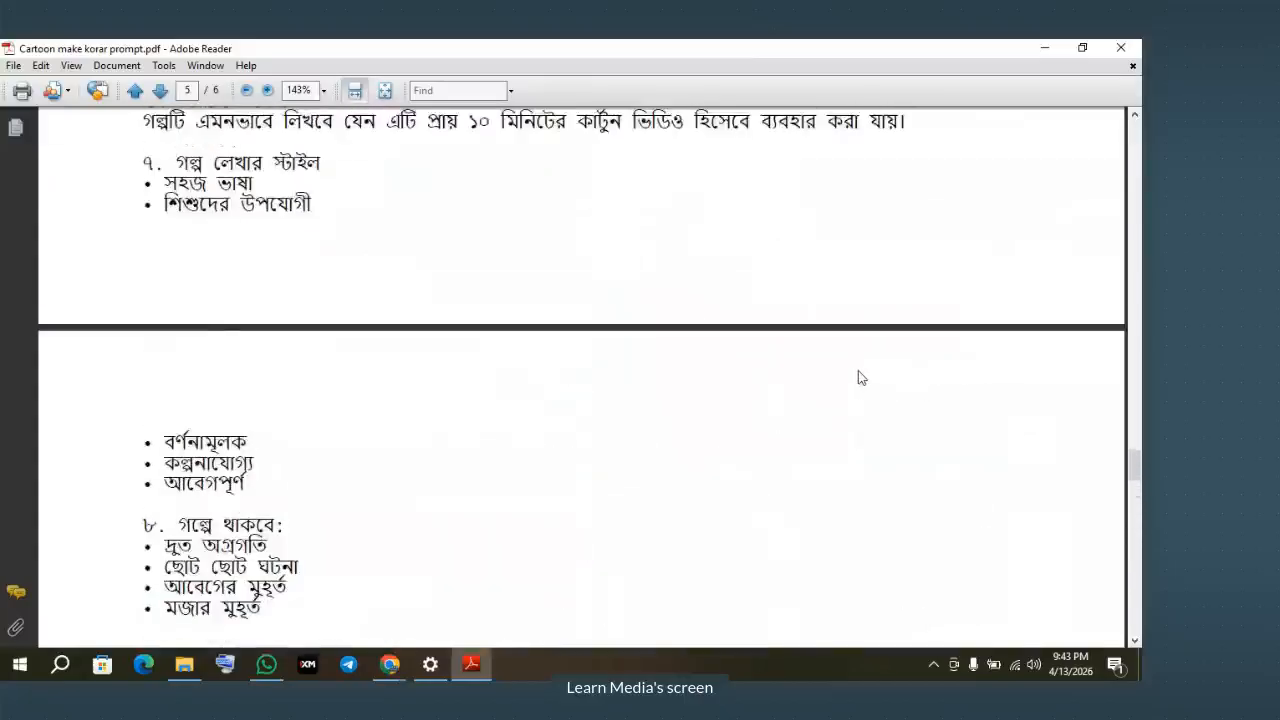
scroll(870, 371, "up", 3)
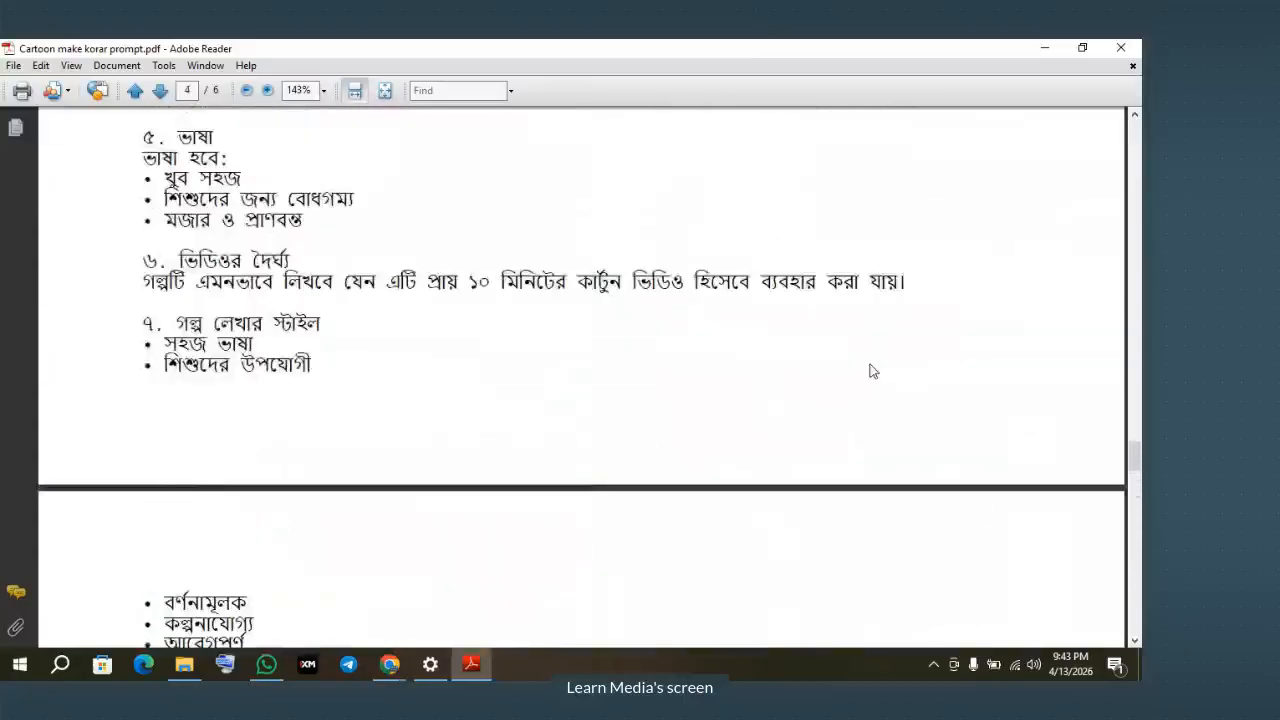
Step: Review the prompts backwards from the page 4 scene structure to the first-stage script prompt on page 1
scroll(870, 371, "up", 7)
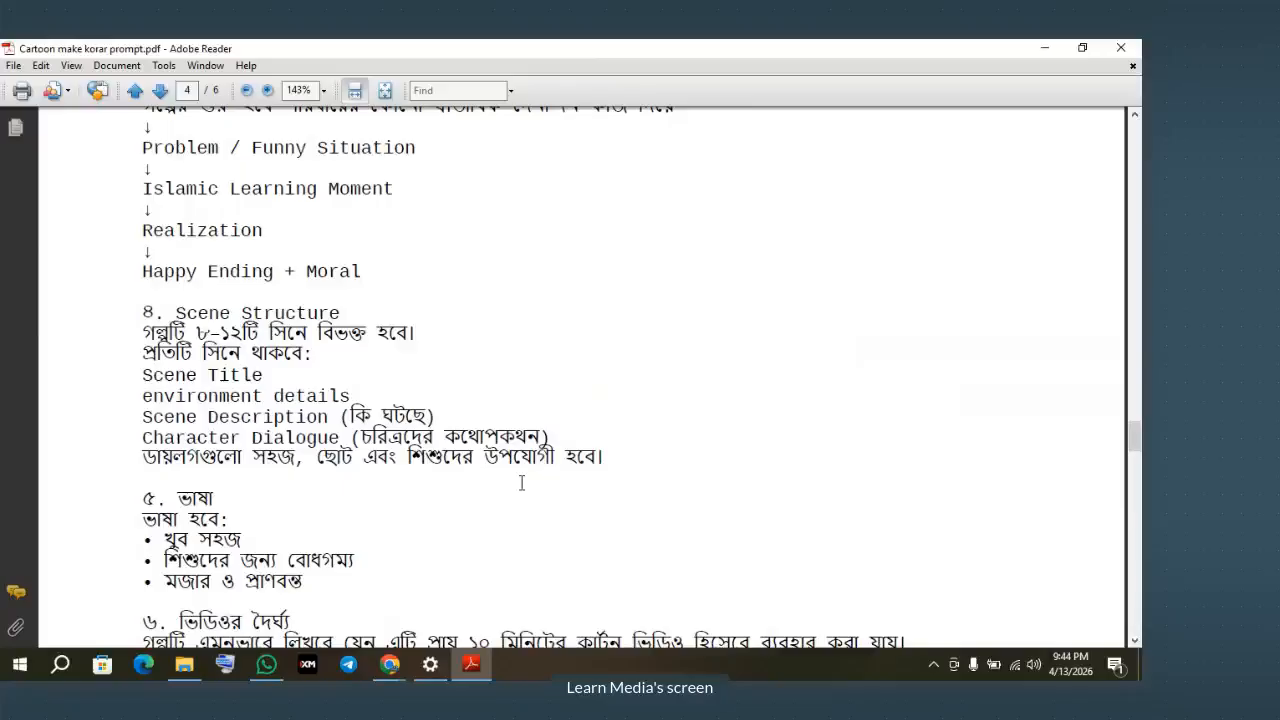
scroll(400, 468, "up", 10)
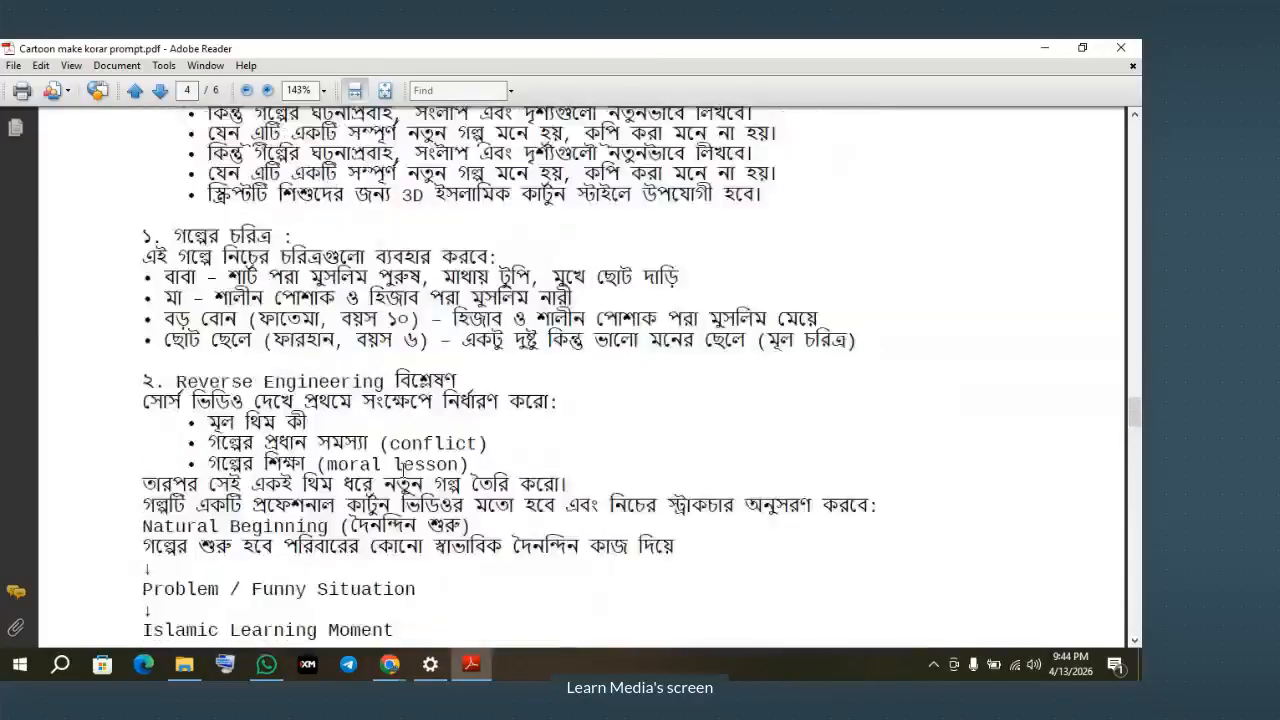
scroll(400, 468, "up", 20)
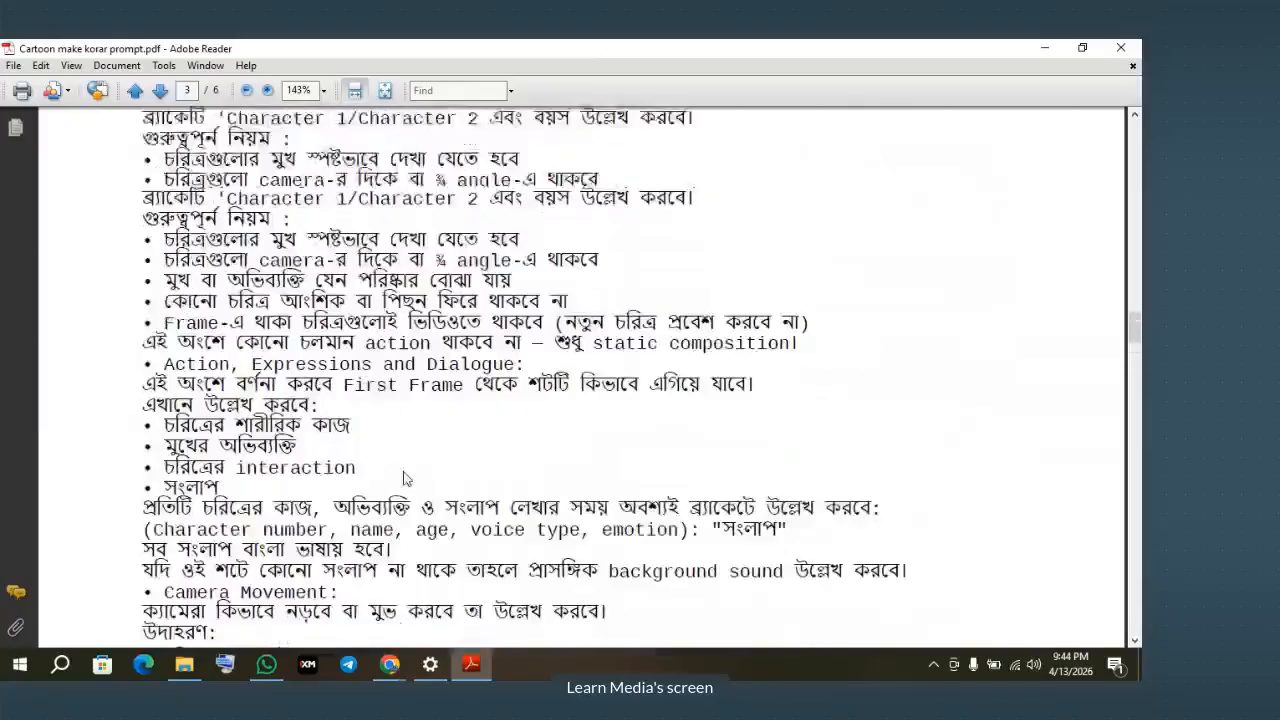
scroll(406, 478, "up", 20)
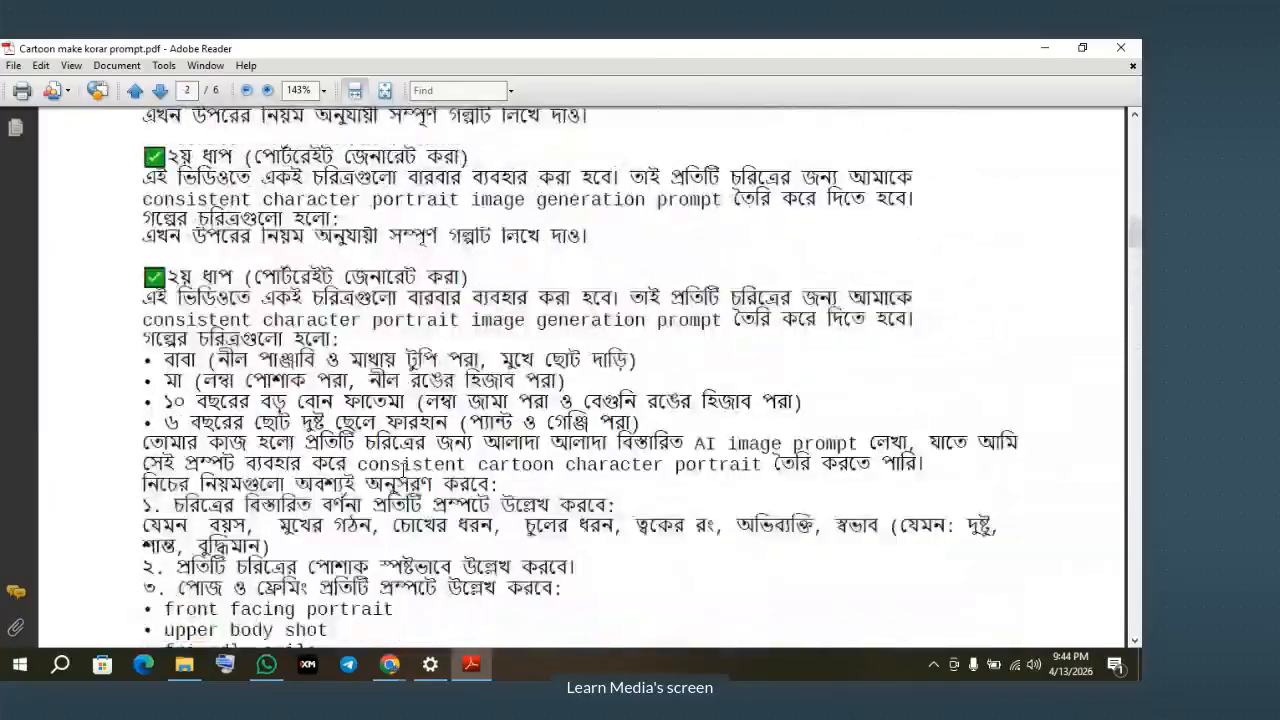
scroll(404, 467, "up", 20)
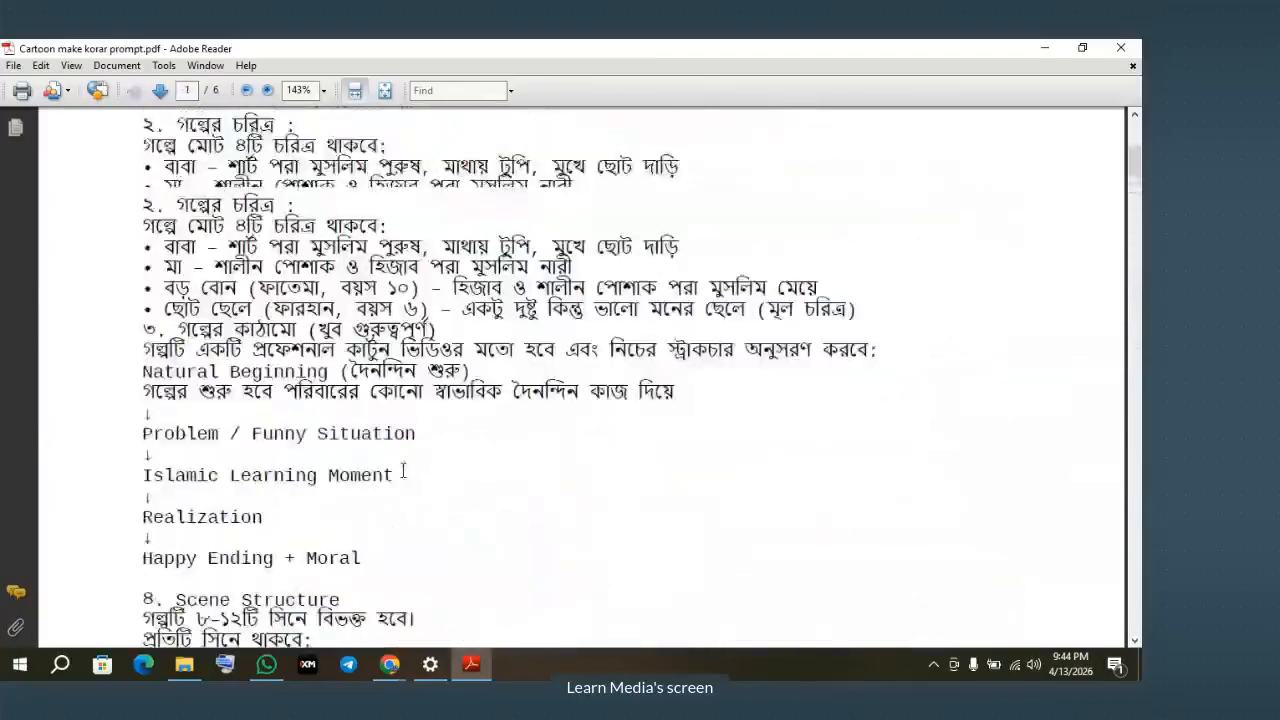
scroll(404, 471, "up", 10)
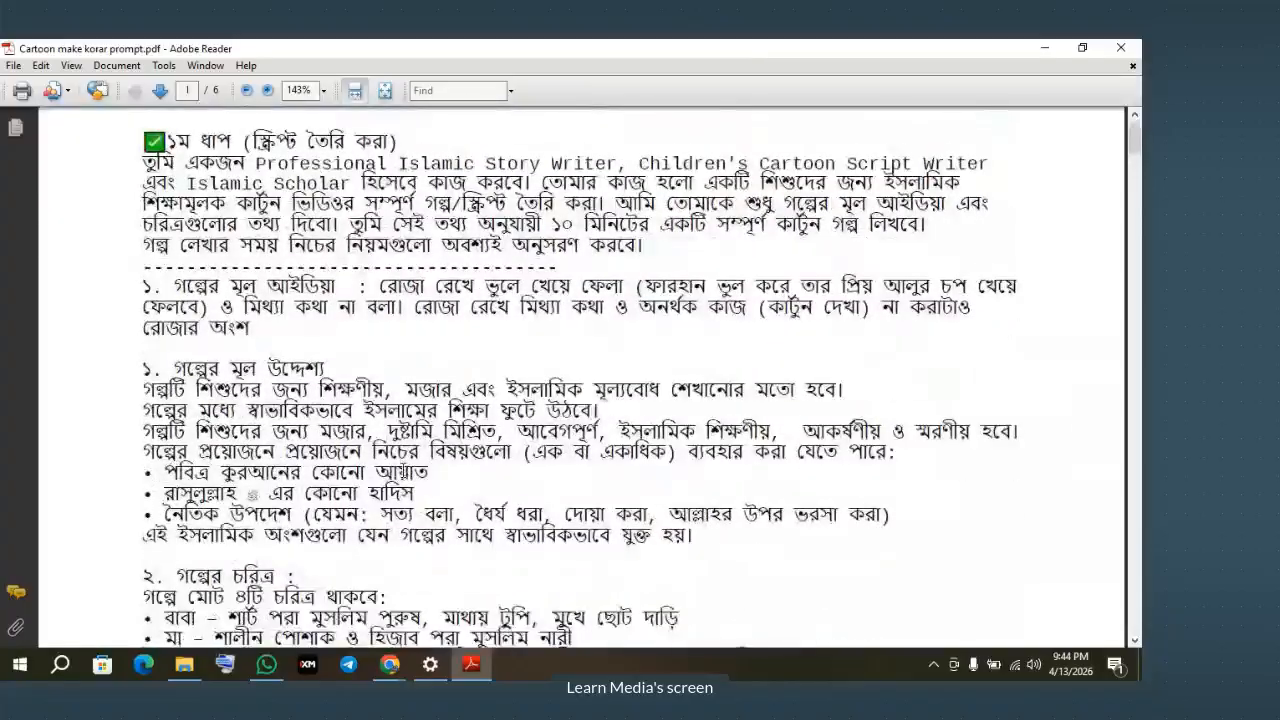
Step: Examine the heading and opening role instructions of the first-stage script-writing prompt
left_click_drag(243, 140, 400, 142)
left_click(242, 141)
left_click(312, 194)
scroll(312, 196, "down", 1)
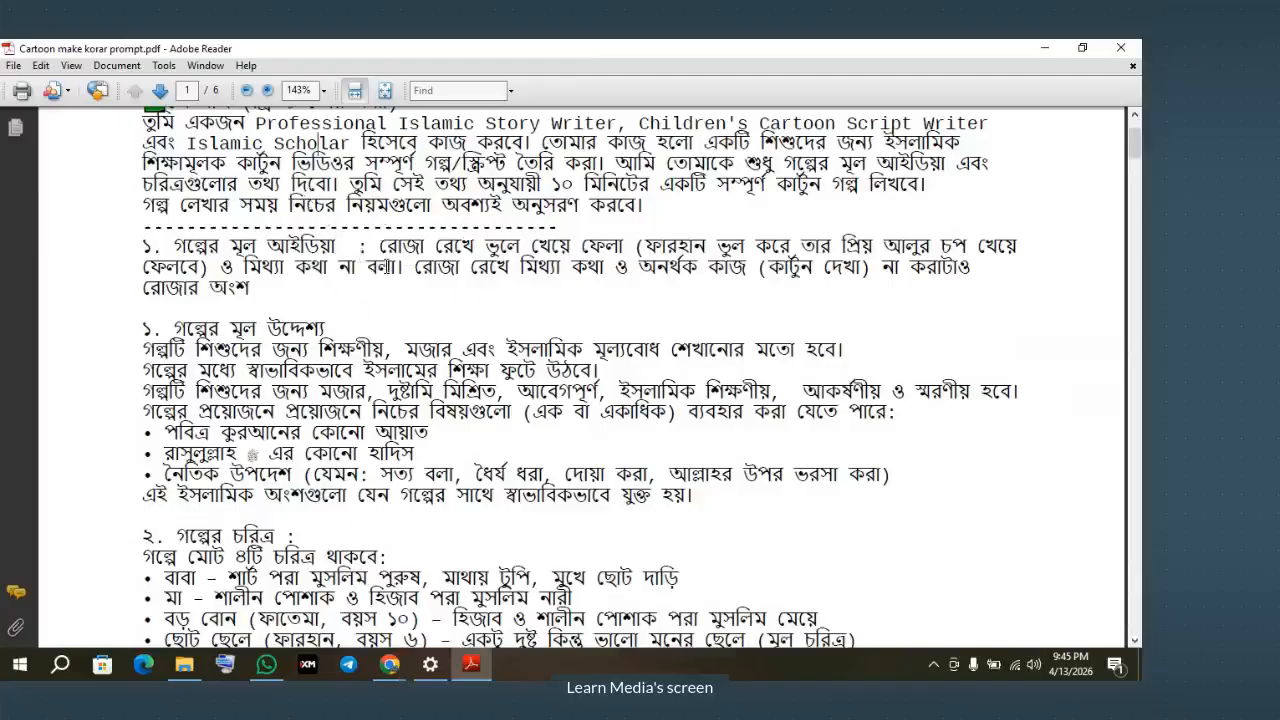
Step: Examine the main story idea line of the script prompt, highlighting its example plot phrases and its label
left_click_drag(173, 245, 722, 268)
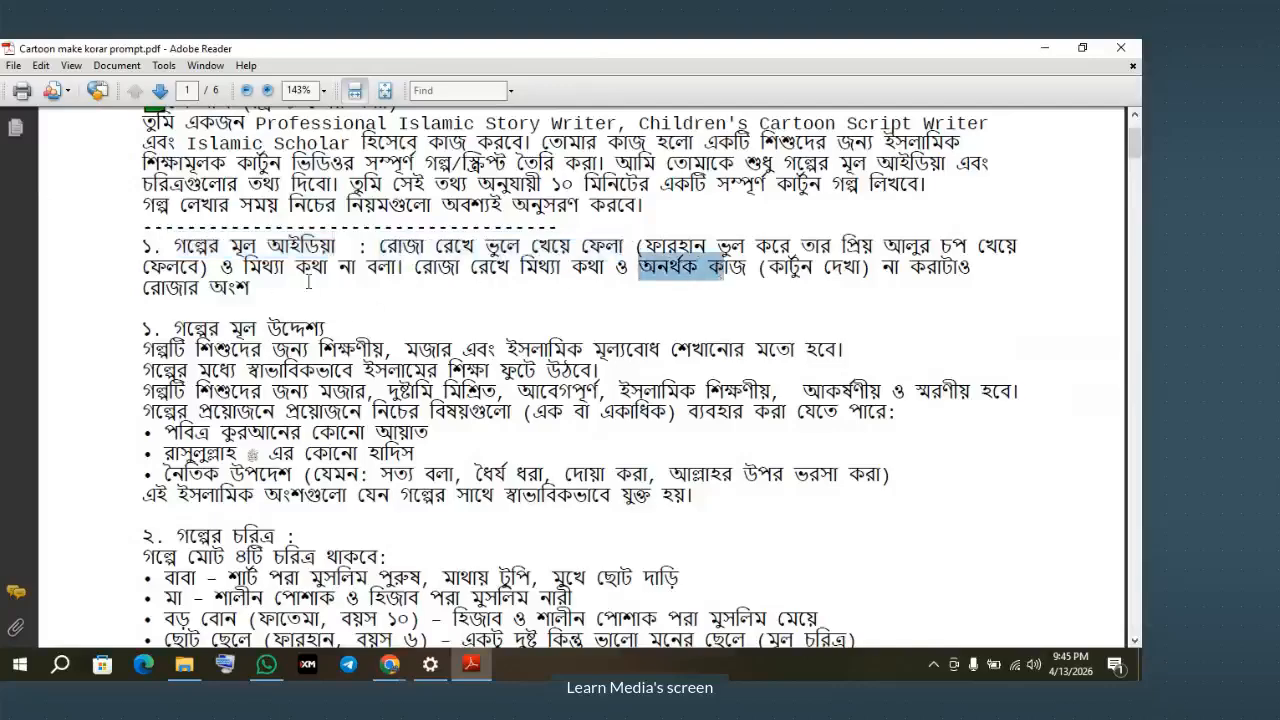
left_click_drag(251, 295, 186, 290)
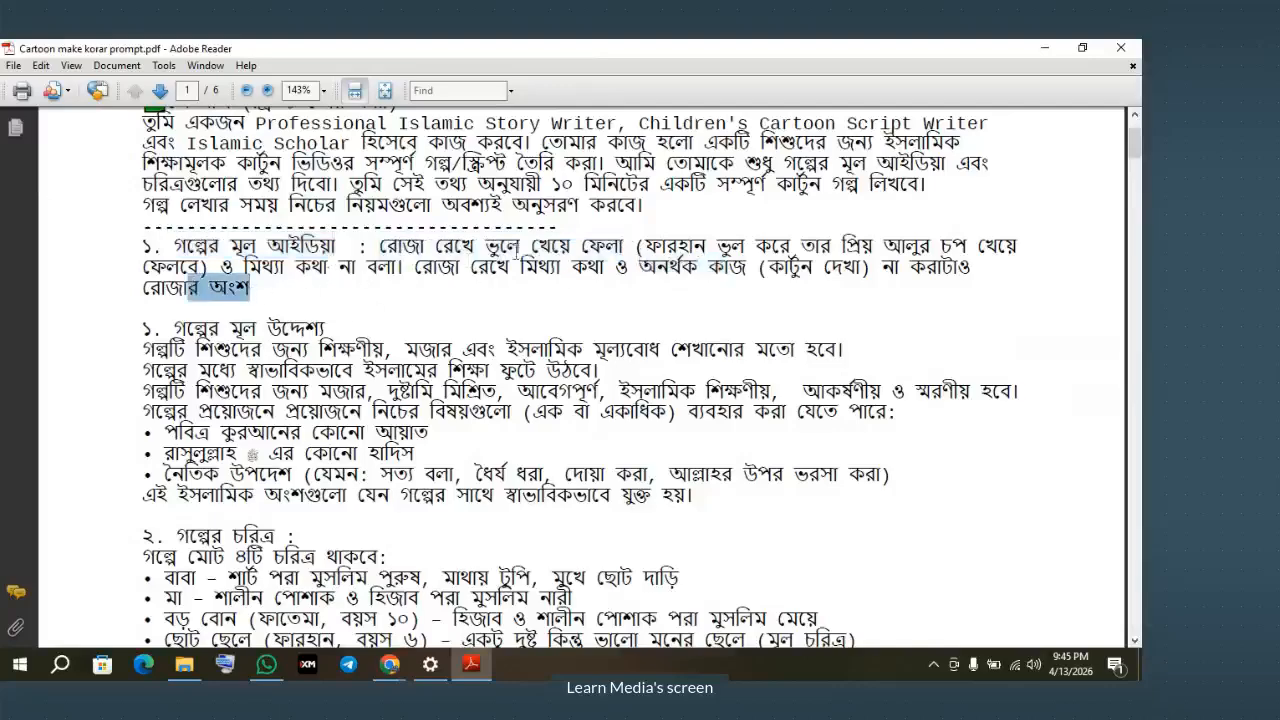
left_click_drag(295, 266, 748, 268)
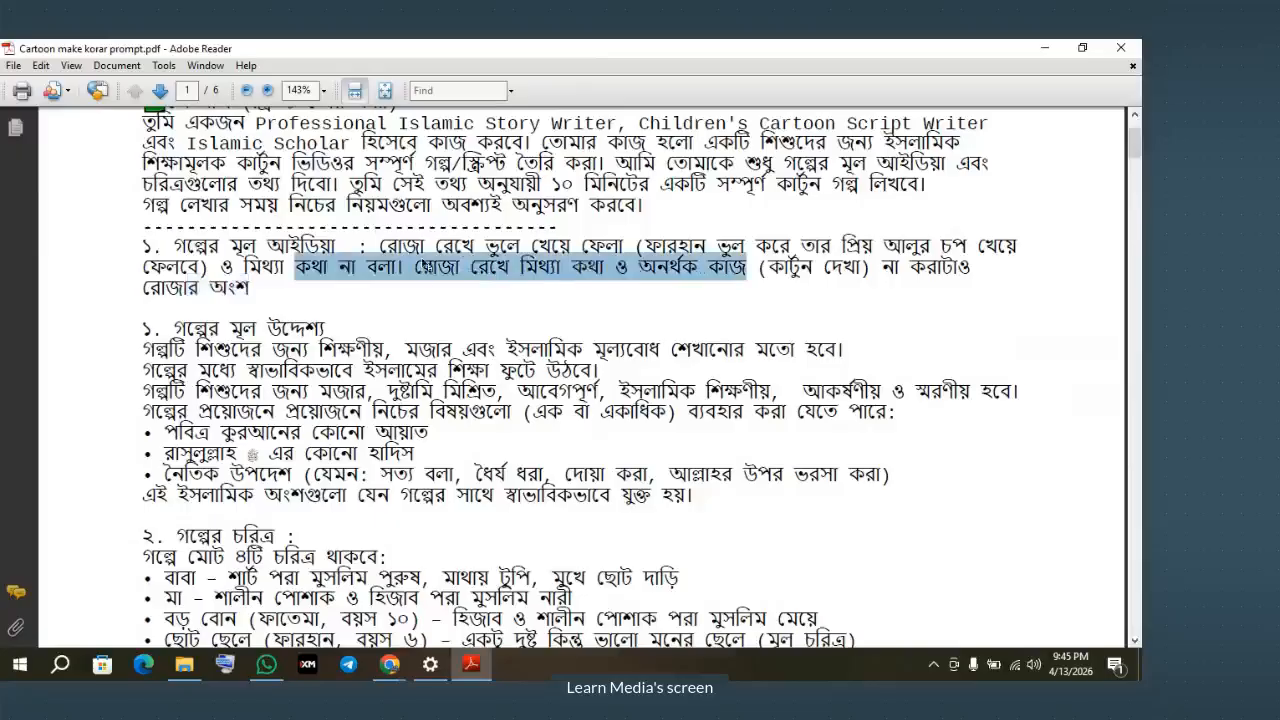
left_click(506, 263)
left_click_drag(646, 249, 846, 266)
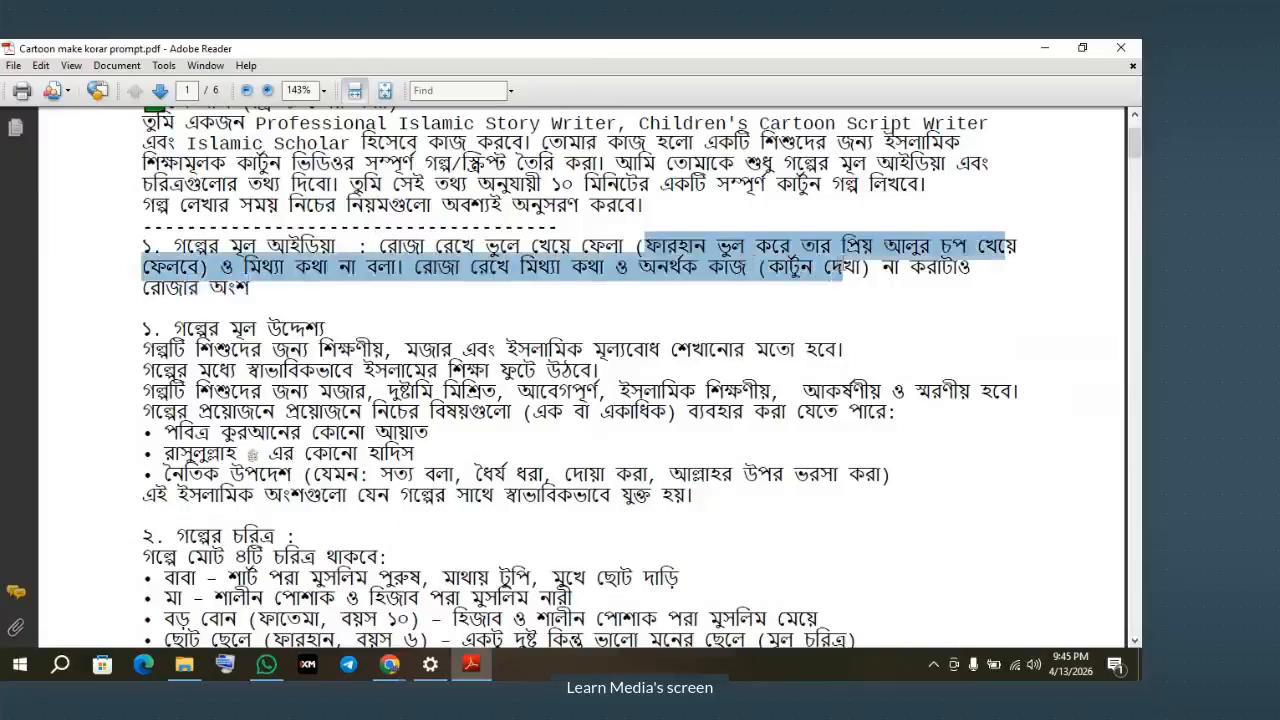
left_click(548, 268)
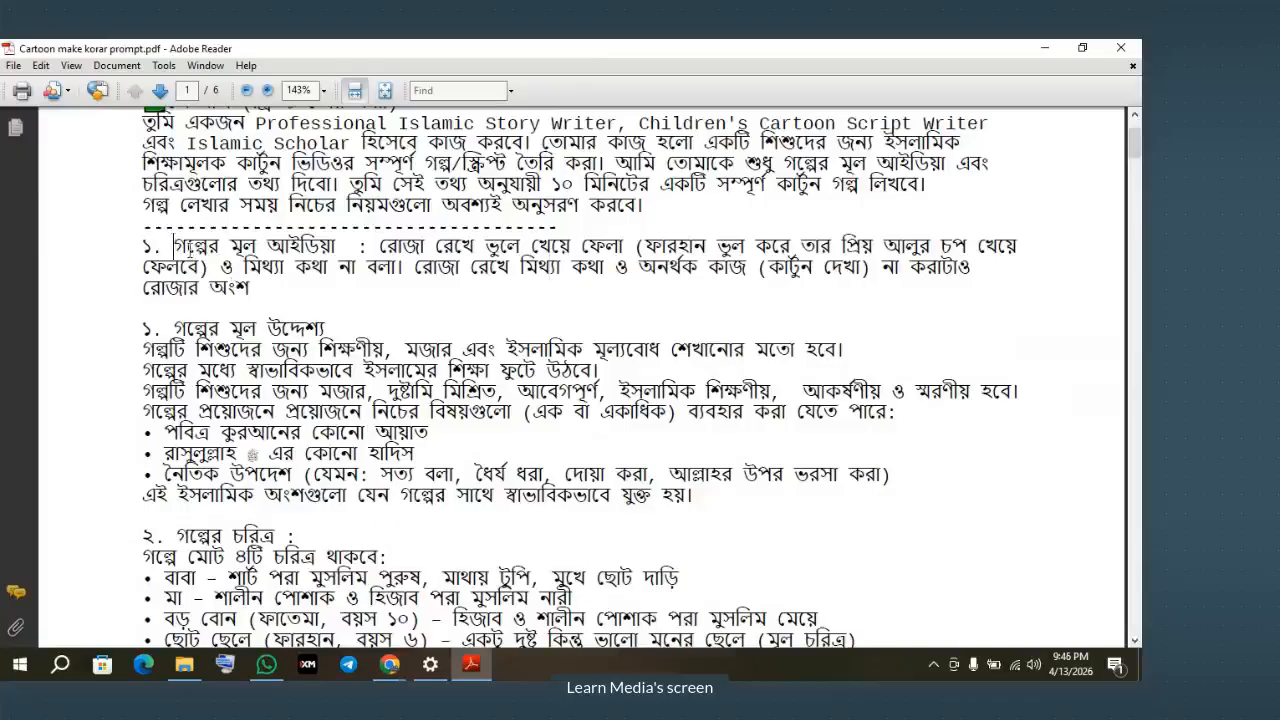
left_click_drag(173, 246, 334, 250)
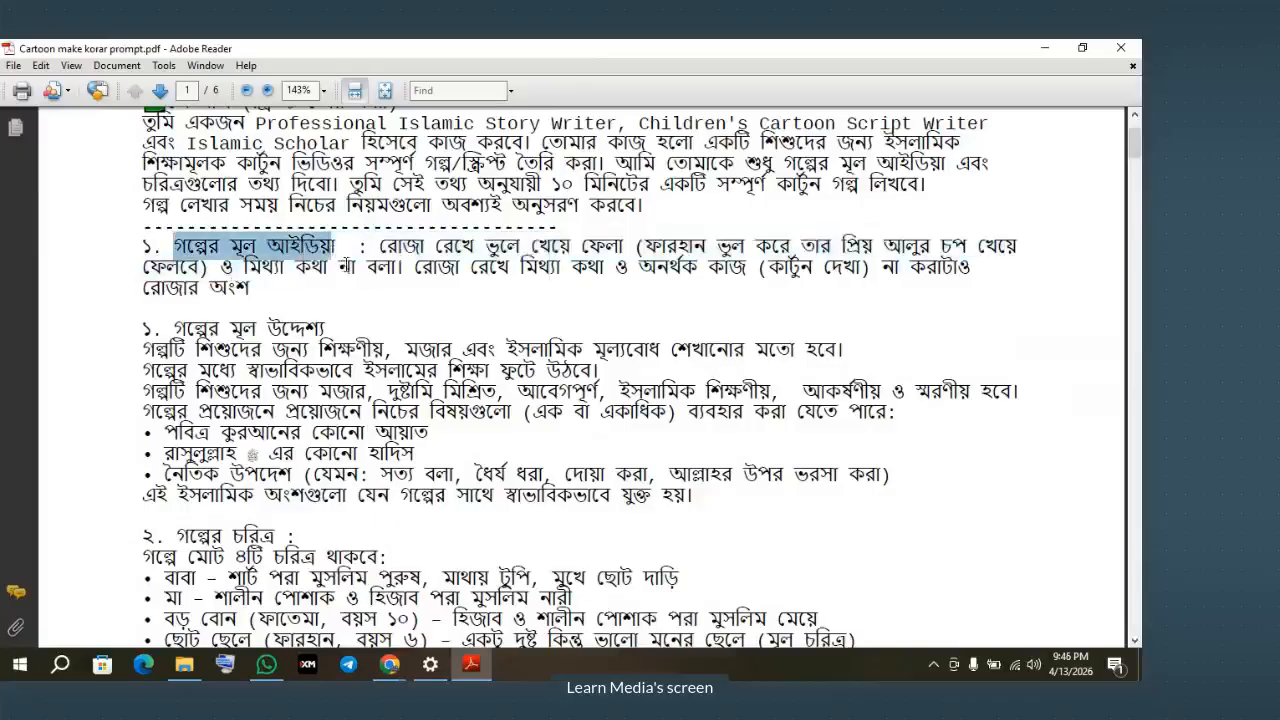
Step: Examine the story characters section of the script prompt, highlighting its heading and the father and mother descriptions
scroll(346, 266, "down", 5)
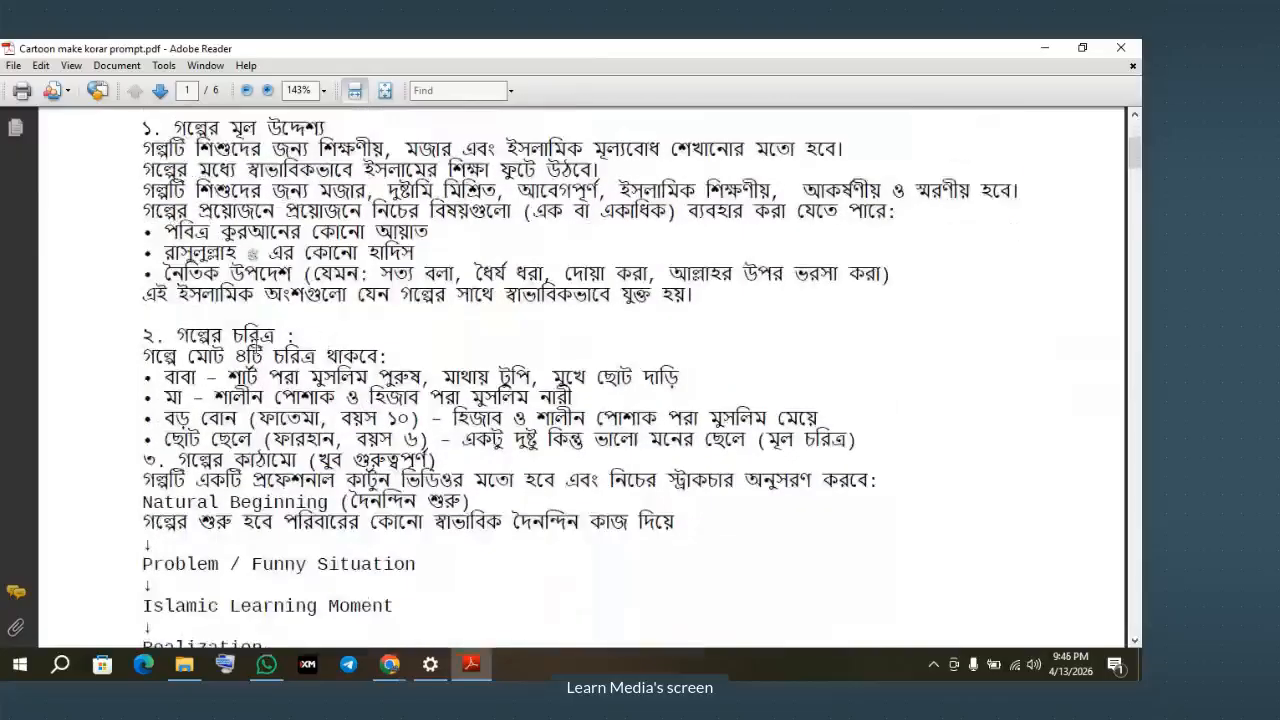
left_click_drag(178, 336, 380, 356)
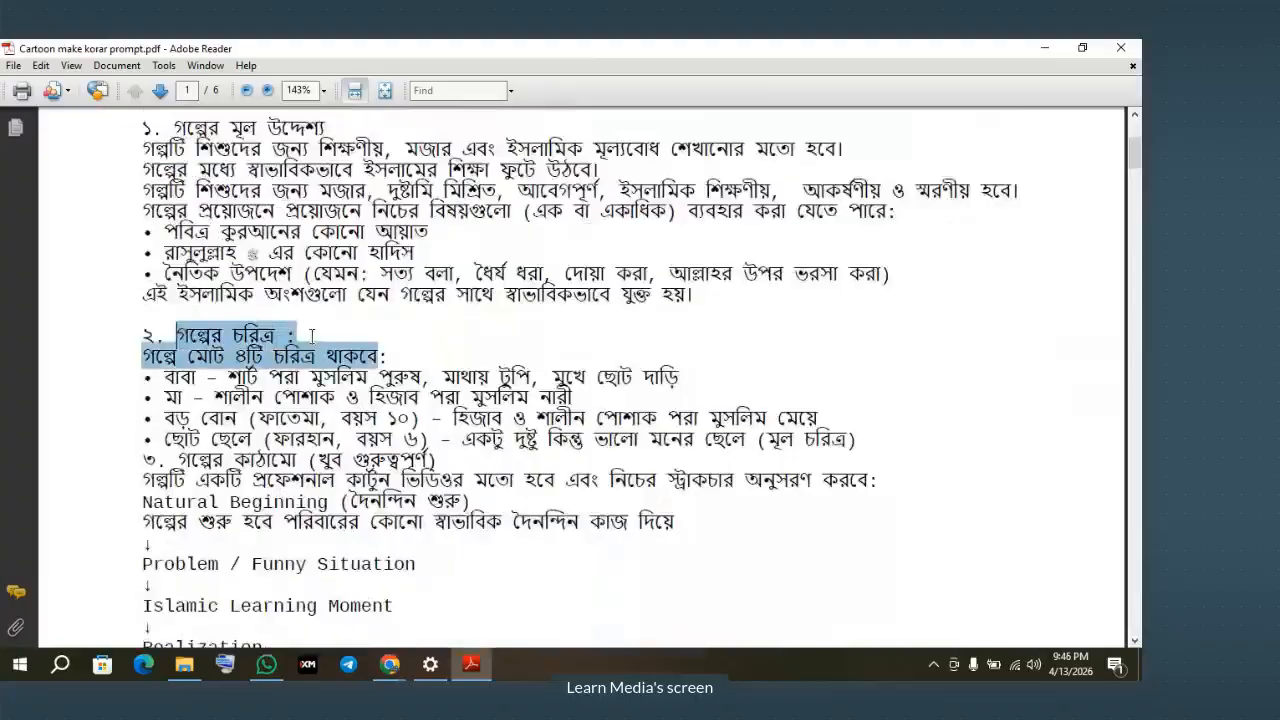
left_click(313, 325)
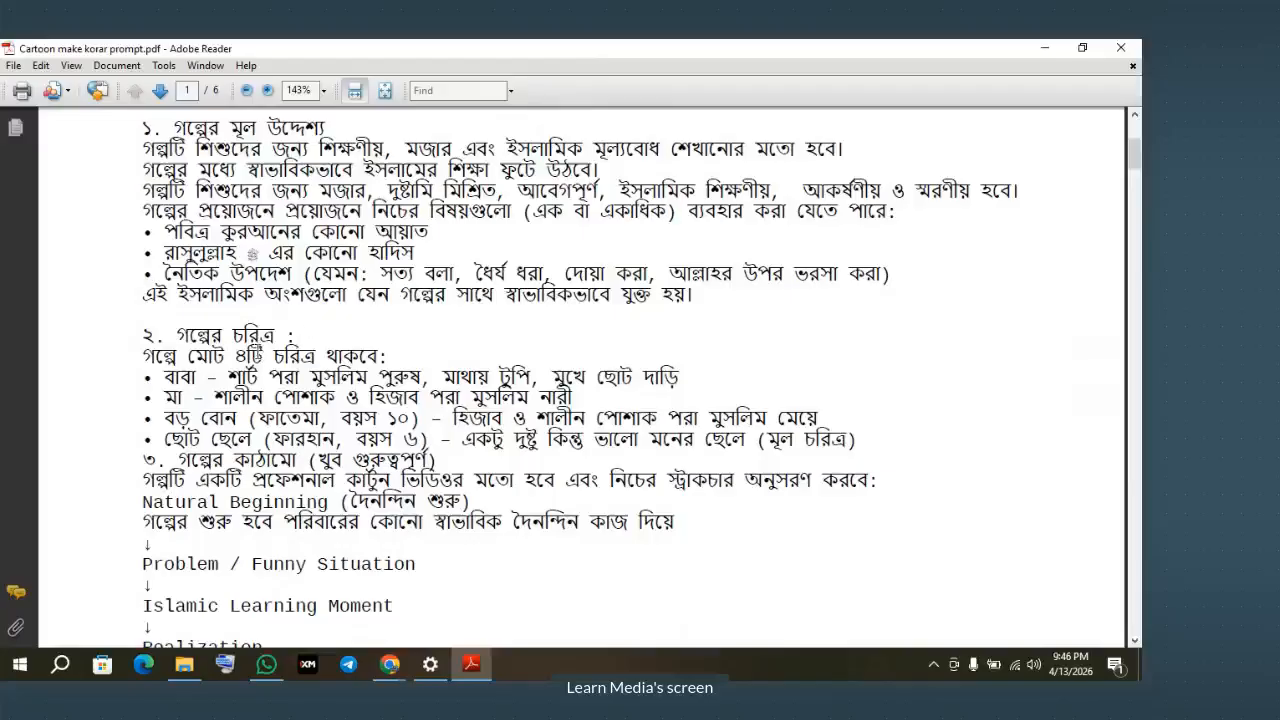
left_click_drag(142, 356, 396, 372)
left_click(396, 372)
left_click_drag(164, 378, 512, 400)
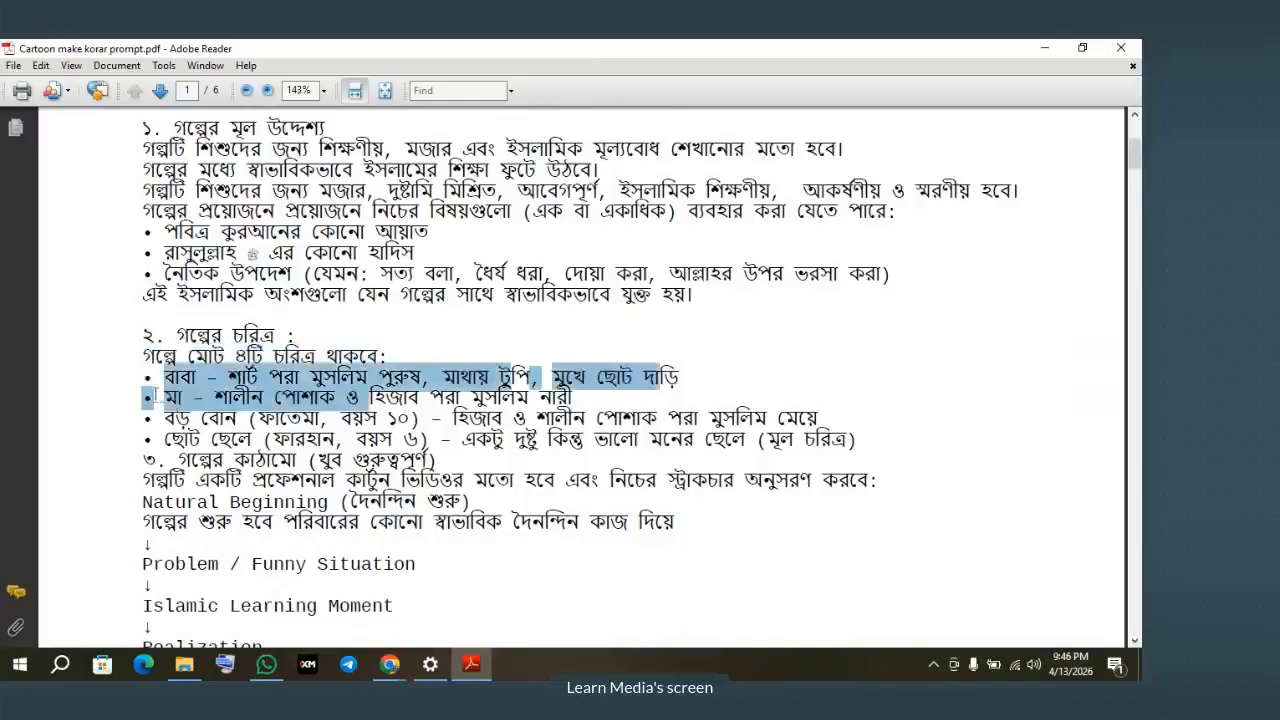
left_click(176, 416)
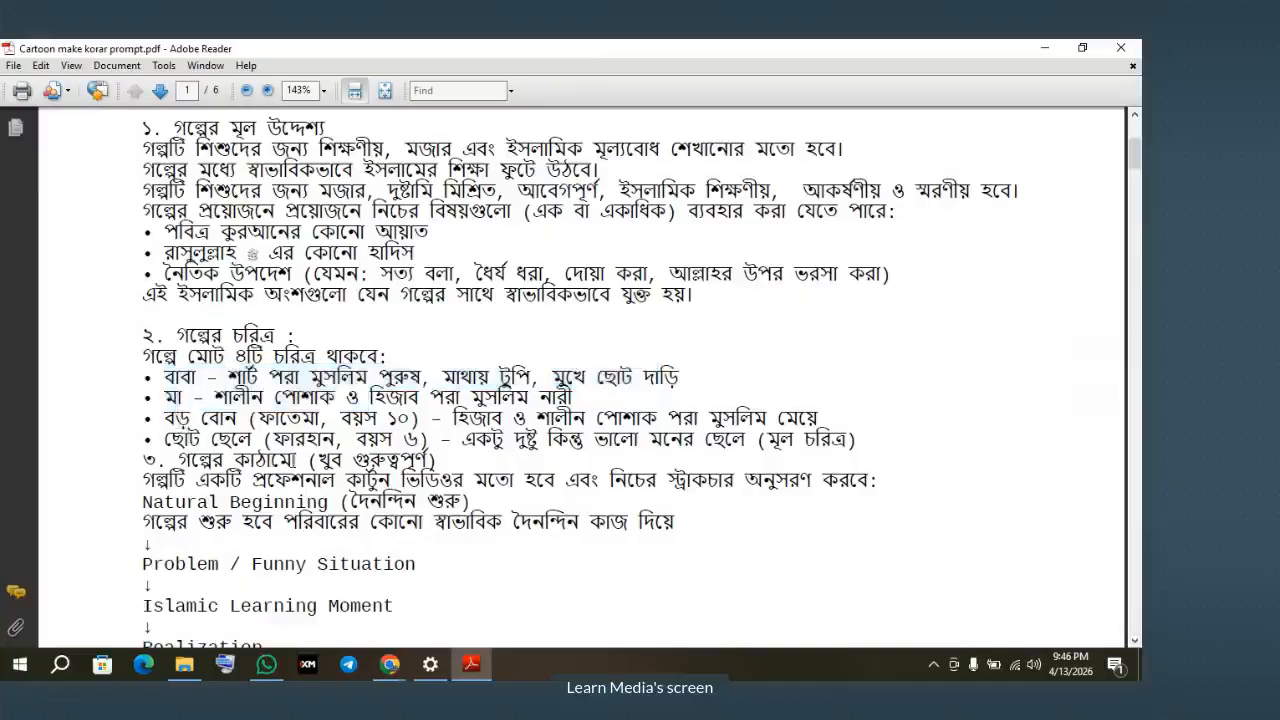
Step: Examine the story character descriptions, highlighting the father's line and the younger son's good-hearted main-character wording
left_click_drag(230, 386, 660, 388)
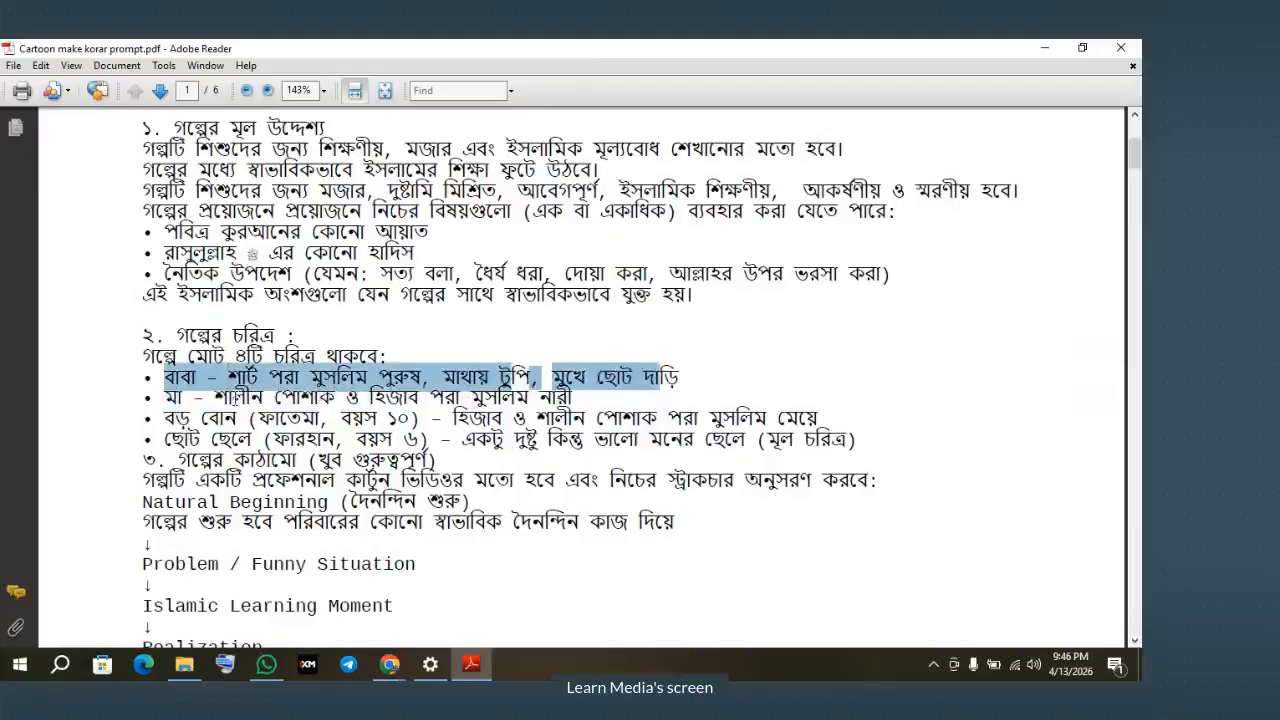
left_click(470, 399)
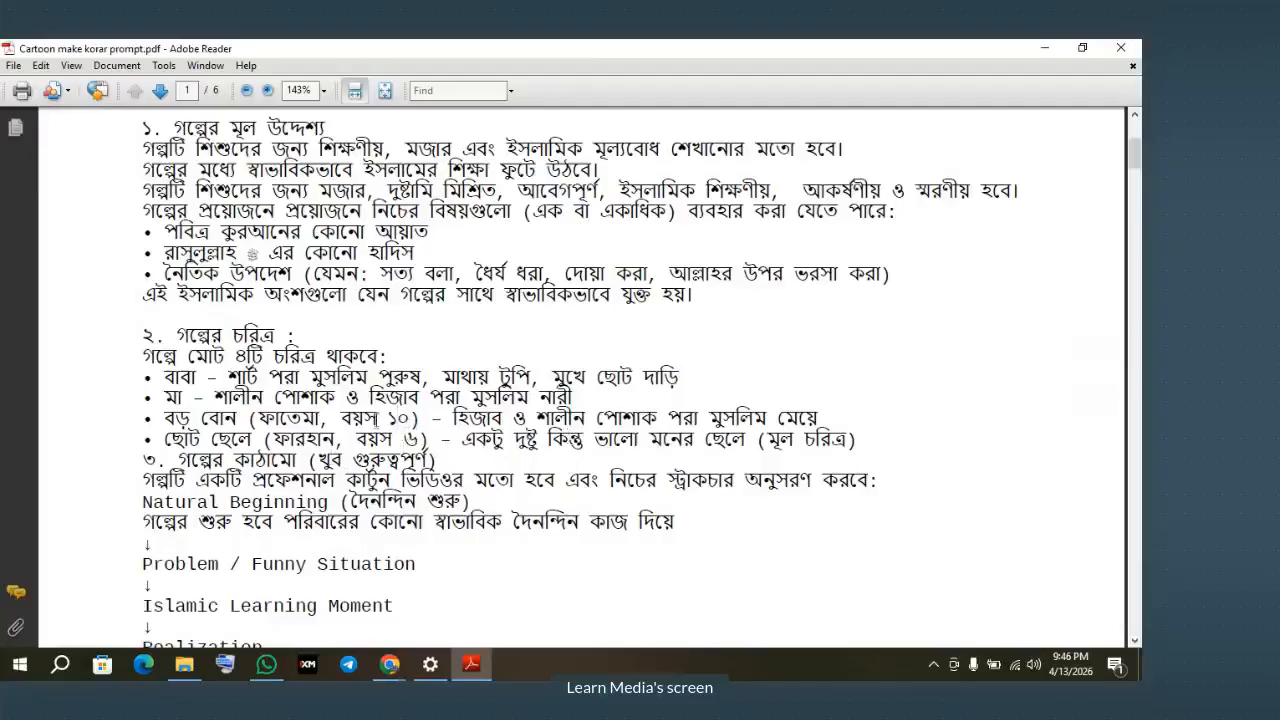
left_click_drag(386, 418, 542, 440)
left_click(405, 440)
left_click(675, 450)
mouse_move(866, 440)
left_mouse_down()
mouse_move(781, 440)
mouse_move(860, 440)
left_mouse_up()
left_click(728, 441)
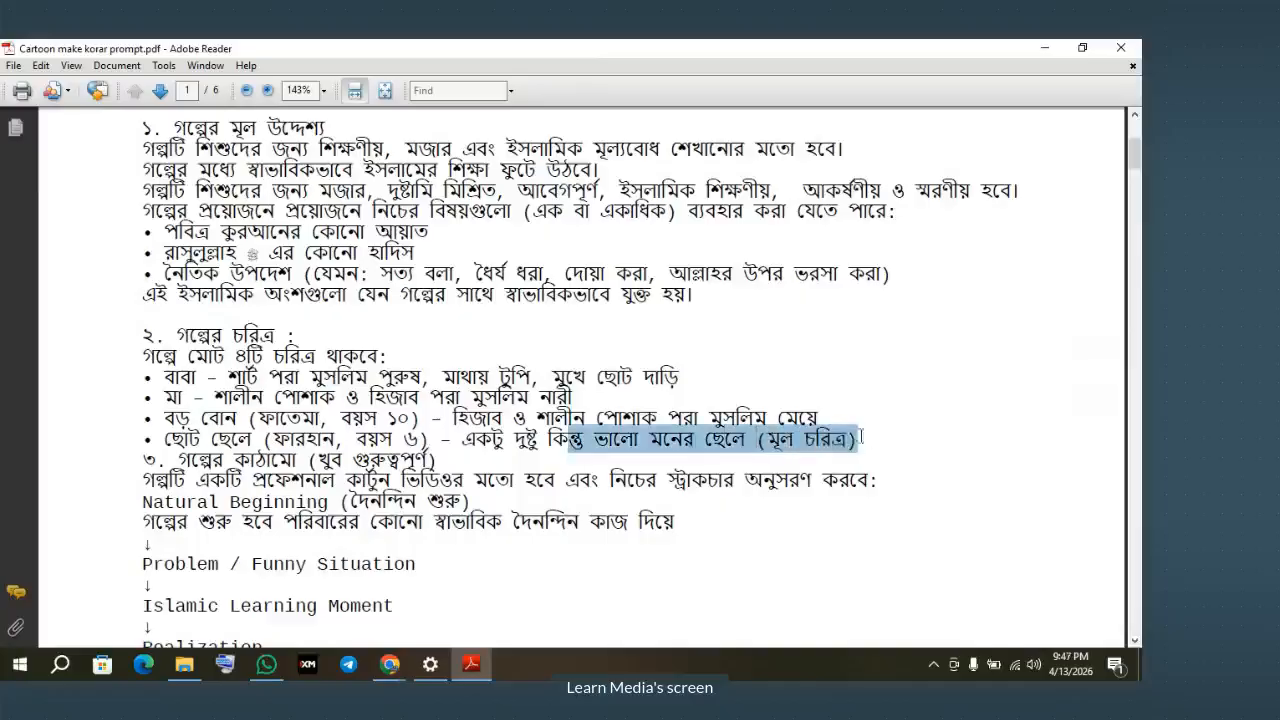
left_click(824, 445)
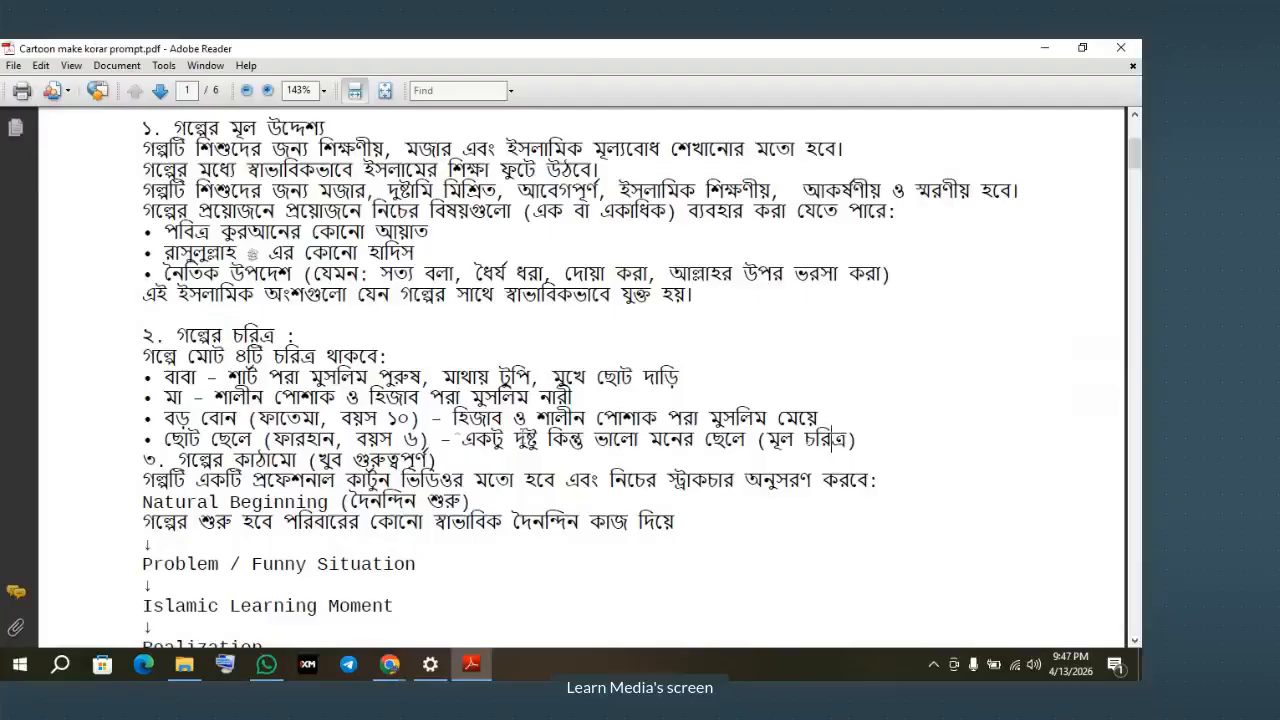
Step: Return to the start of the first-stage prompt and highlight its script-creation title and the entire opening instruction paragraph
scroll(448, 427, "up", 2)
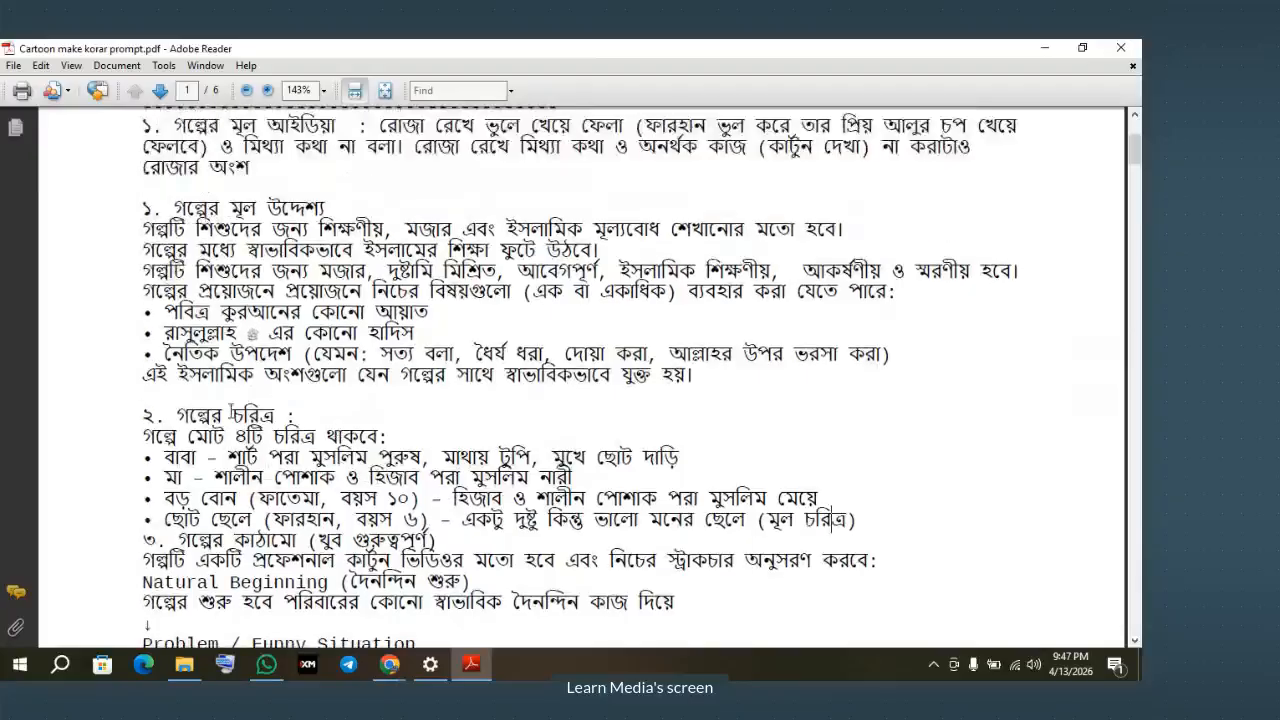
scroll(233, 410, "up", 6)
scroll(258, 370, "down", 1)
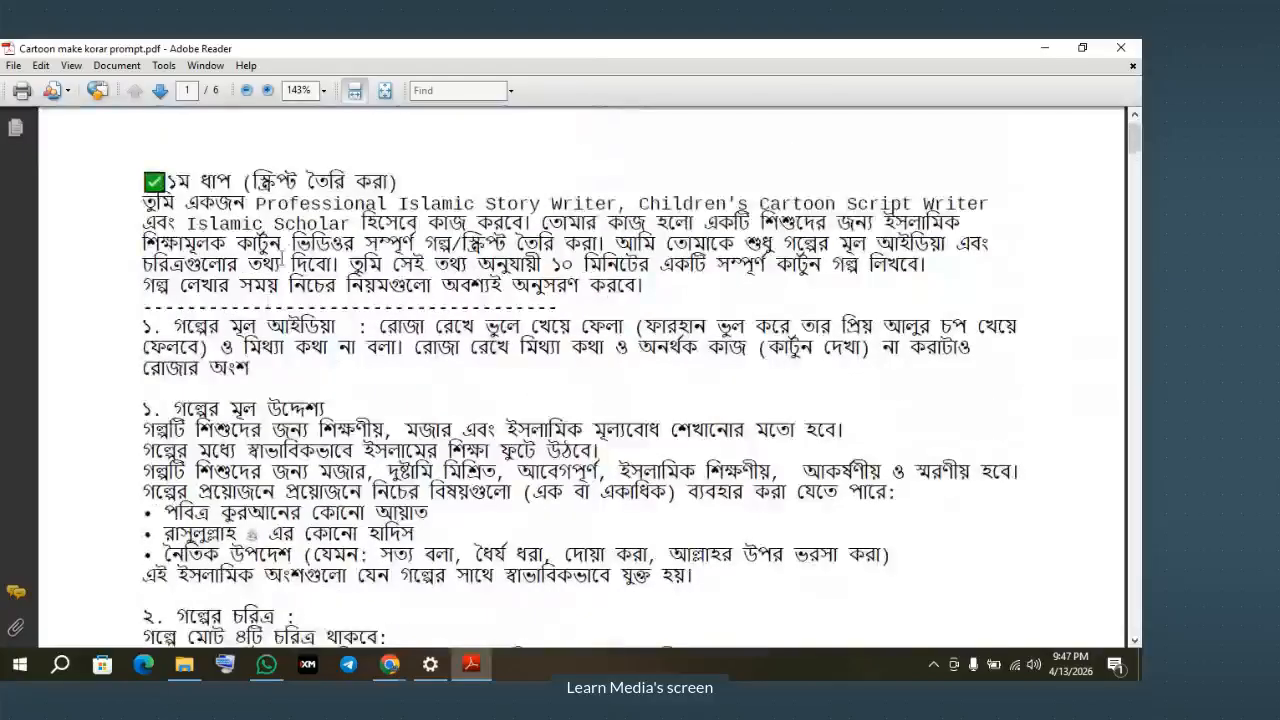
left_click_drag(252, 181, 395, 180)
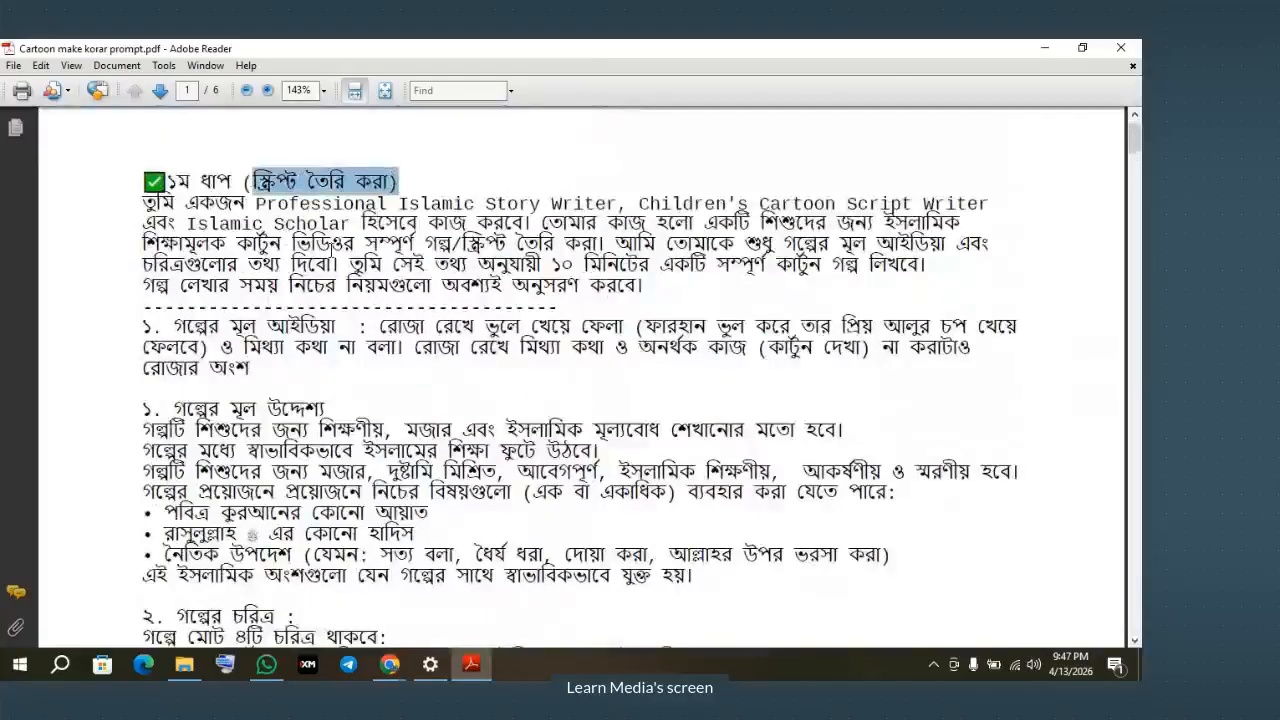
left_click(375, 221)
left_click_drag(143, 203, 624, 300)
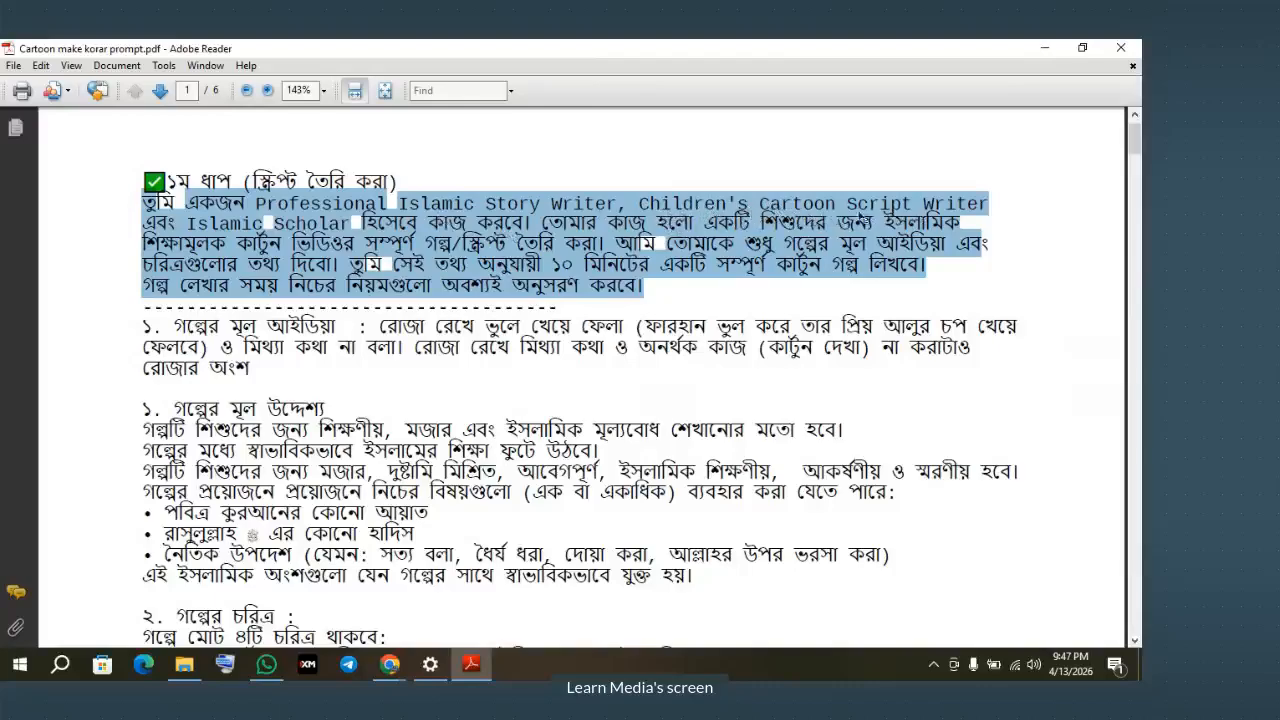
left_click(258, 212)
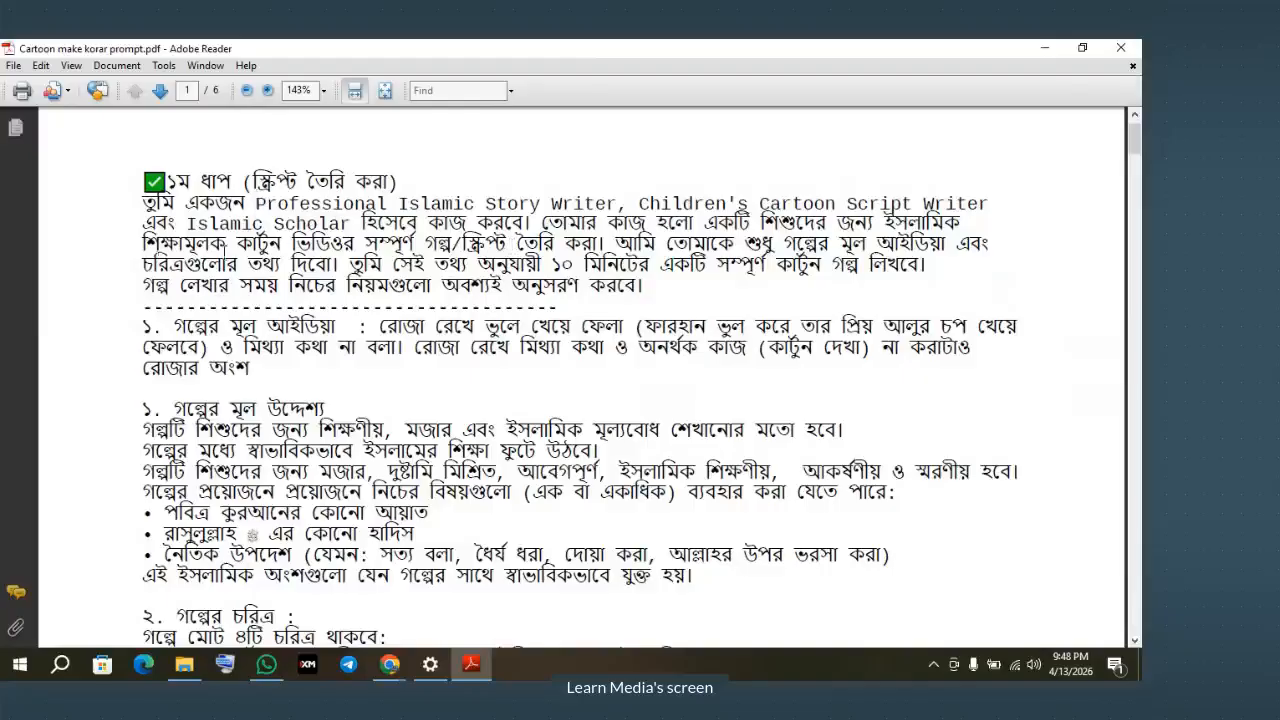
Step: Examine the prompt's role and task wording, highlighting the Islamic Scholar role and the educational cartoon script phrases
left_click_drag(143, 223, 350, 226)
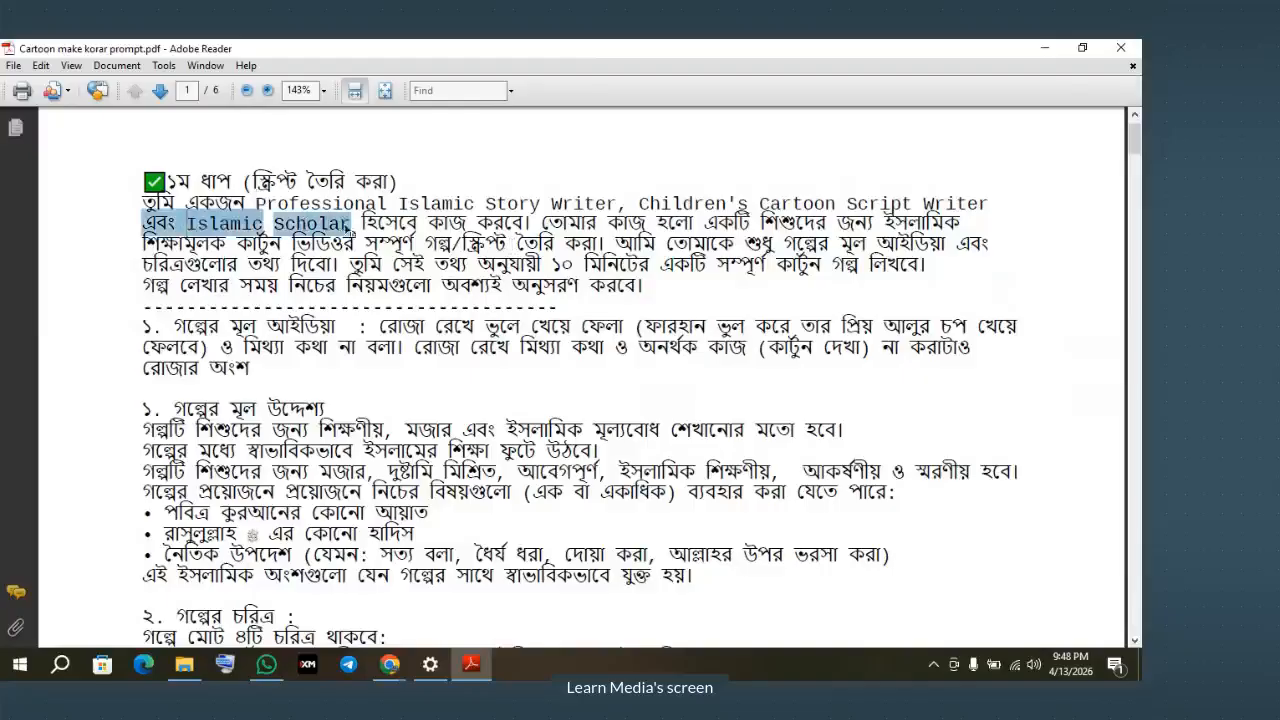
left_click(347, 256)
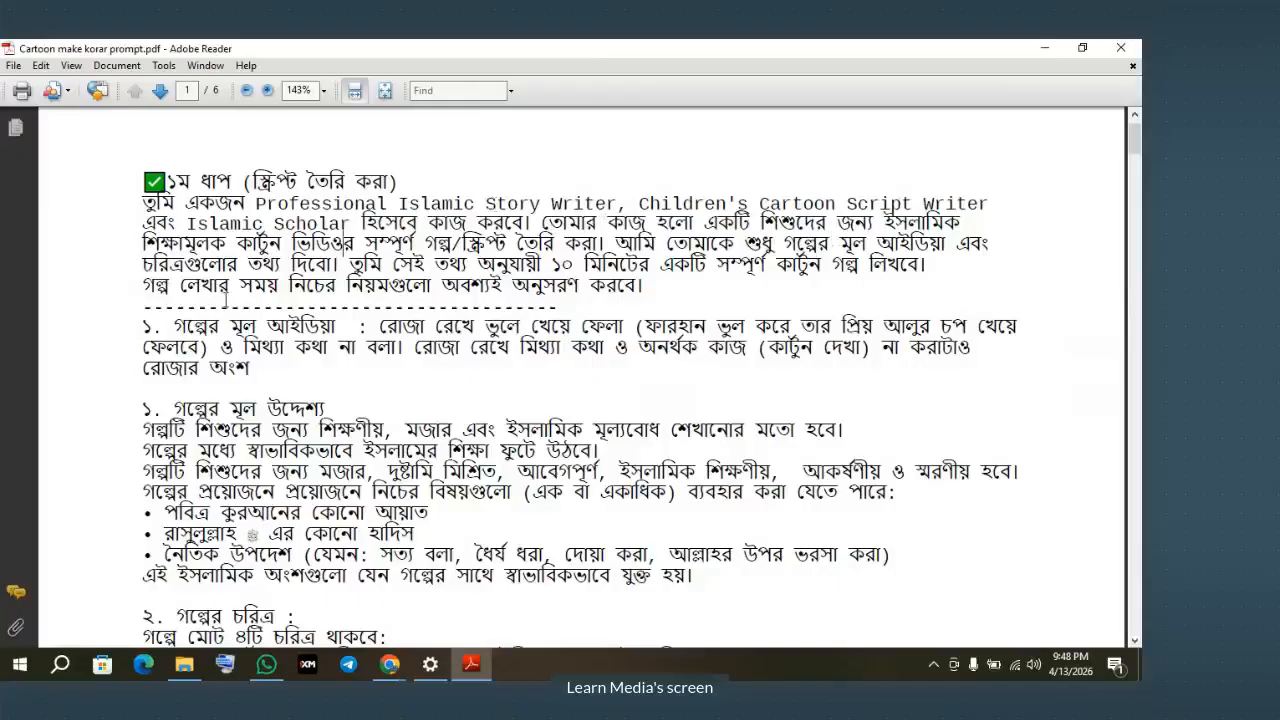
left_click_drag(143, 250, 320, 248)
left_click(396, 245)
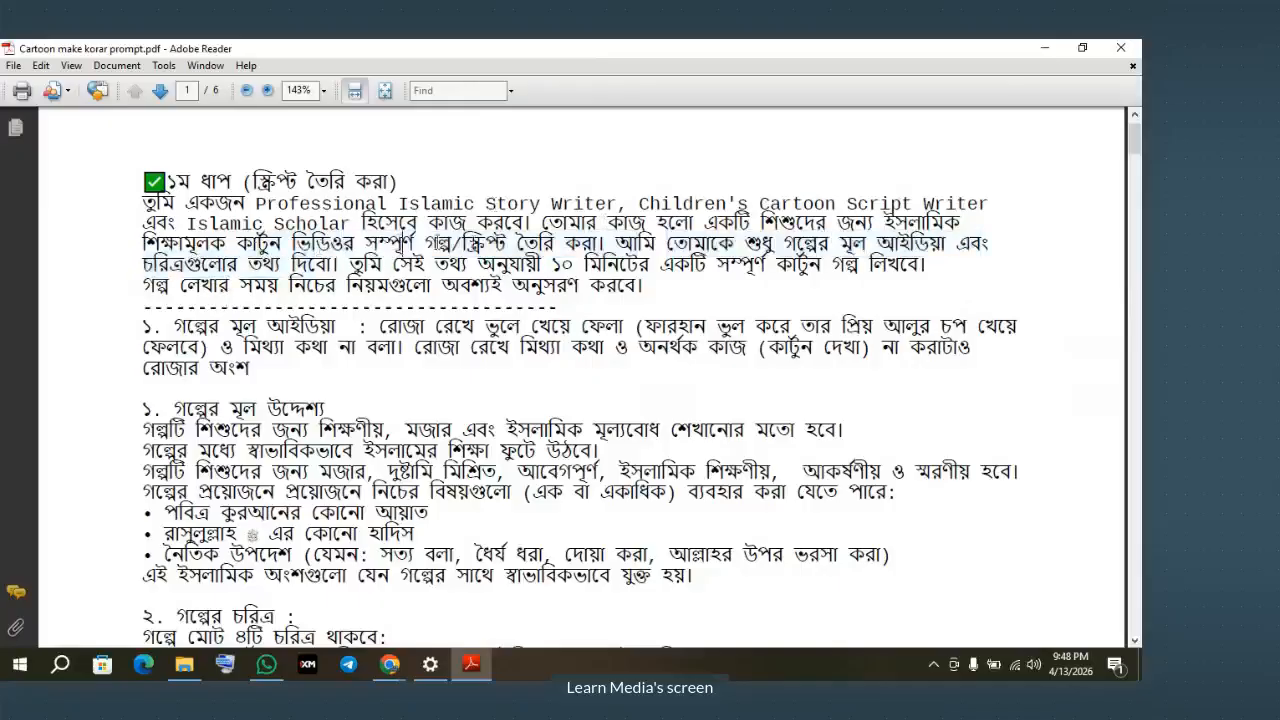
left_click_drag(462, 245, 553, 240)
left_click(542, 221)
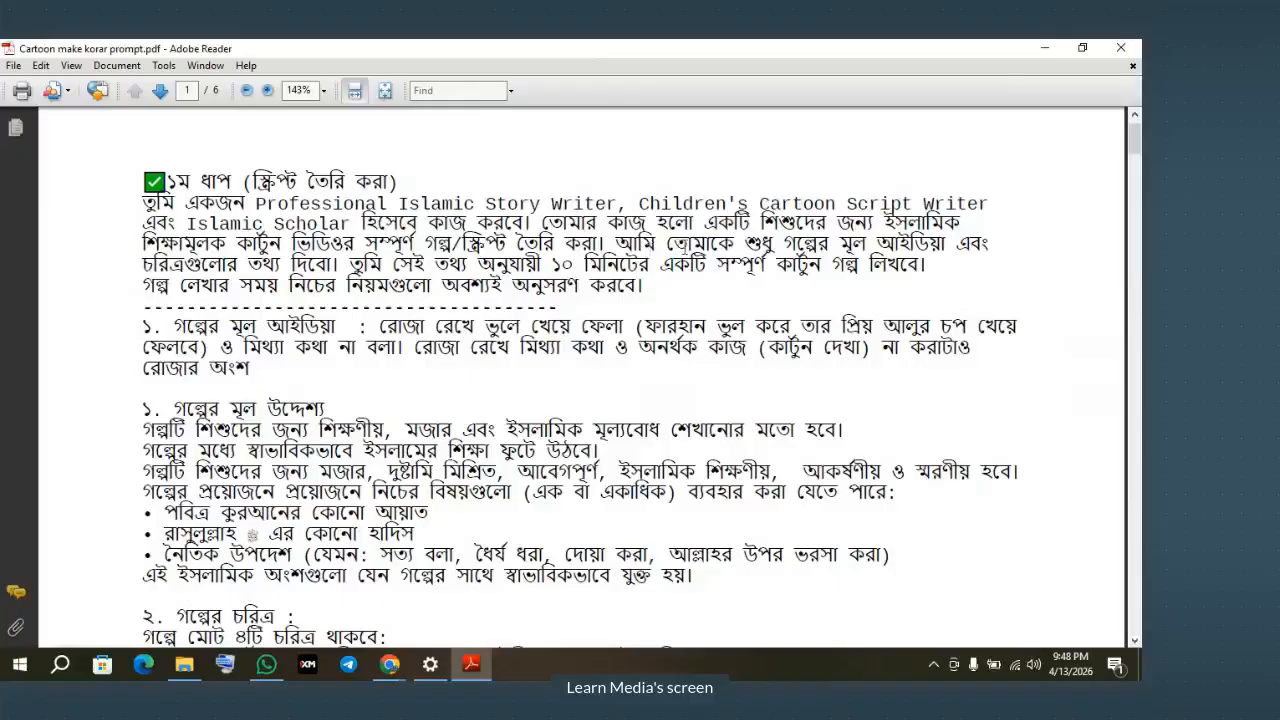
Step: Examine the opening paragraph's story idea, character and 10-minute length requirements, matching them to their section headings, and highlight the rule-following sentence
left_click_drag(690, 243, 946, 243)
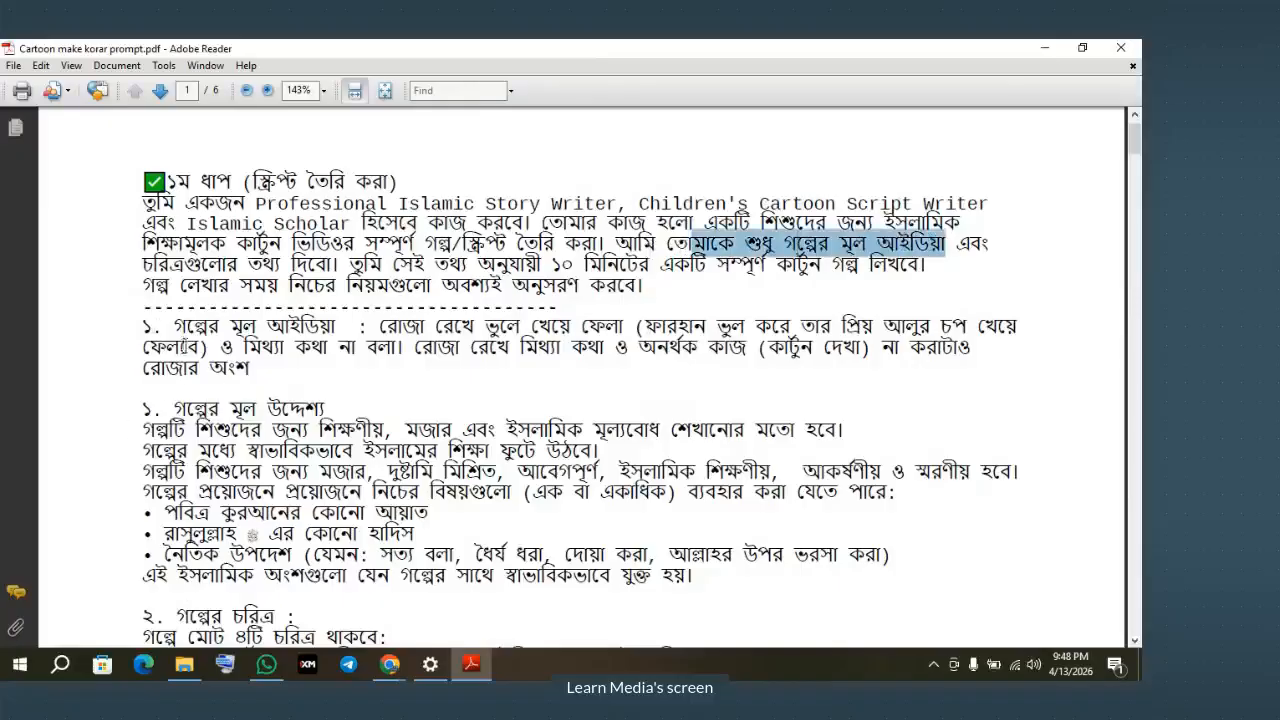
left_click_drag(174, 326, 342, 326)
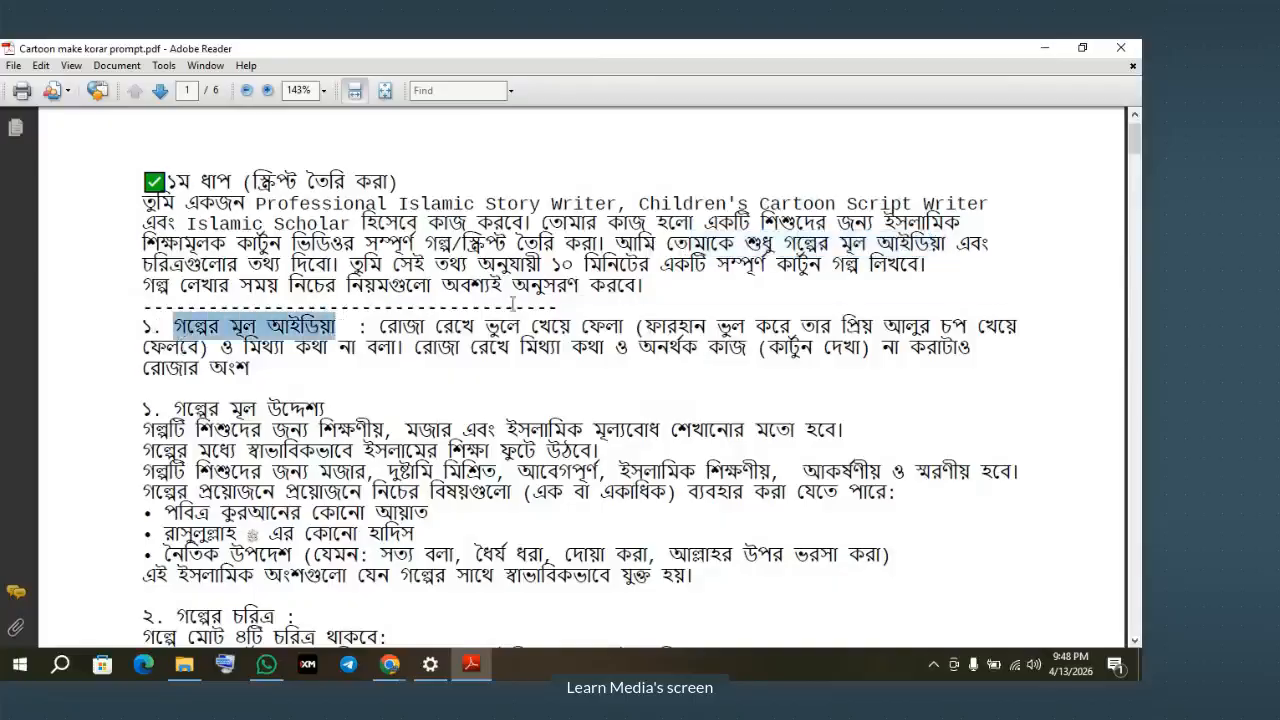
left_click_drag(392, 264, 928, 264)
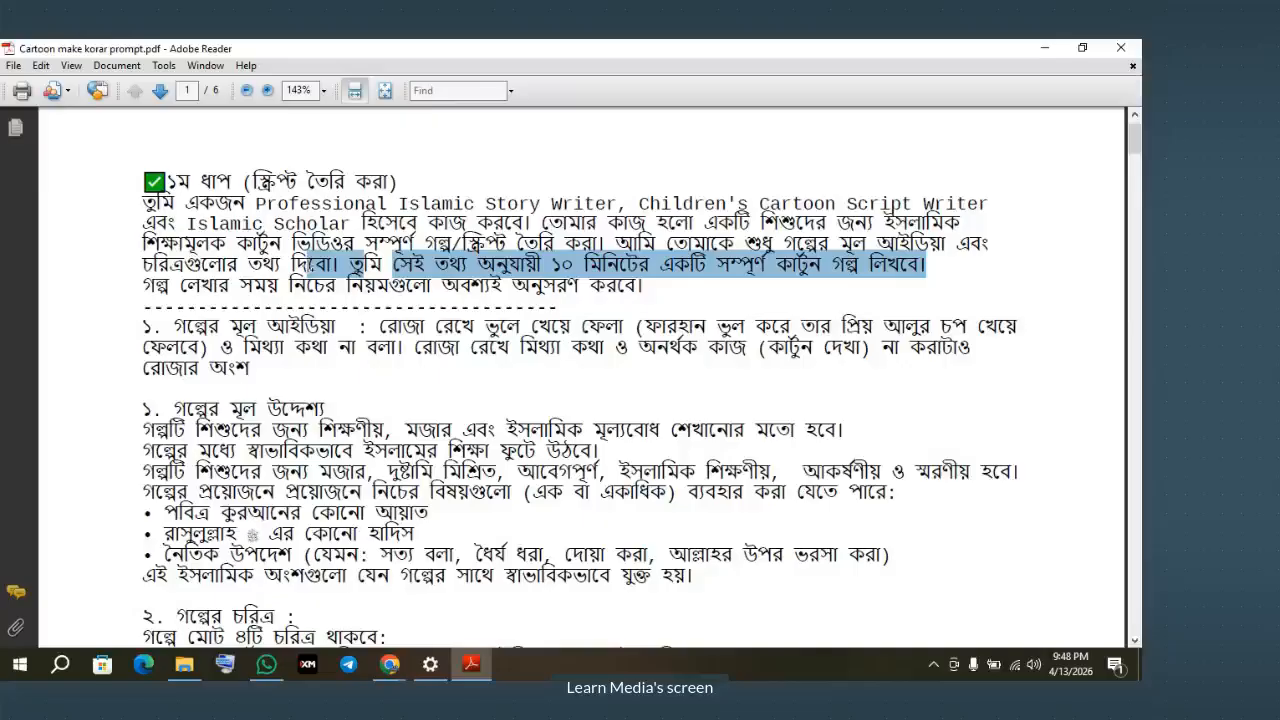
left_click(271, 264)
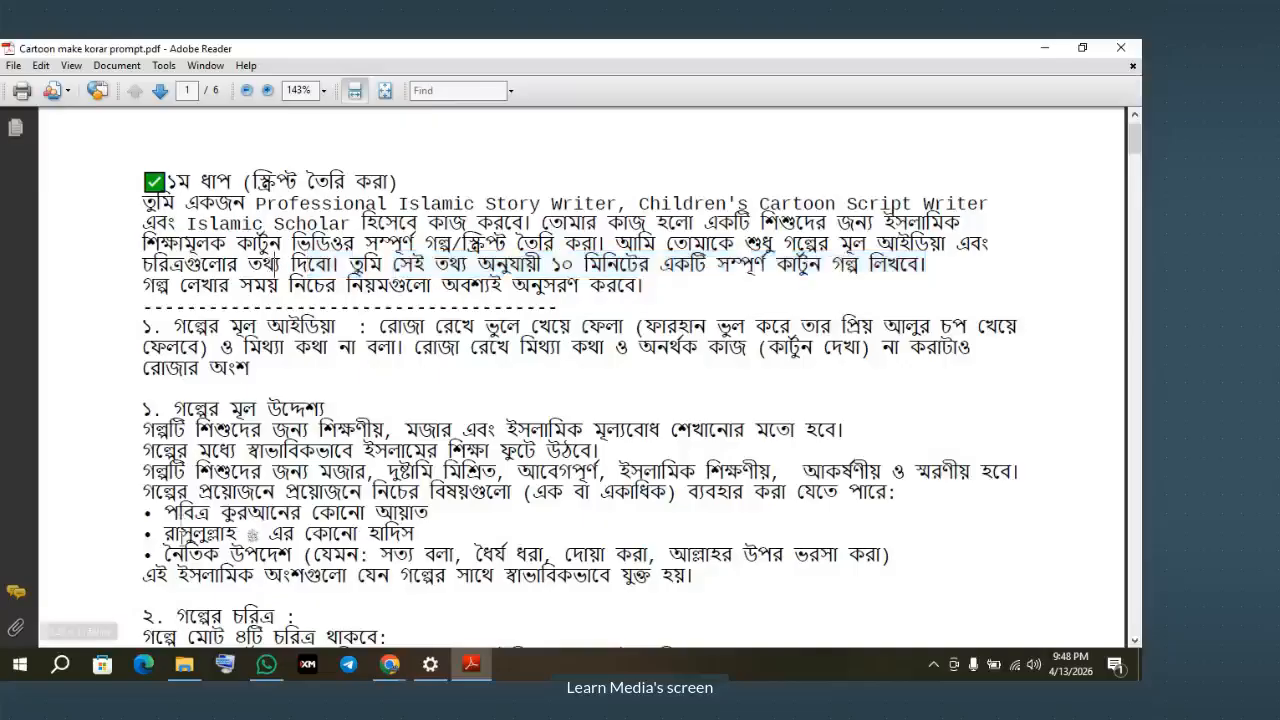
left_click_drag(180, 605, 294, 616)
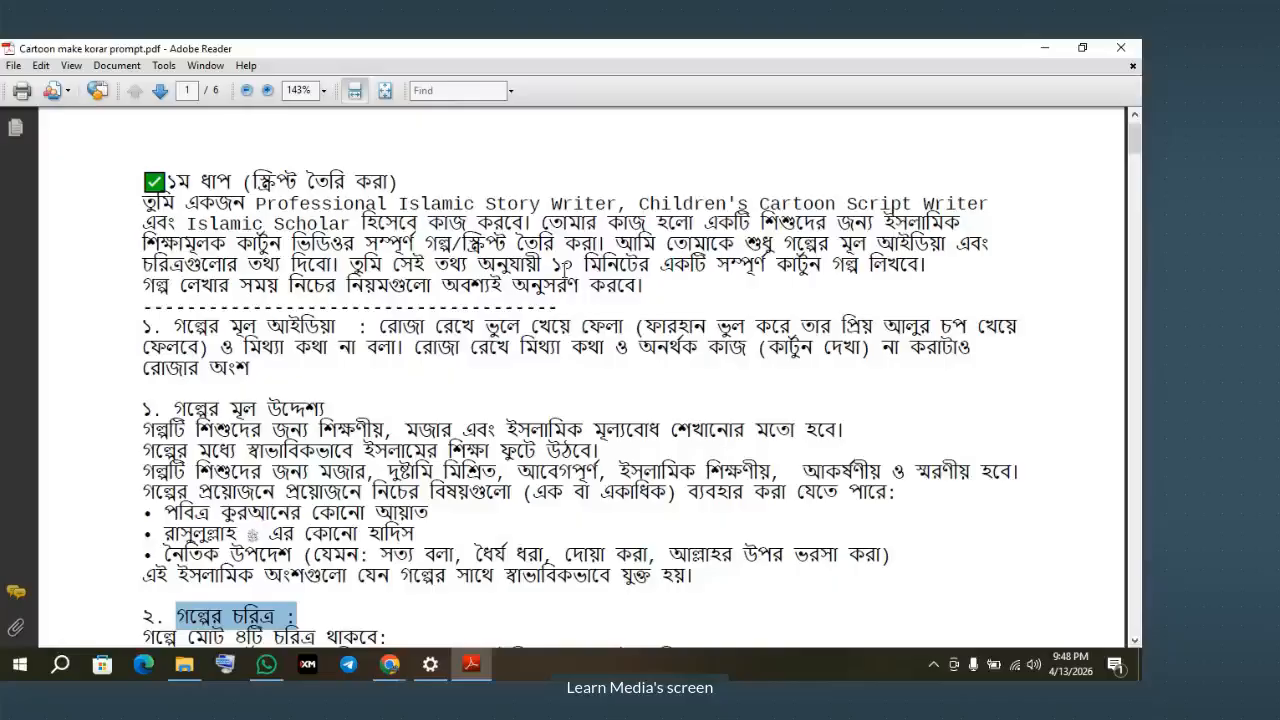
left_click_drag(551, 265, 578, 265)
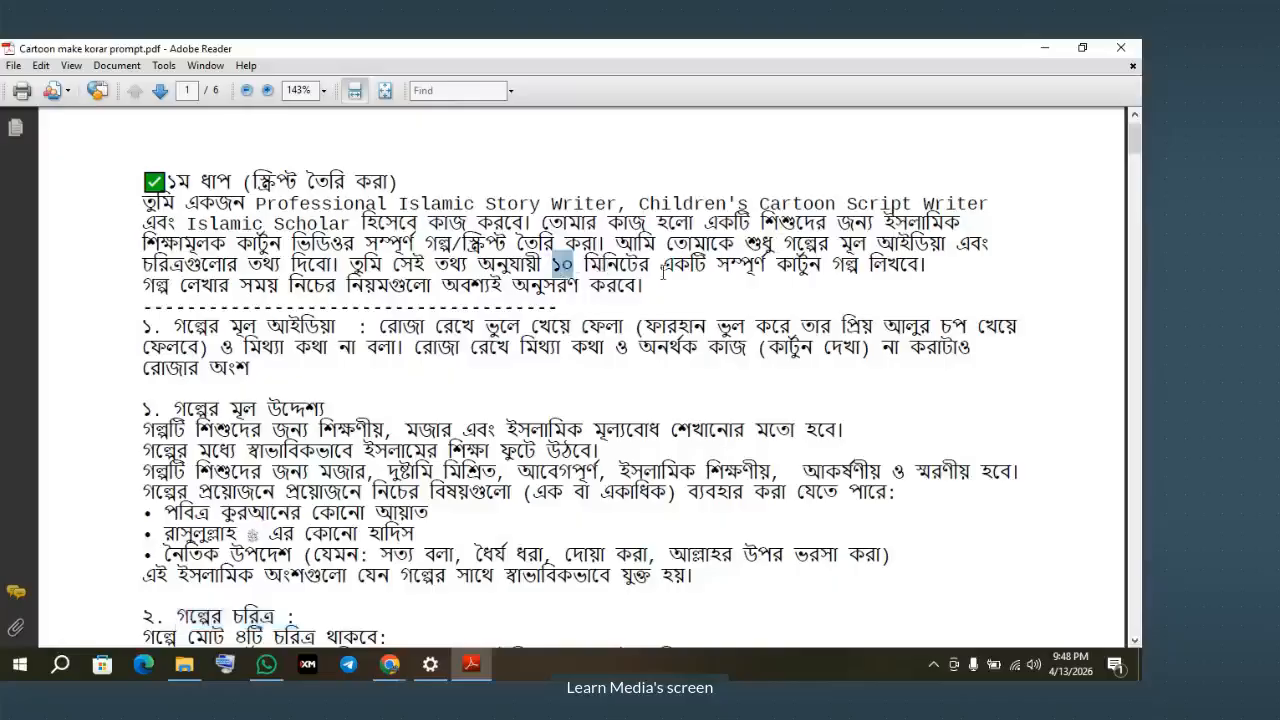
left_click_drag(143, 287, 645, 286)
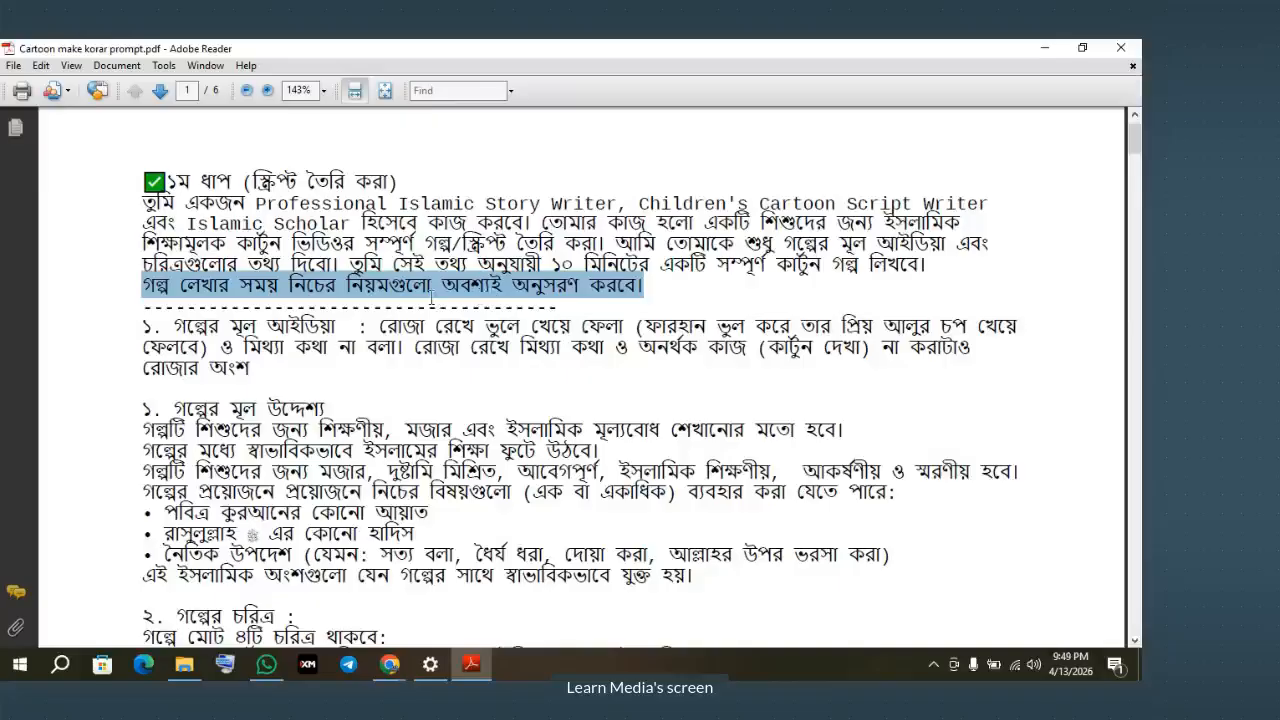
Step: Compare the main story purpose section with the story idea label and the characters heading by highlighting each of them
scroll(476, 366, "down", 1)
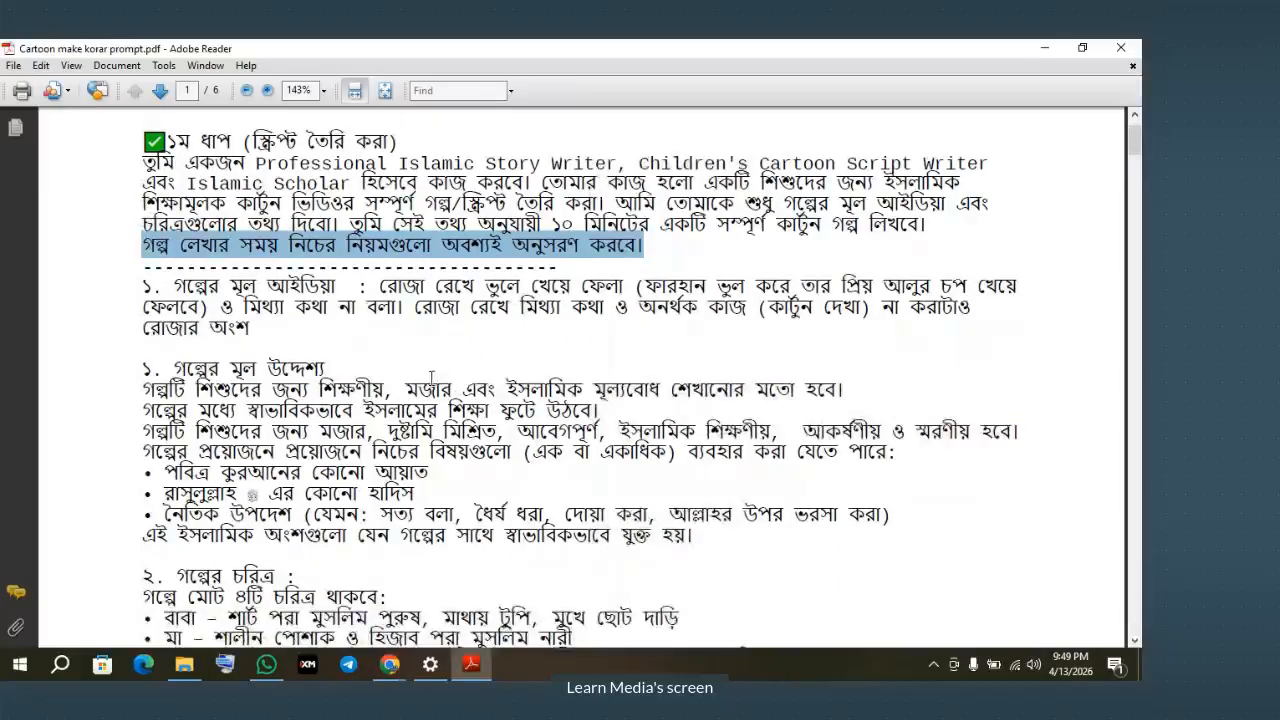
scroll(432, 376, "down", 1)
left_click_drag(172, 328, 710, 476)
left_click(721, 476)
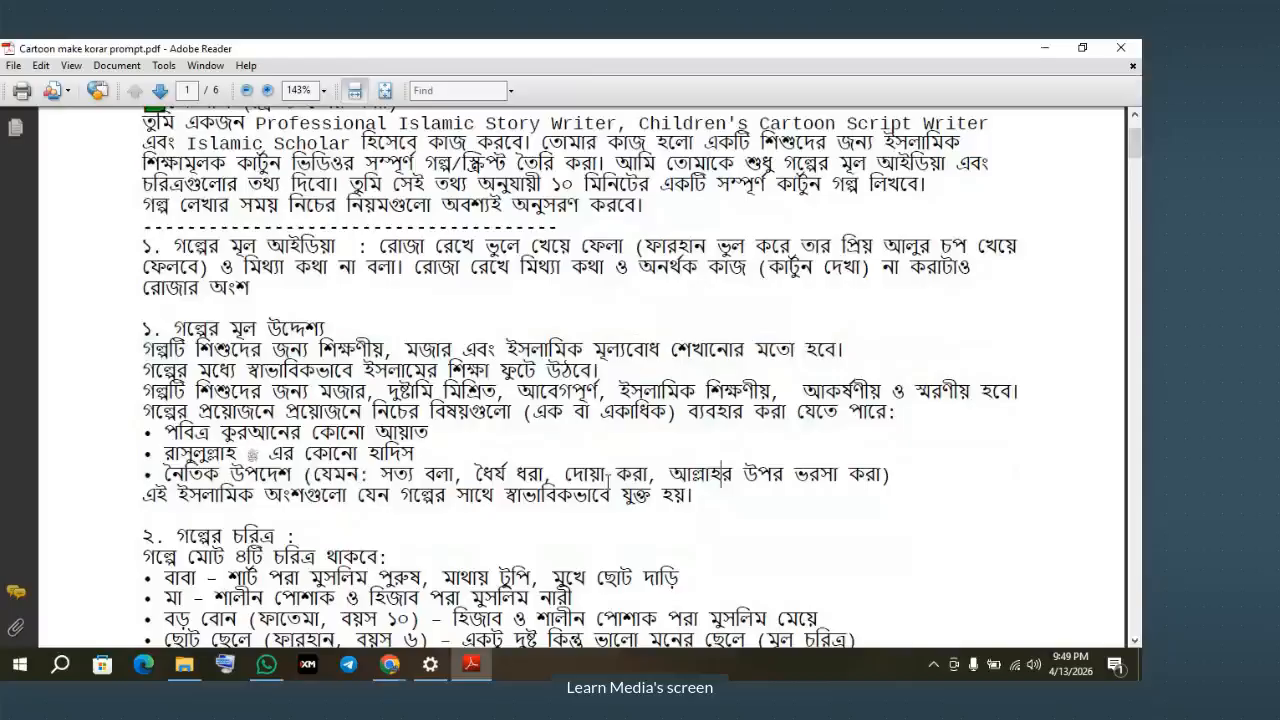
left_click_drag(174, 247, 370, 248)
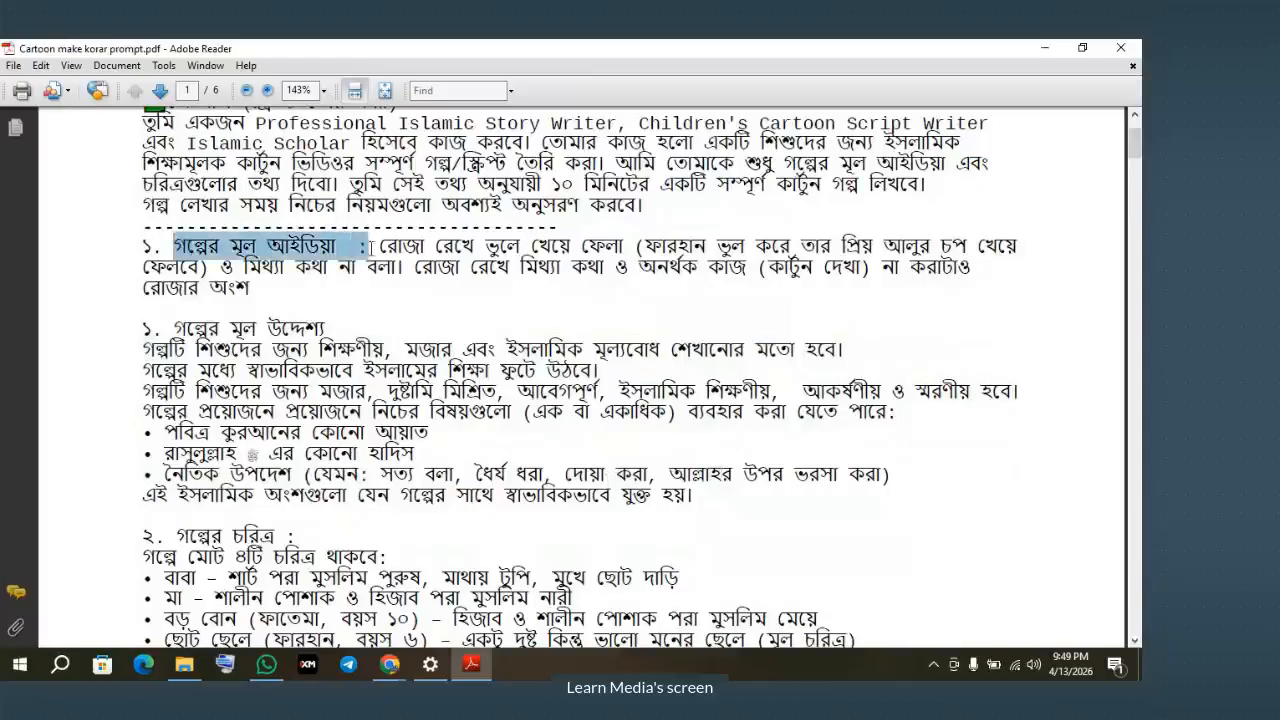
left_click_drag(176, 536, 381, 556)
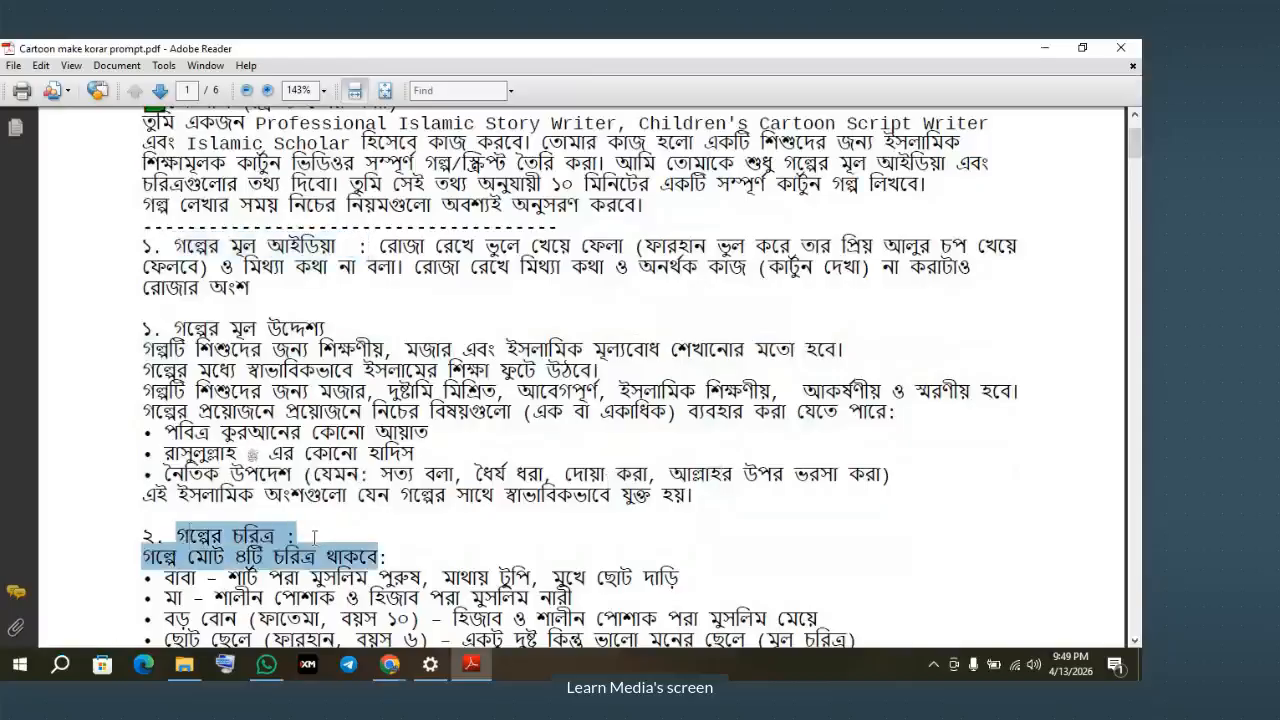
left_click_drag(172, 328, 722, 476)
left_click(273, 350)
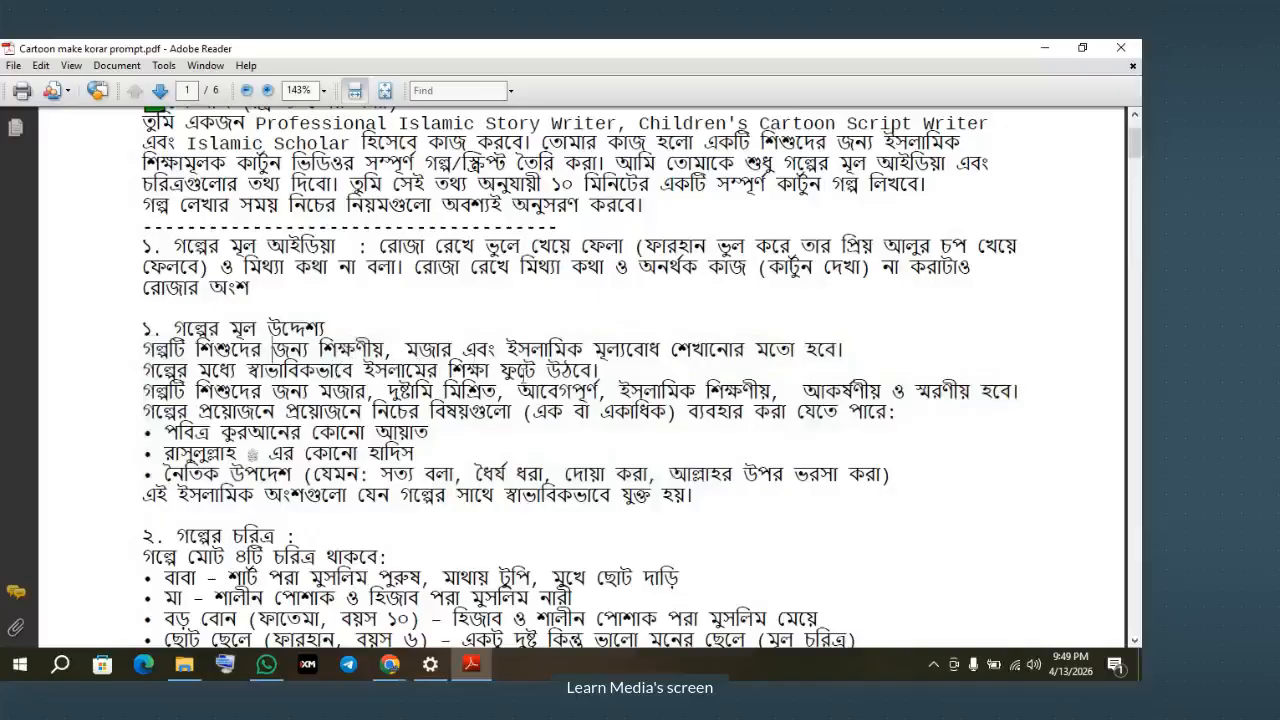
Step: Examine the story purpose lines, highlighting the fun and Islamic values, attractive and memorable, and one-or-more topics phrases
left_click_drag(405, 350, 608, 352)
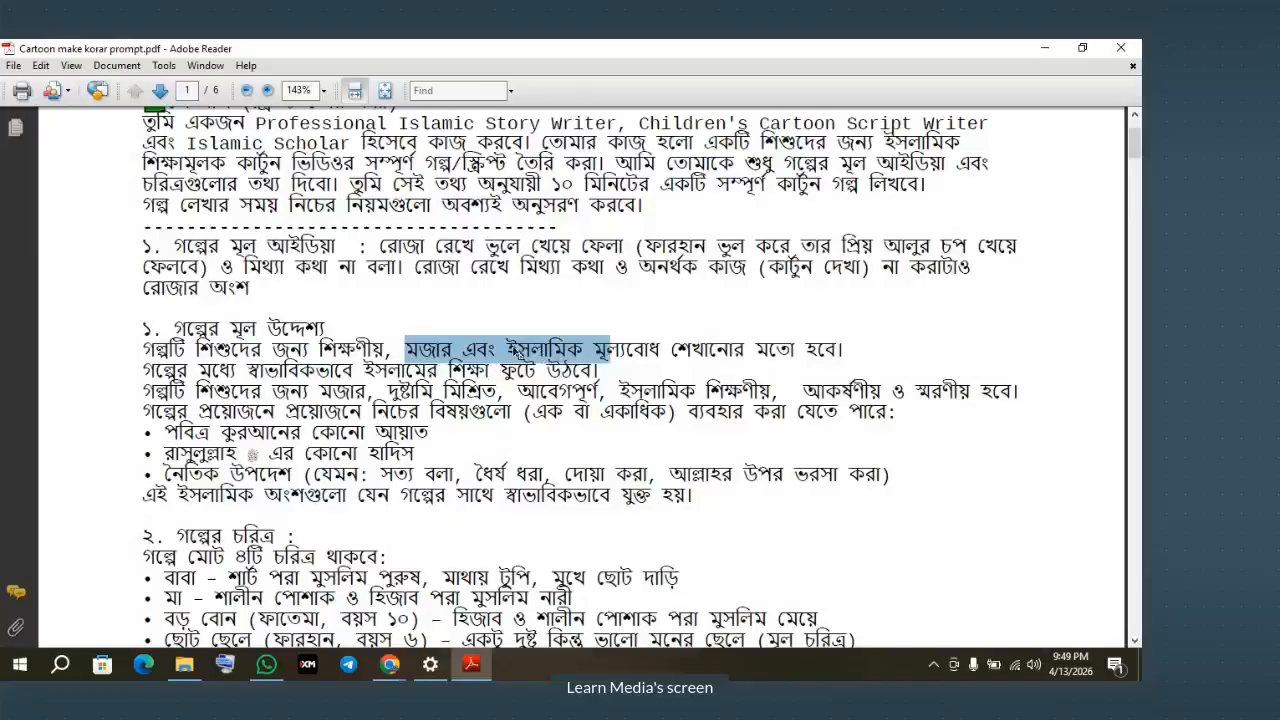
left_click(601, 333)
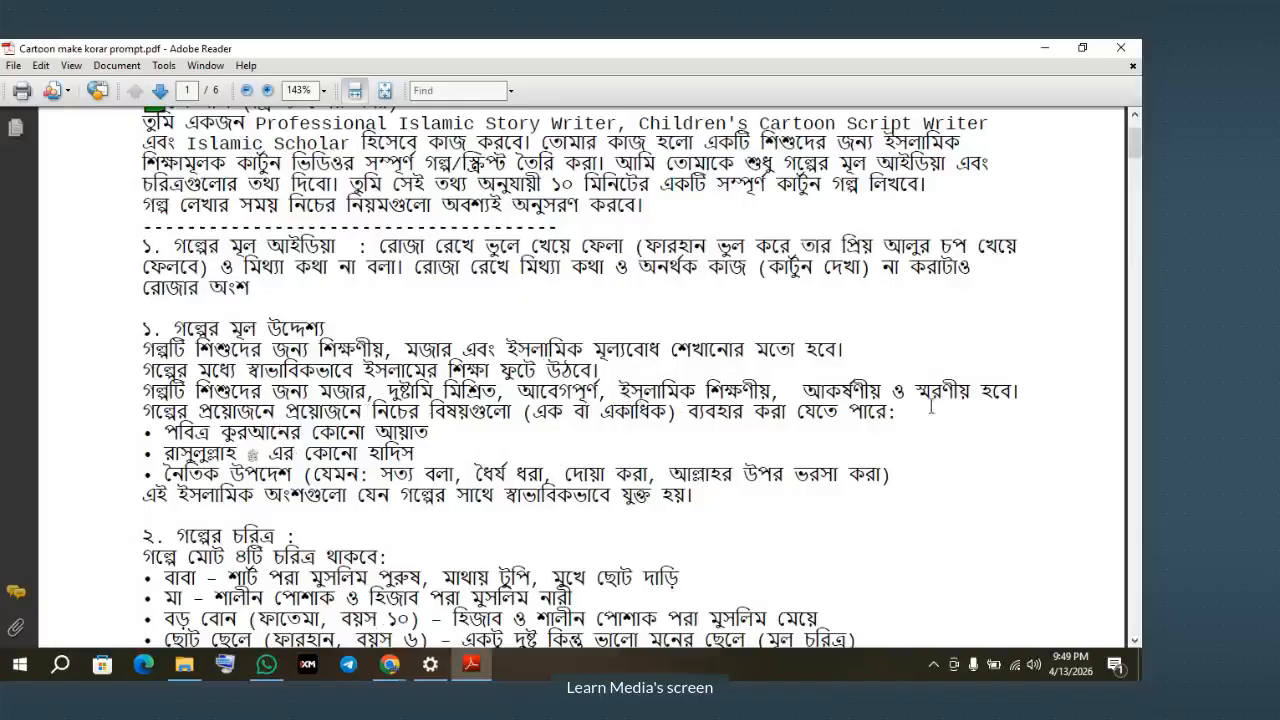
left_click_drag(932, 398, 856, 410)
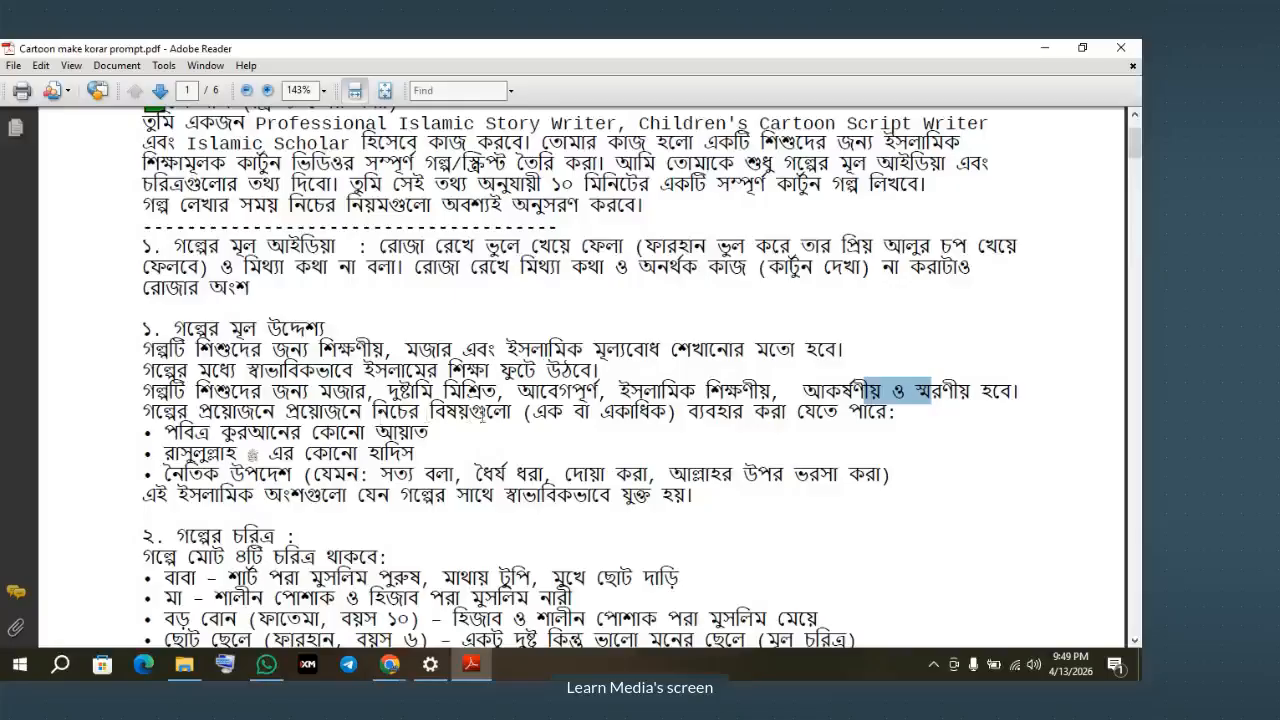
left_click_drag(445, 412, 590, 418)
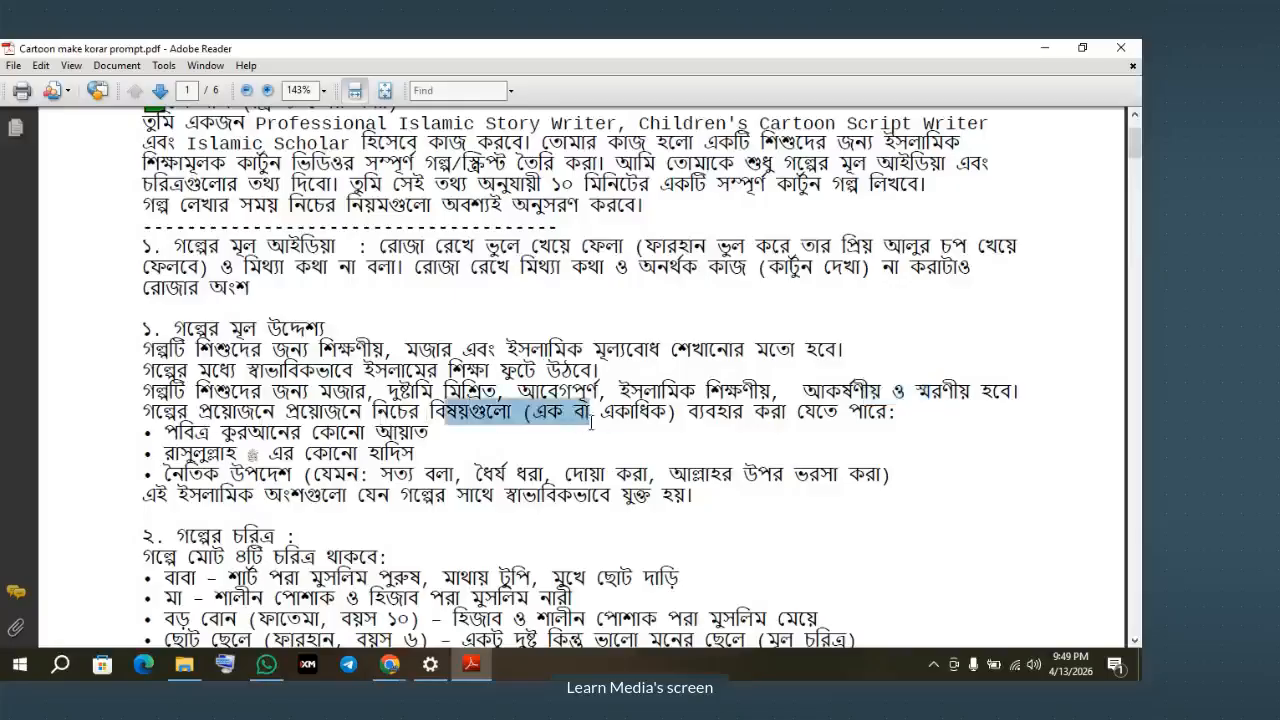
Step: Examine the optional Islamic content bullets, highlighting the Quran verse, hadith and moral advice examples such as truthfulness, patience and dua
left_click_drag(166, 432, 456, 430)
left_click(456, 430)
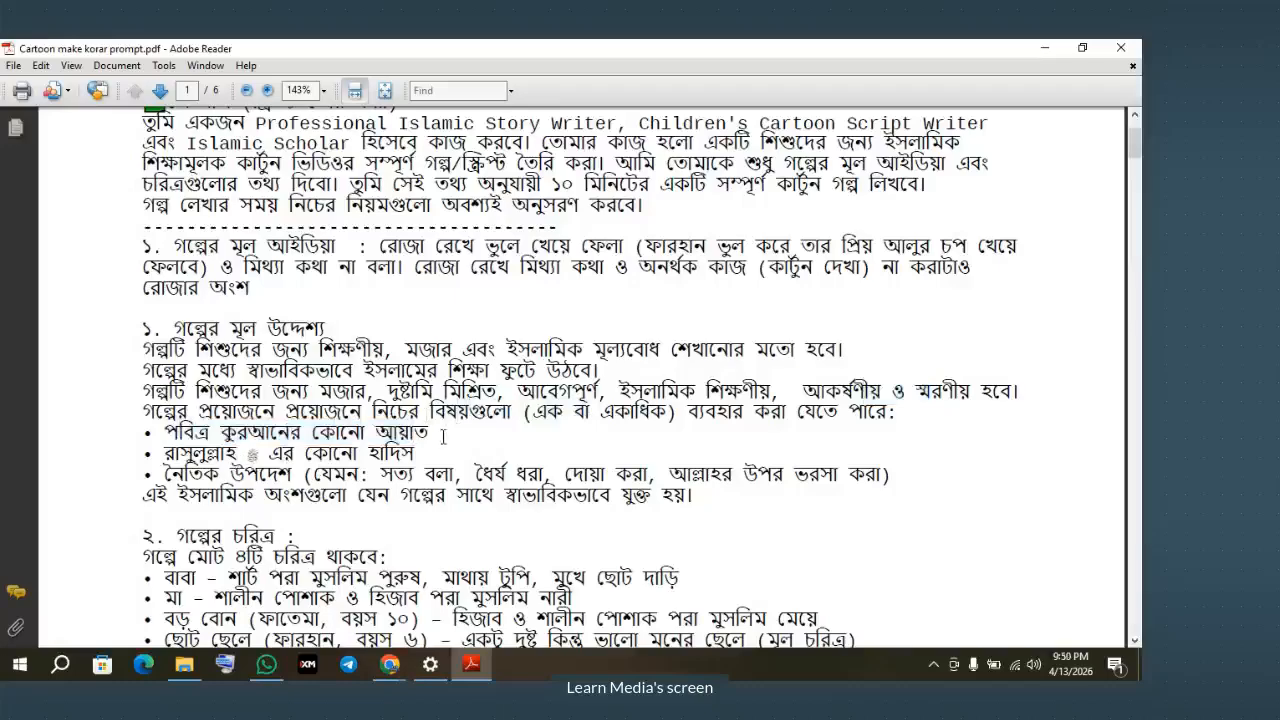
left_click_drag(165, 452, 357, 455)
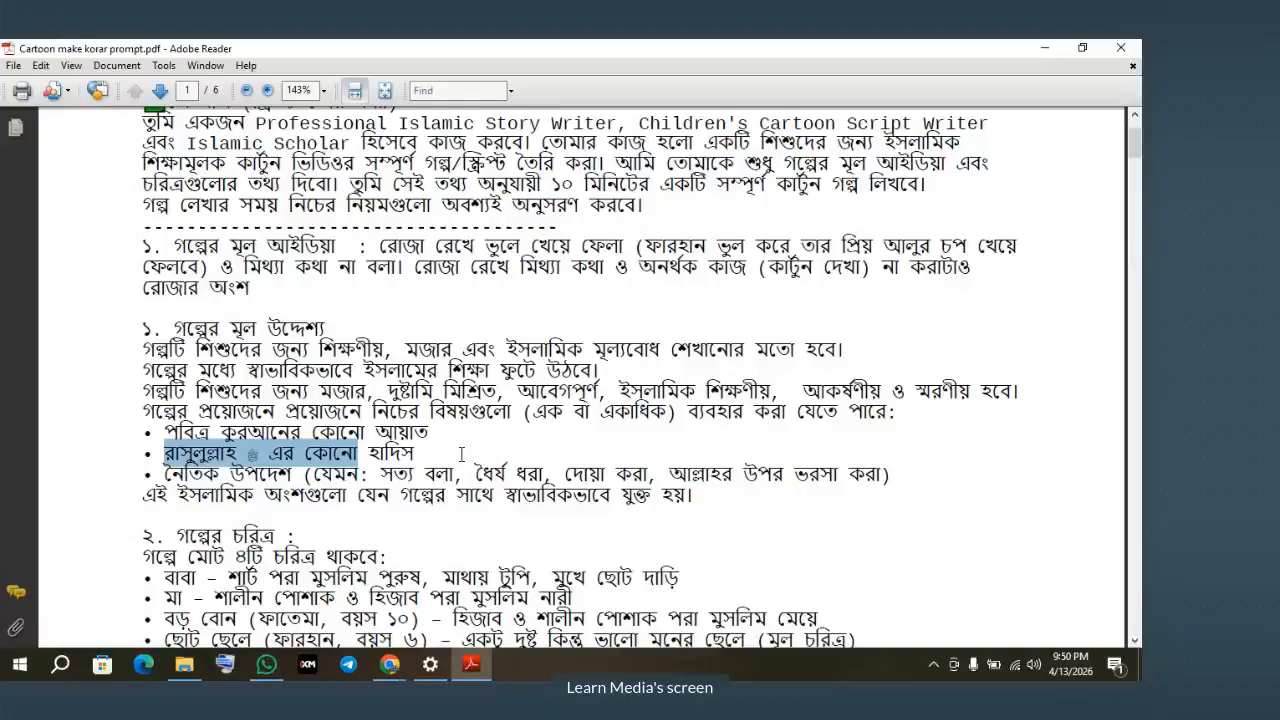
scroll(461, 455, "down", 1)
left_click(404, 437)
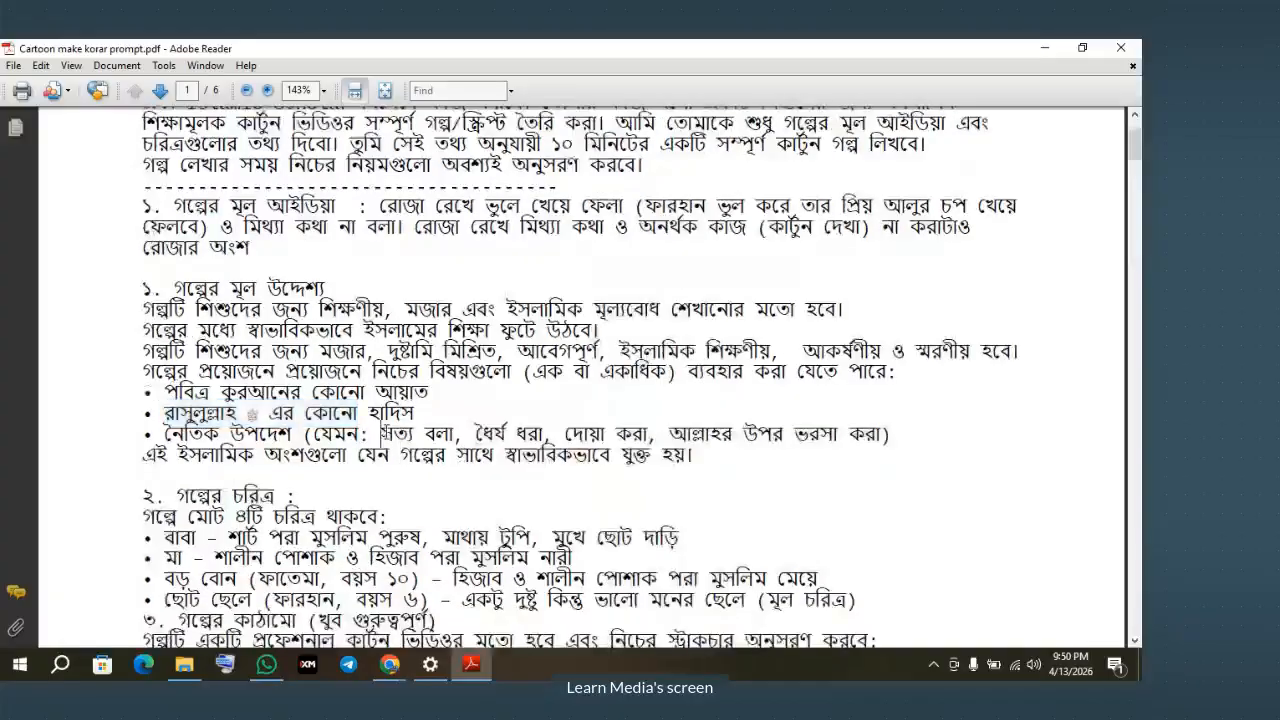
left_click_drag(386, 434, 603, 434)
double_click(440, 434)
left_click(469, 462)
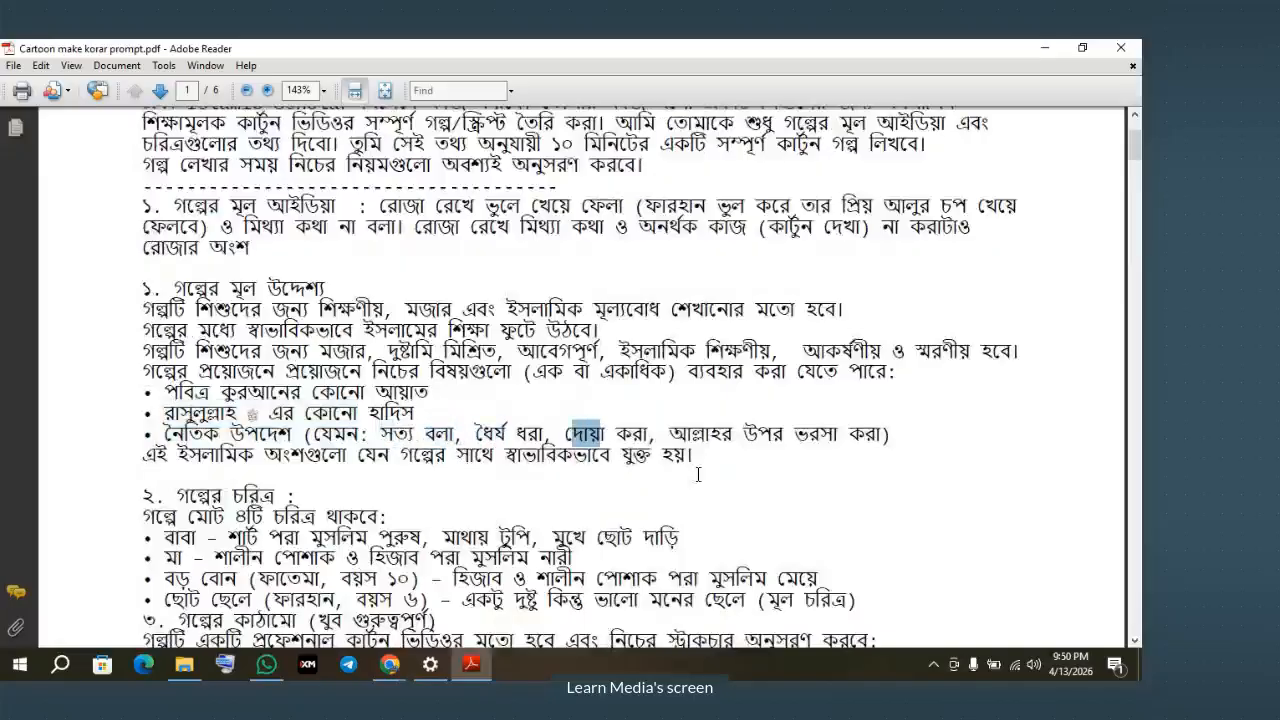
left_click(280, 446)
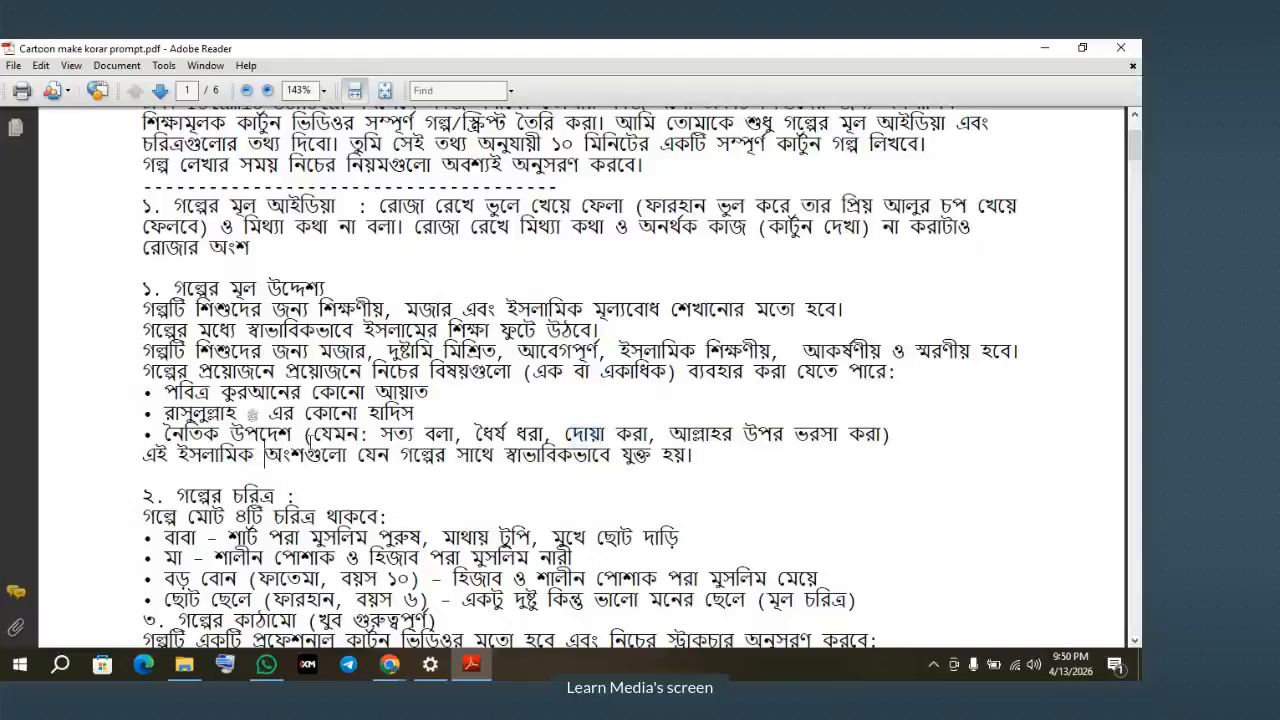
scroll(367, 415, "down", 3)
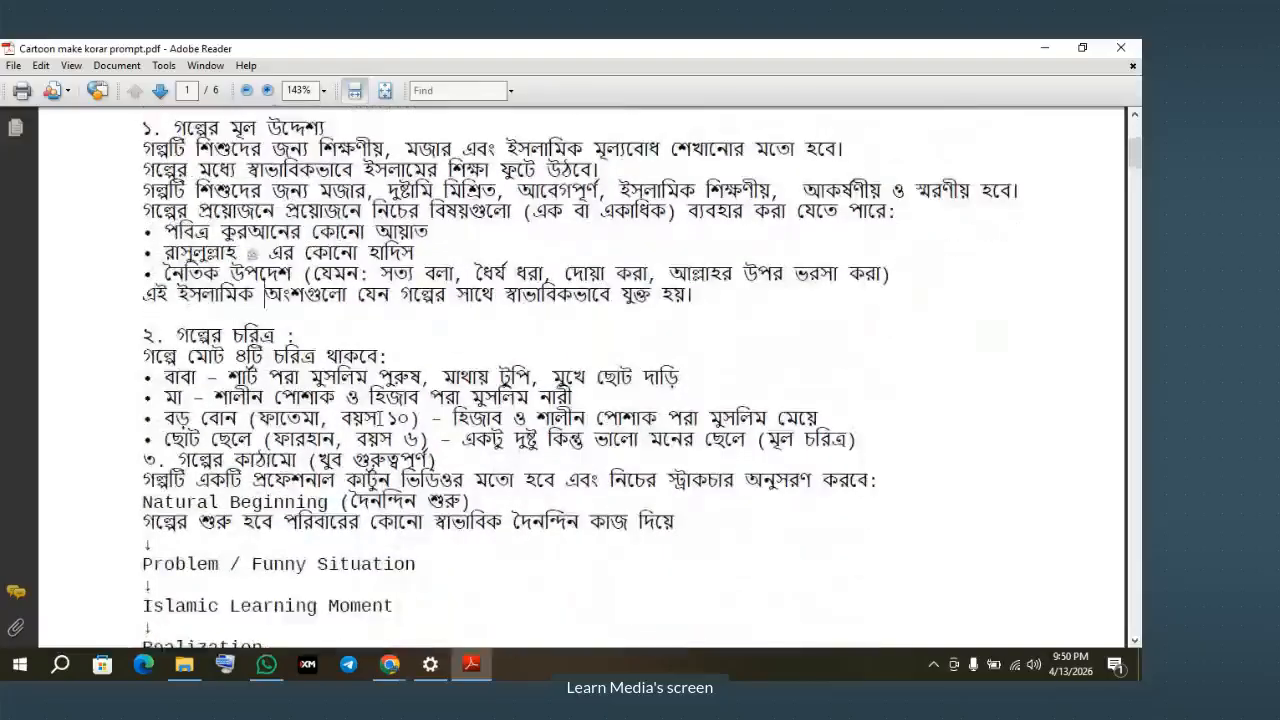
Step: Examine the story structure section, highlighting its heading, the everyday family beginning line and the Problem / Funny Situation stage
left_click_drag(418, 398, 533, 418)
scroll(200, 400, "down", 3)
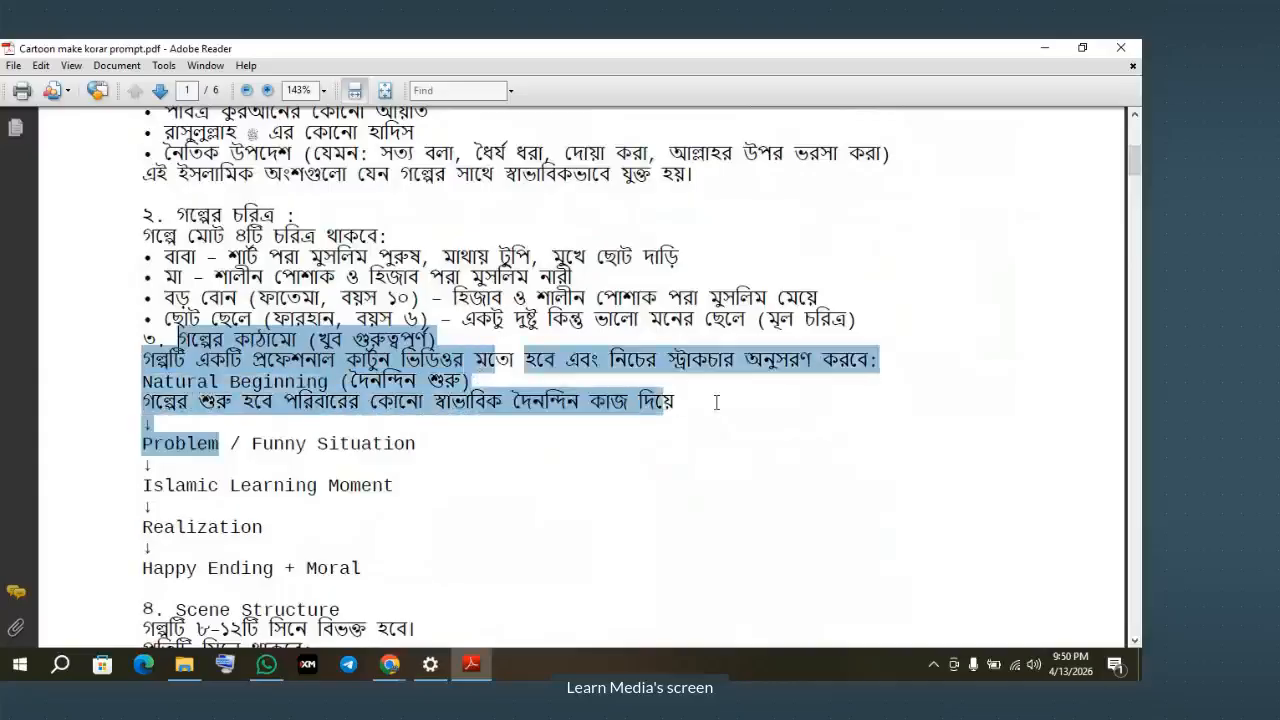
left_click(372, 382)
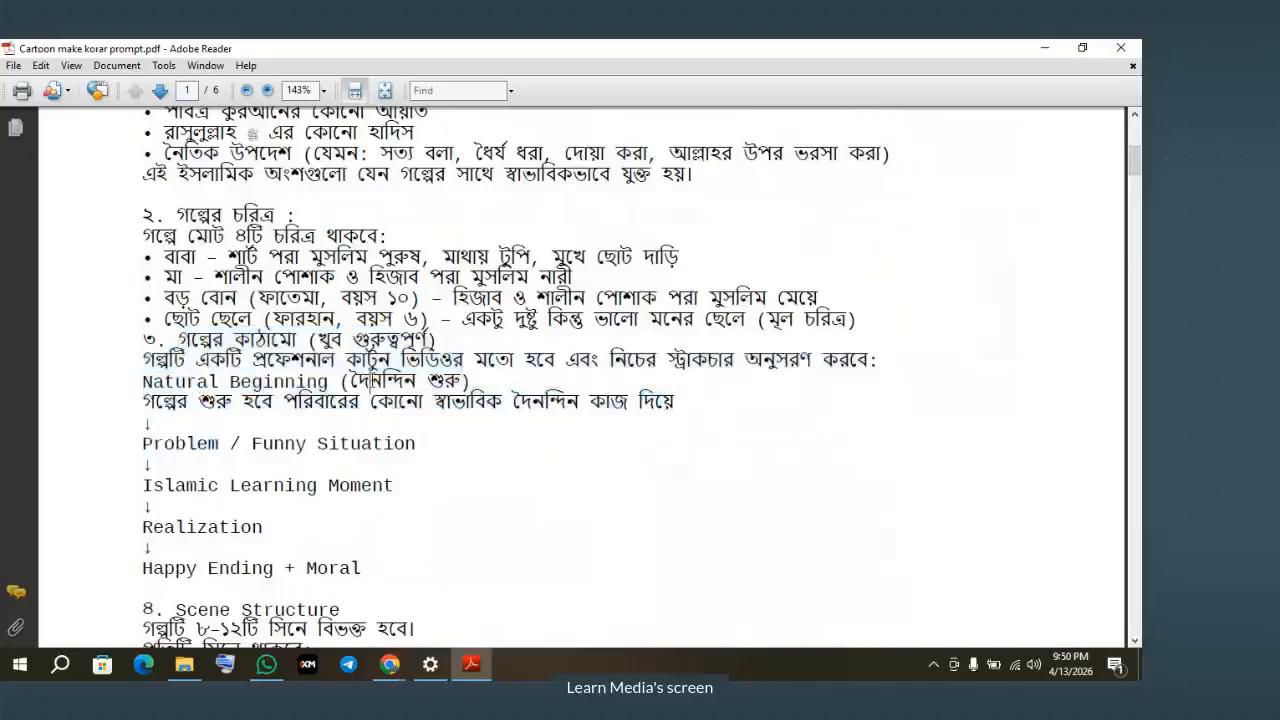
scroll(216, 418, "down", 1)
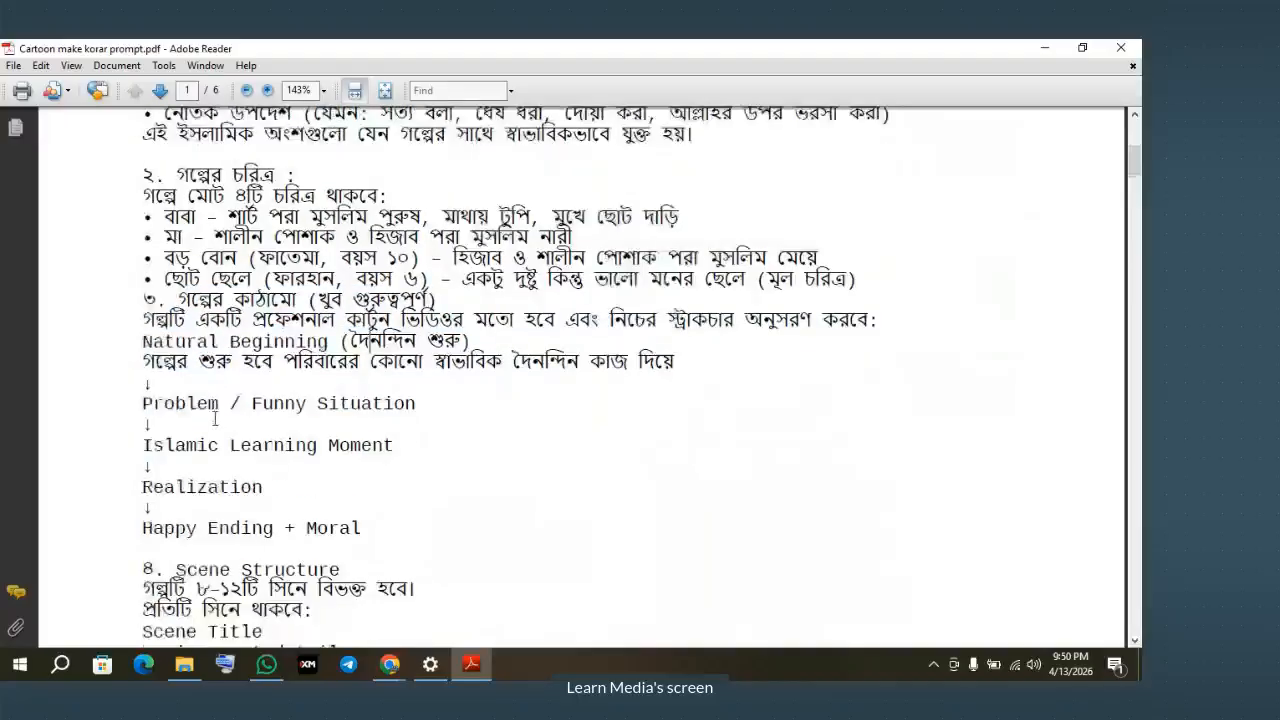
left_click_drag(148, 373, 677, 370)
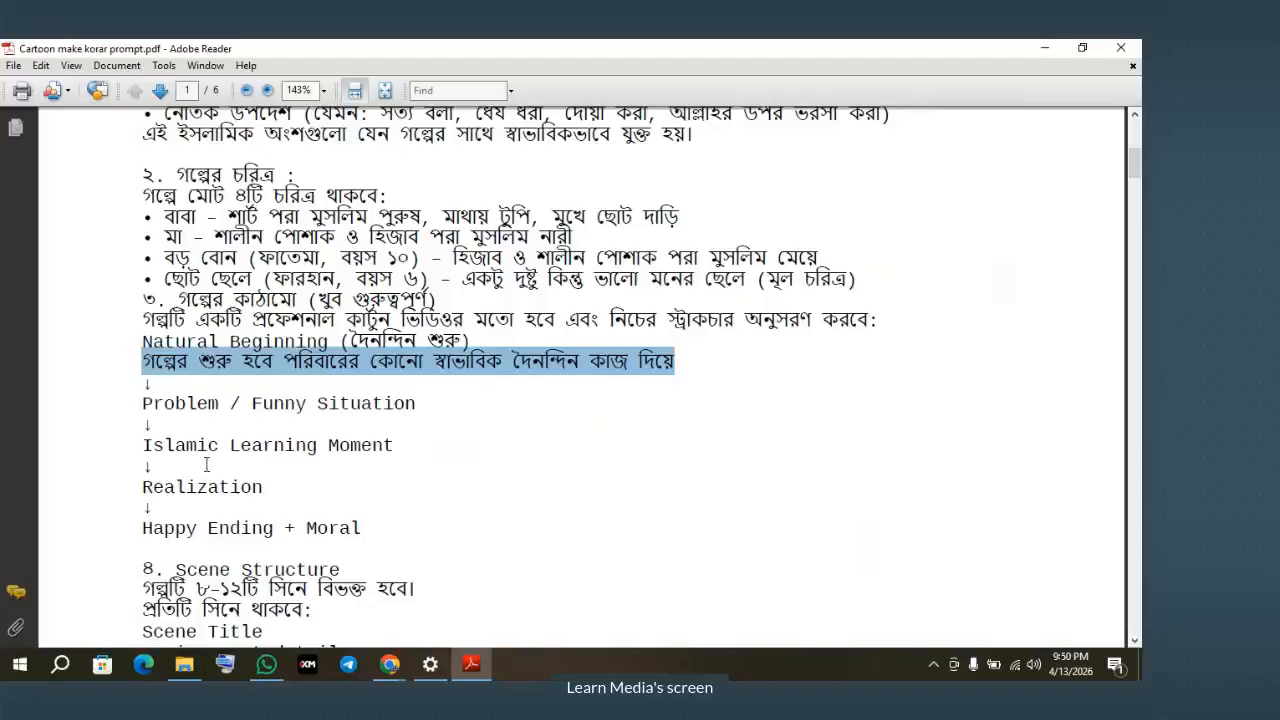
left_click(142, 403)
left_click_drag(142, 403, 380, 402)
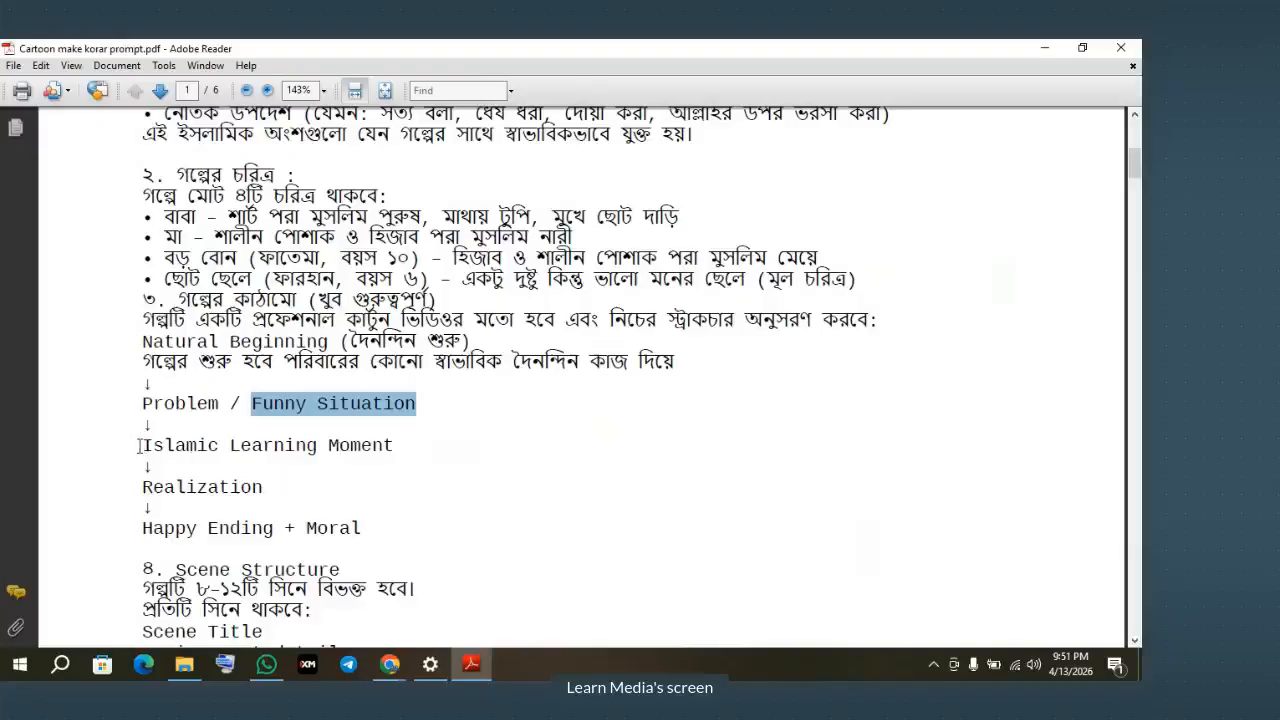
Step: Examine the remaining story stages, highlighting Islamic Learning Moment, Realization and Happy Ending + Moral
left_click_drag(138, 446, 400, 448)
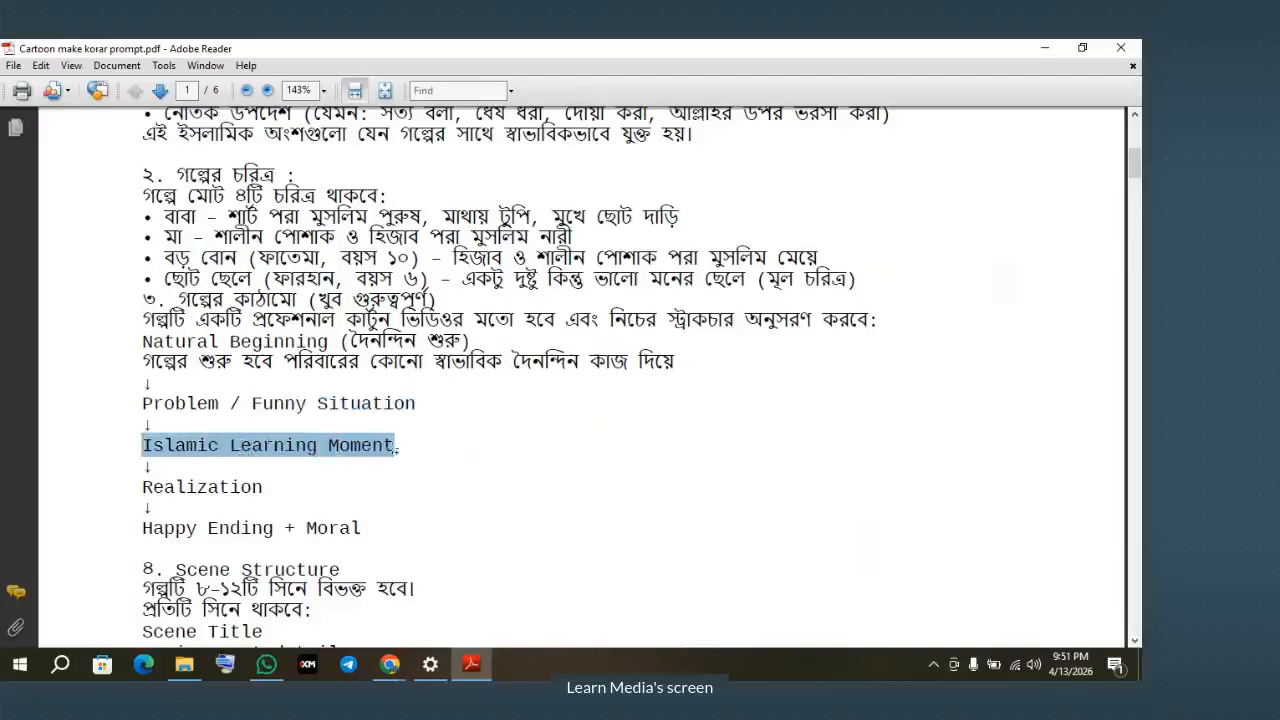
left_click(409, 448)
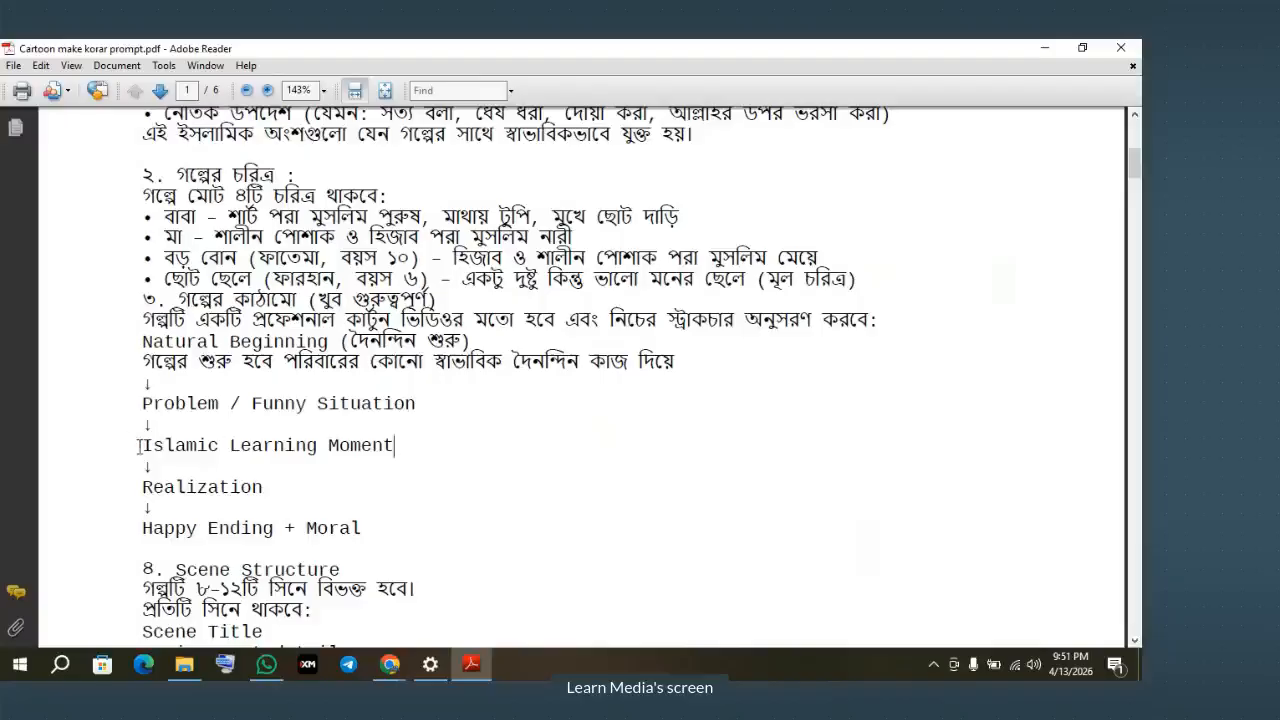
left_click_drag(142, 446, 361, 456)
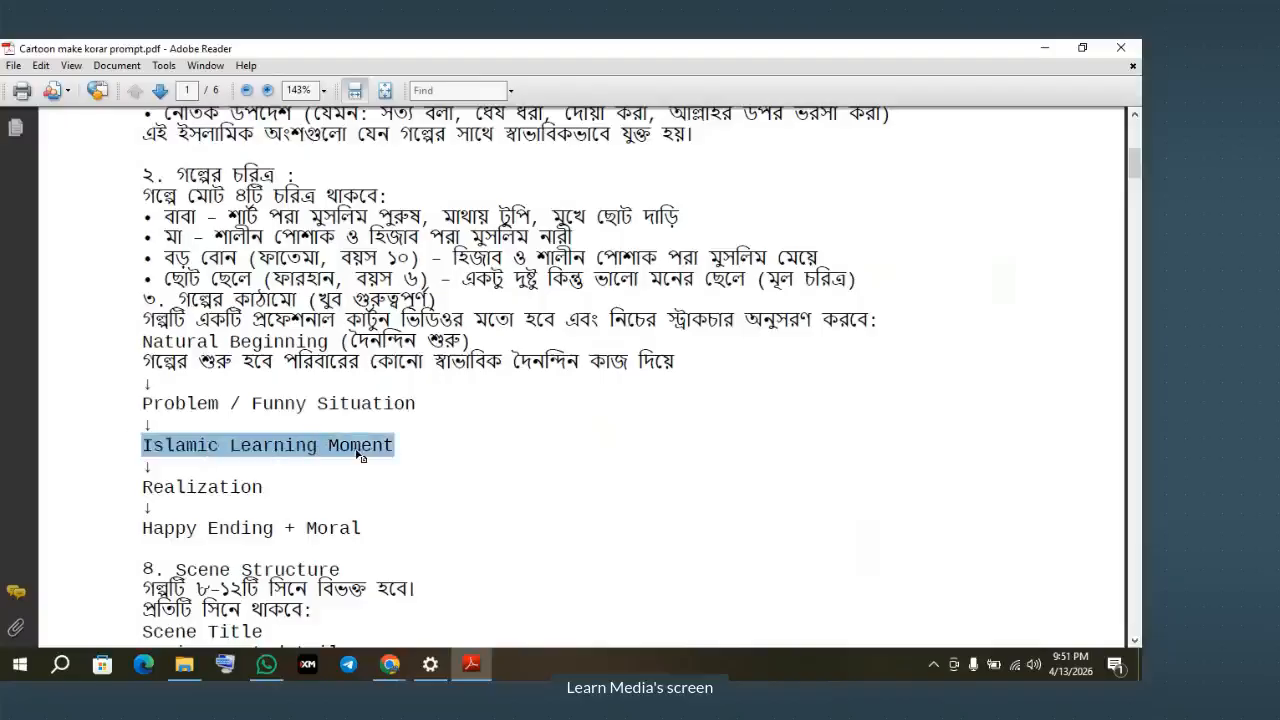
left_click(141, 490)
left_click_drag(256, 489, 273, 494)
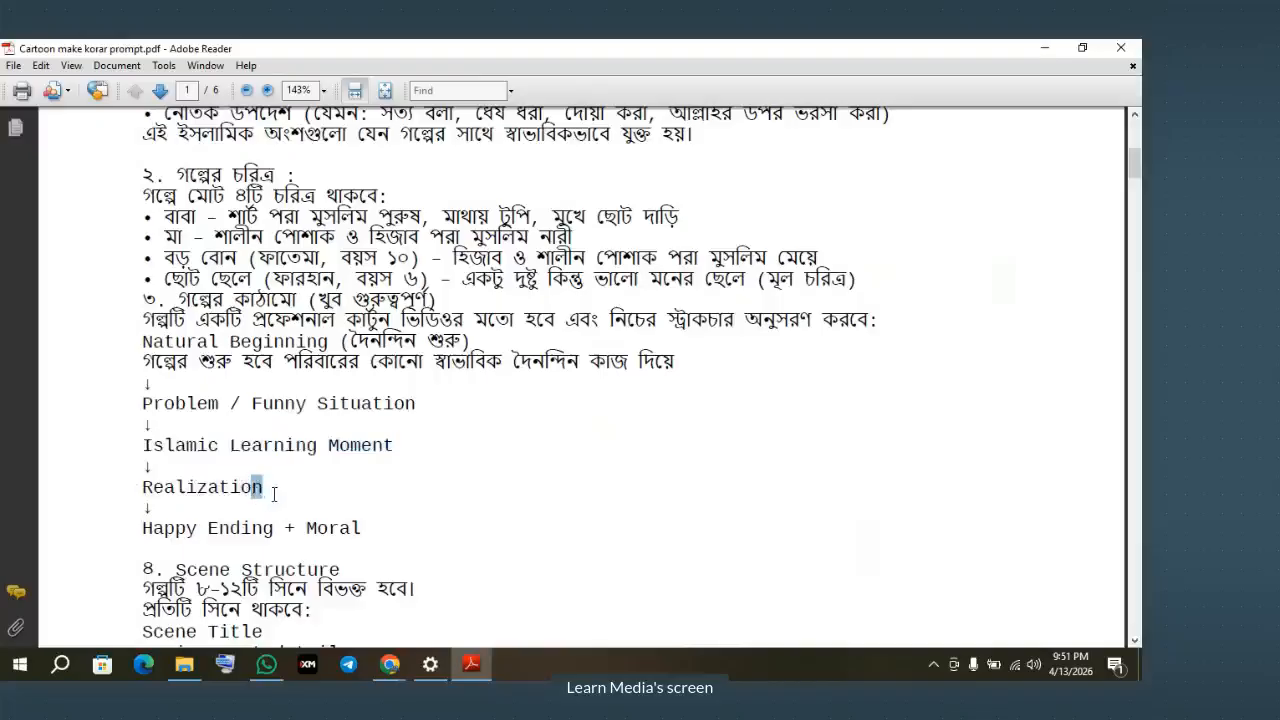
left_click(268, 490)
triple_click(268, 490)
left_click(188, 452)
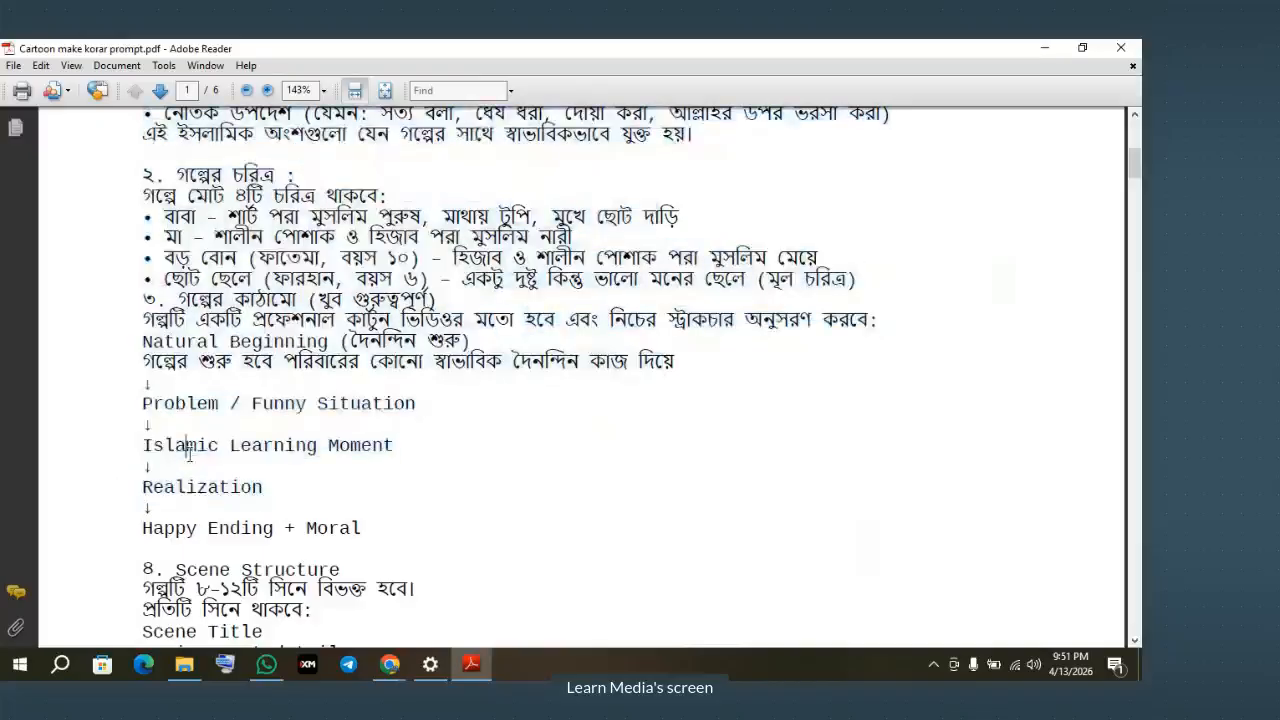
left_click_drag(262, 489, 180, 487)
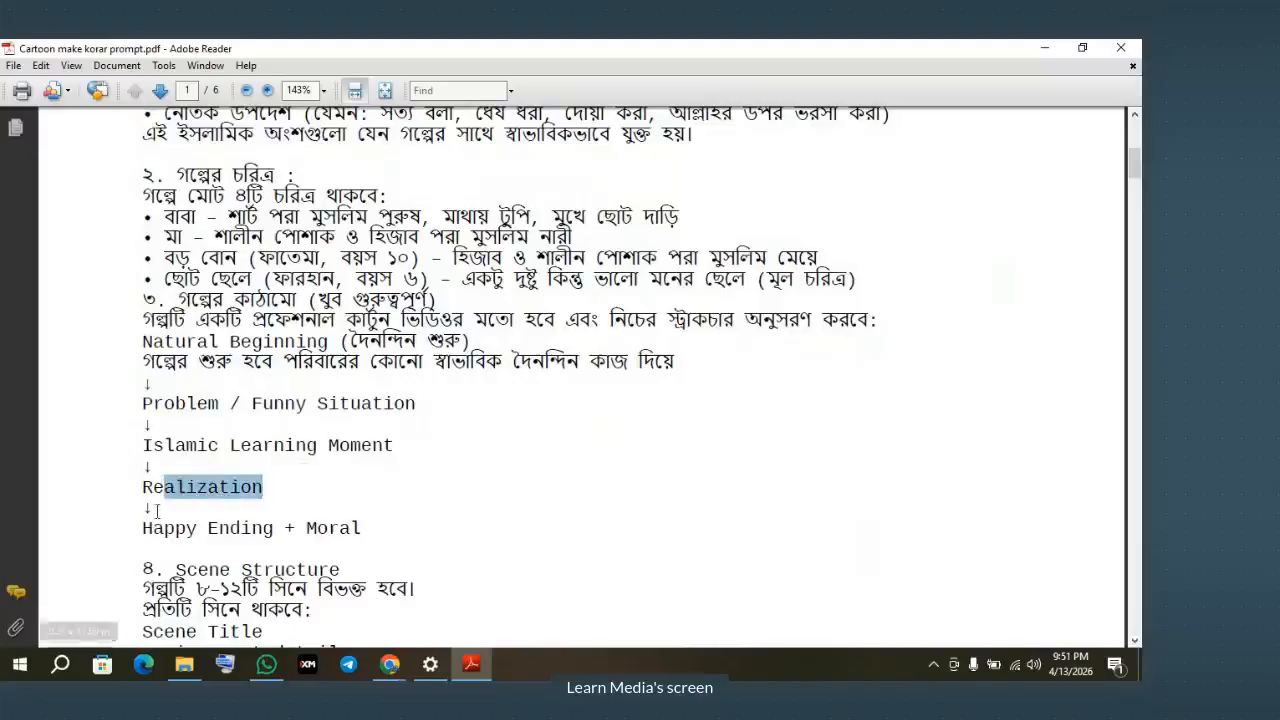
left_click_drag(143, 530, 273, 530)
left_click_drag(362, 528, 295, 530)
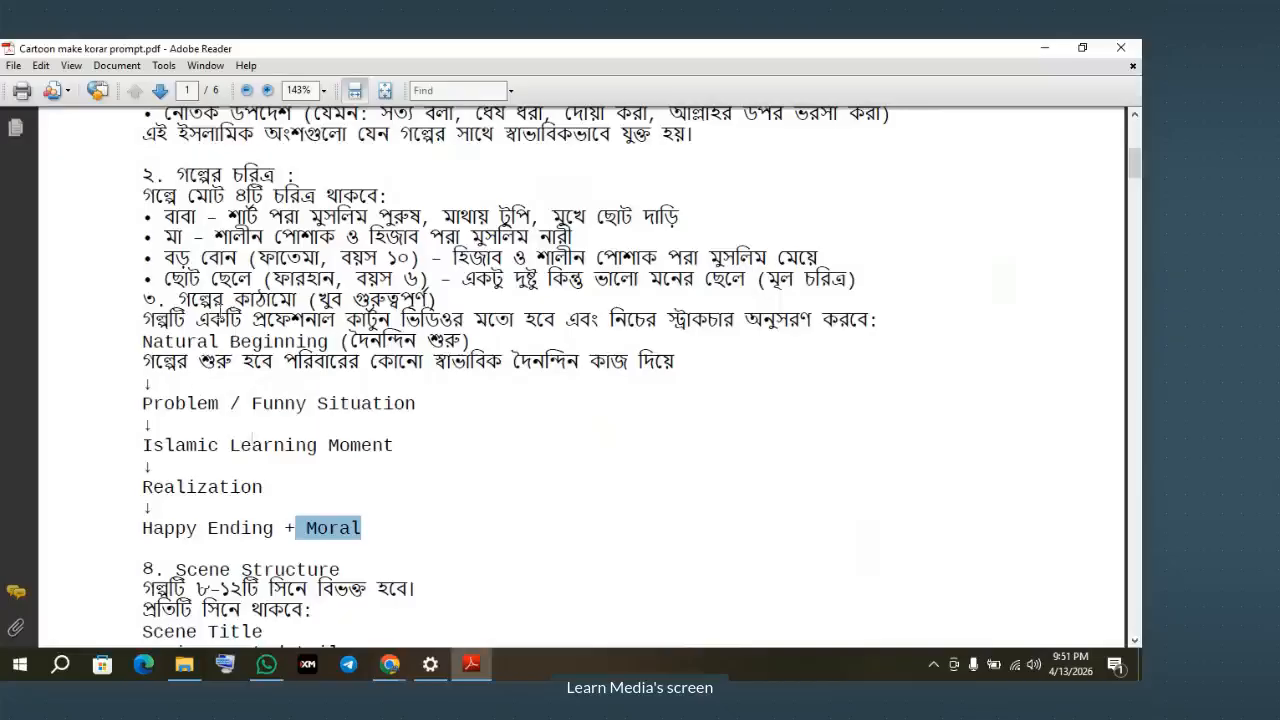
Step: Review the prompt's section headings by highlighting the story idea, main purpose, characters and story structure headings
left_click_drag(178, 299, 420, 345)
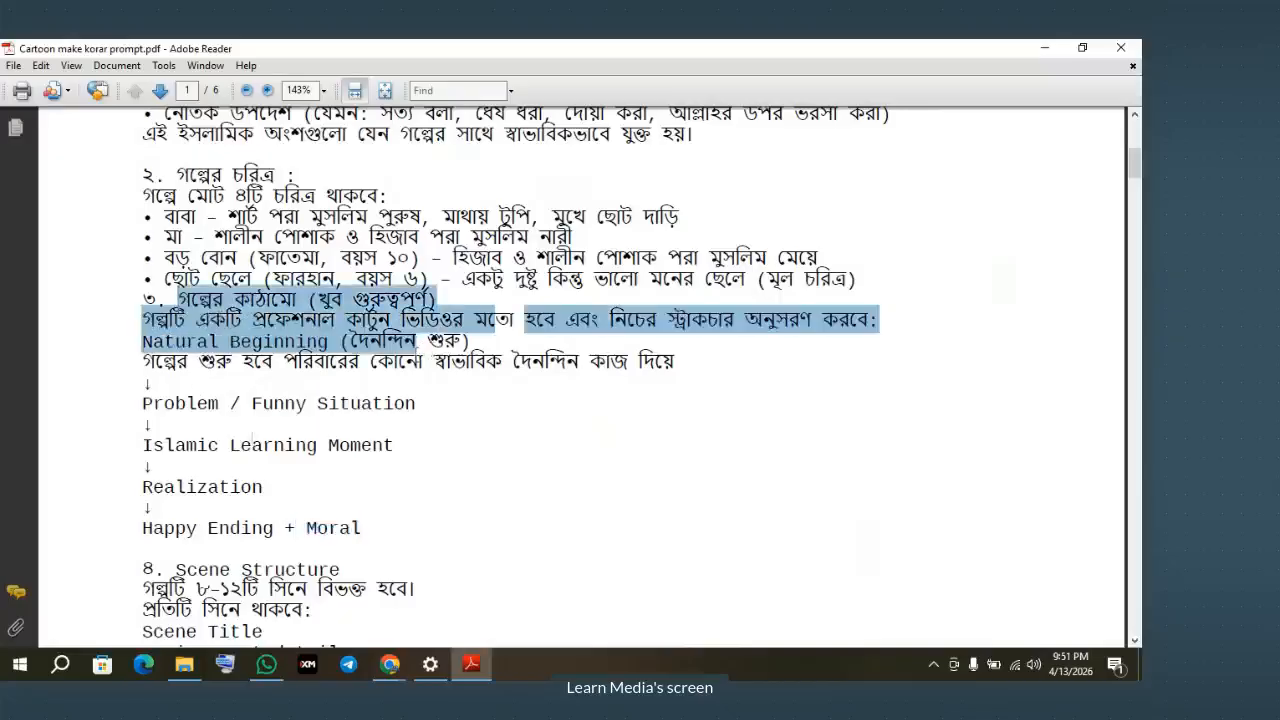
scroll(390, 370, "up", 5)
scroll(242, 330, "up", 3)
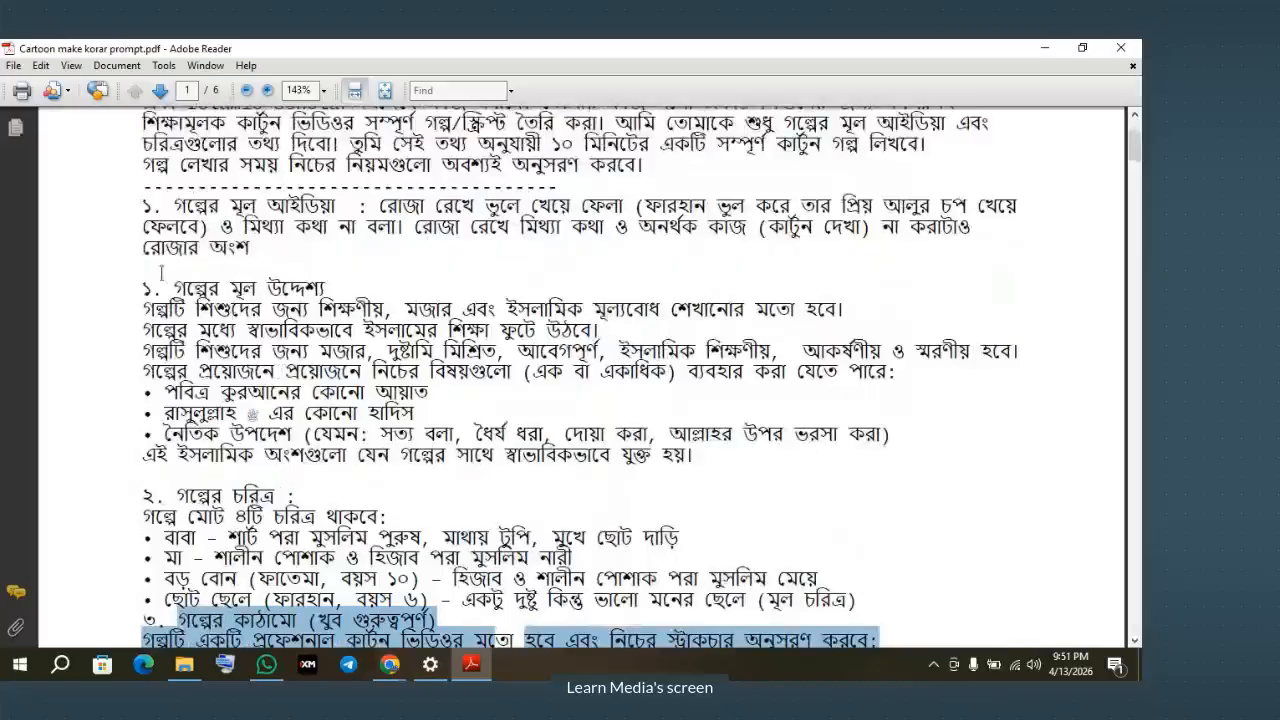
left_click_drag(178, 230, 287, 218)
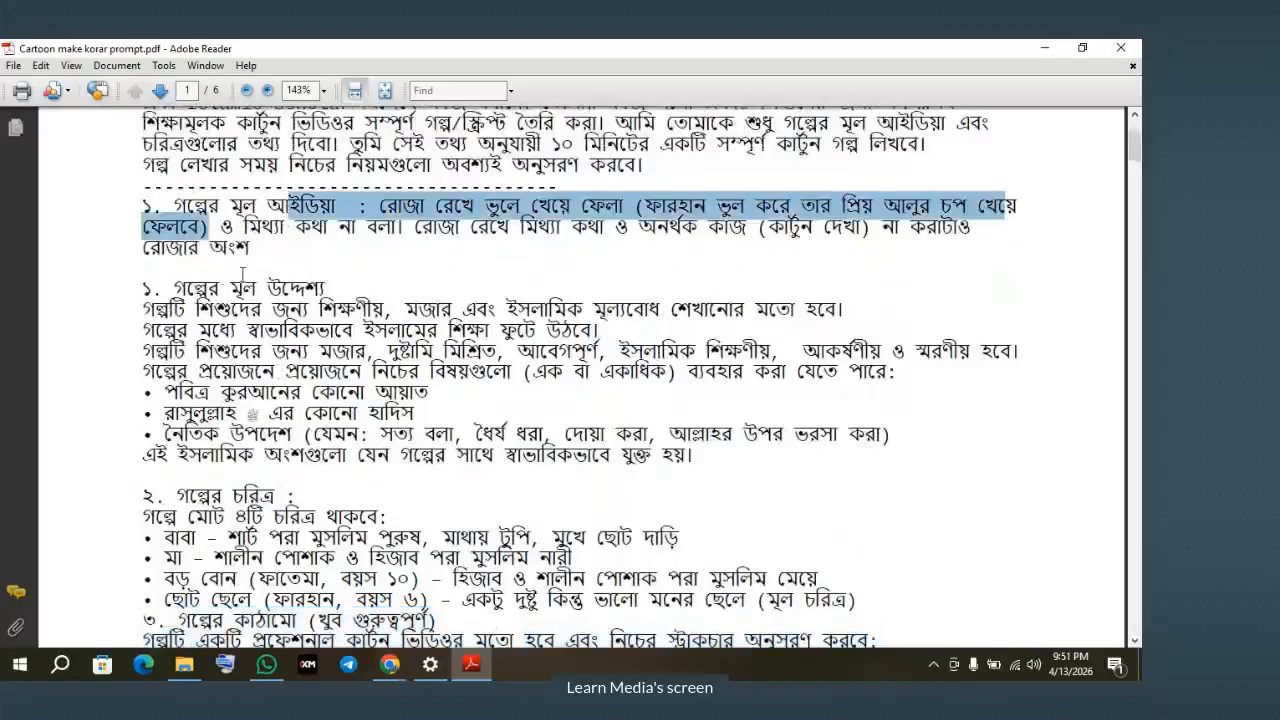
left_click_drag(172, 287, 290, 297)
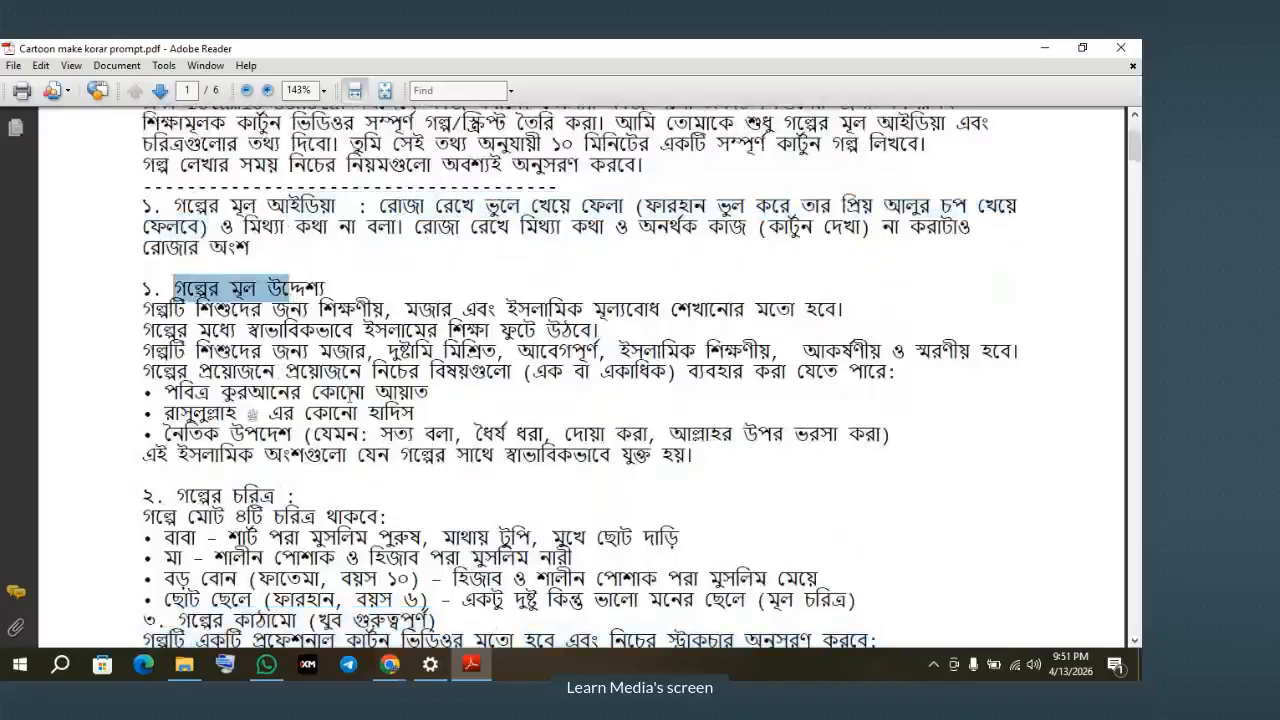
scroll(176, 370, "down", 3)
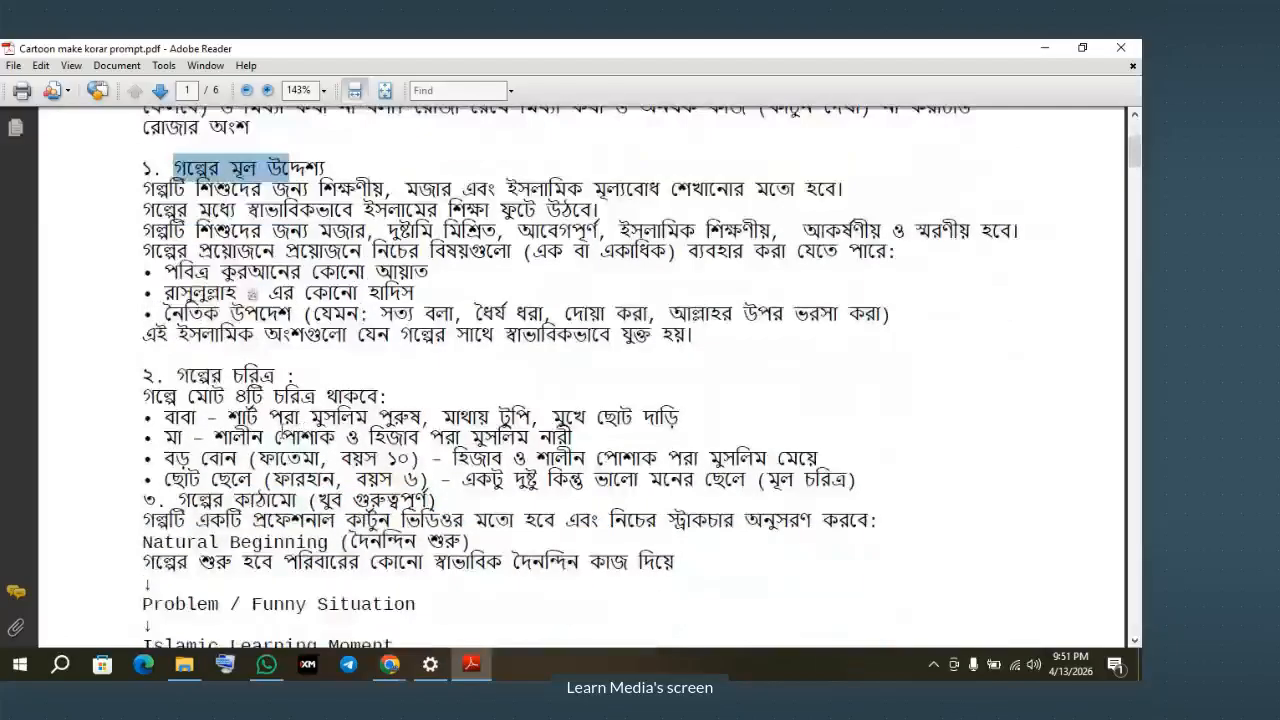
left_click_drag(176, 370, 274, 377)
scroll(274, 380, "down", 3)
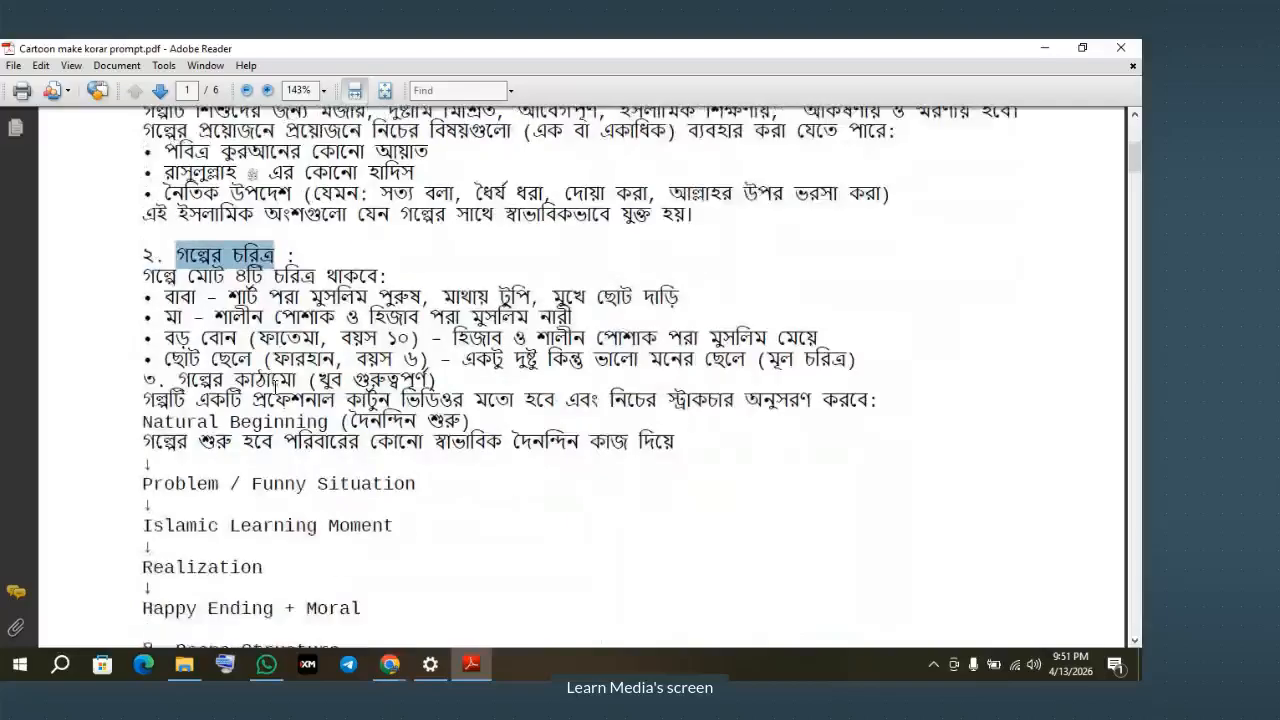
left_click_drag(178, 380, 370, 424)
scroll(246, 462, "down", 2)
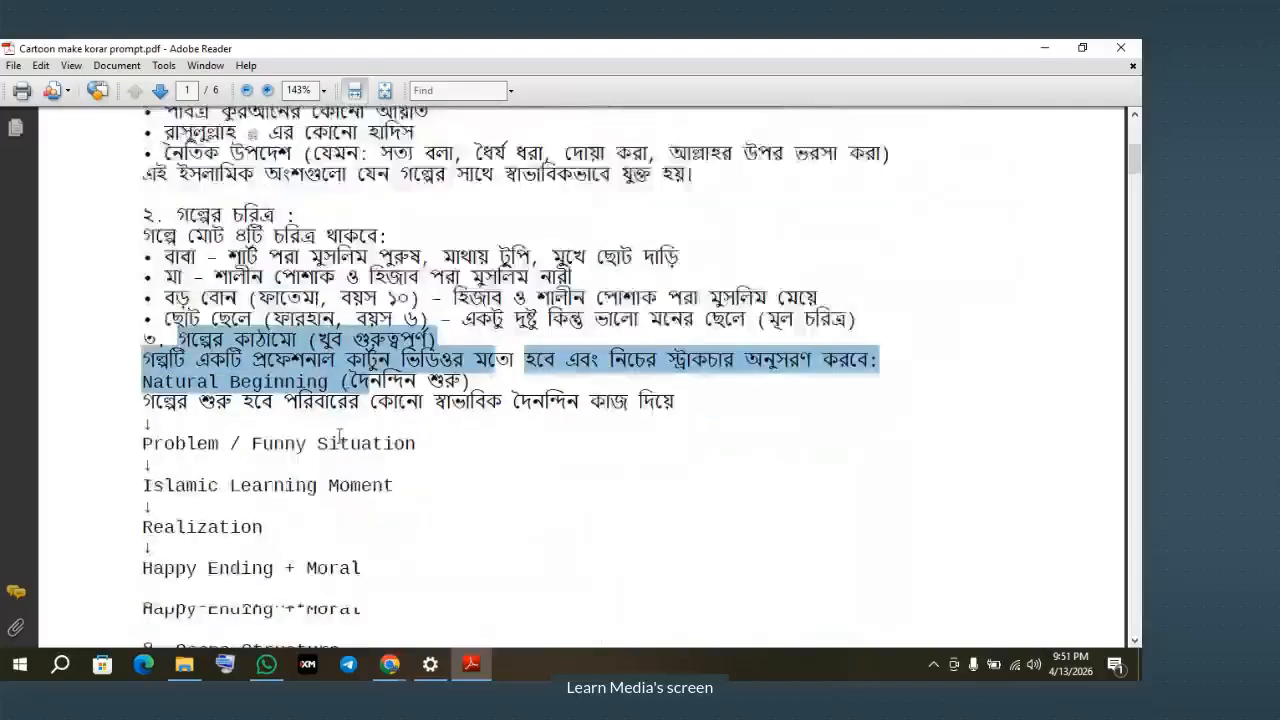
Step: Examine the Scene Structure section, highlighting its heading, its full text and the line dividing the story into 8–12 scenes
scroll(244, 440, "down", 5)
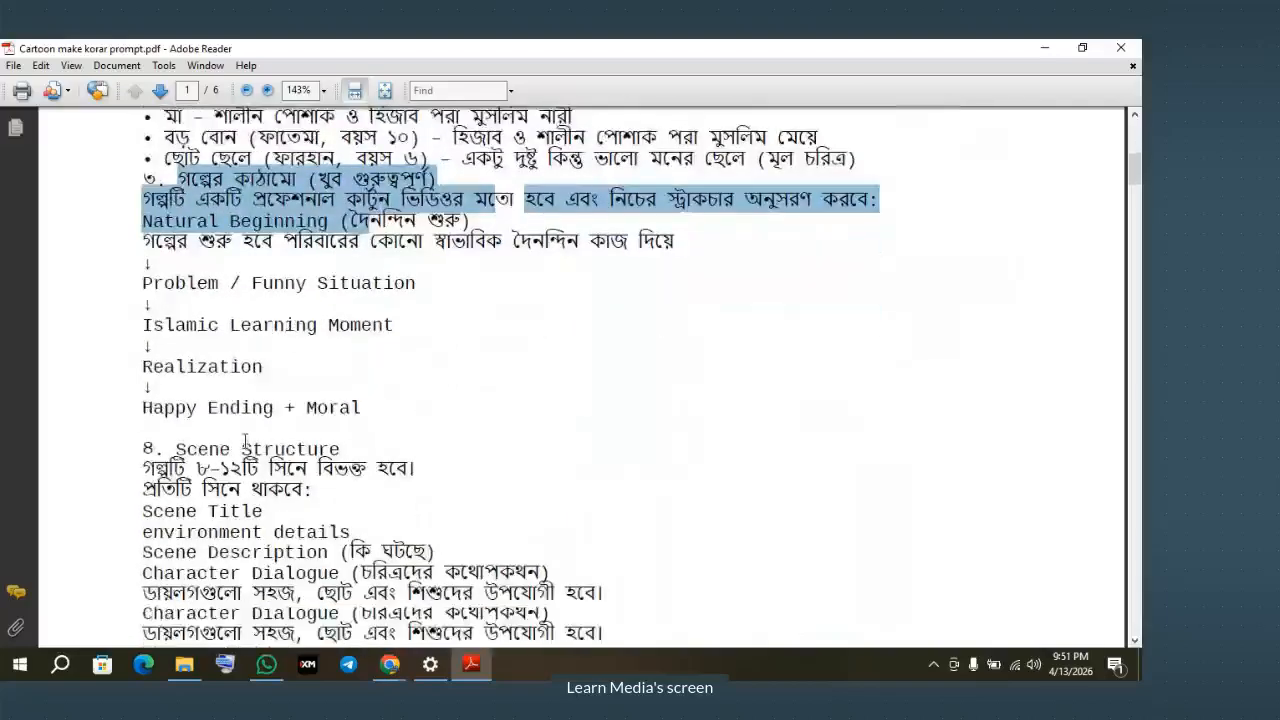
left_click_drag(178, 369, 308, 372)
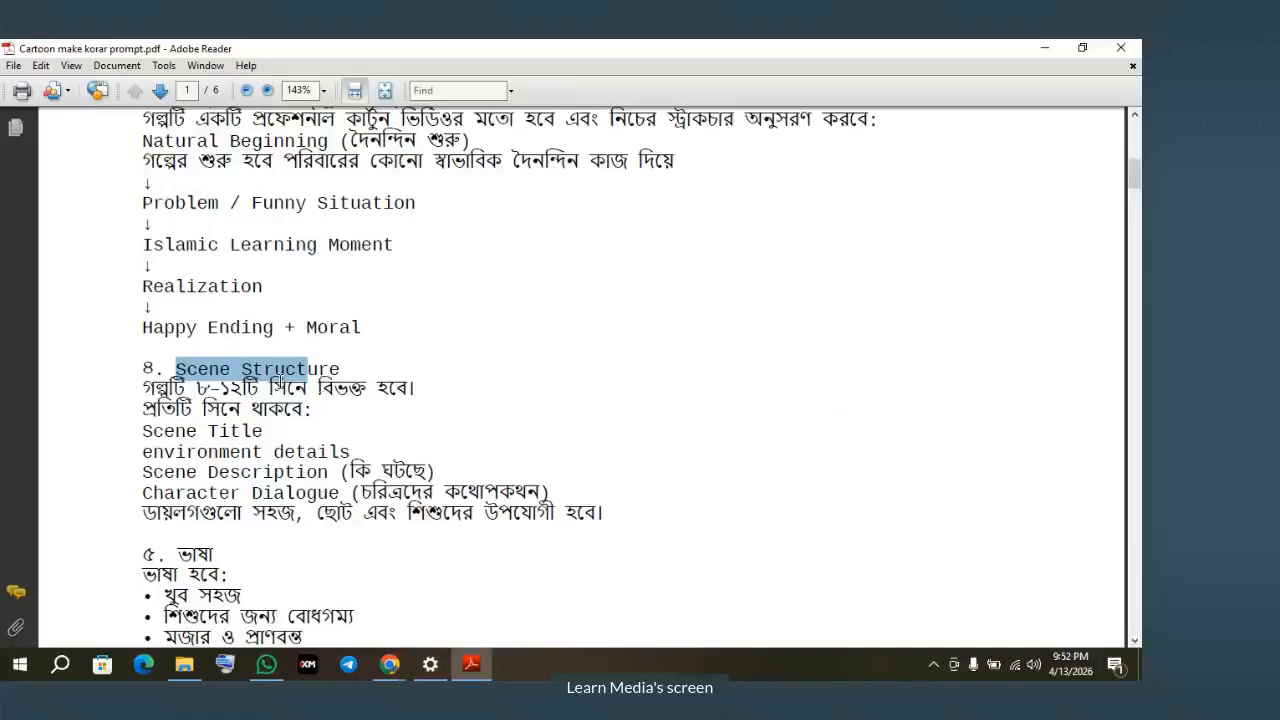
scroll(283, 380, "down", 1)
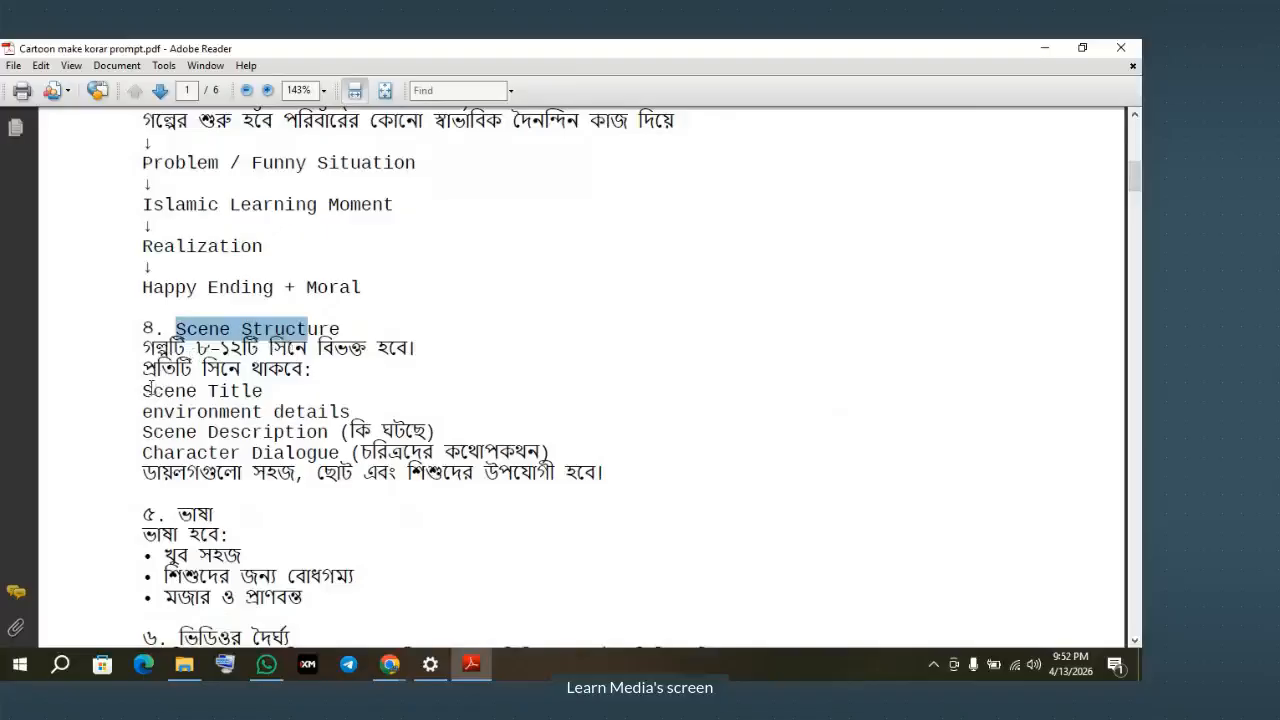
left_click_drag(145, 390, 262, 391)
left_click(194, 404)
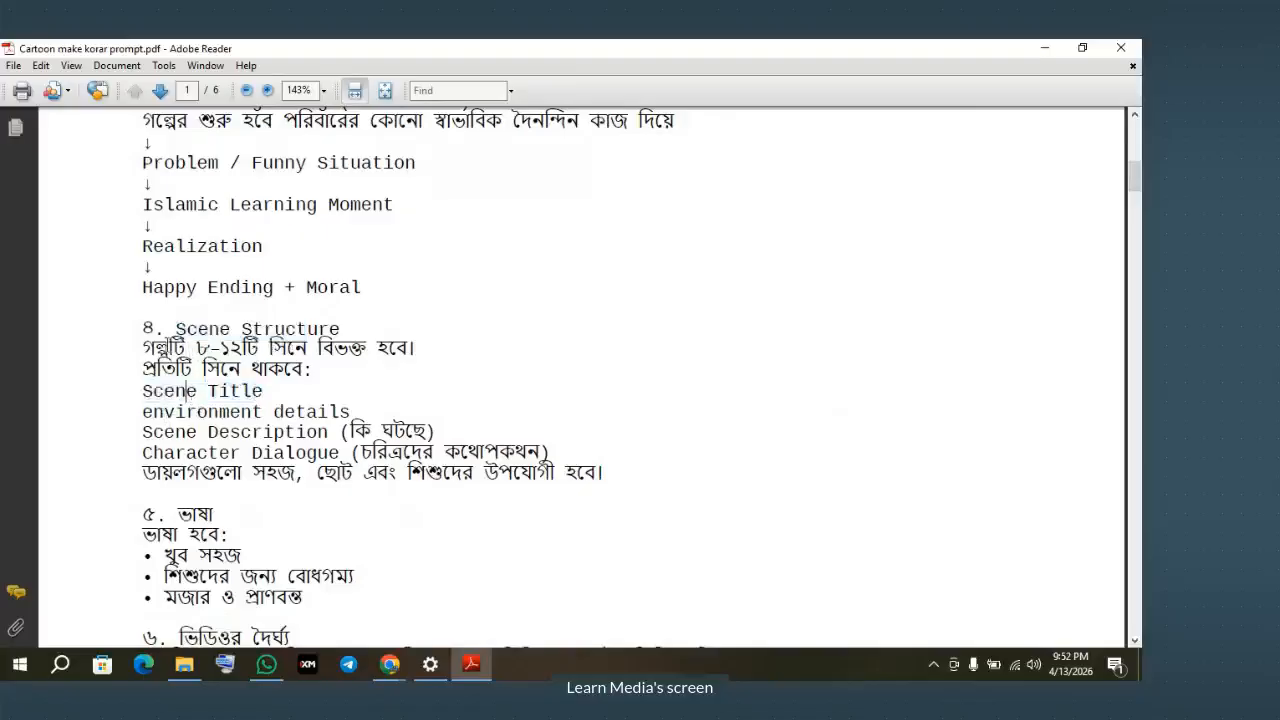
left_click_drag(143, 346, 560, 472)
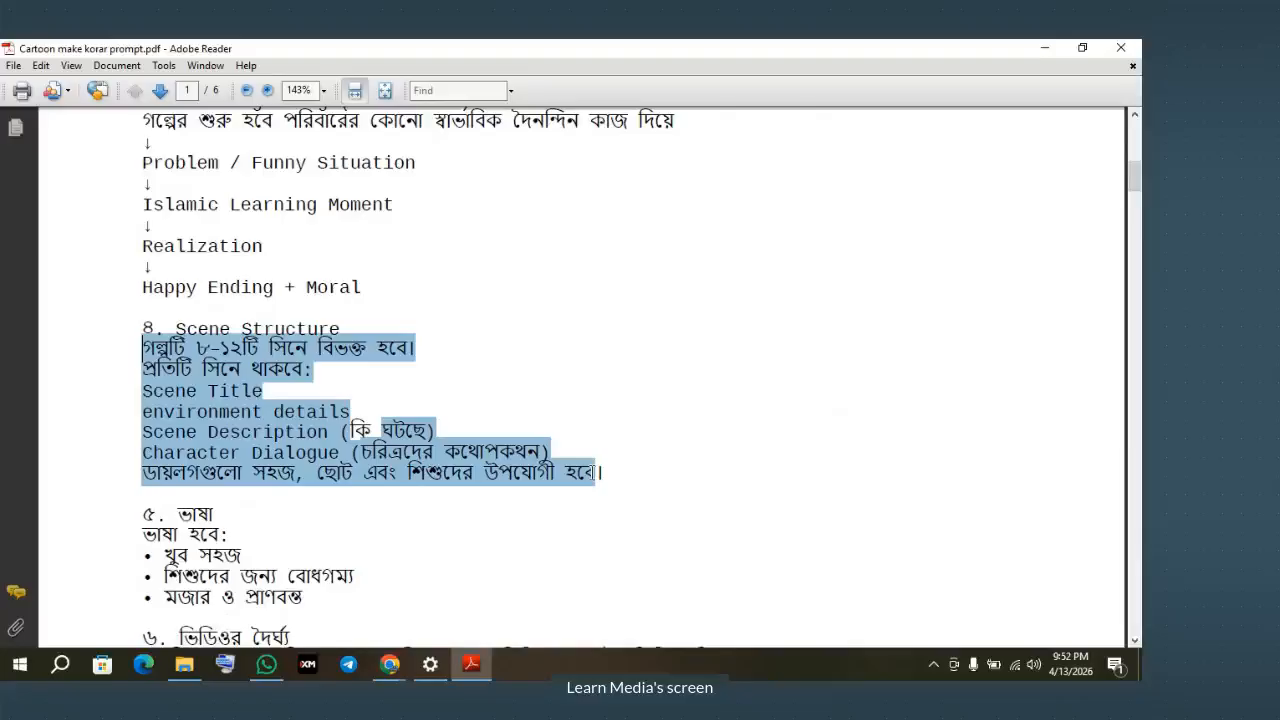
left_click(242, 438)
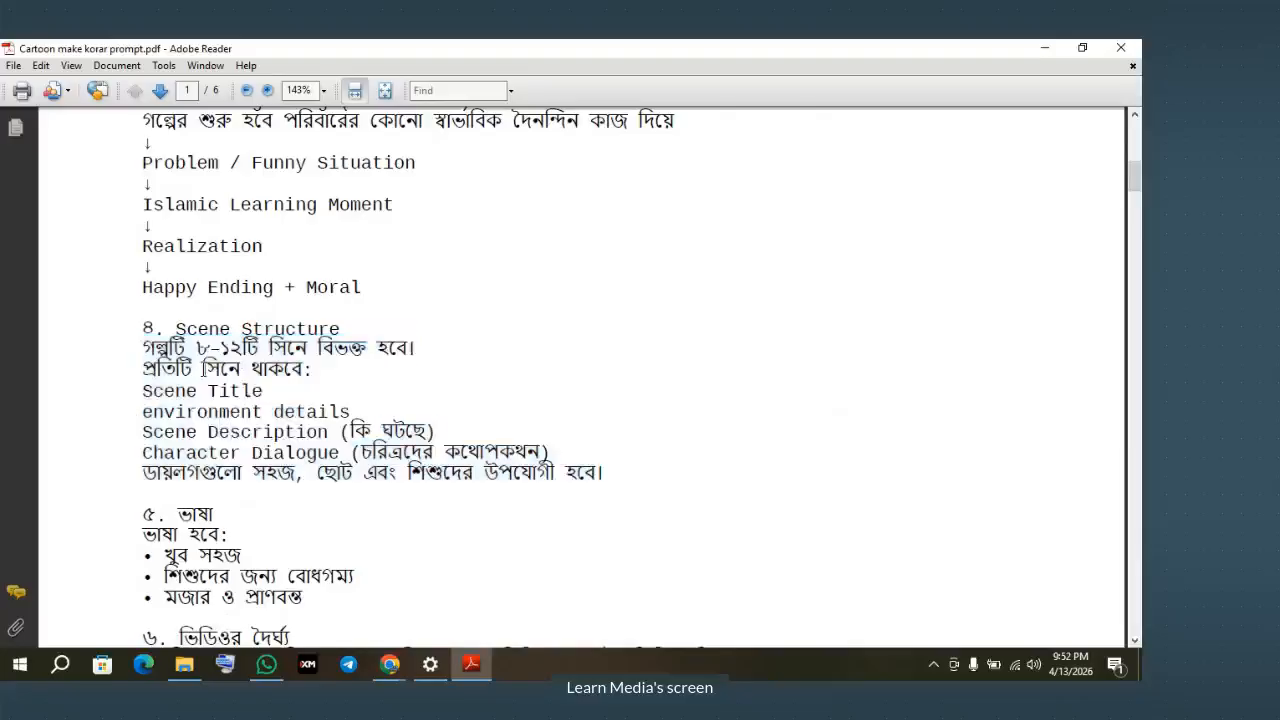
left_click_drag(146, 342, 426, 342)
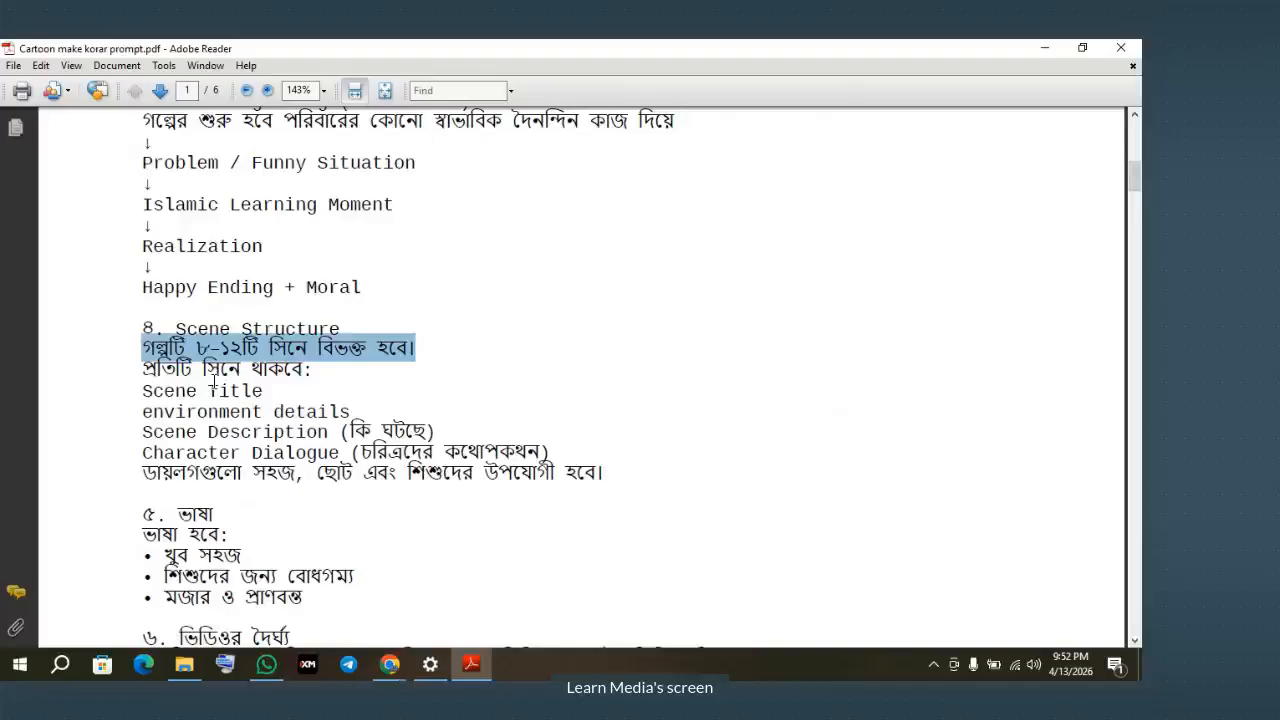
Step: Examine the required parts of each scene, highlighting Scene Title, environment details and Scene Description
left_click_drag(144, 392, 261, 395)
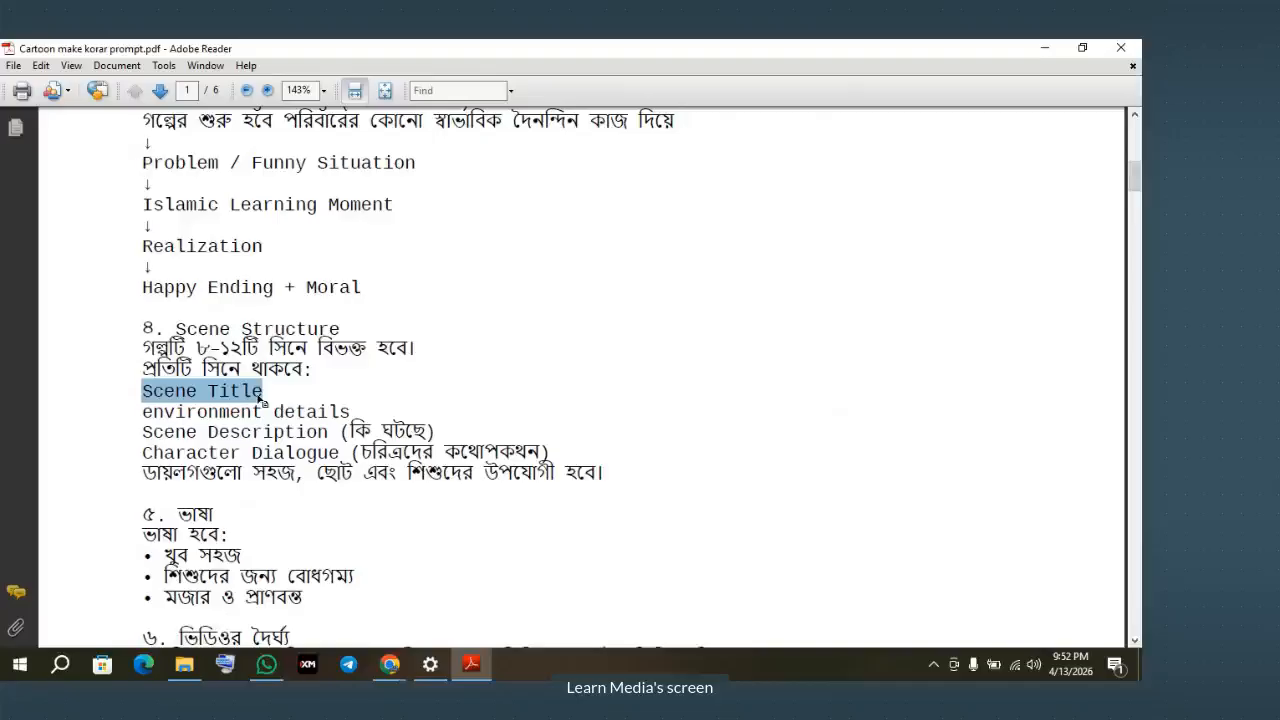
triple_click(206, 411)
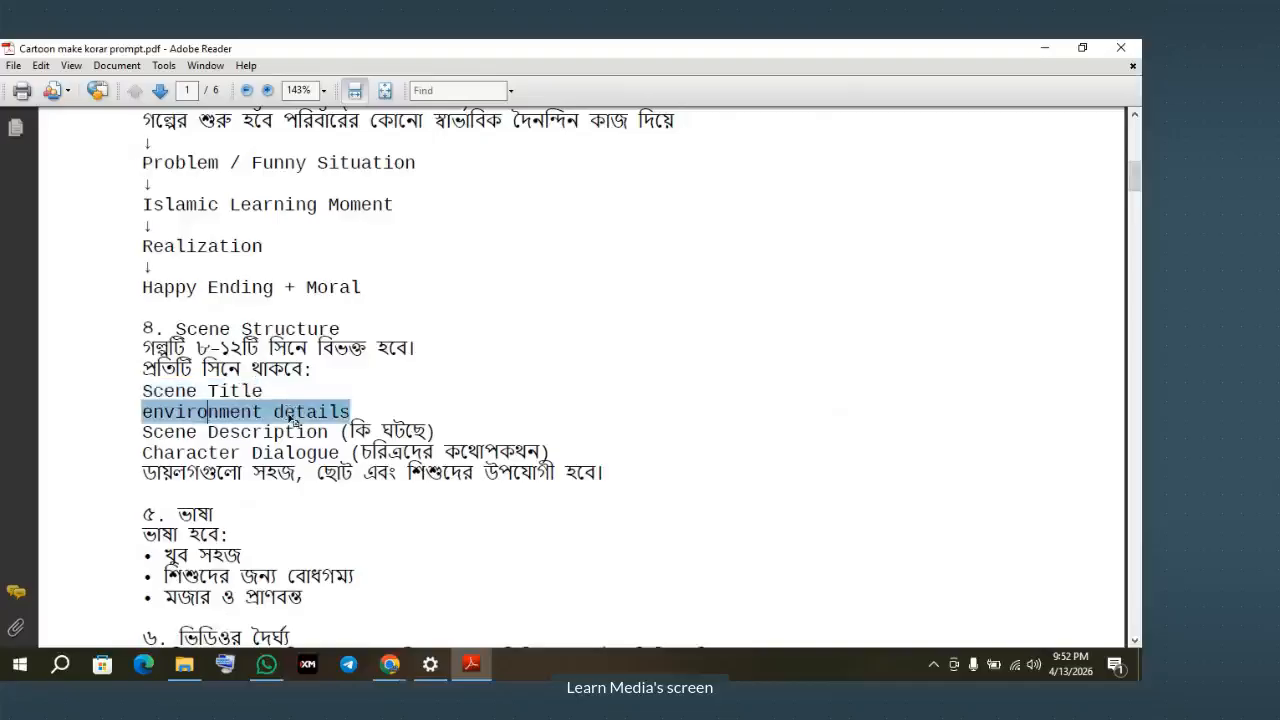
left_click(220, 445)
left_click_drag(145, 438, 405, 435)
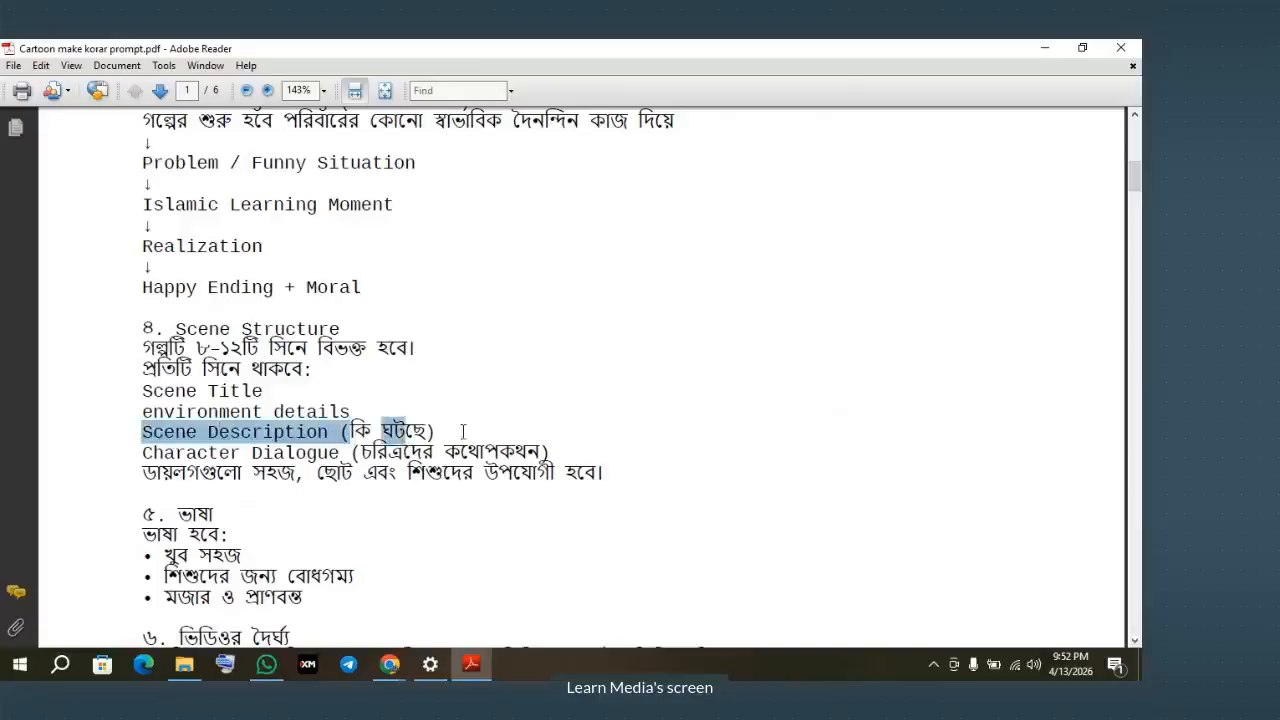
left_click(463, 432)
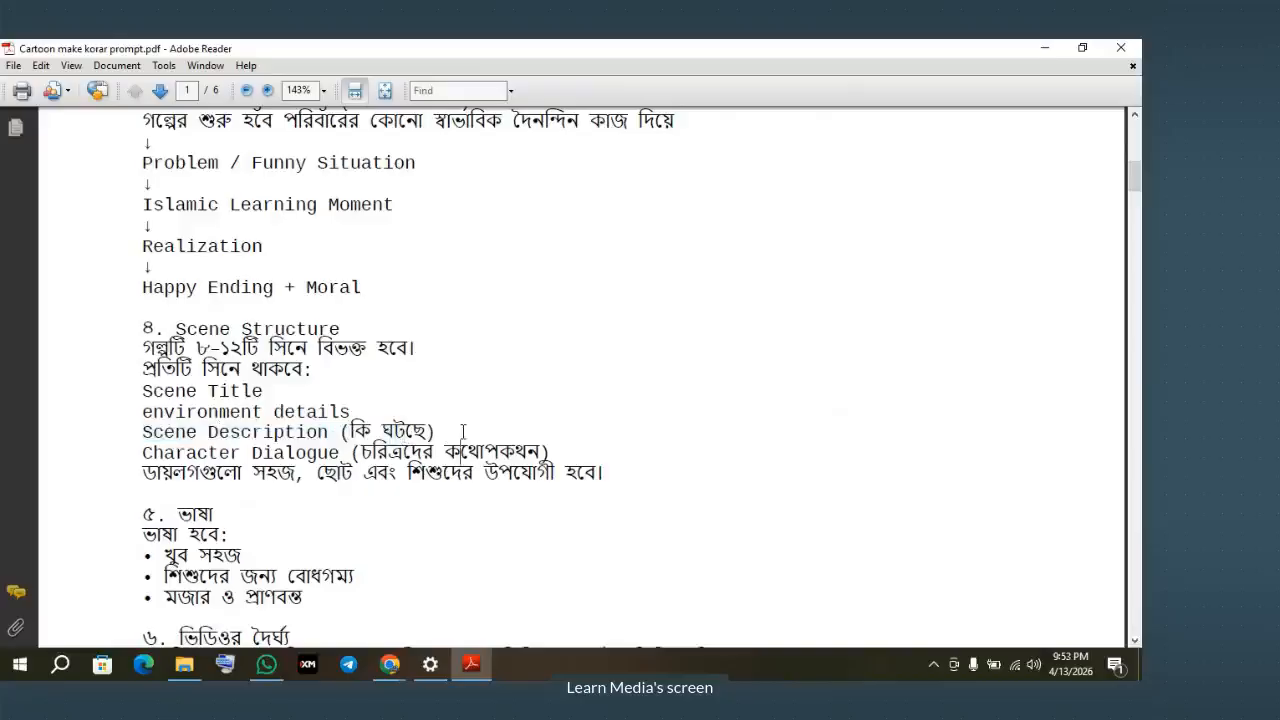
double_click(230, 432)
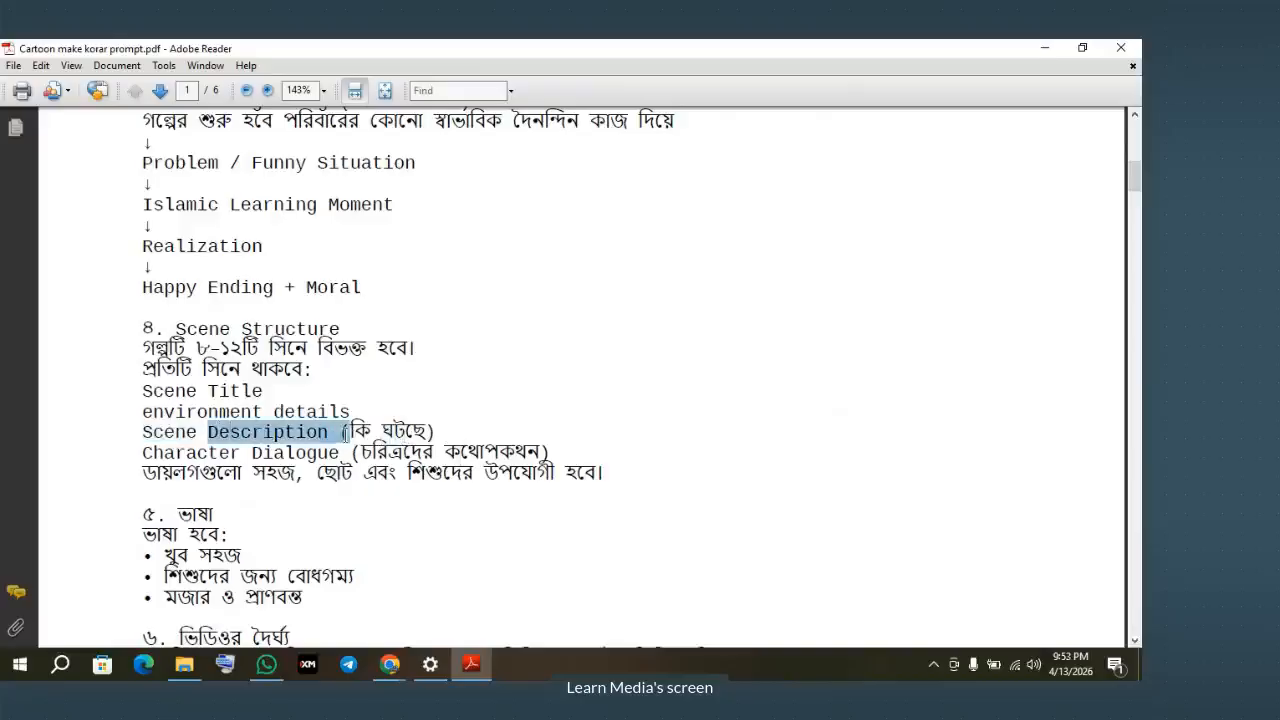
Step: Examine the Character Dialogue item and highlight the rule asking for simple, short dialogues suitable for children
left_click_drag(154, 455, 337, 461)
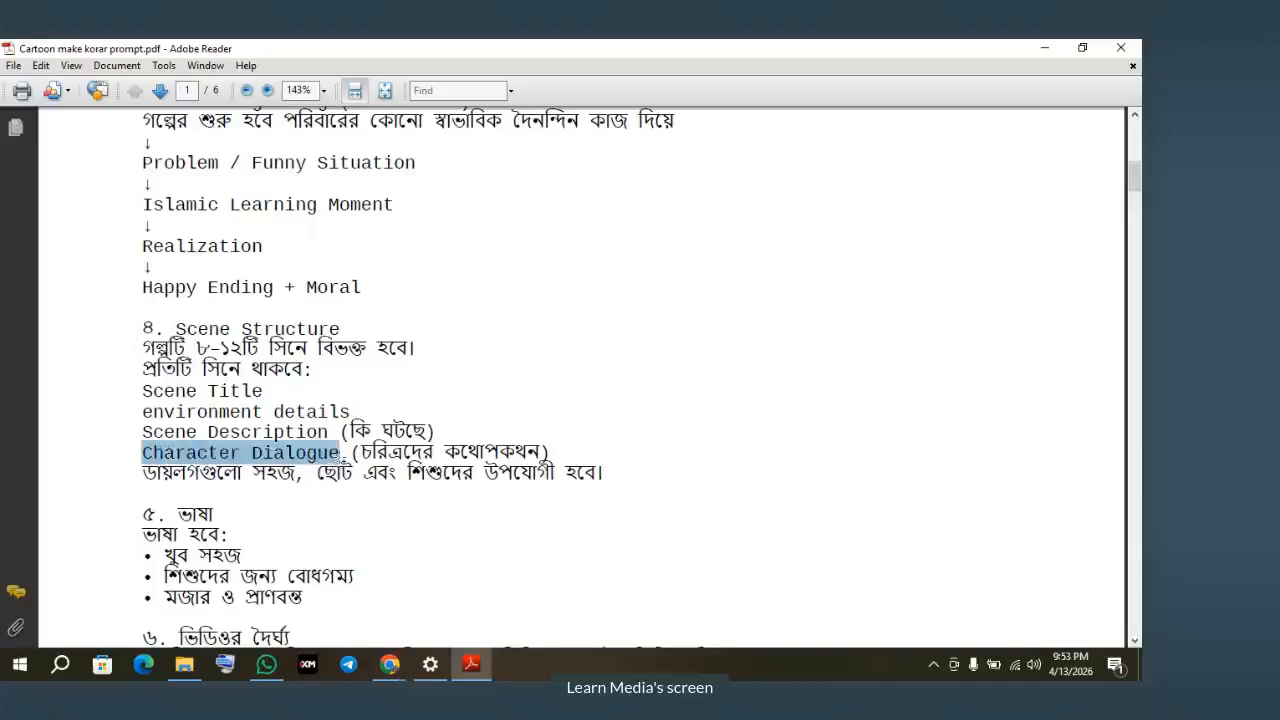
left_click_drag(166, 485, 244, 478)
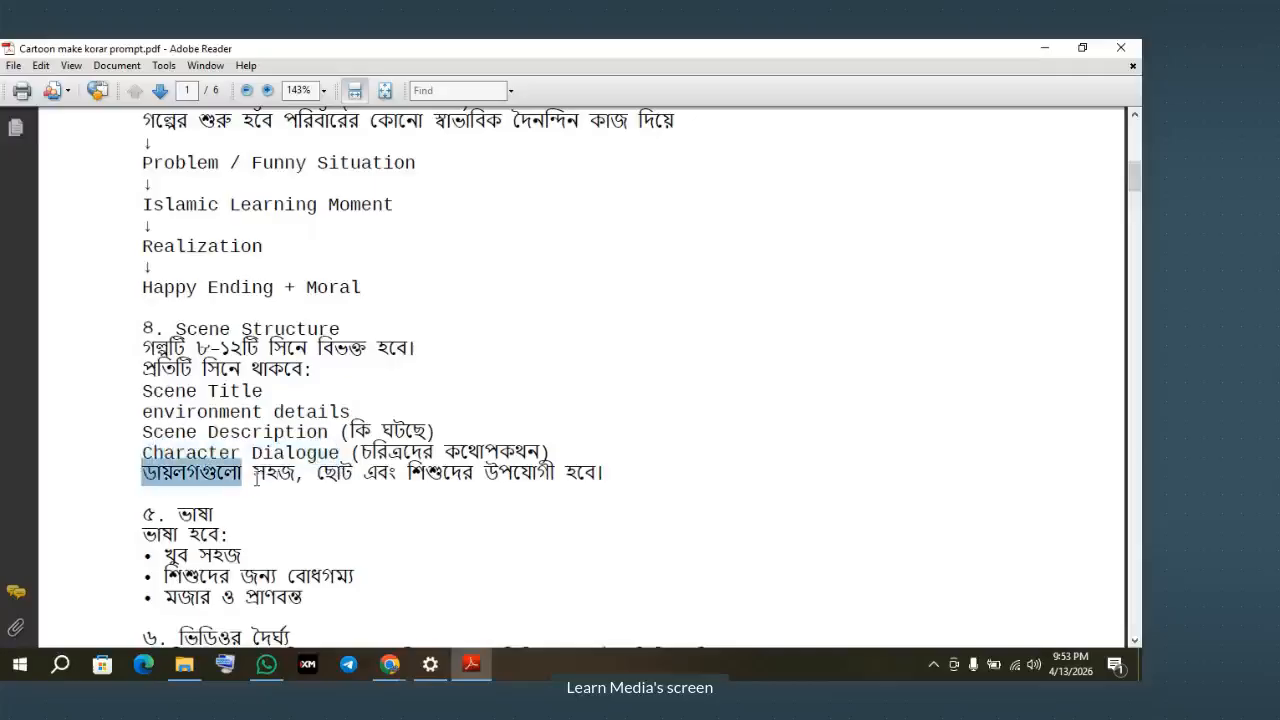
left_click(330, 478)
left_click_drag(333, 478, 629, 480)
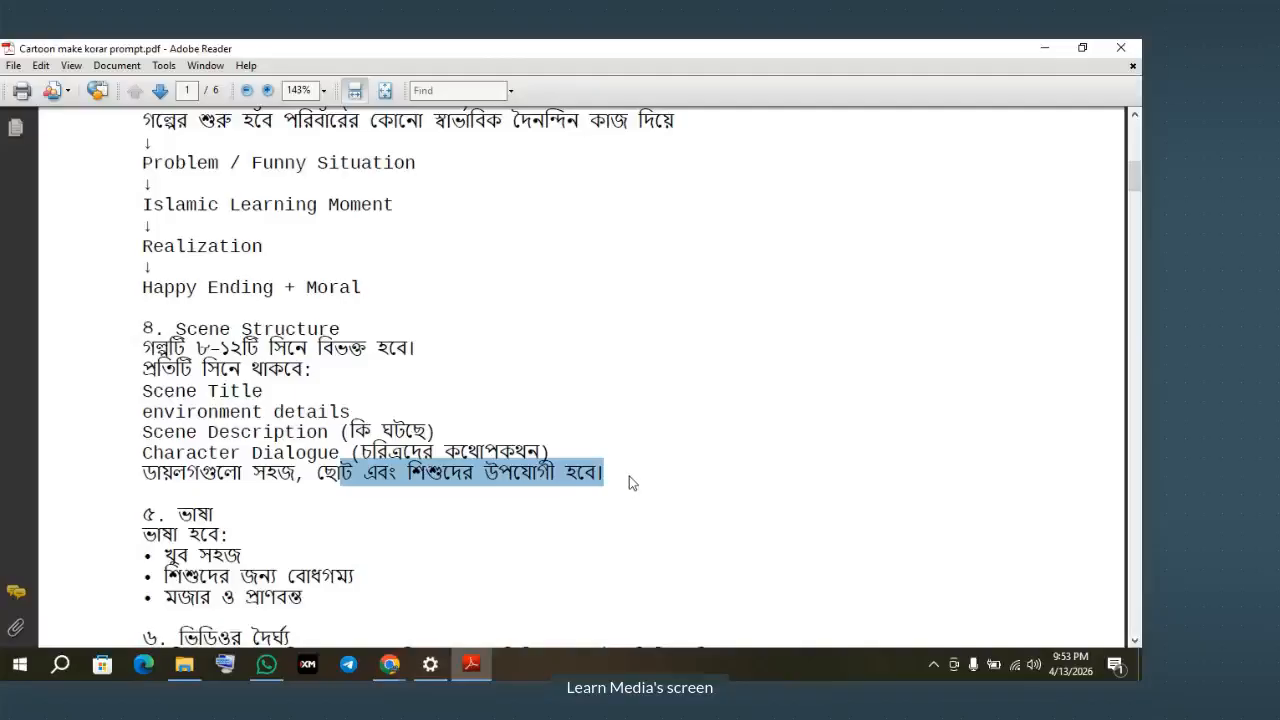
left_click(629, 480)
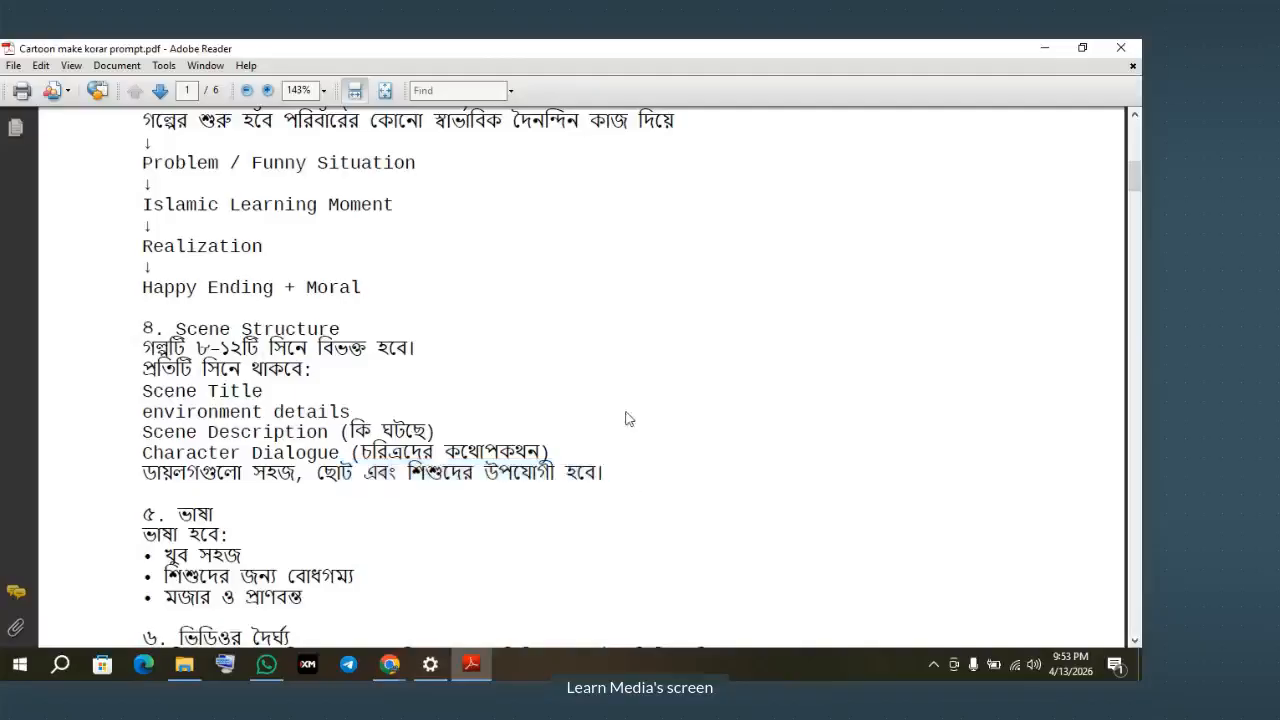
Step: Highlight the Scene Structure text, check the Convay meeting's participants in Chrome, and return to the PDF in Adobe Reader
left_click_drag(616, 472, 160, 352)
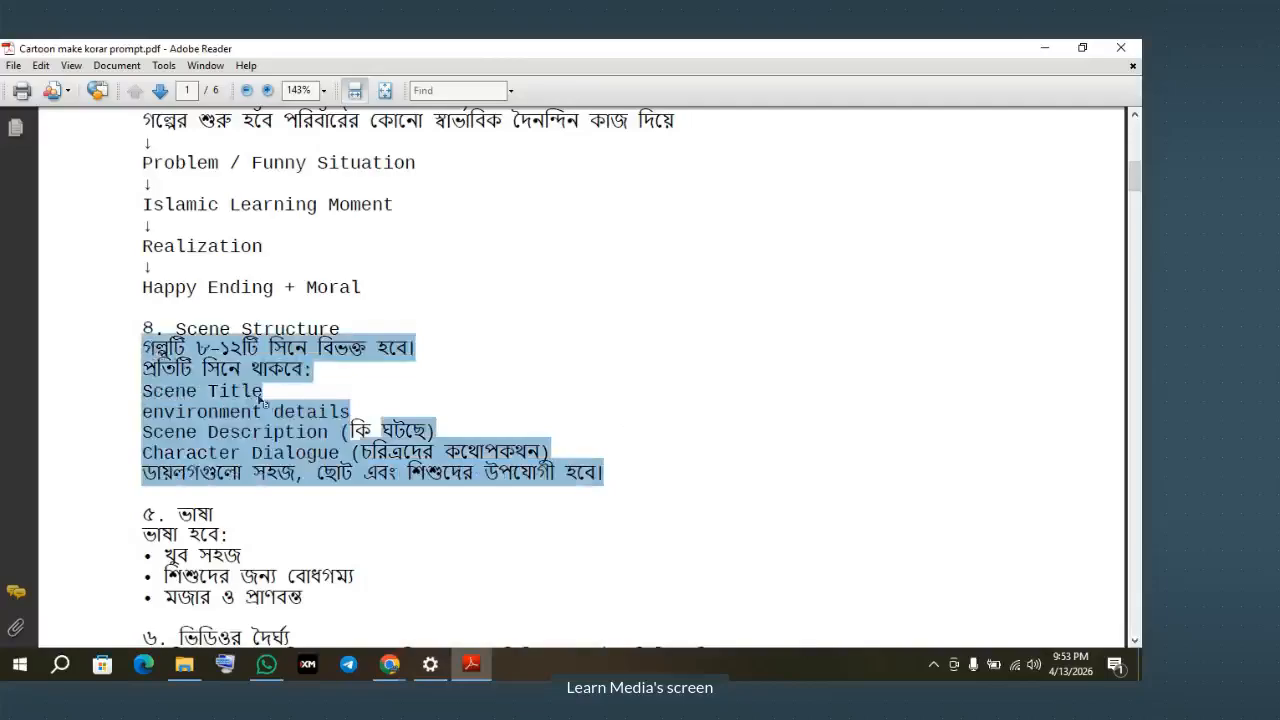
left_click(390, 664)
left_click(340, 625)
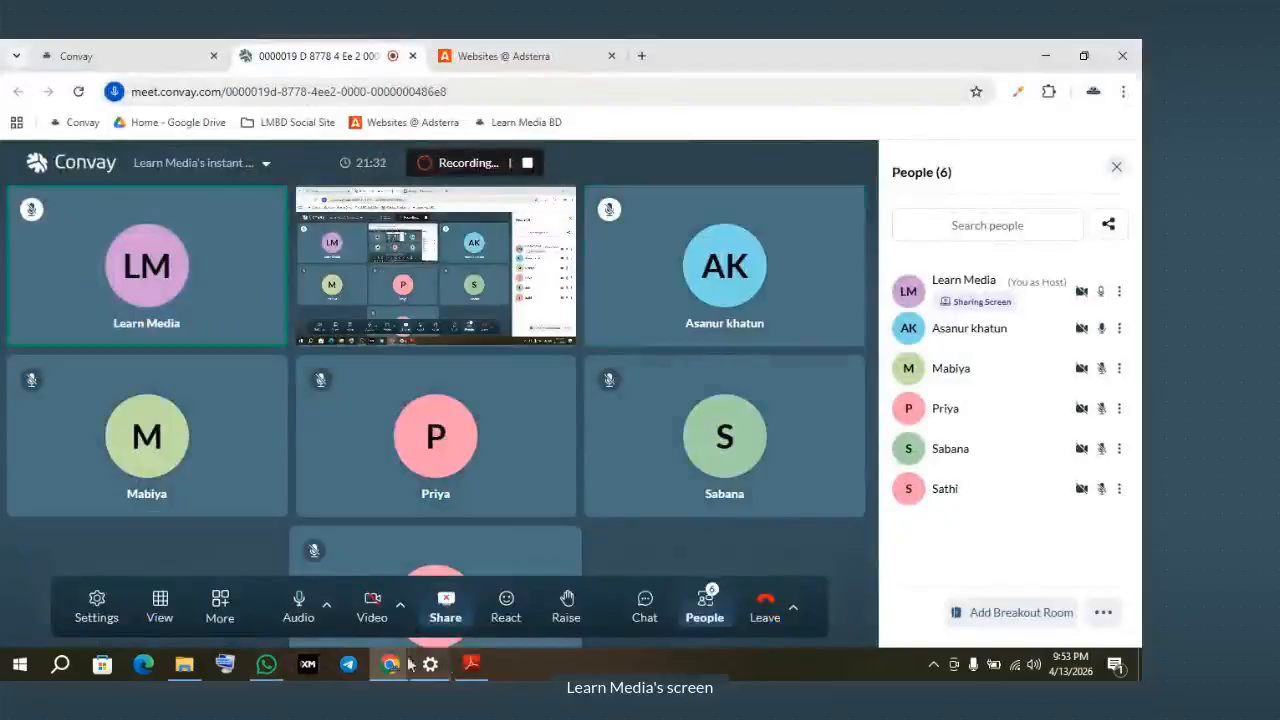
left_click(471, 664)
left_click(265, 423)
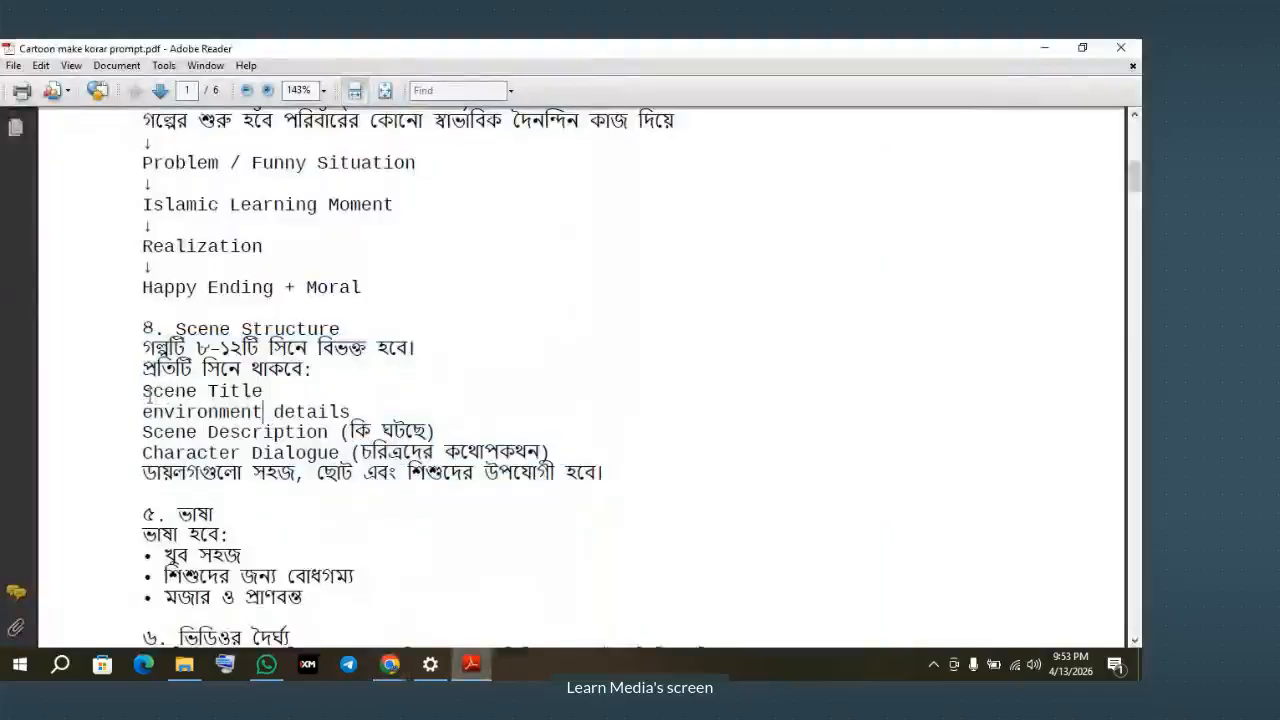
Step: Highlight the Scene Title line and the Scene Structure section from its heading through the Character Dialogue item
left_click_drag(143, 390, 280, 410)
left_click(262, 391)
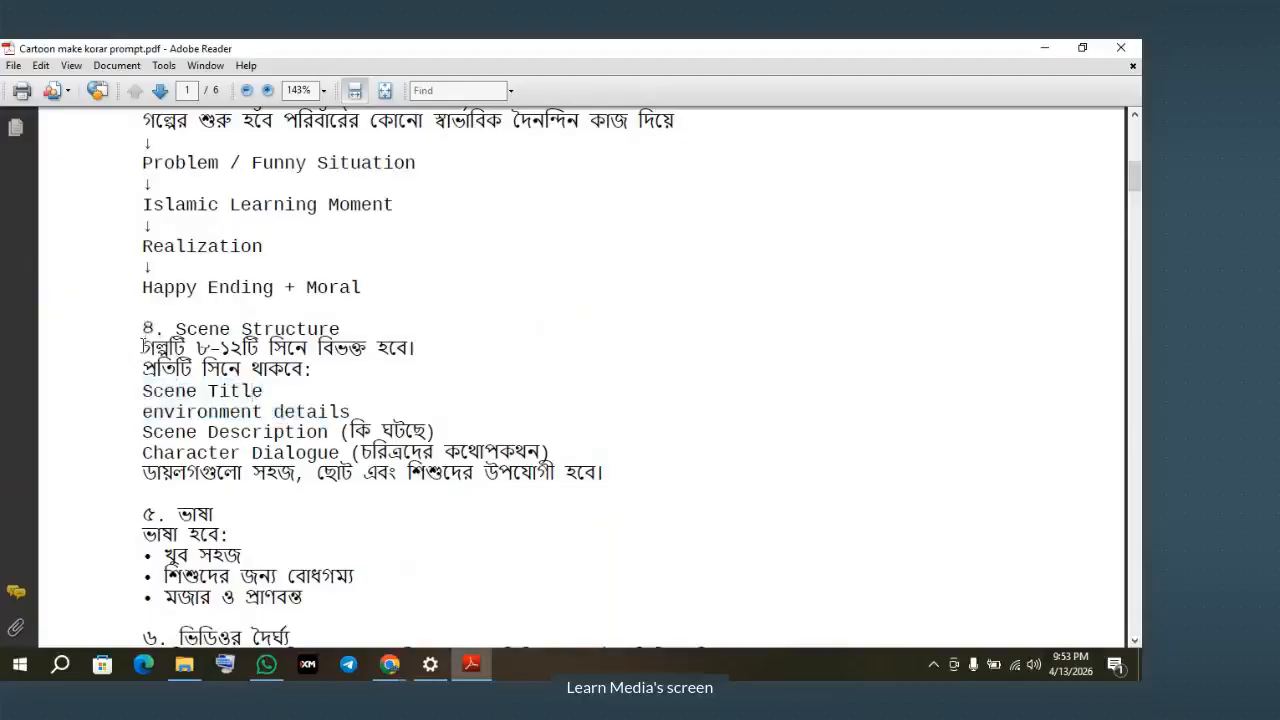
left_click_drag(146, 327, 557, 452)
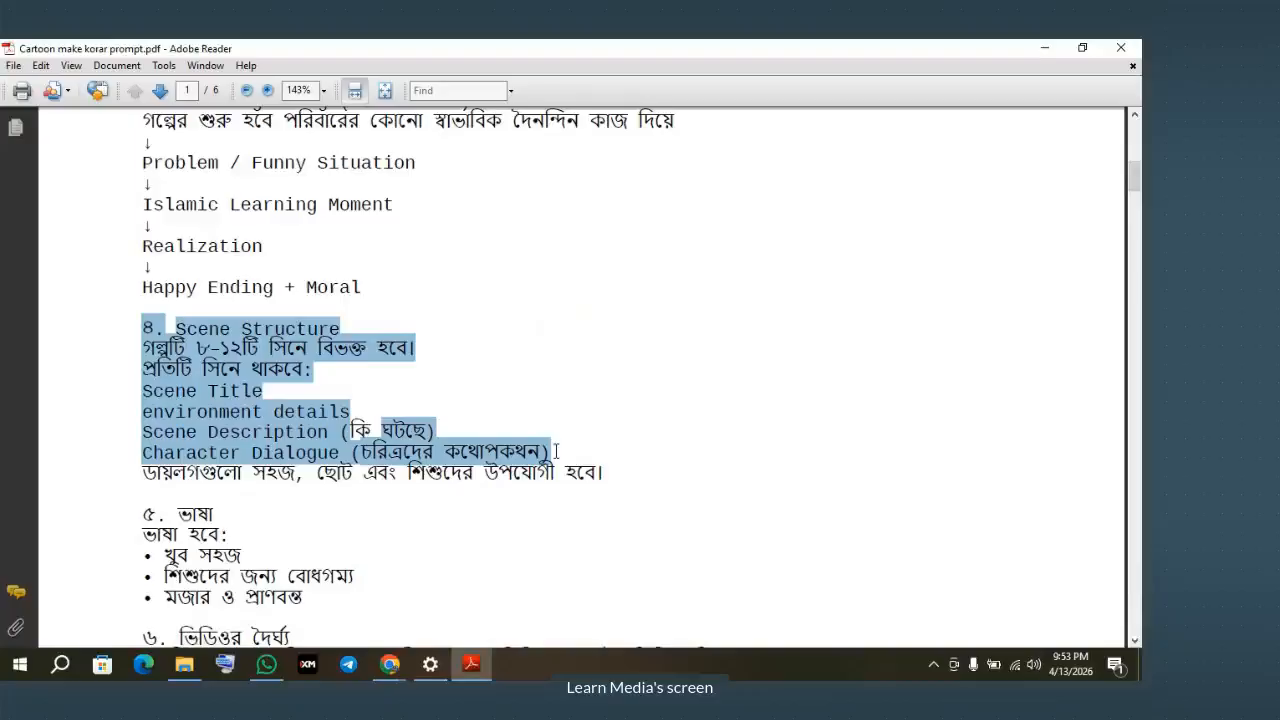
left_click(308, 440)
Step: Review the scene parts individually, from Scene Title through Character Dialogue, and highlight the Scene Structure section as a whole
left_click_drag(178, 391, 245, 395)
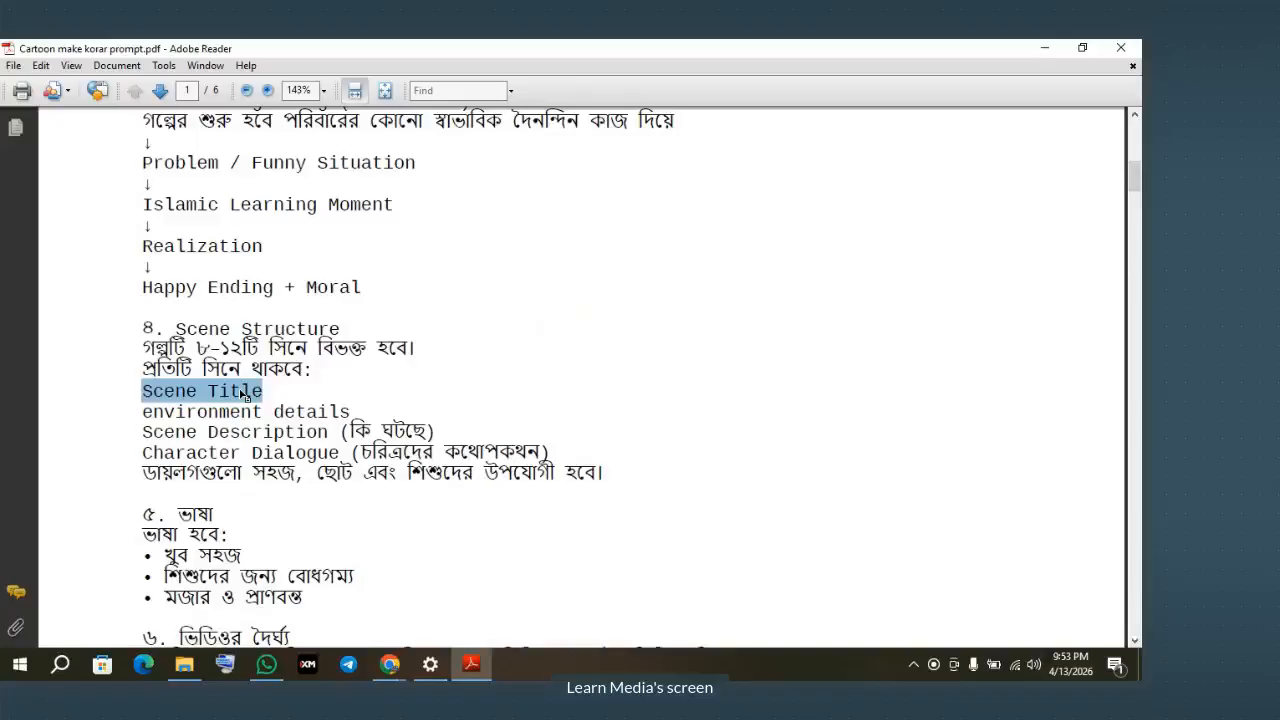
left_click(284, 412)
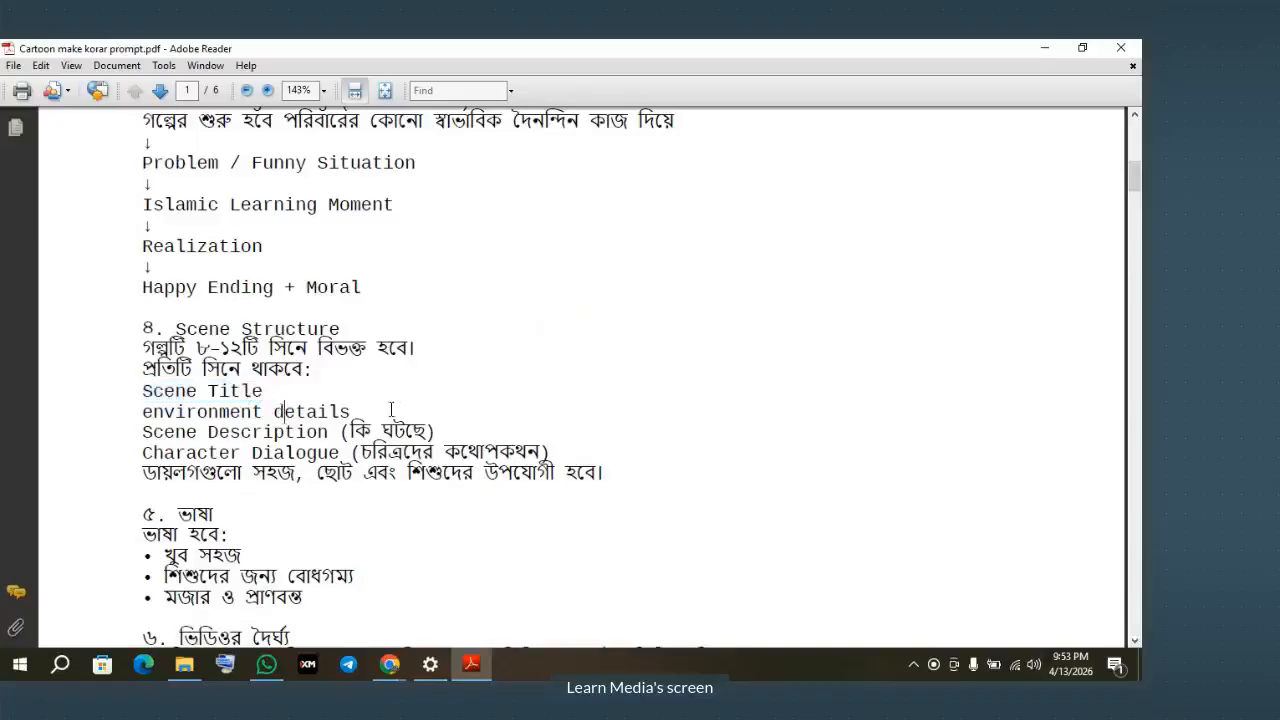
left_click_drag(358, 415, 338, 433)
left_click(206, 426)
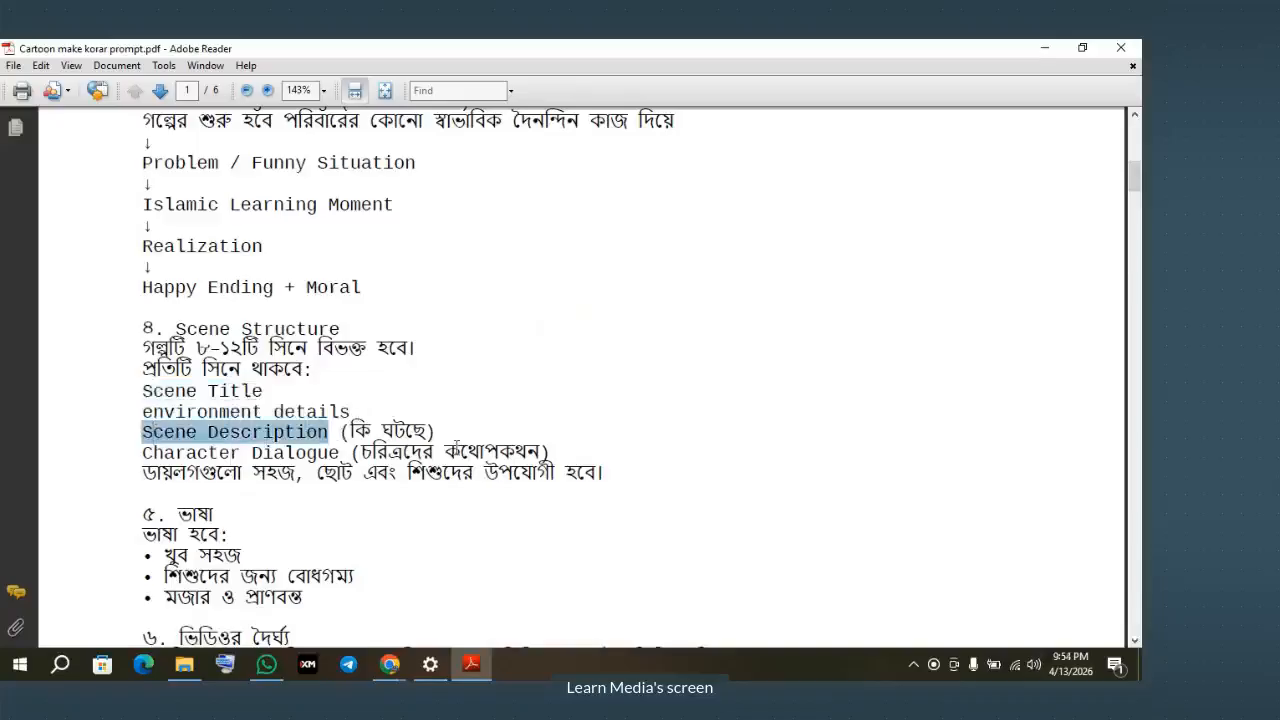
left_click_drag(143, 452, 284, 457)
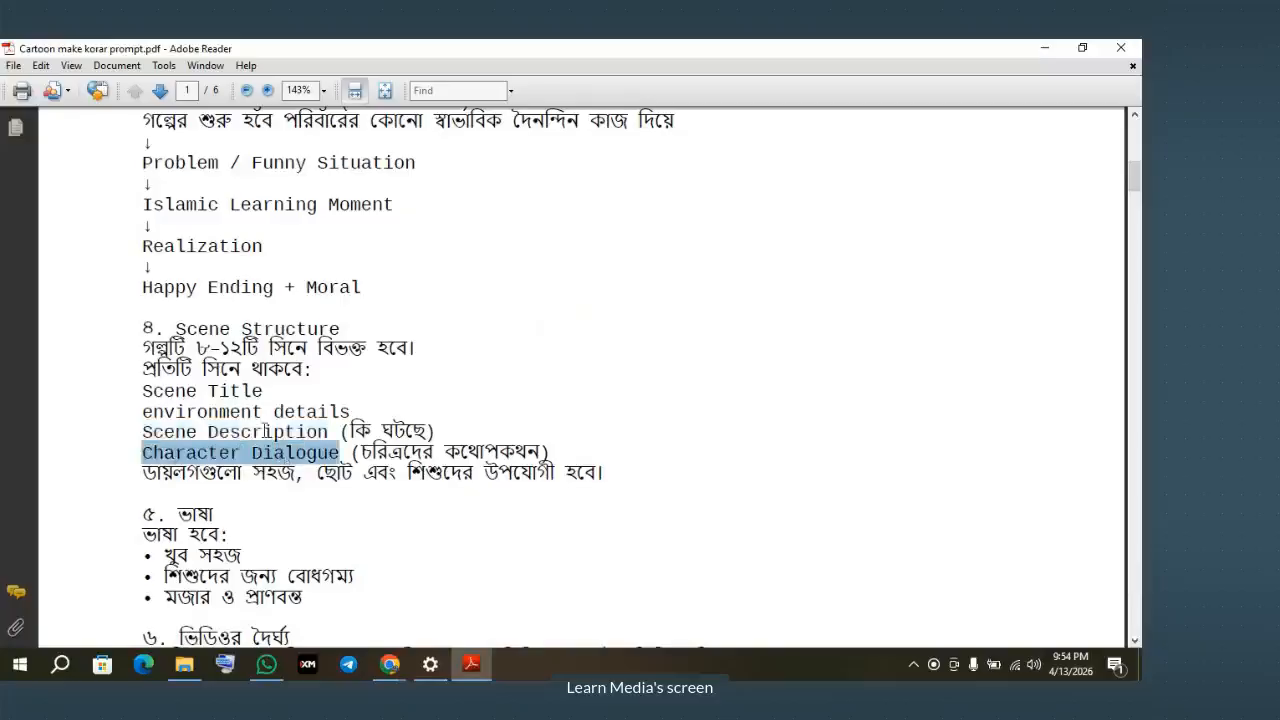
left_click_drag(178, 328, 638, 466)
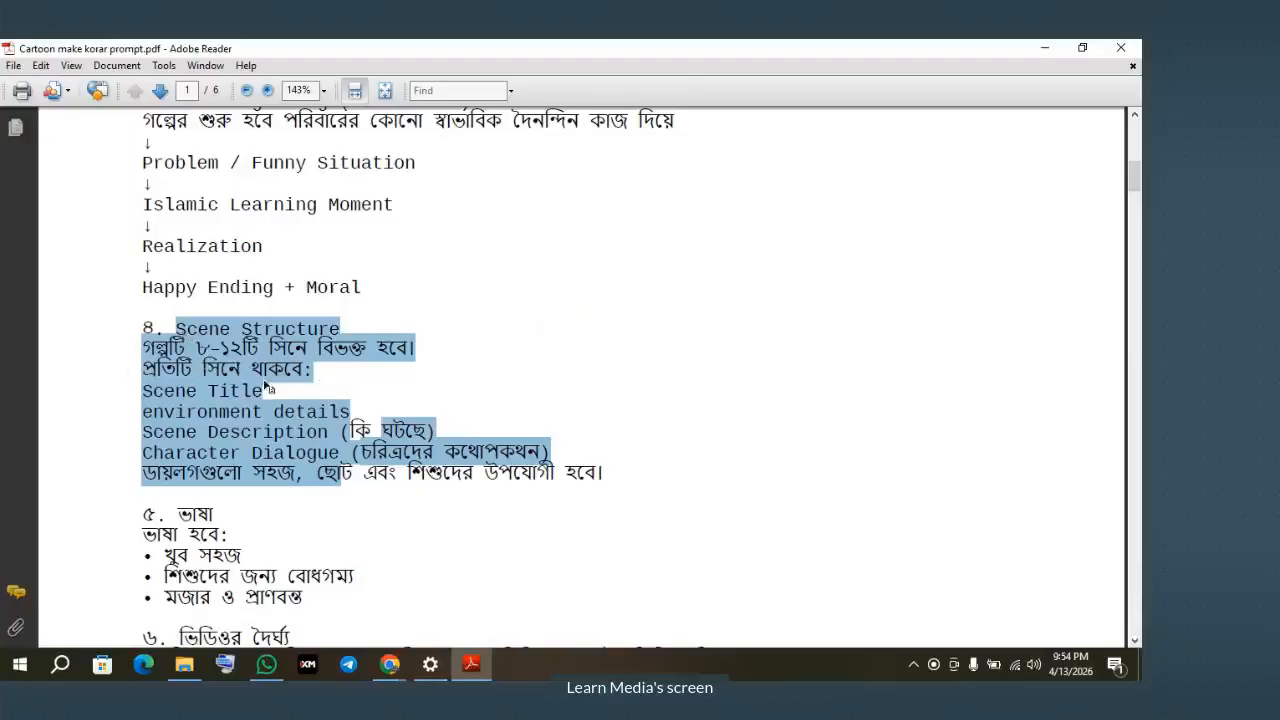
Step: Examine the language section, highlighting its simple and child-friendly requirements and the preceding rule about simple dialogues
scroll(250, 378, "down", 5)
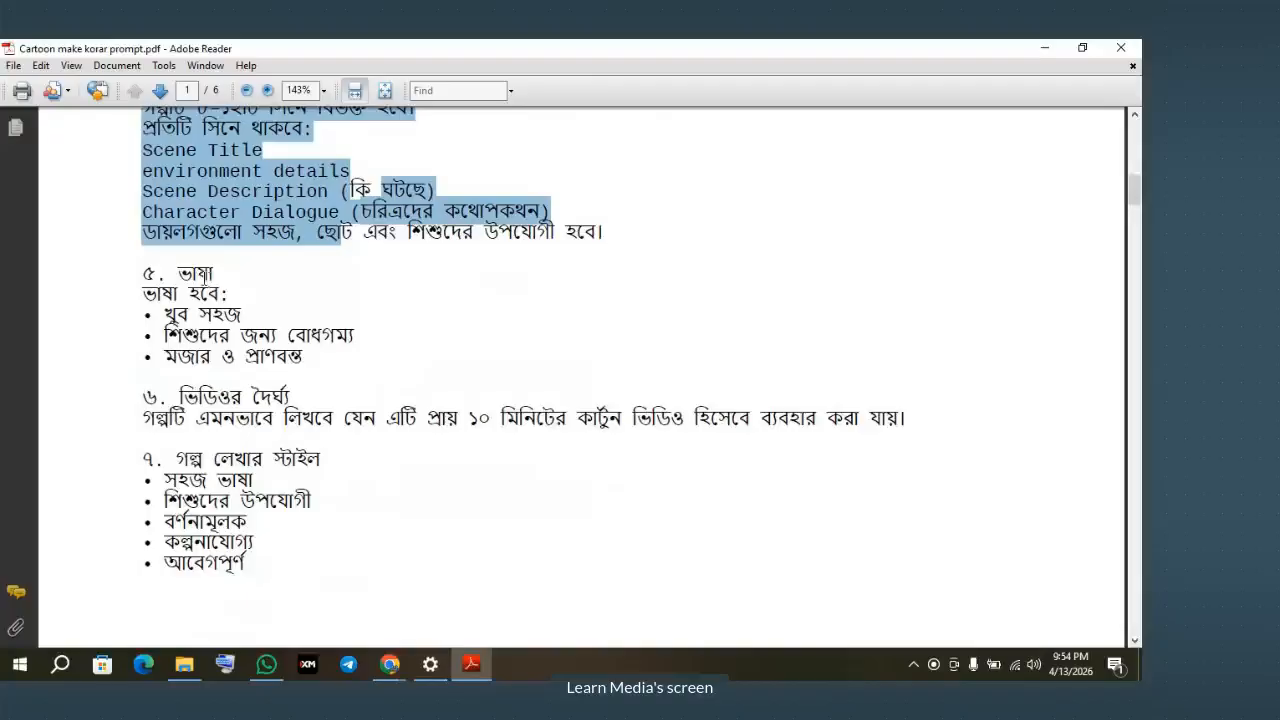
left_click_drag(178, 258, 350, 338)
left_click(245, 316)
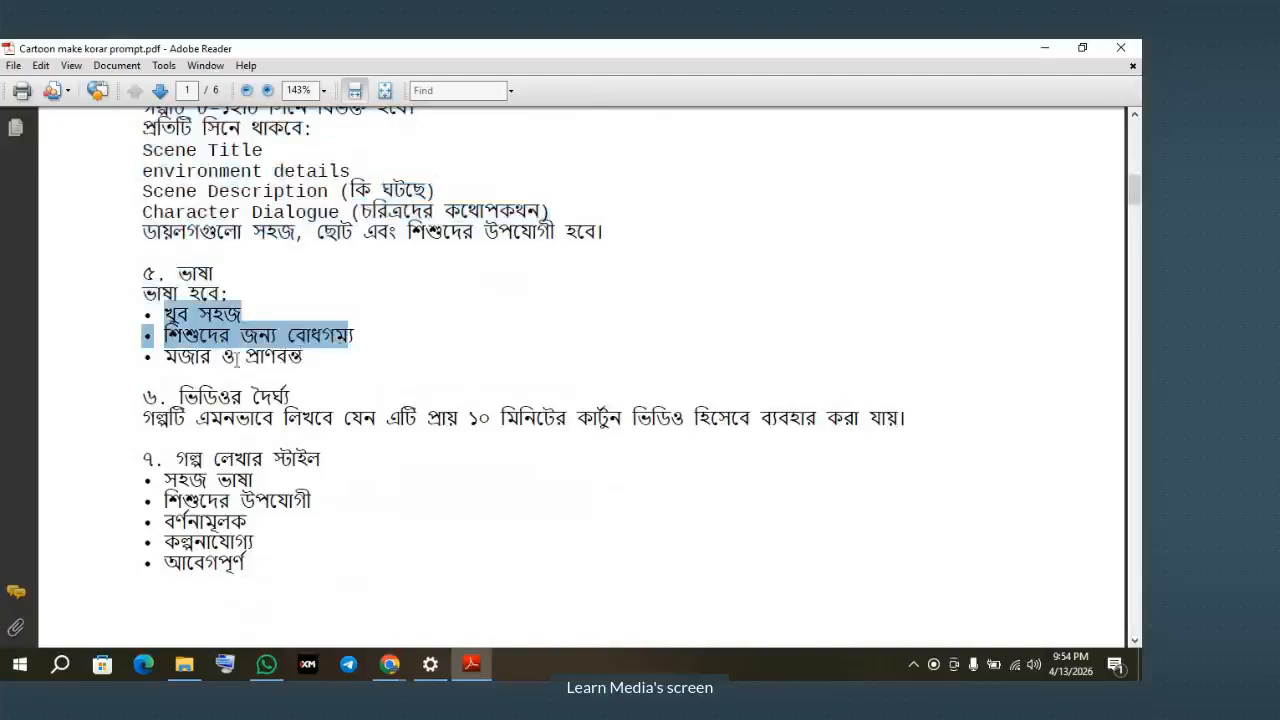
left_click(195, 349)
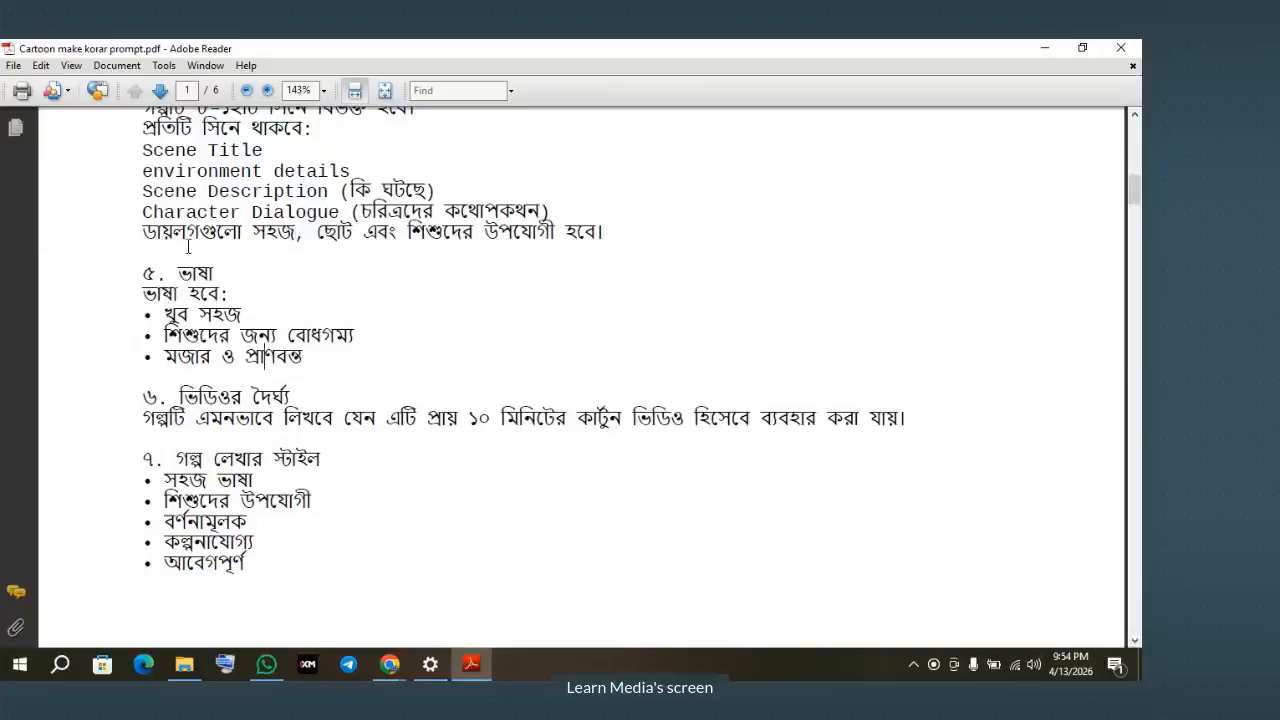
left_click_drag(143, 232, 296, 233)
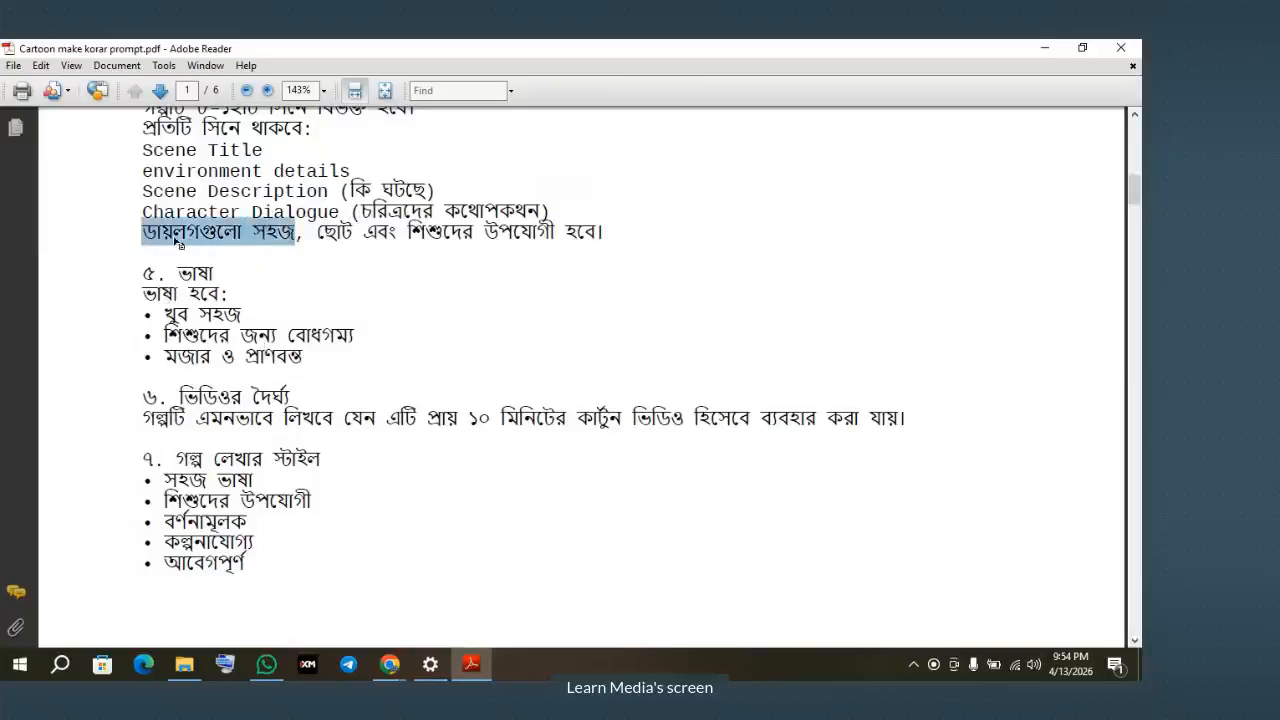
left_click_drag(143, 232, 280, 234)
Step: Examine the video length section, highlighting its heading, its sentence about a 10-minute cartoon and the number 10
scroll(274, 300, "down", 2)
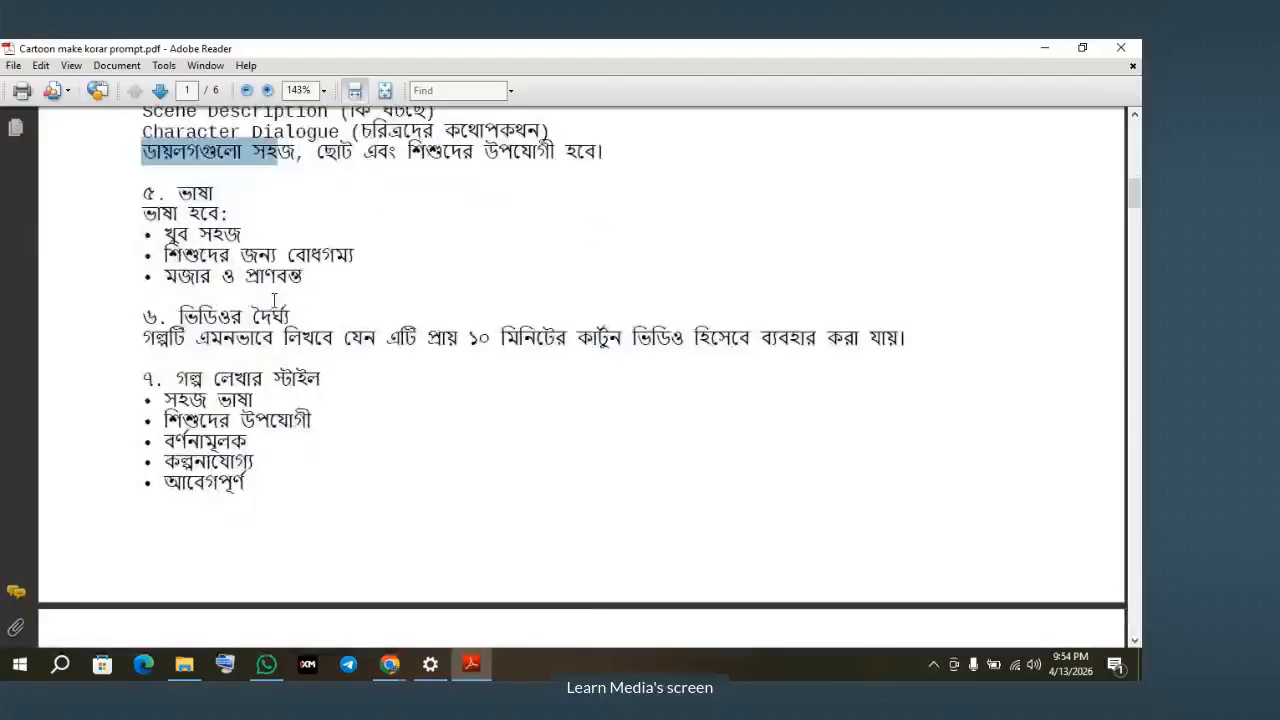
left_click_drag(180, 318, 262, 316)
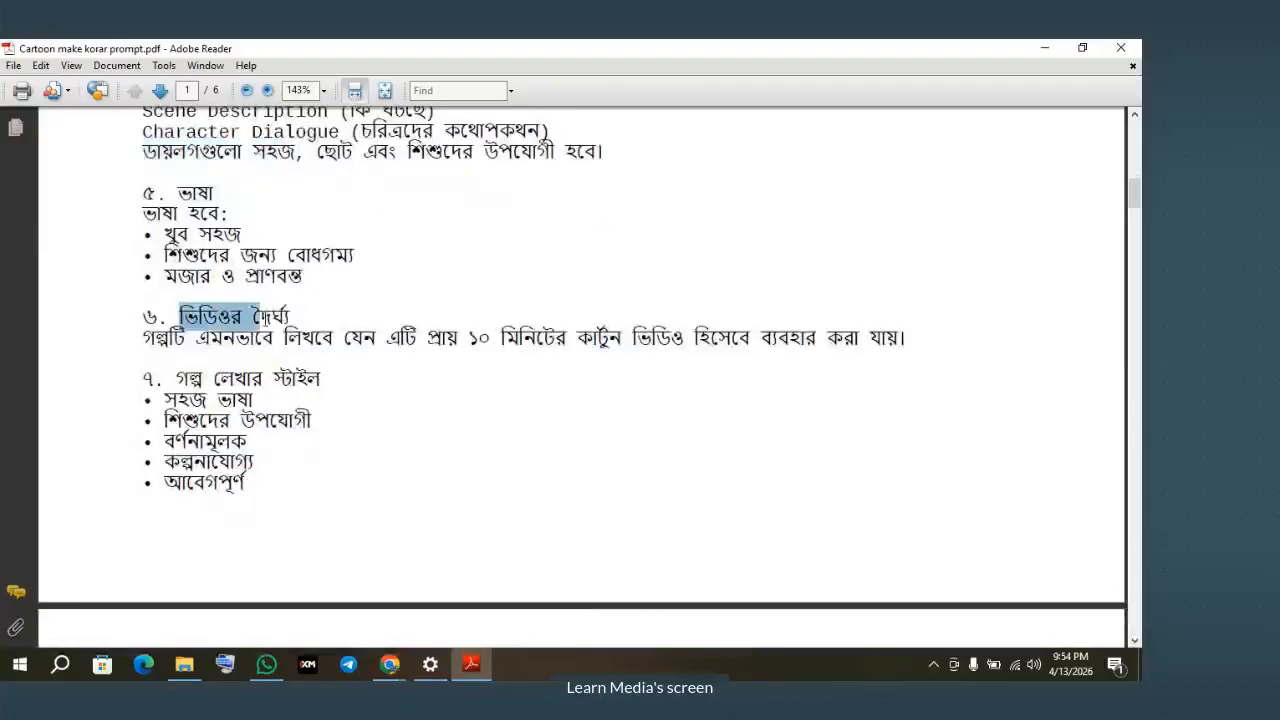
left_click_drag(143, 338, 906, 340)
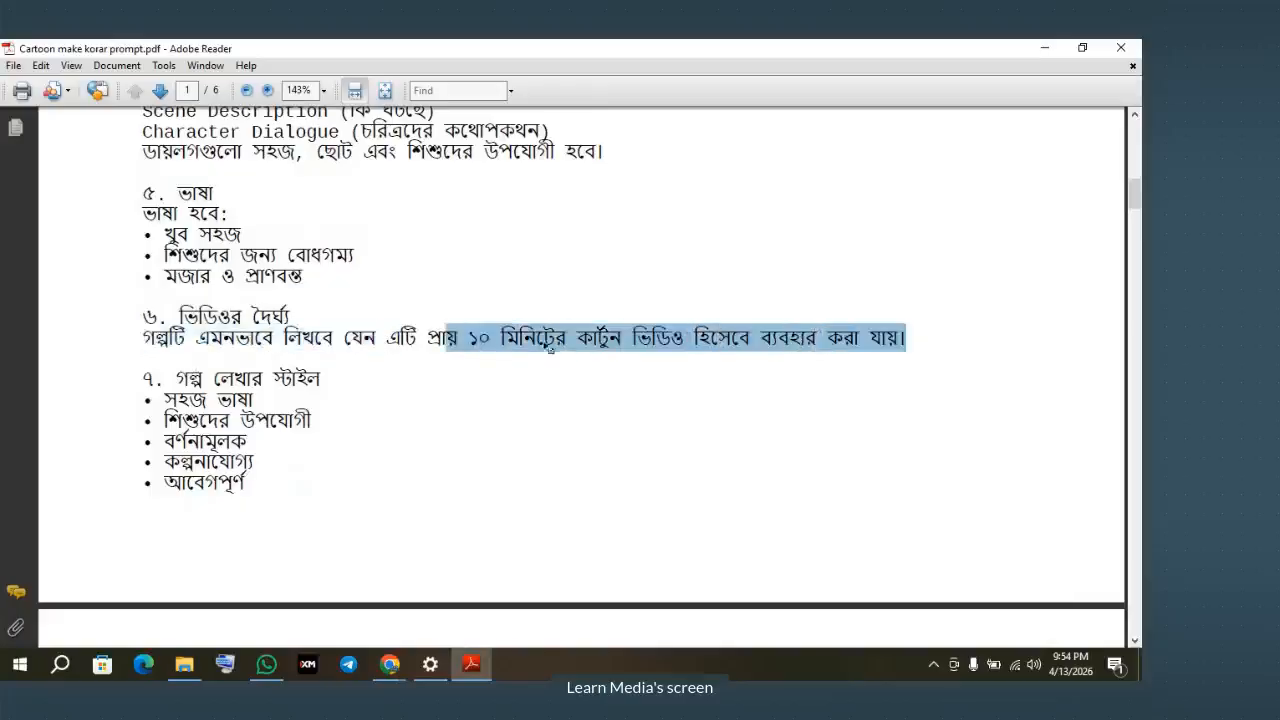
left_click(474, 338)
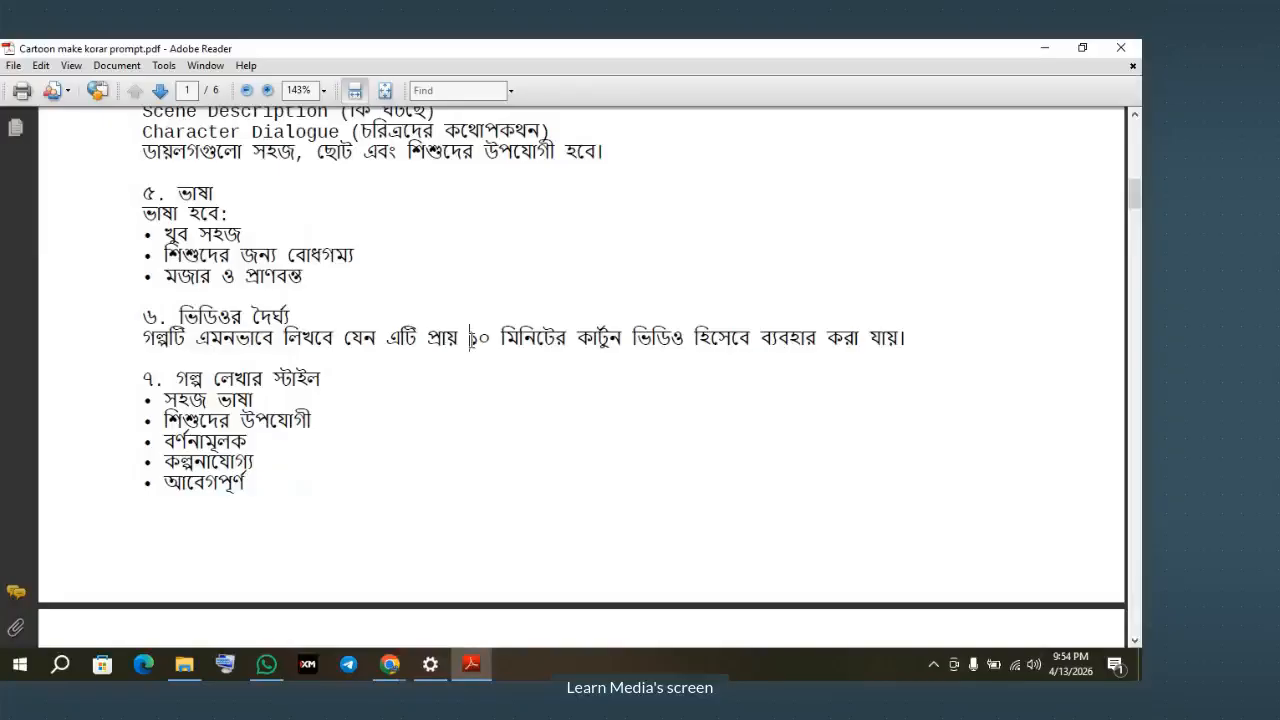
scroll(470, 338, "down", 1)
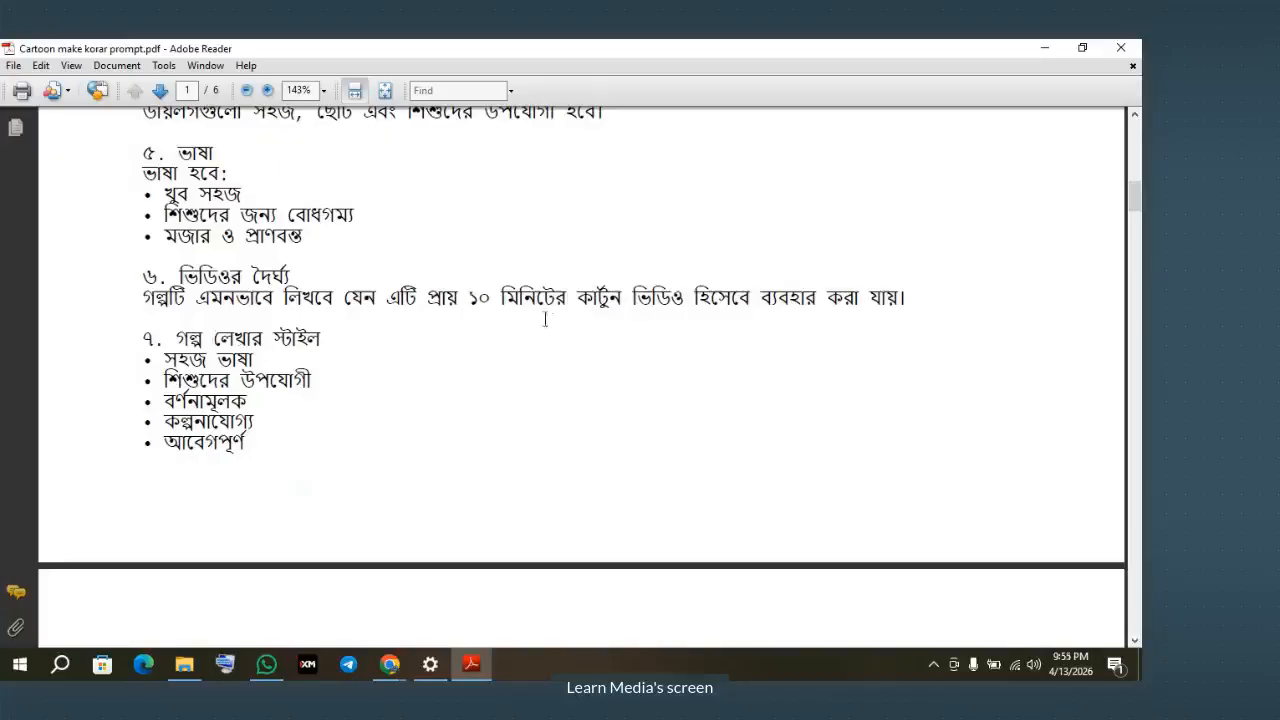
left_click_drag(470, 298, 493, 296)
Step: Examine the story writing style and story contents sections, highlighting the style heading and the bullet points of both lists
scroll(495, 322, "down", 1)
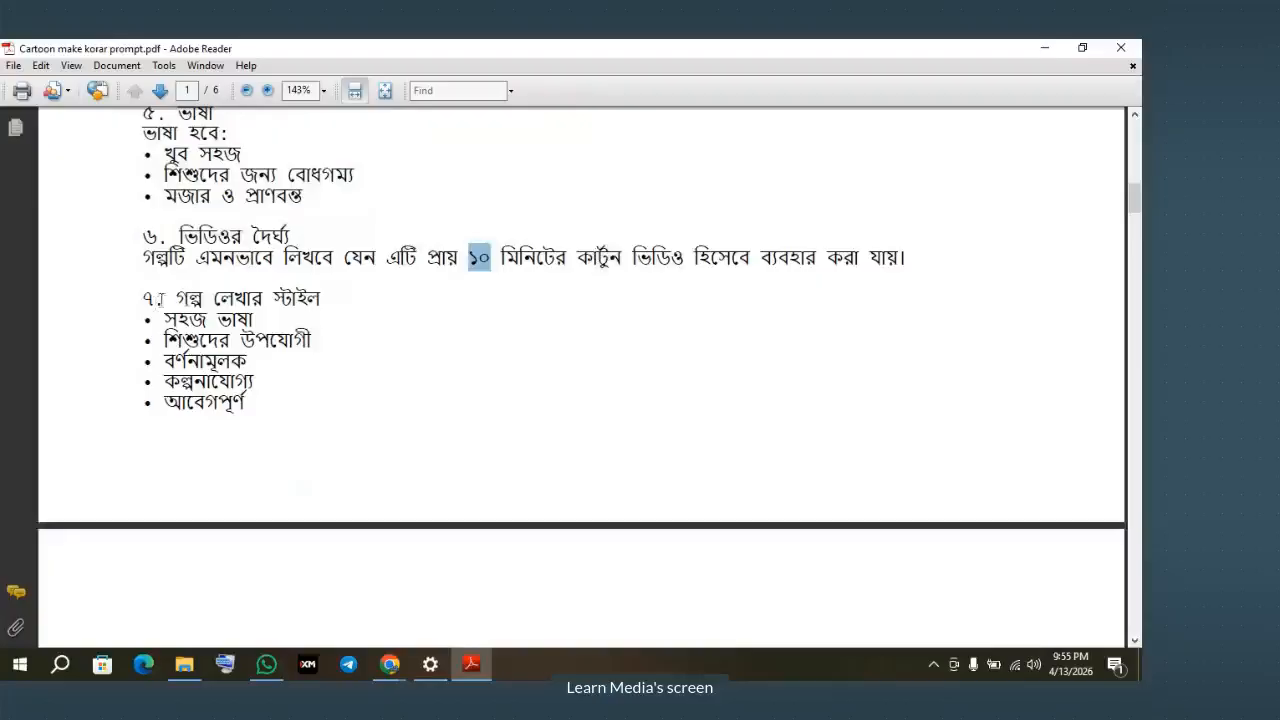
left_click_drag(176, 298, 320, 298)
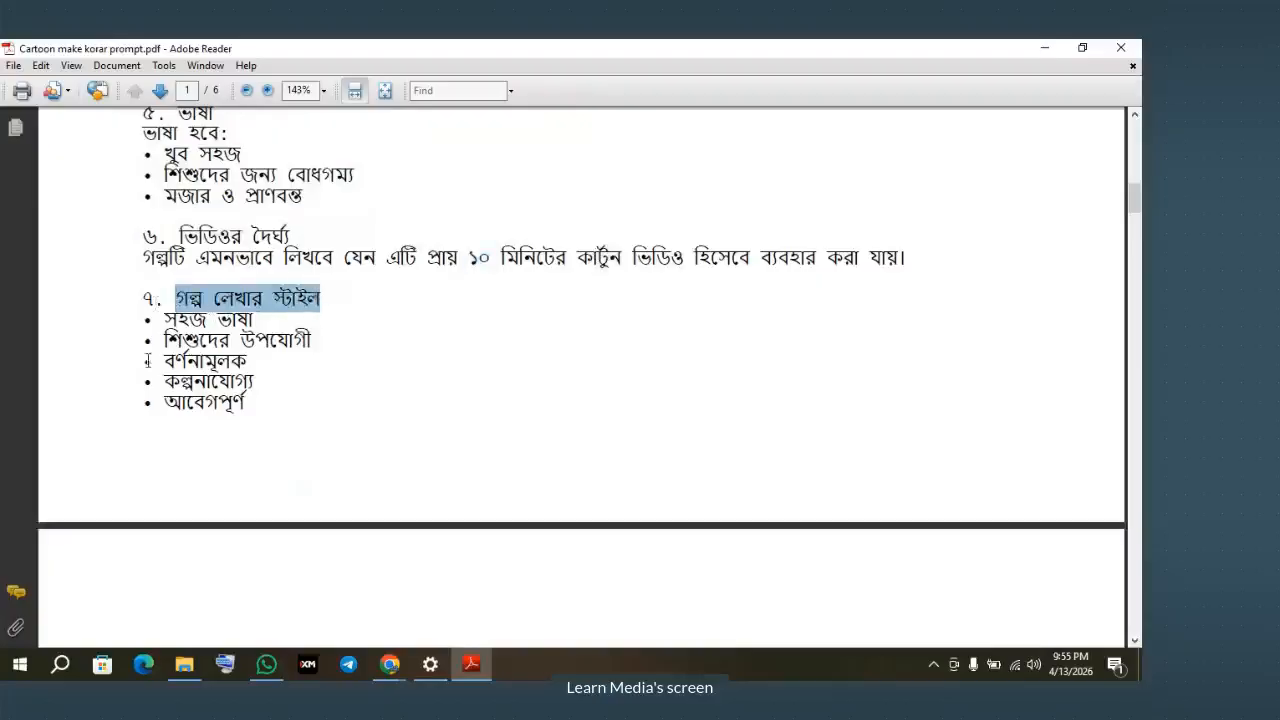
left_click_drag(161, 362, 250, 384)
left_click_drag(165, 403, 240, 403)
scroll(261, 399, "down", 5)
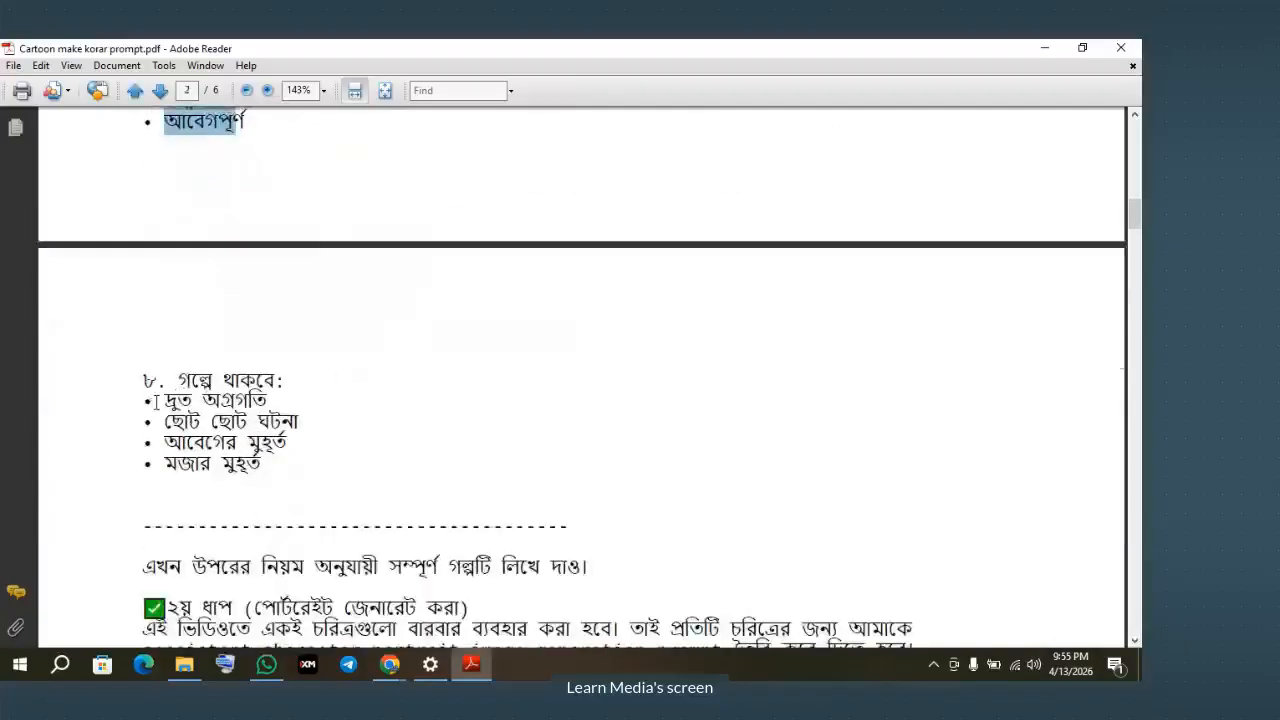
left_click_drag(150, 400, 195, 463)
left_click(188, 444)
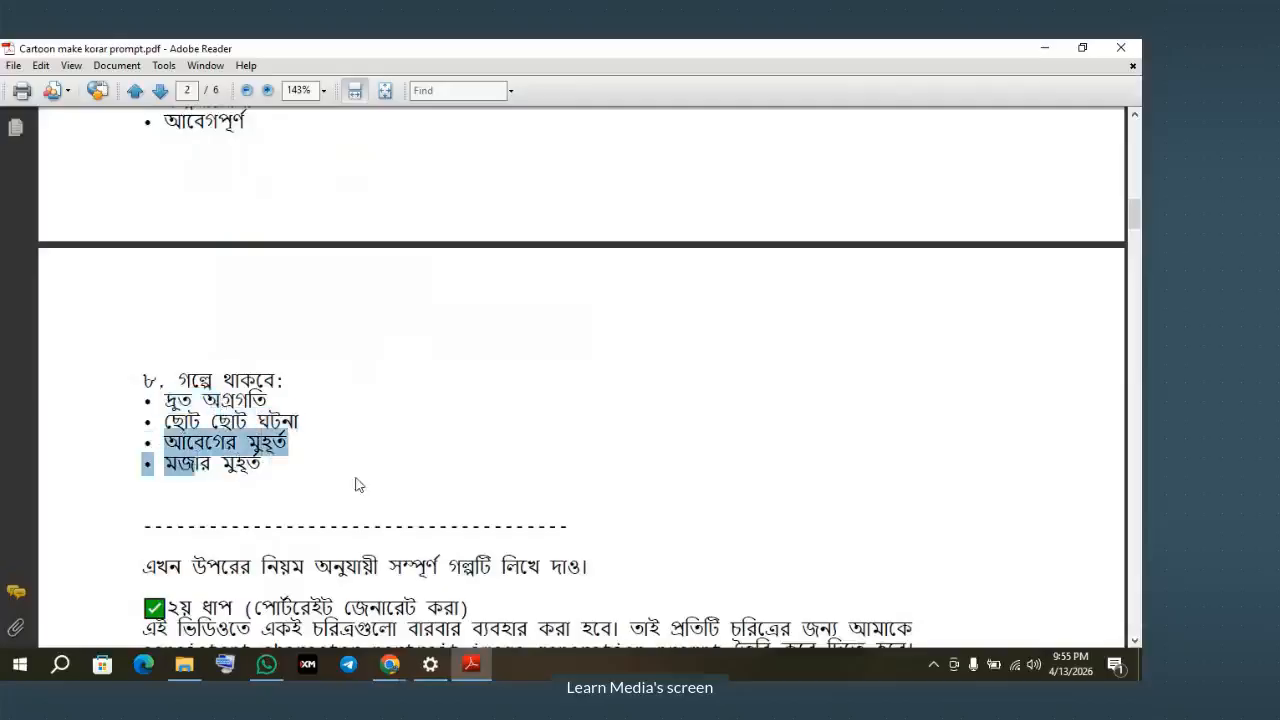
Step: Select the entire first-stage script prompt, from the start of the document through the line asking for the complete story
left_click_drag(588, 566, 752, 236)
scroll(1043, 246, "up", 3)
scroll(287, 279, "up", 2)
scroll(273, 282, "up", 10)
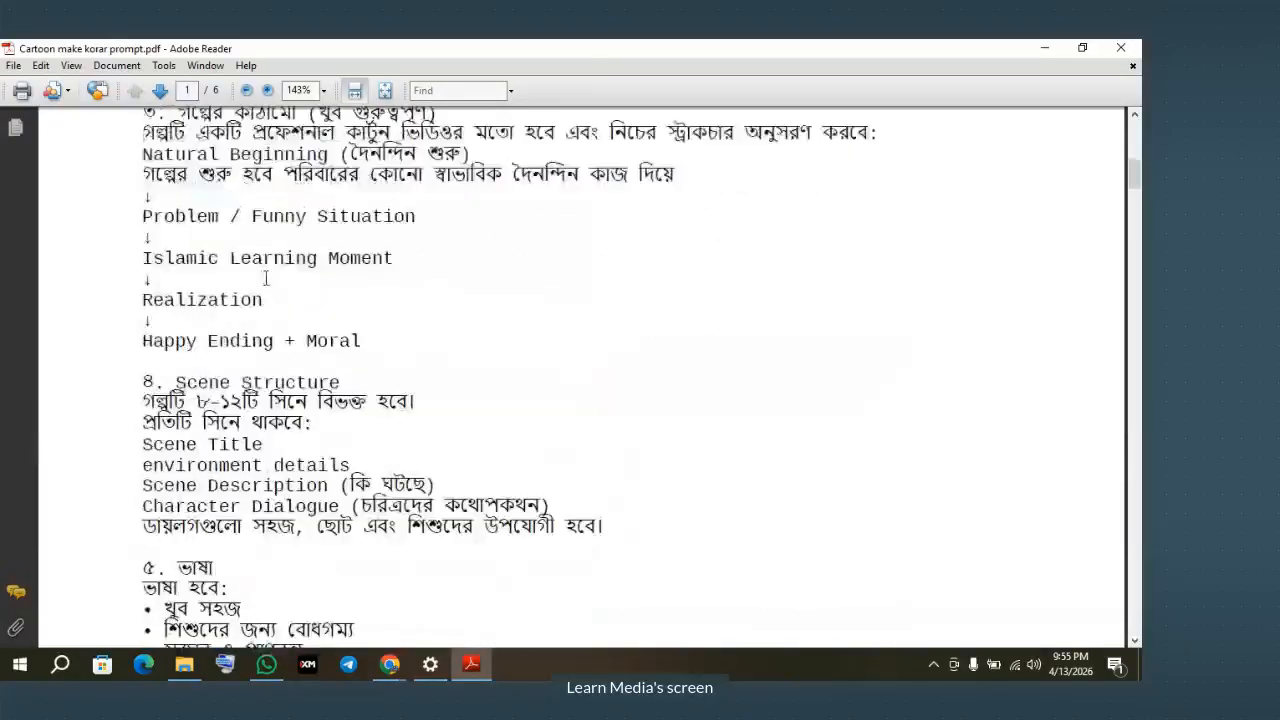
scroll(580, 380, "up", 5)
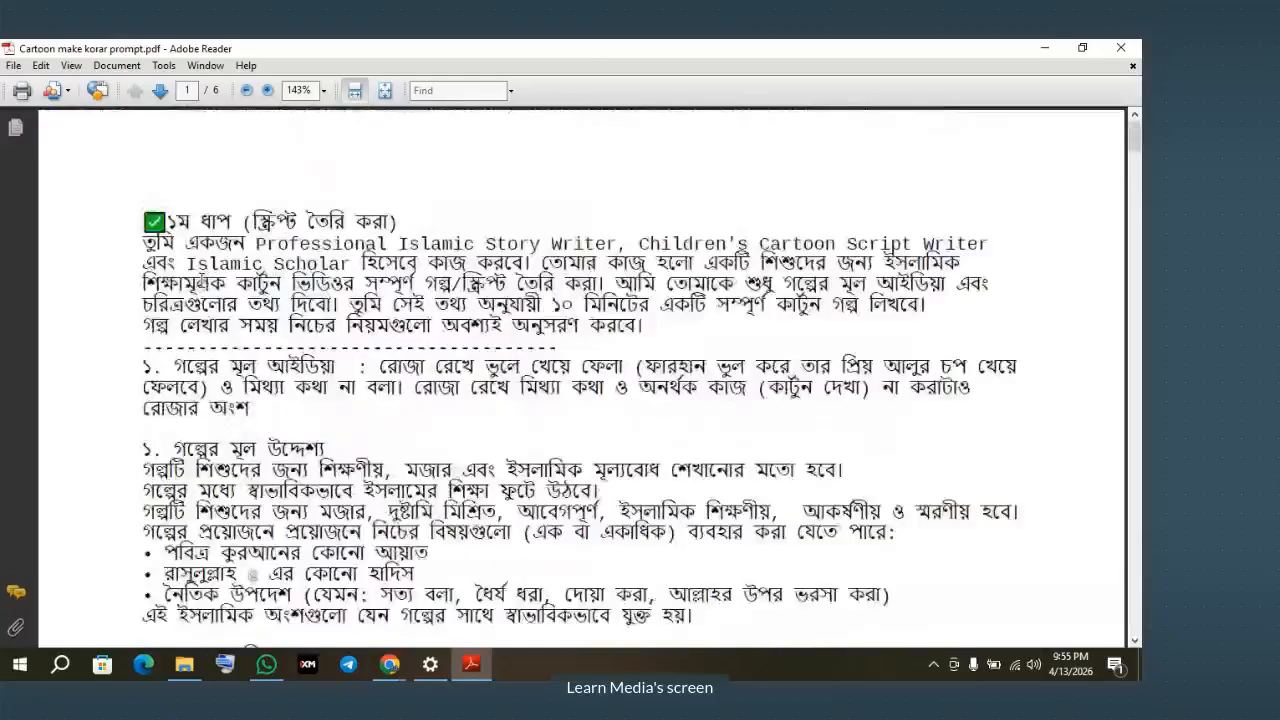
key("ctrl+a")
scroll(580, 380, "down", 5)
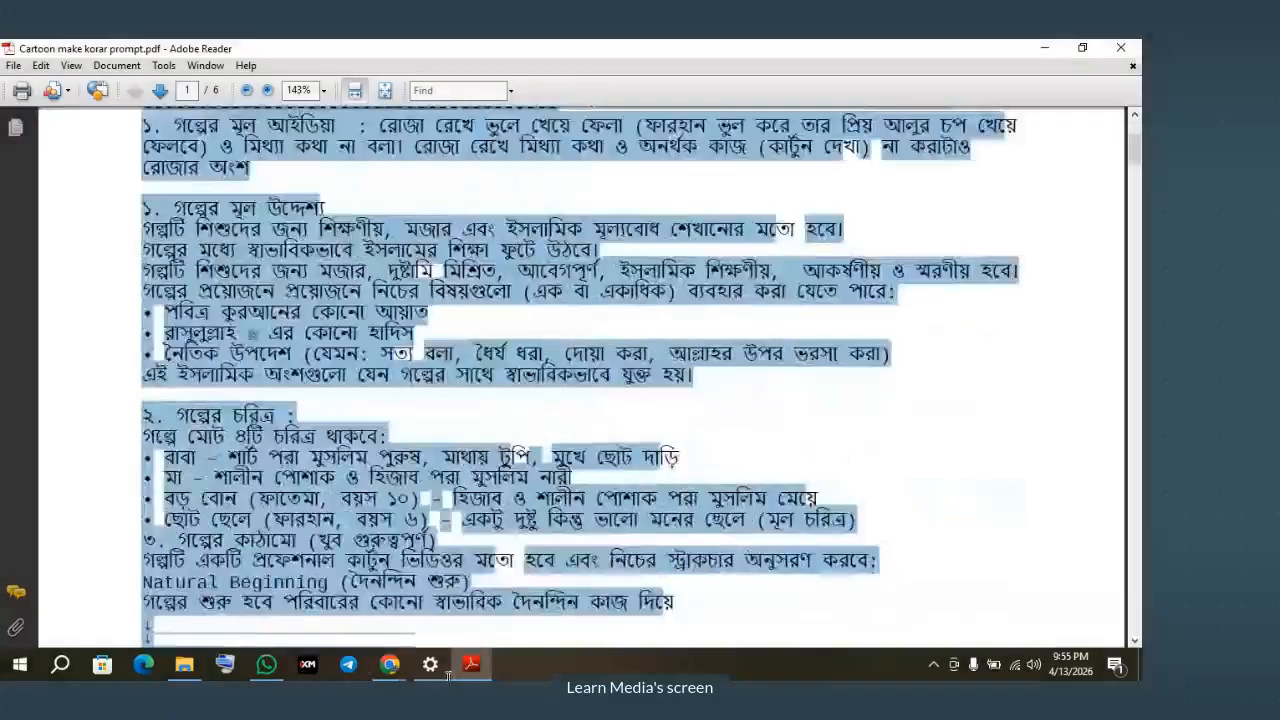
scroll(580, 380, "down", 14)
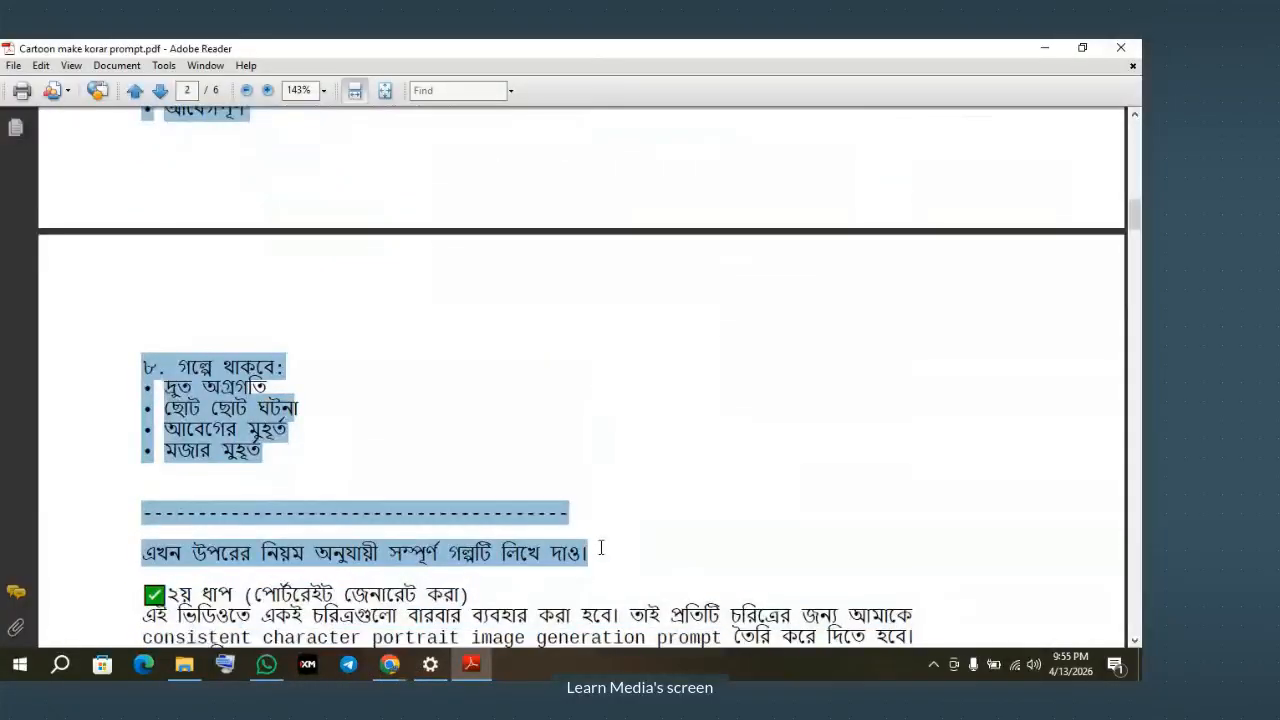
Step: Switch to the Chrome meeting window, open a new tab and close the Adsterra tab
mouse_move(401, 669)
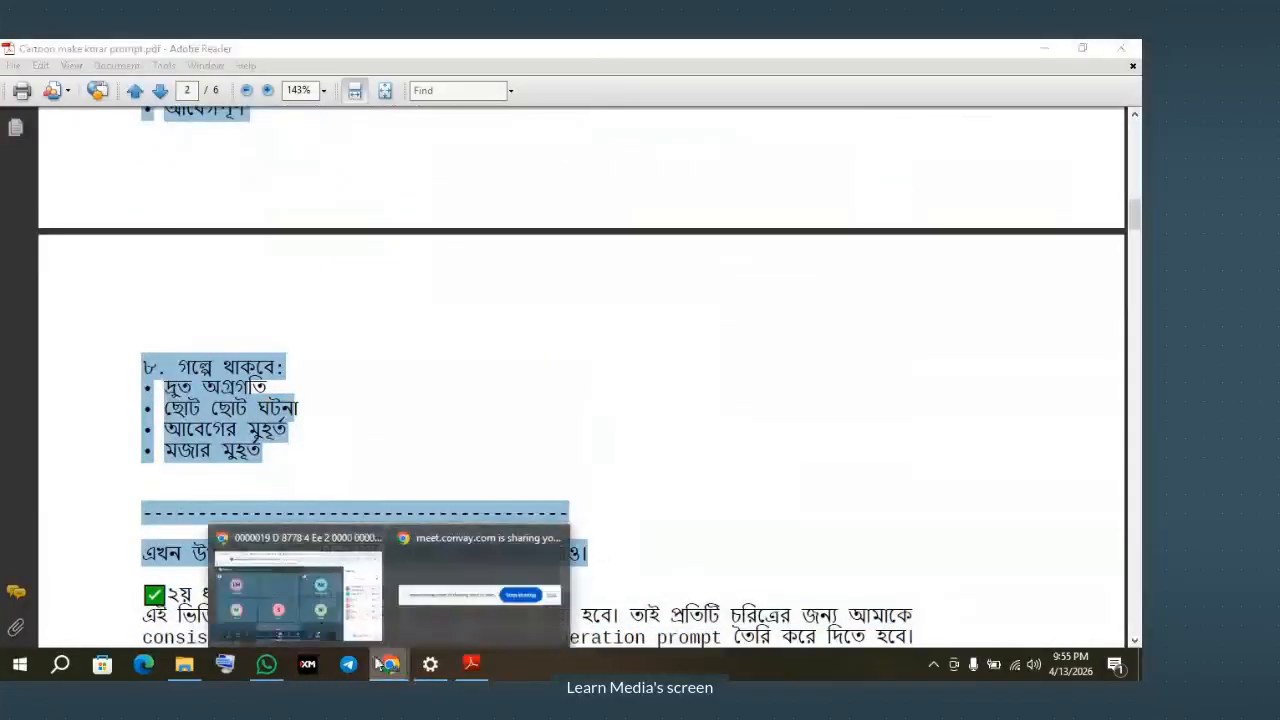
left_click(294, 600)
left_click(641, 57)
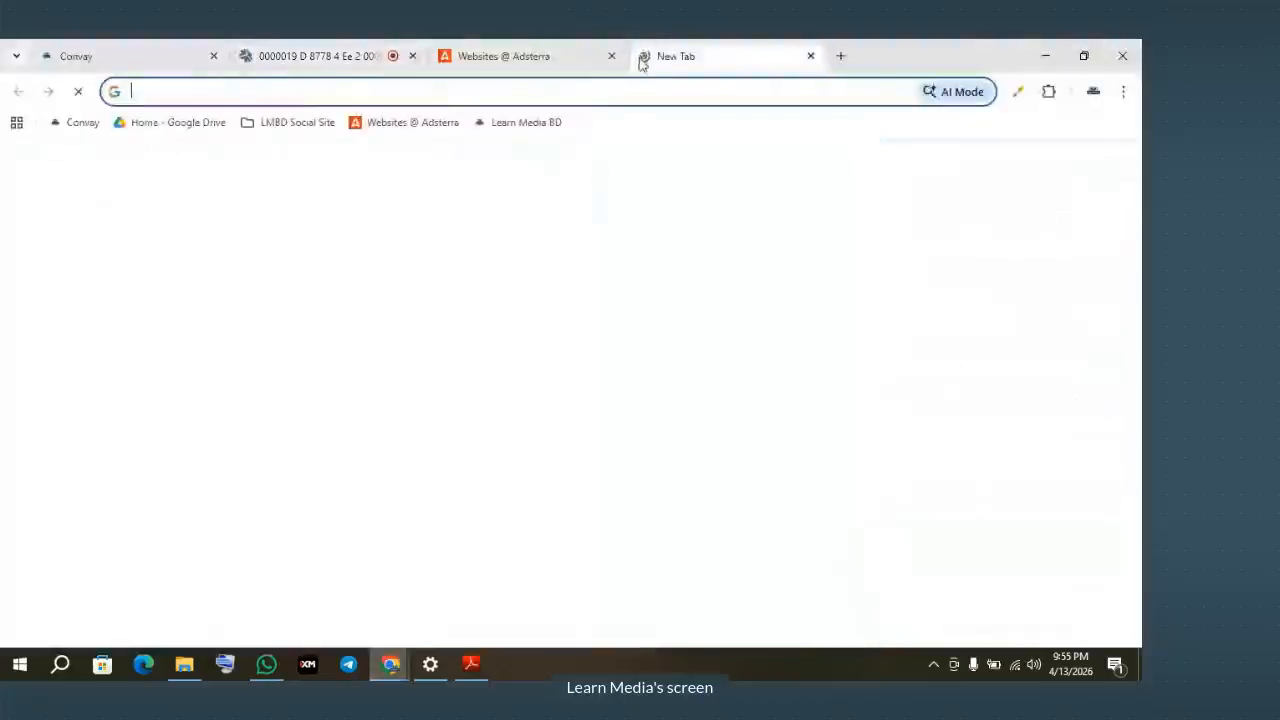
left_click(611, 56)
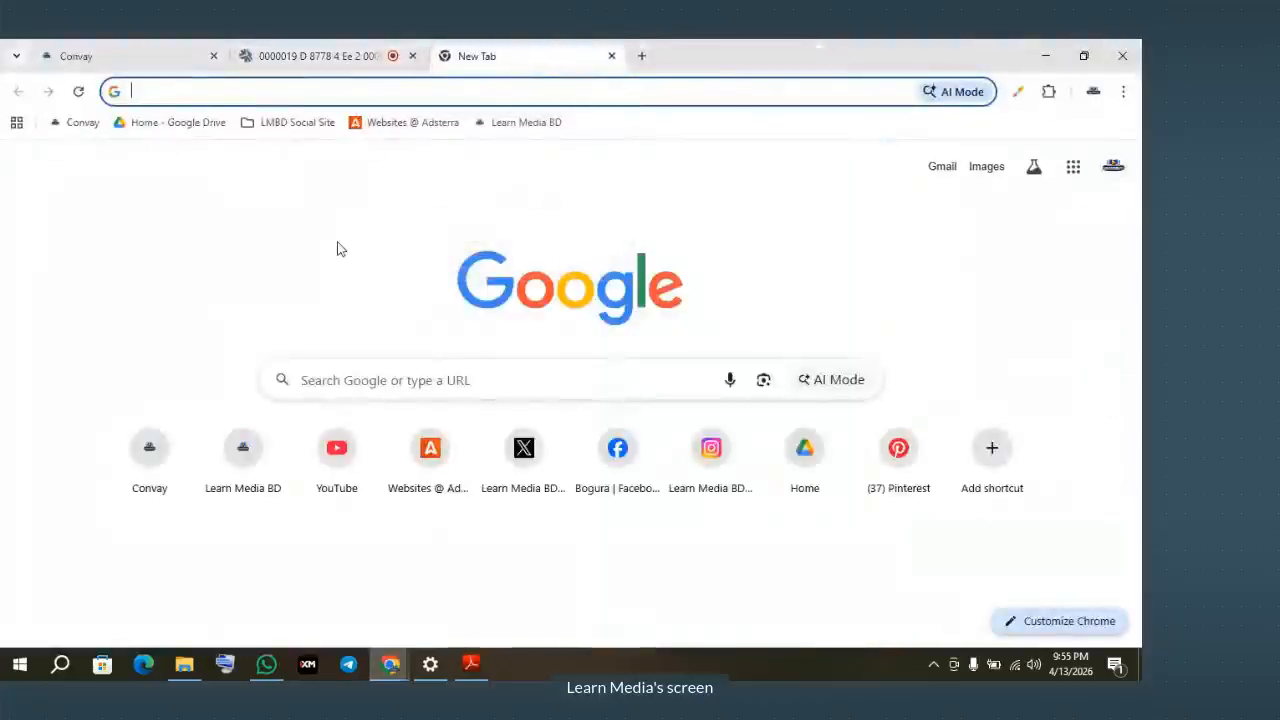
Step: Search Google for "google ai studio" and open the Google AI Studio site from the results
type("google ai")
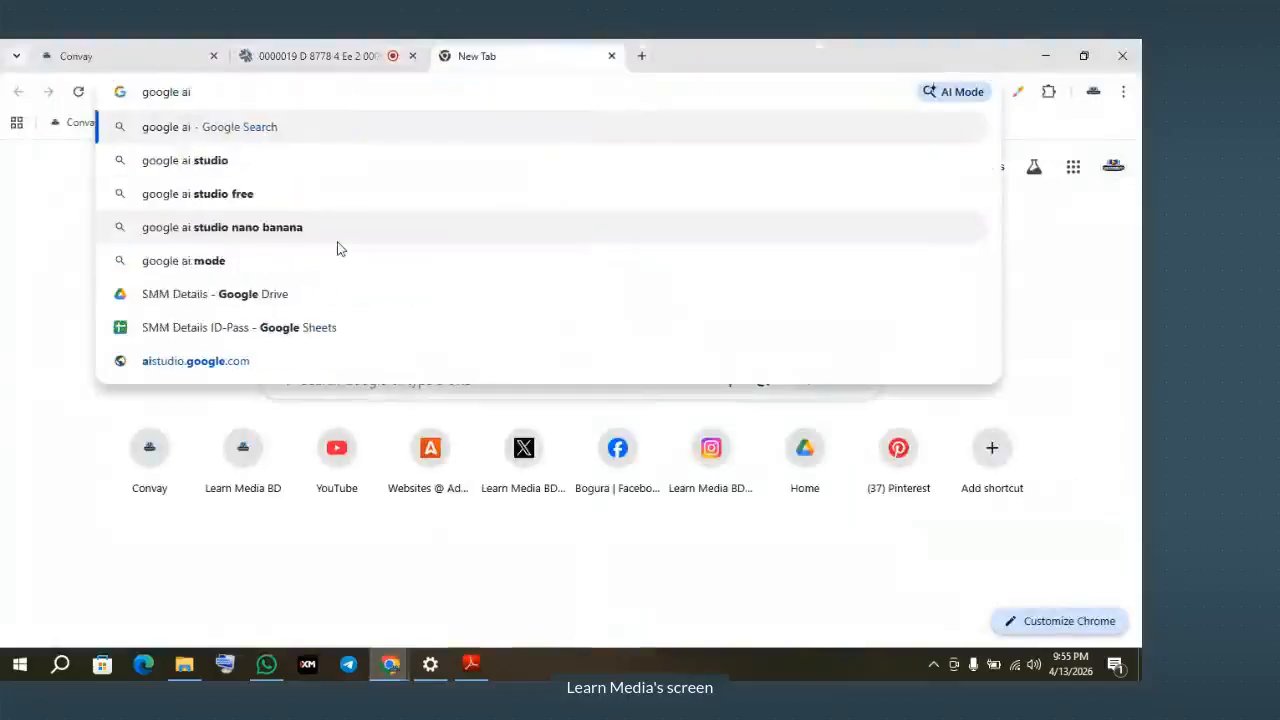
left_click(164, 174)
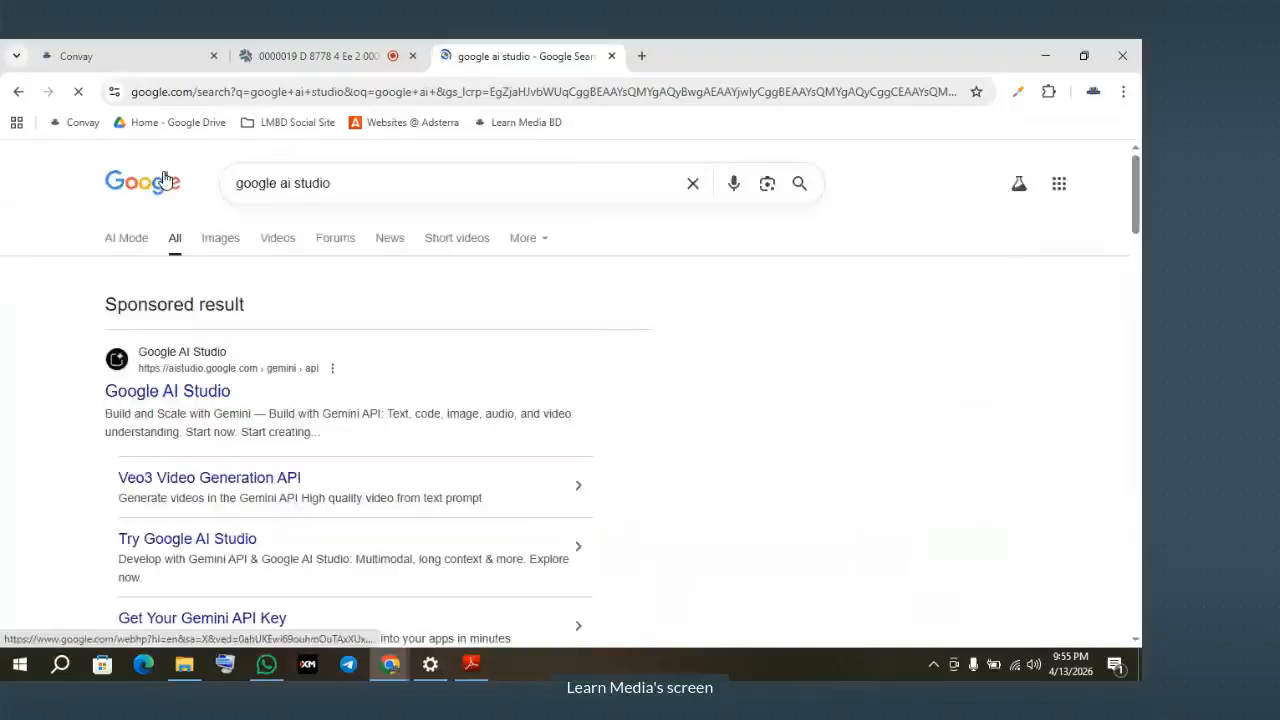
left_click(172, 396)
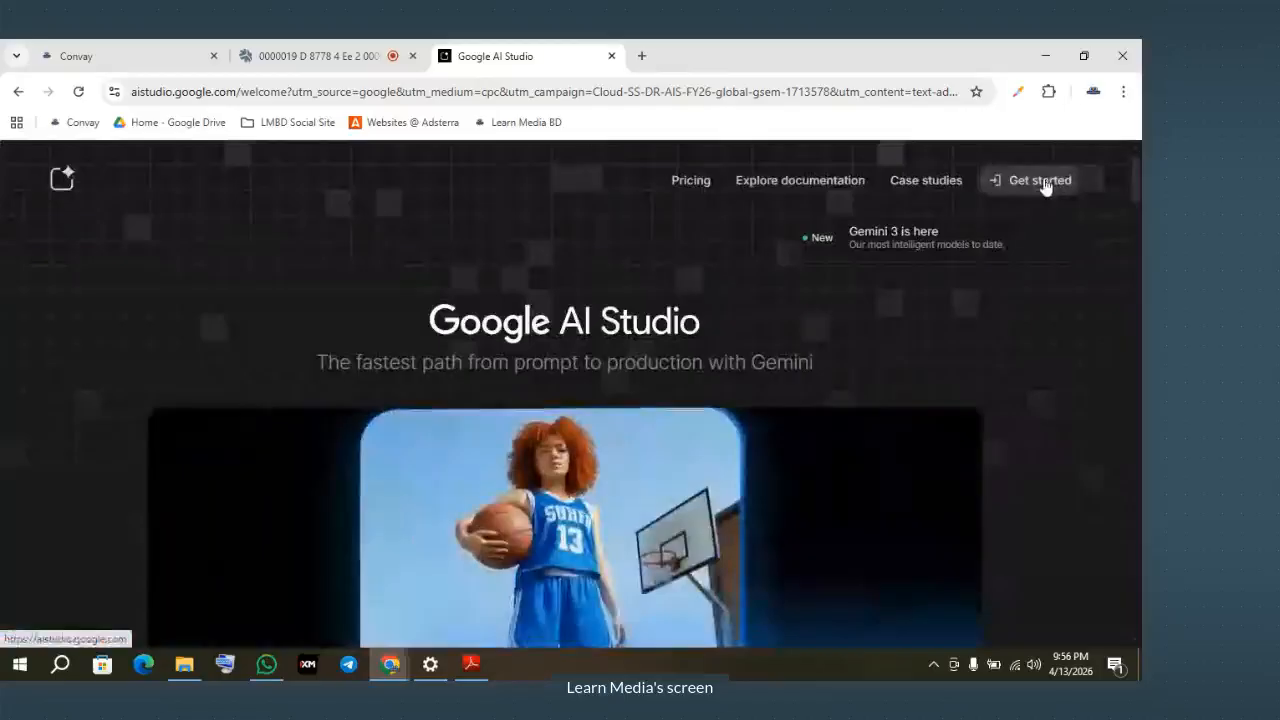
Step: Get started with Google AI Studio, accept the required developer agreement and continue without opting in to emails
left_click(1040, 181)
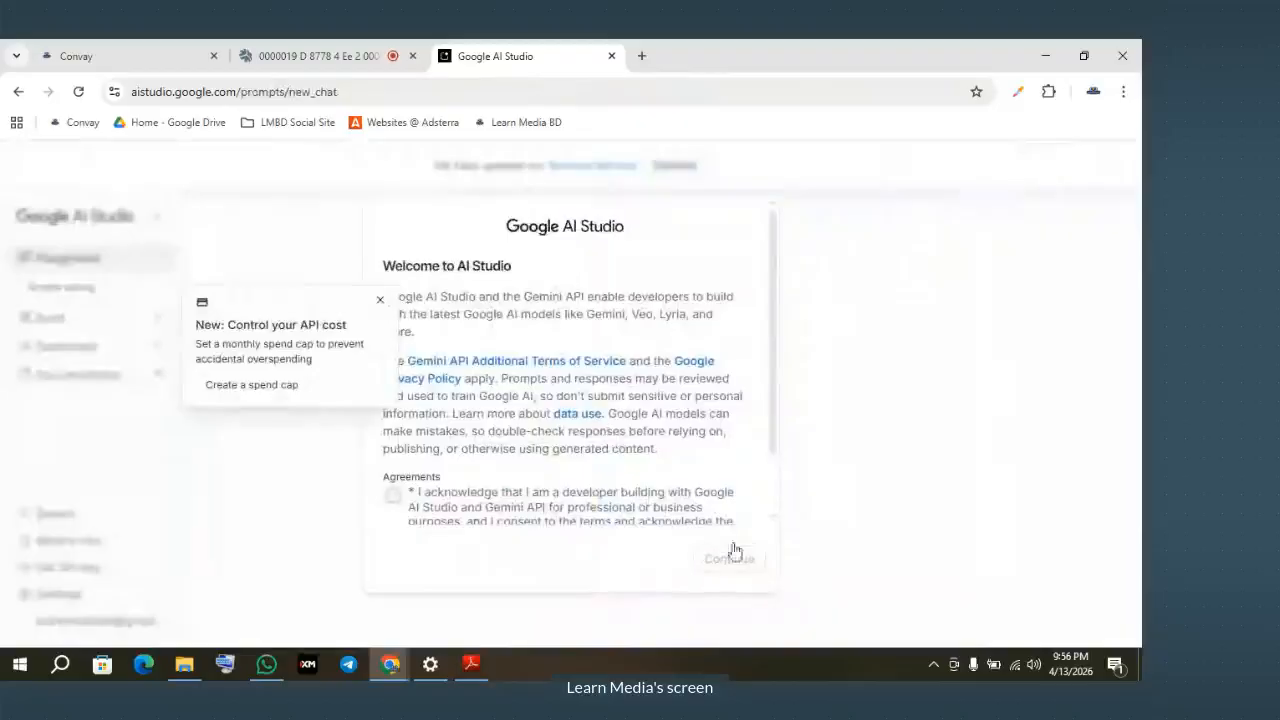
left_click(393, 495)
scroll(393, 500, "down", 1)
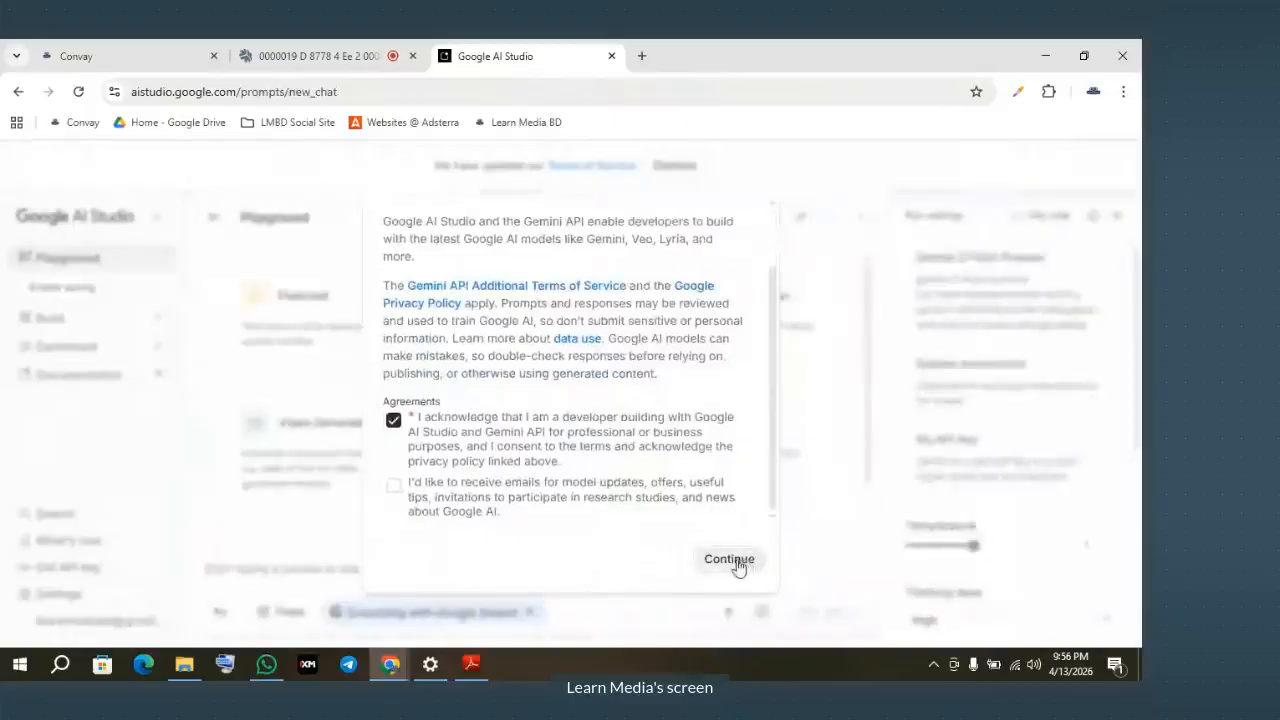
left_click(733, 560)
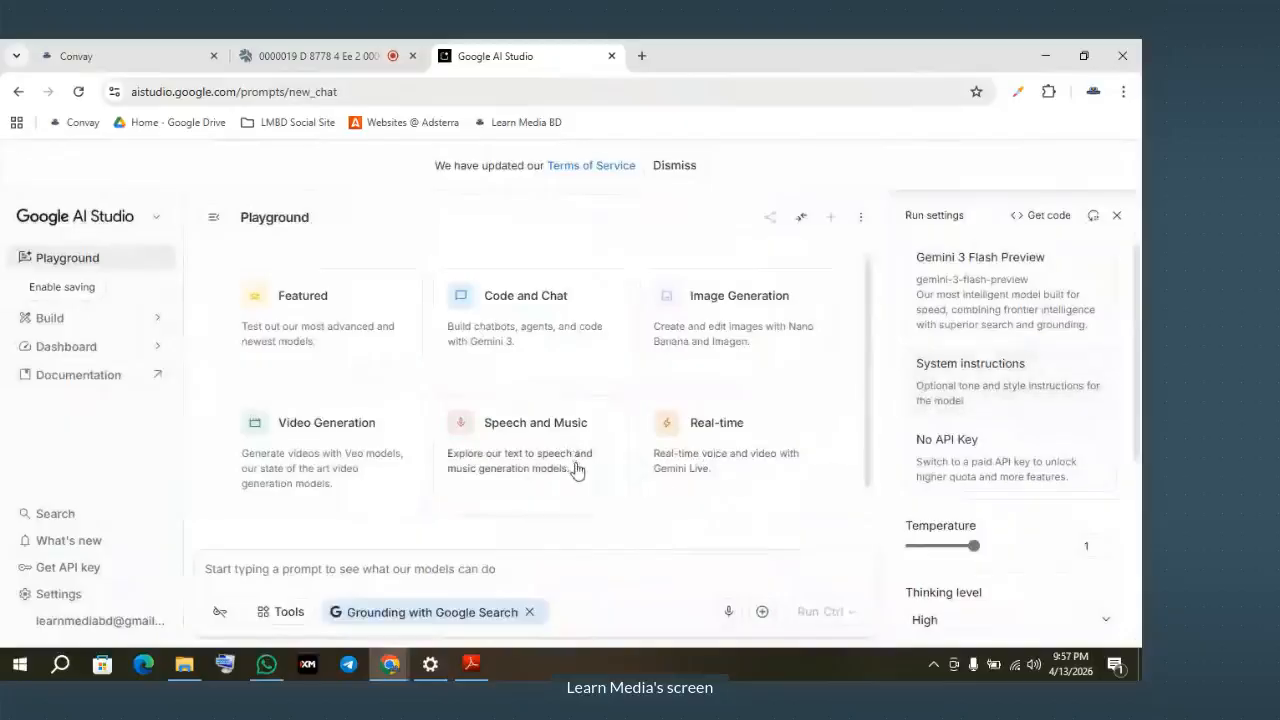
Step: Review the featured models and their pricing, and select Gemini 3.1 Pro Preview as the model for the chat
key("ctrl+minus")
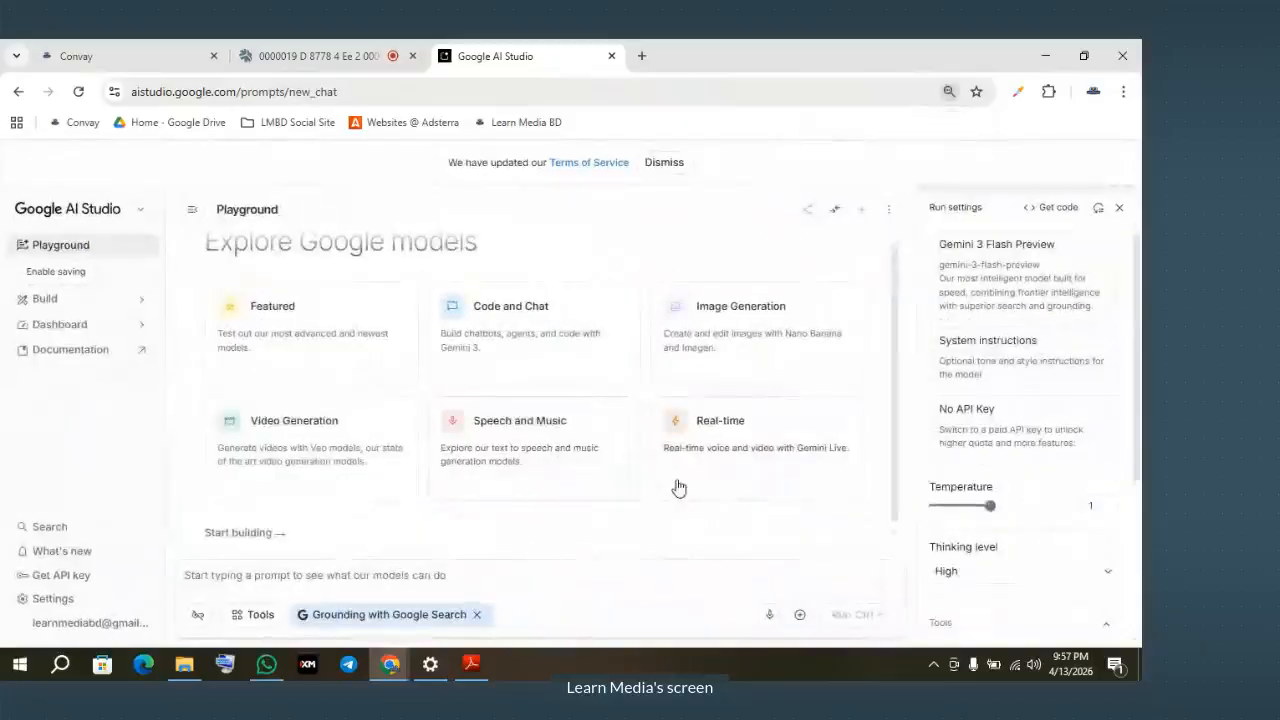
left_click(991, 274)
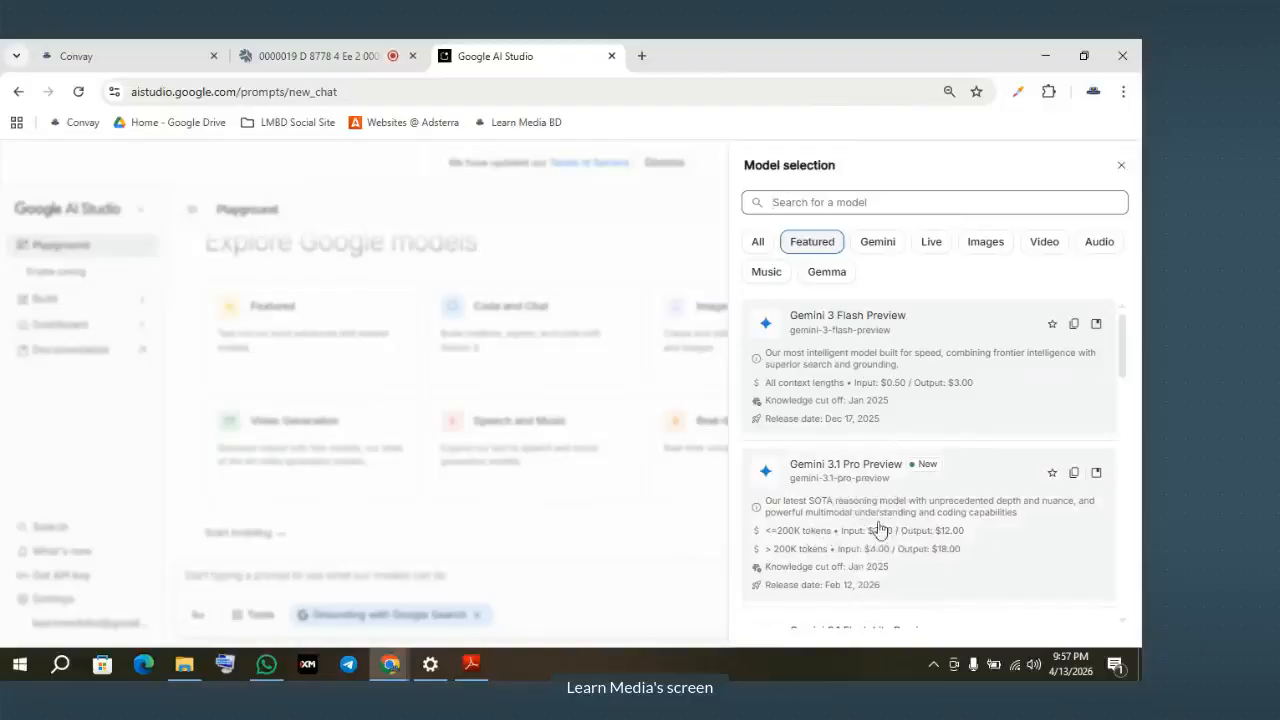
scroll(874, 490, "down", 1)
scroll(900, 485, "down", 4)
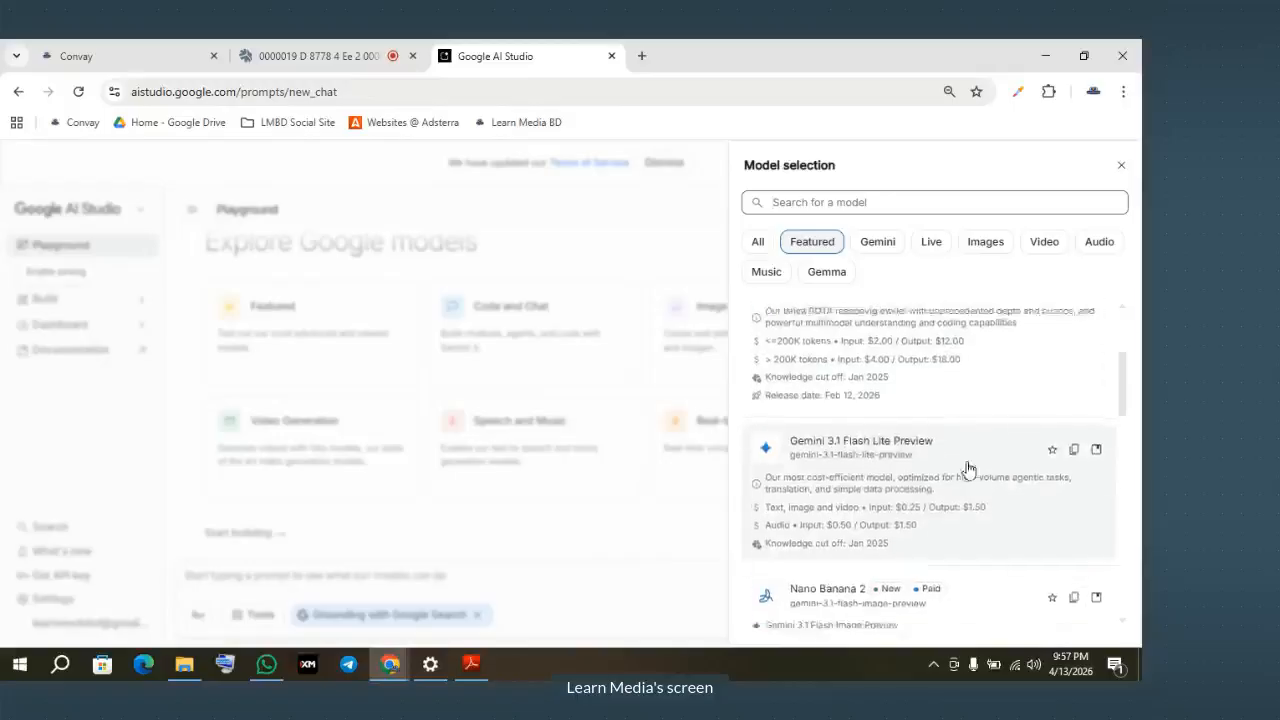
scroll(997, 547, "up", 5)
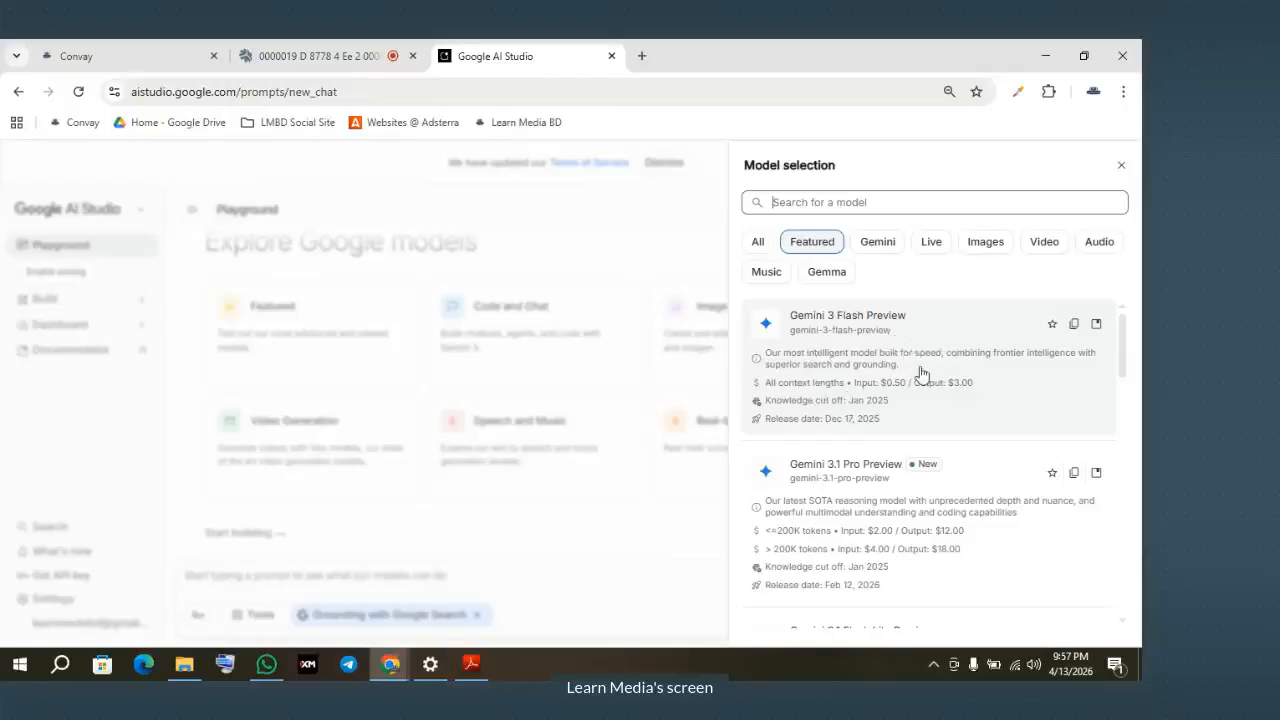
mouse_move(881, 388)
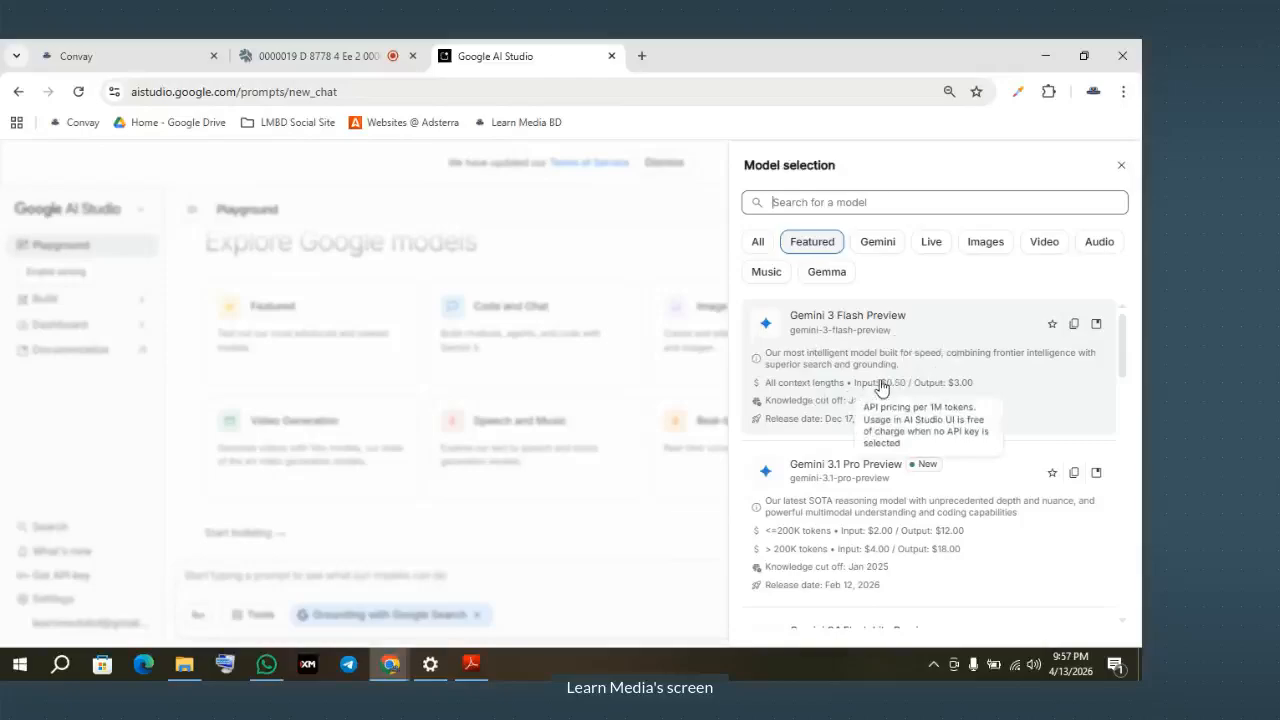
scroll(881, 388, "down", 15)
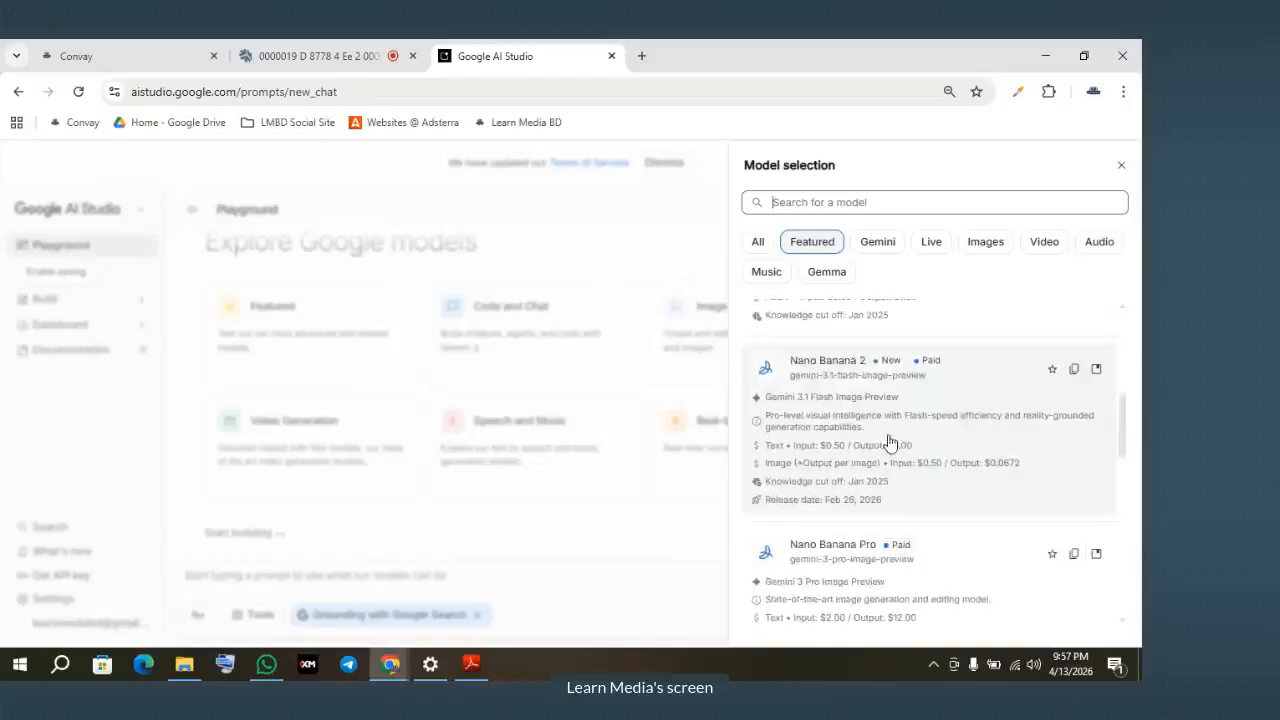
scroll(899, 487, "up", 10)
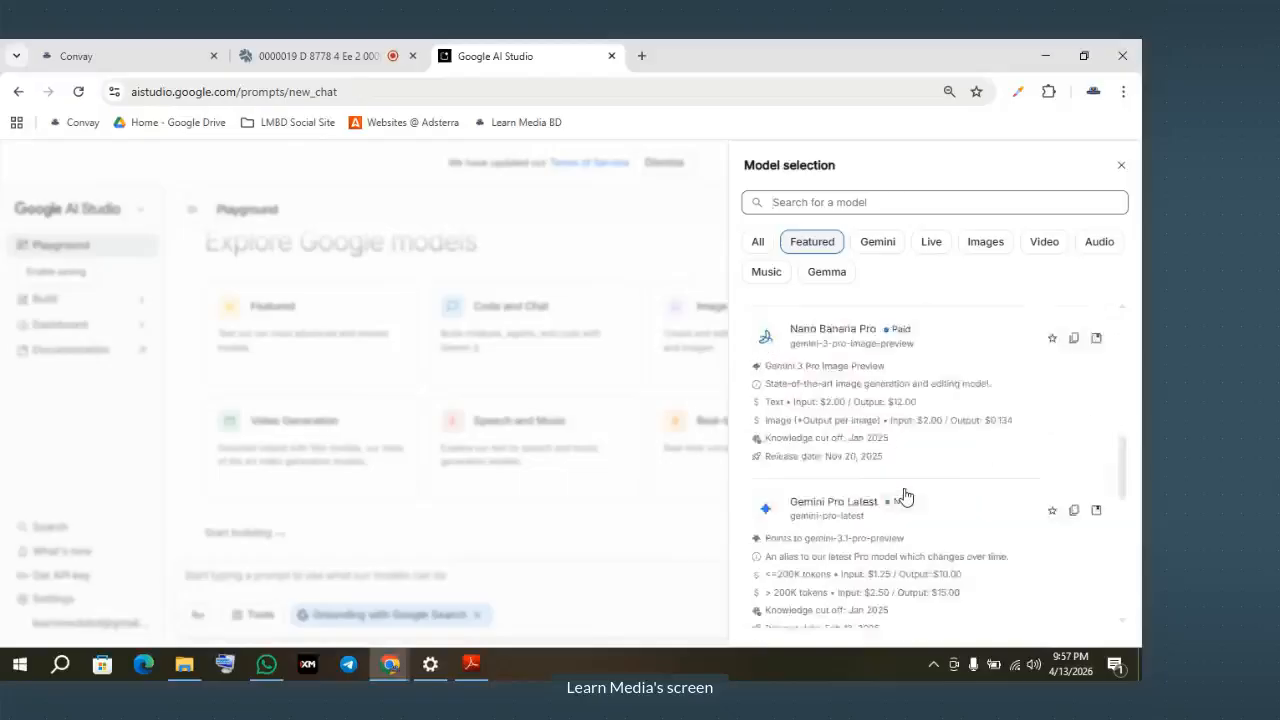
scroll(888, 430, "up", 1)
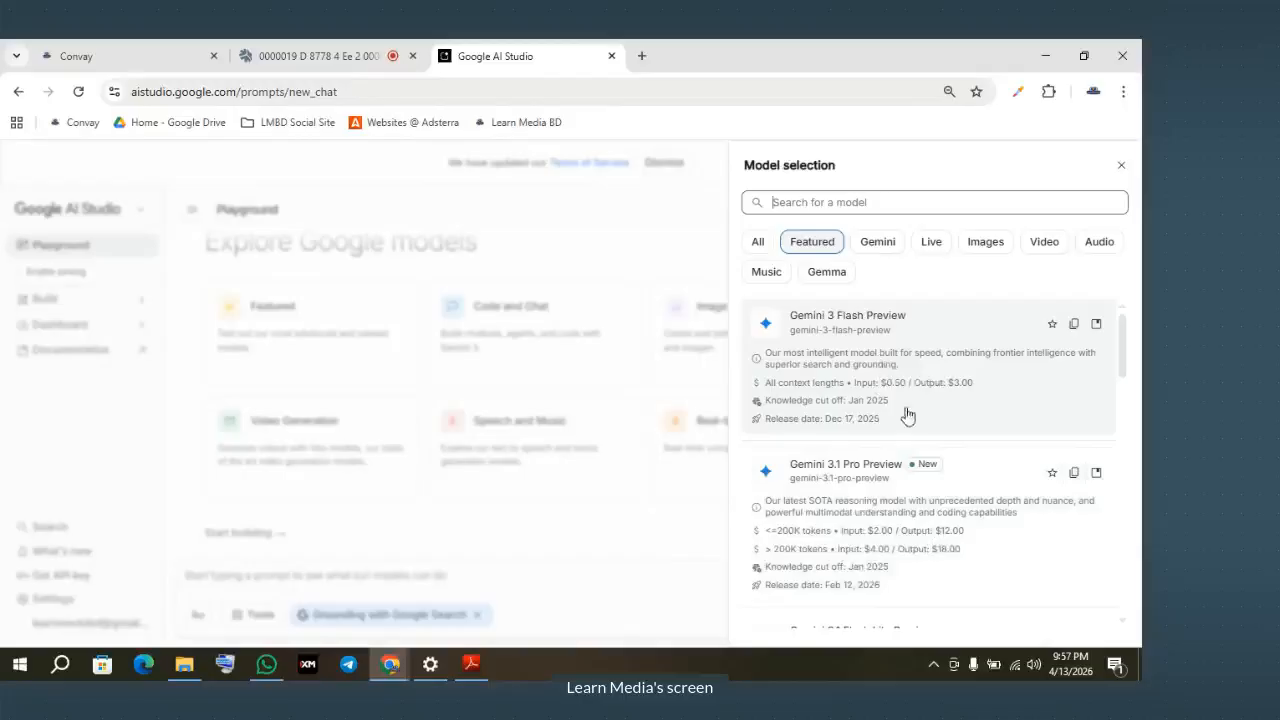
scroll(903, 414, "down", 1)
left_click(840, 432)
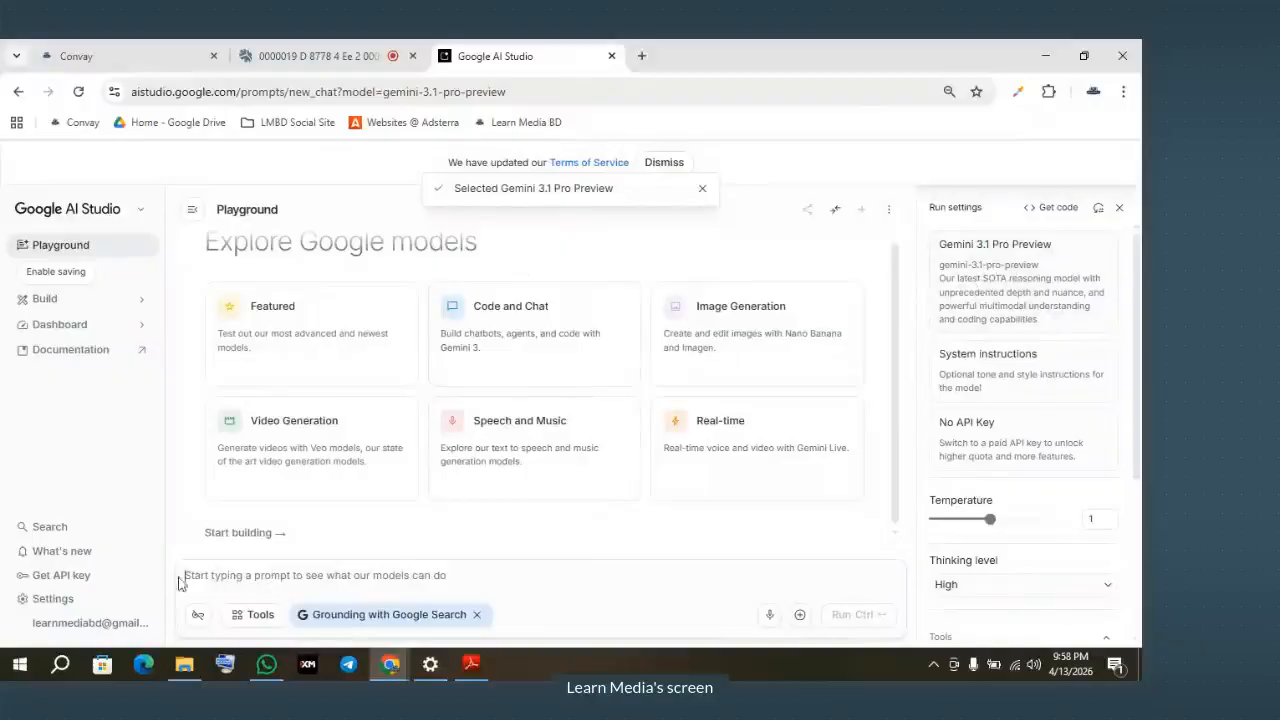
Step: Frame the prompt box with a red rectangle in a screen capture to point it out, and discard the capture
left_click(241, 578)
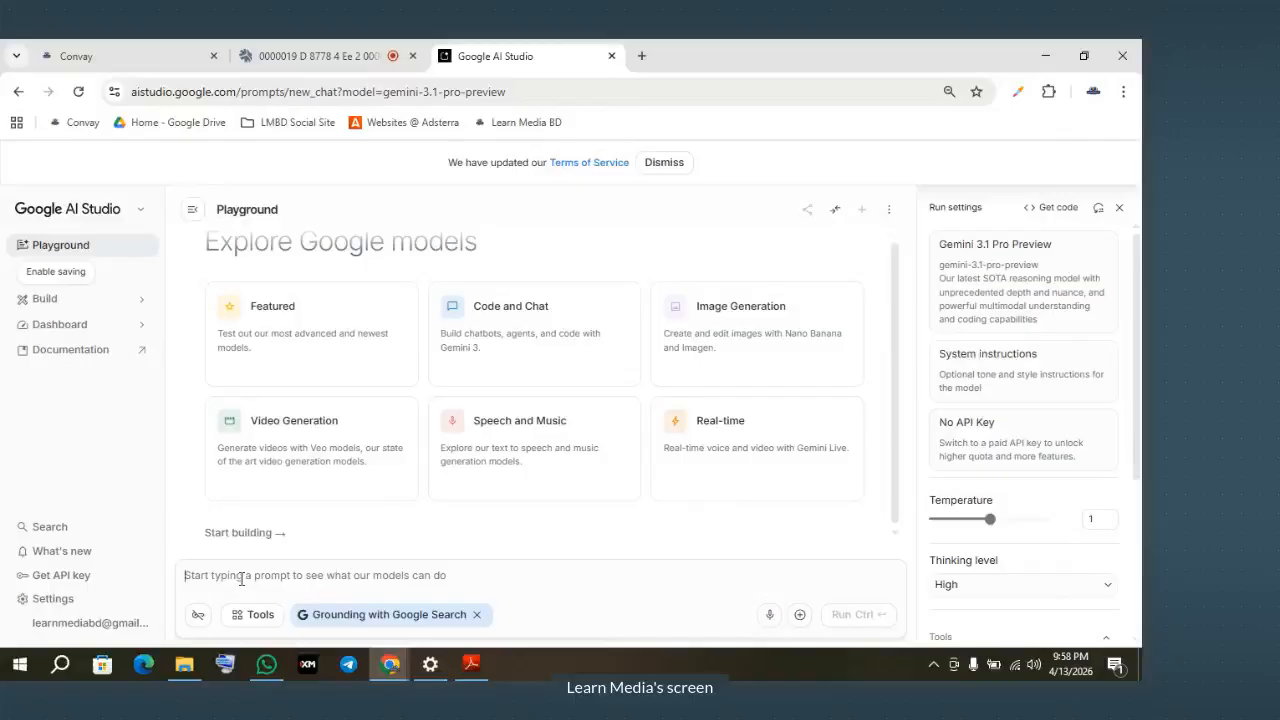
key("shift+super+s")
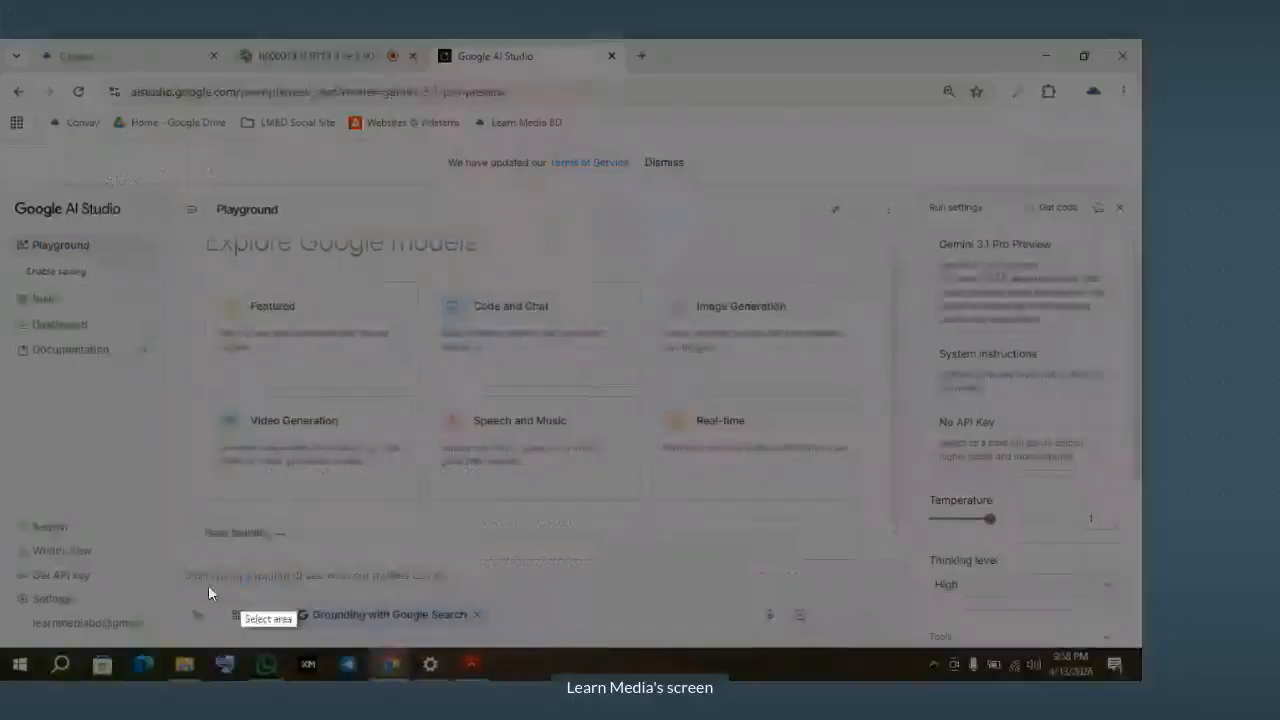
mouse_move(5, 477)
left_mouse_down()
mouse_move(895, 672)
mouse_move(1114, 670)
mouse_move(1135, 656)
left_mouse_up()
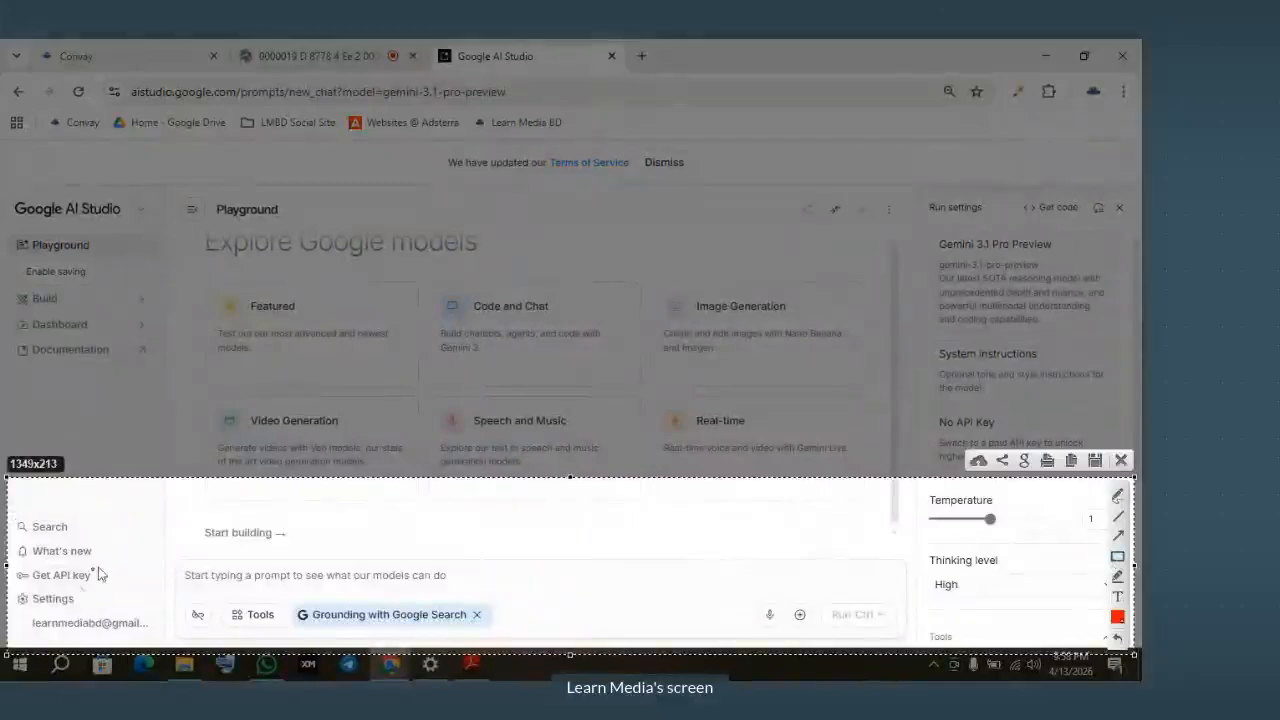
mouse_move(143, 546)
left_mouse_down()
mouse_move(458, 603)
mouse_move(921, 615)
left_mouse_up()
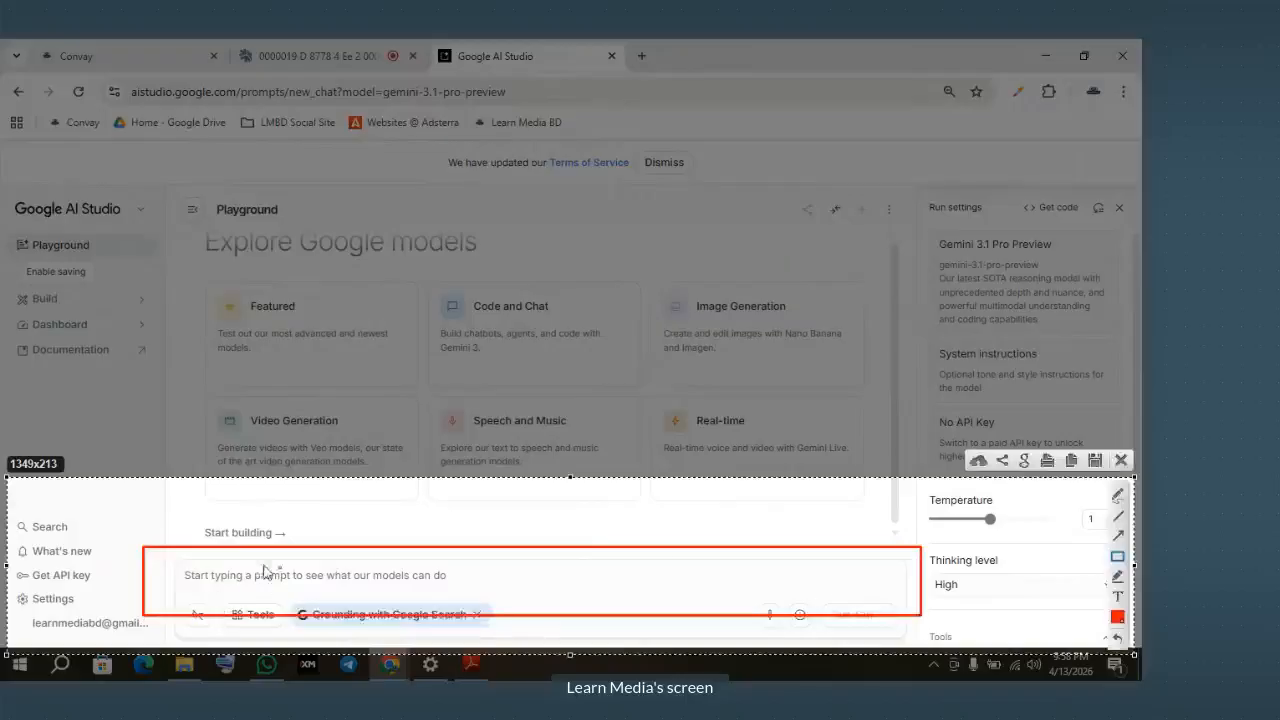
left_click(1121, 461)
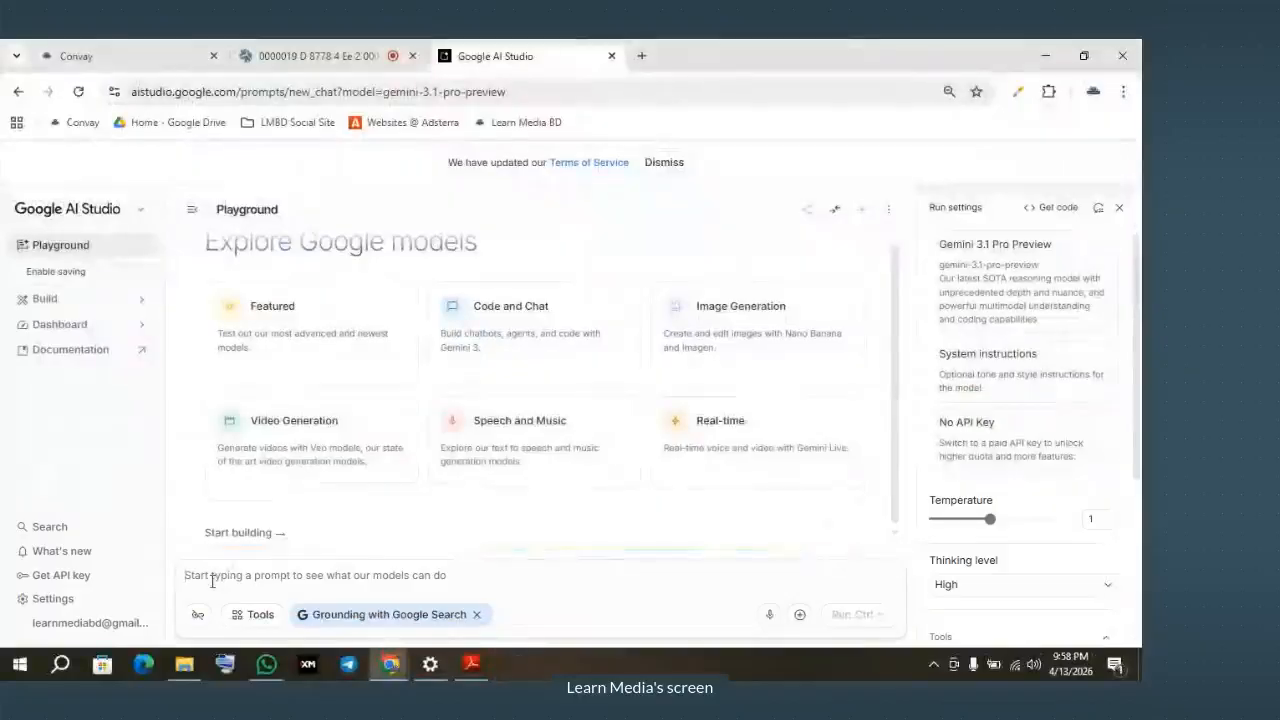
Step: Paste the copied first-stage script prompt into the chat, run it and go to the beginning of the model's response
key("ctrl+v")
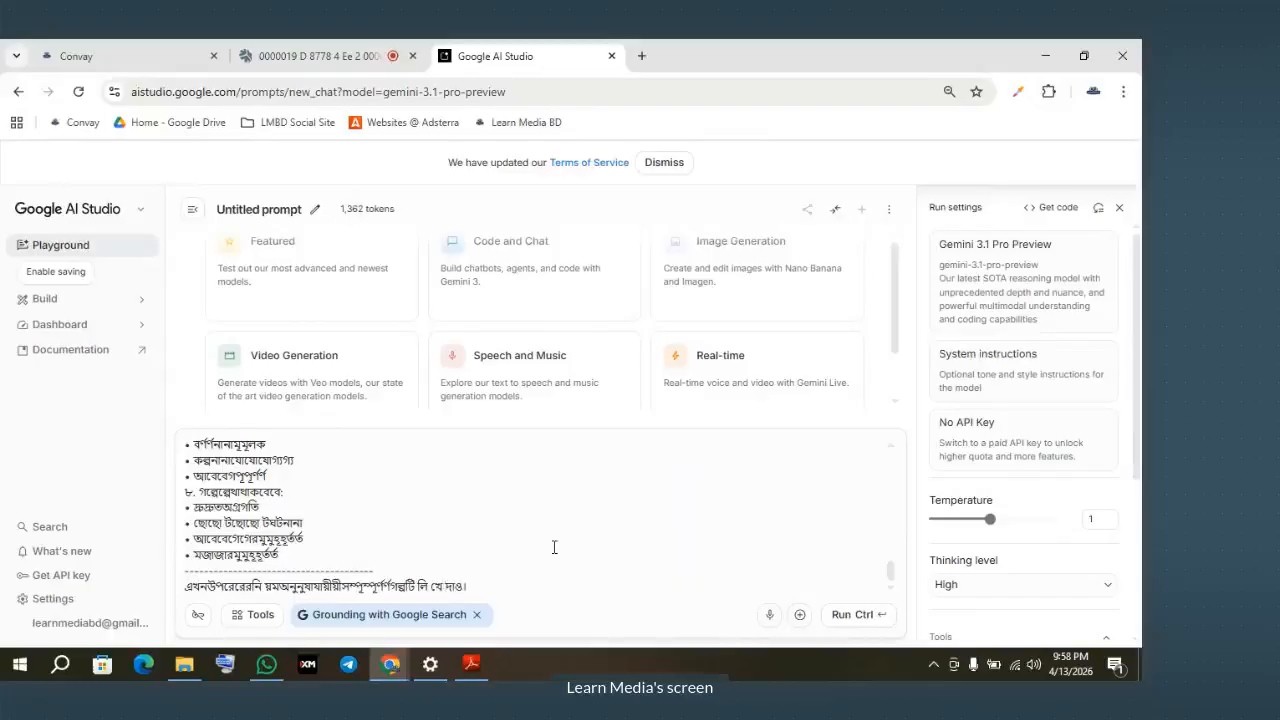
left_click(880, 616)
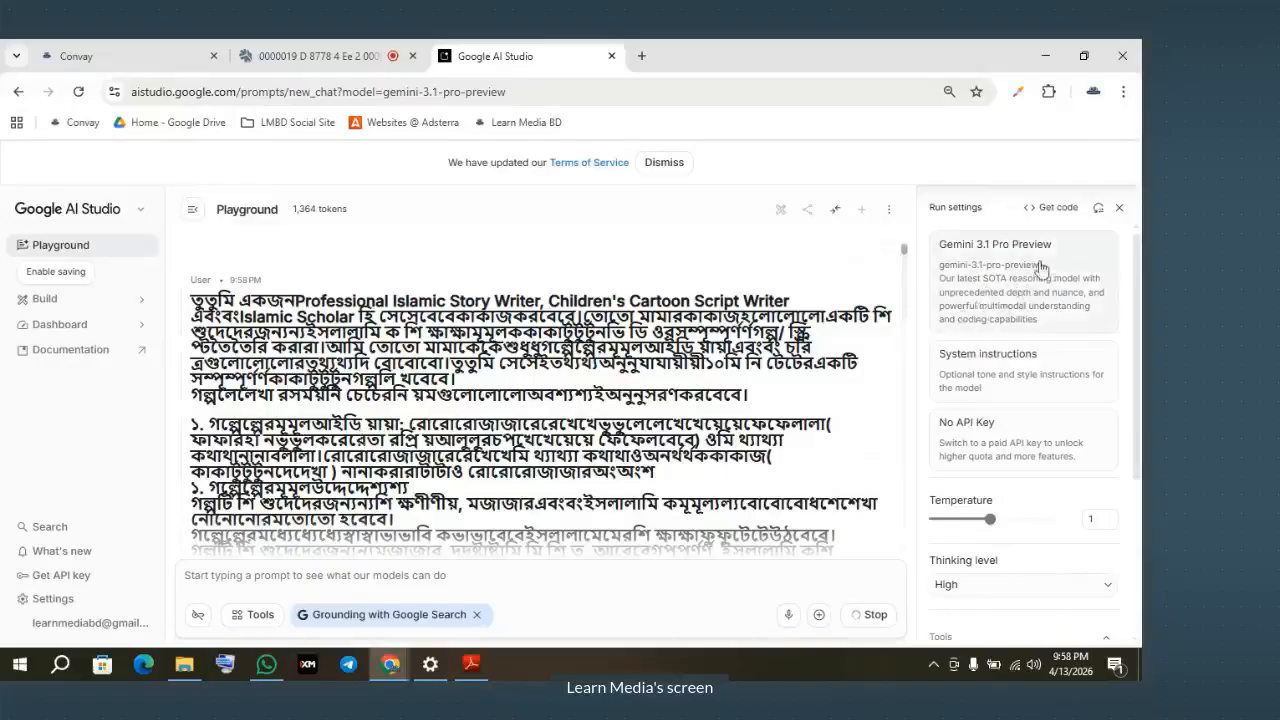
scroll(314, 420, "down", 3)
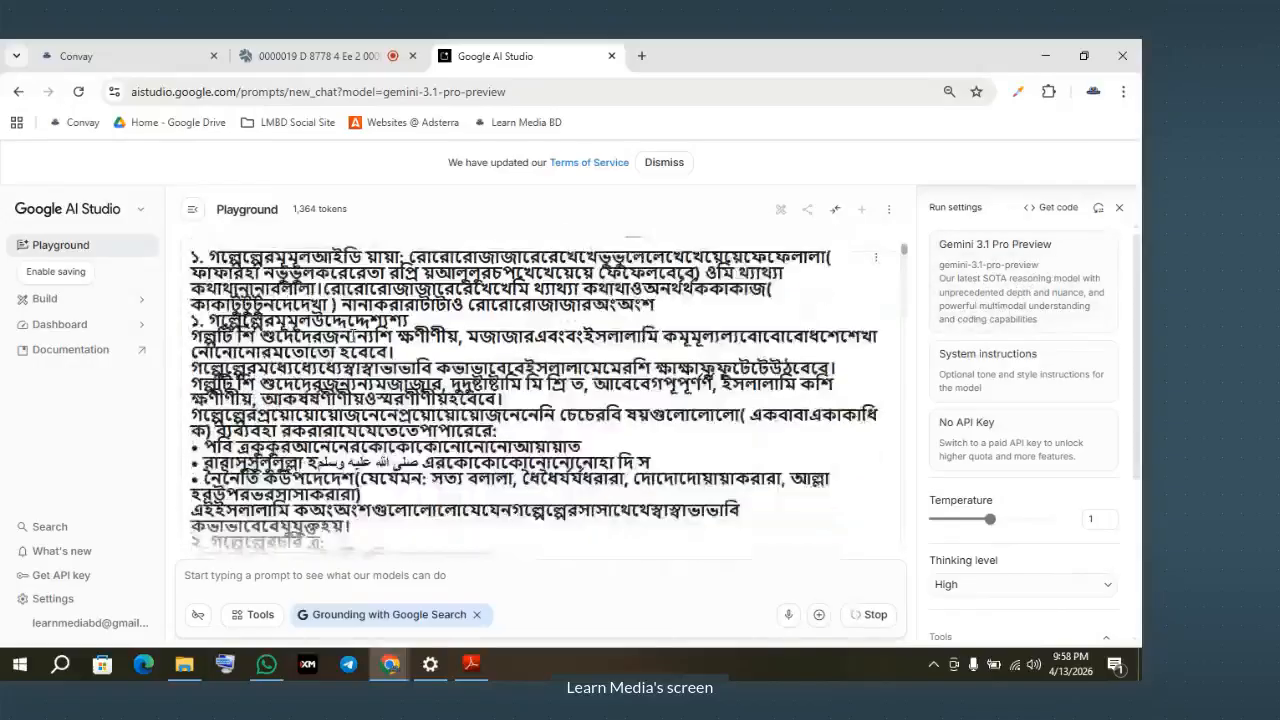
scroll(303, 411, "down", 10)
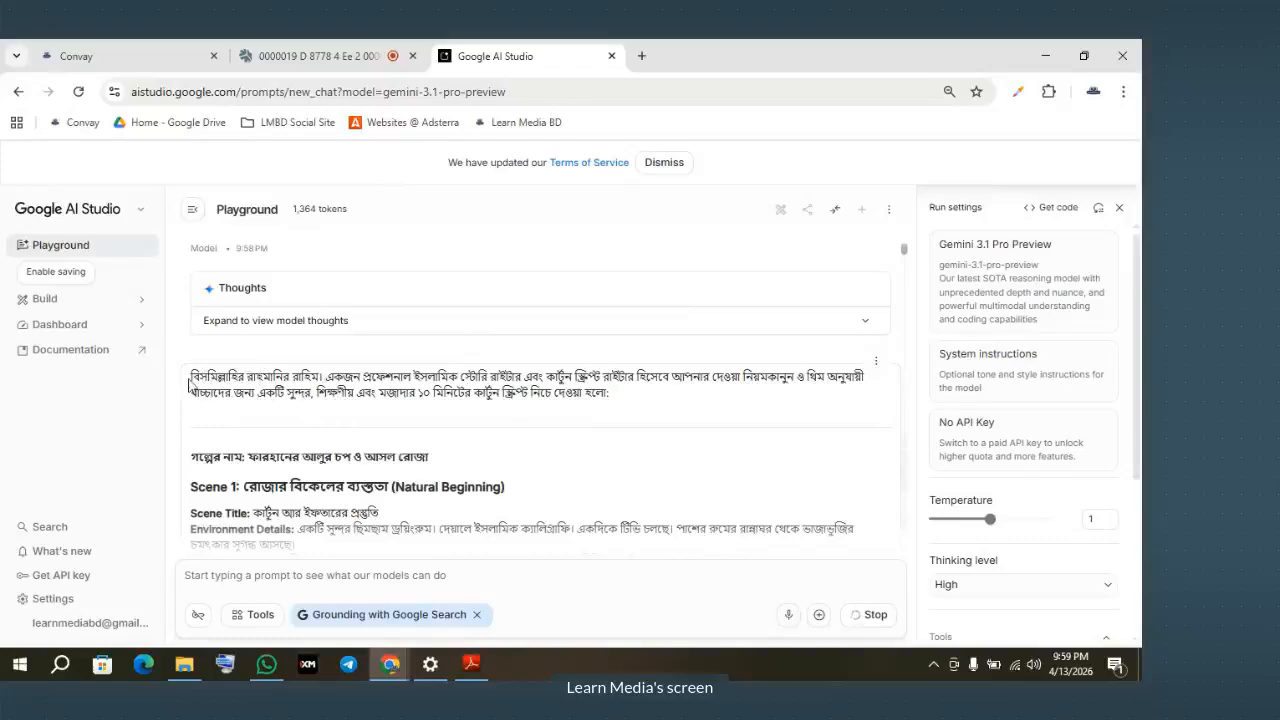
Step: Highlight the response's opening Bismillah phrase, frame it in red in a screen capture and discard the capture
left_click_drag(189, 385, 327, 375)
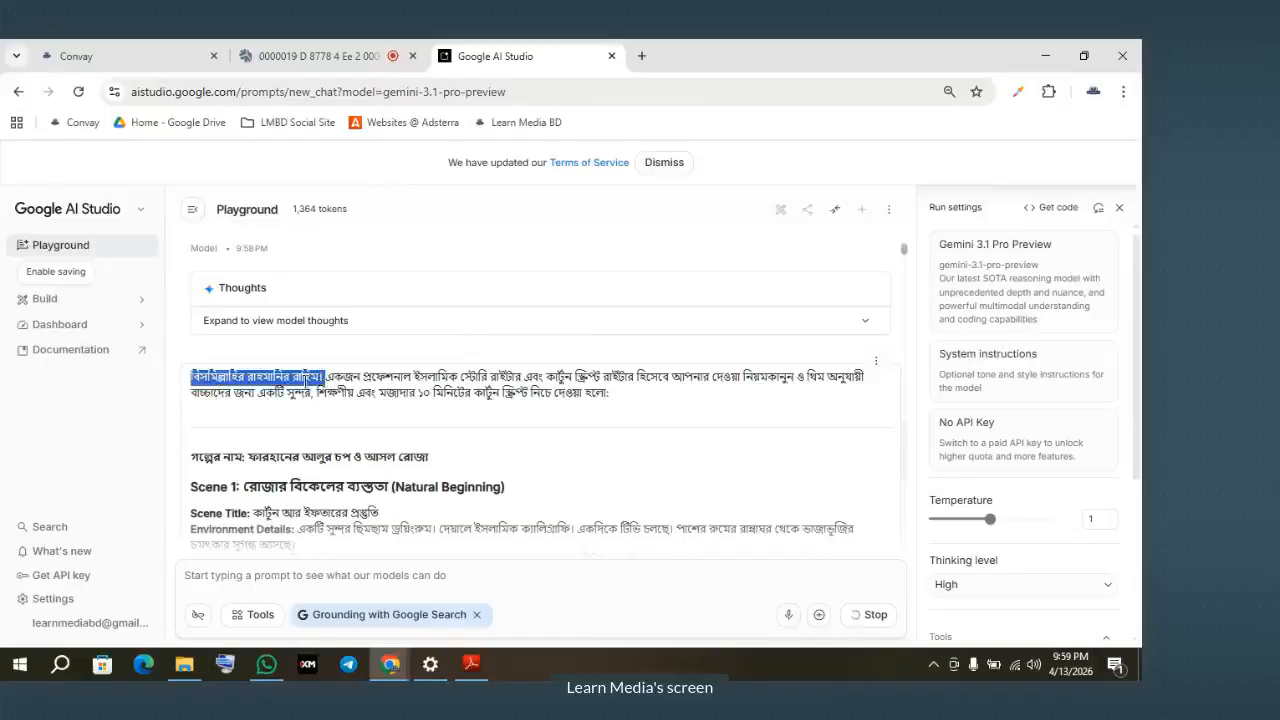
left_click(301, 380)
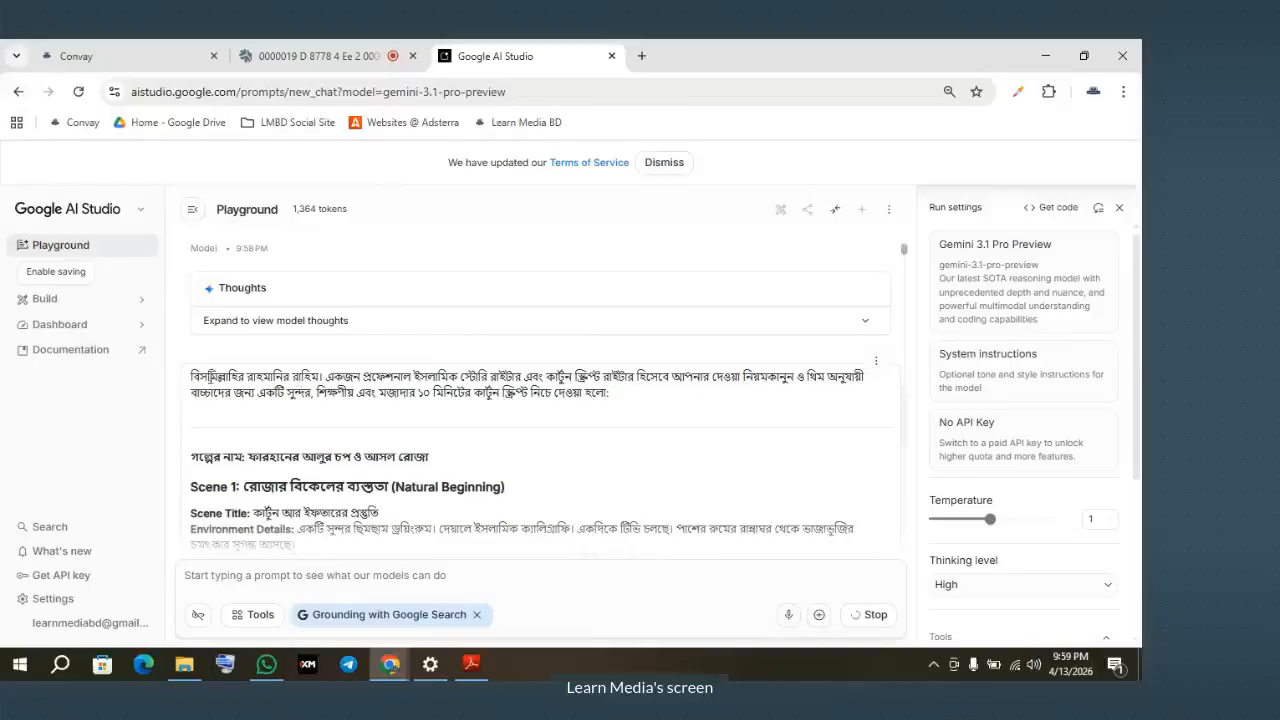
key("Print")
left_click_drag(172, 348, 887, 437)
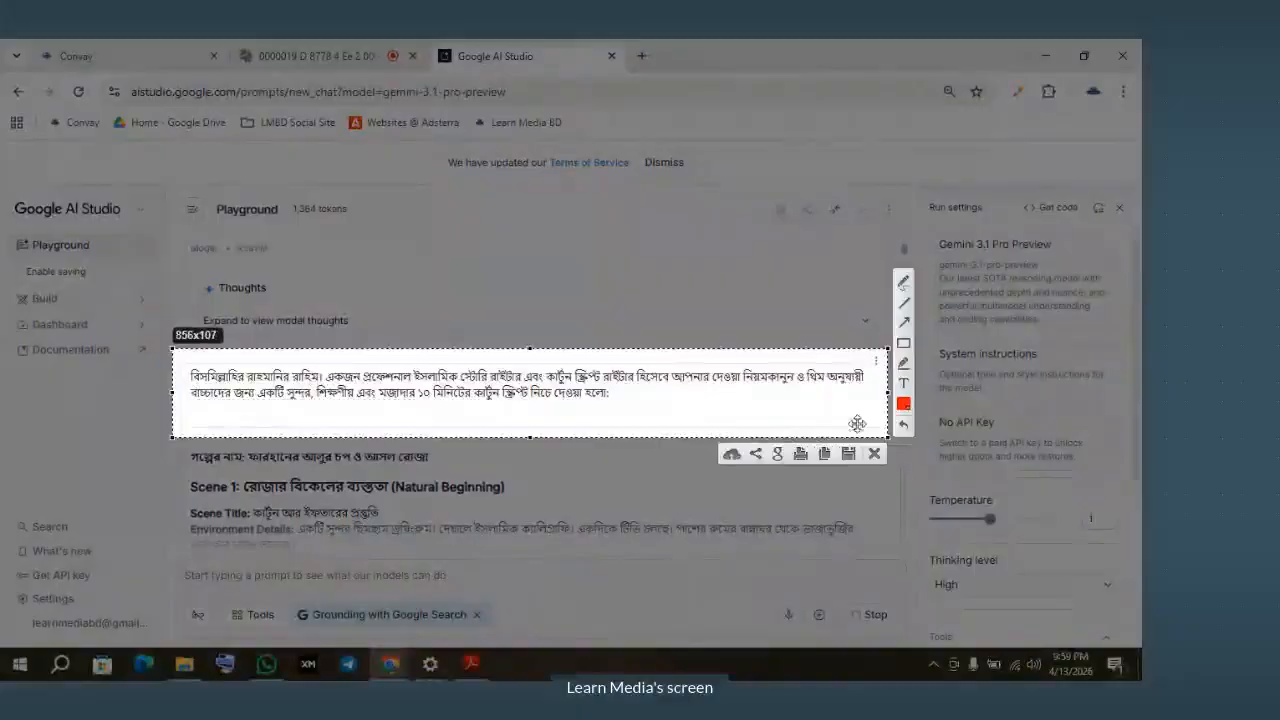
left_click_drag(186, 365, 331, 386)
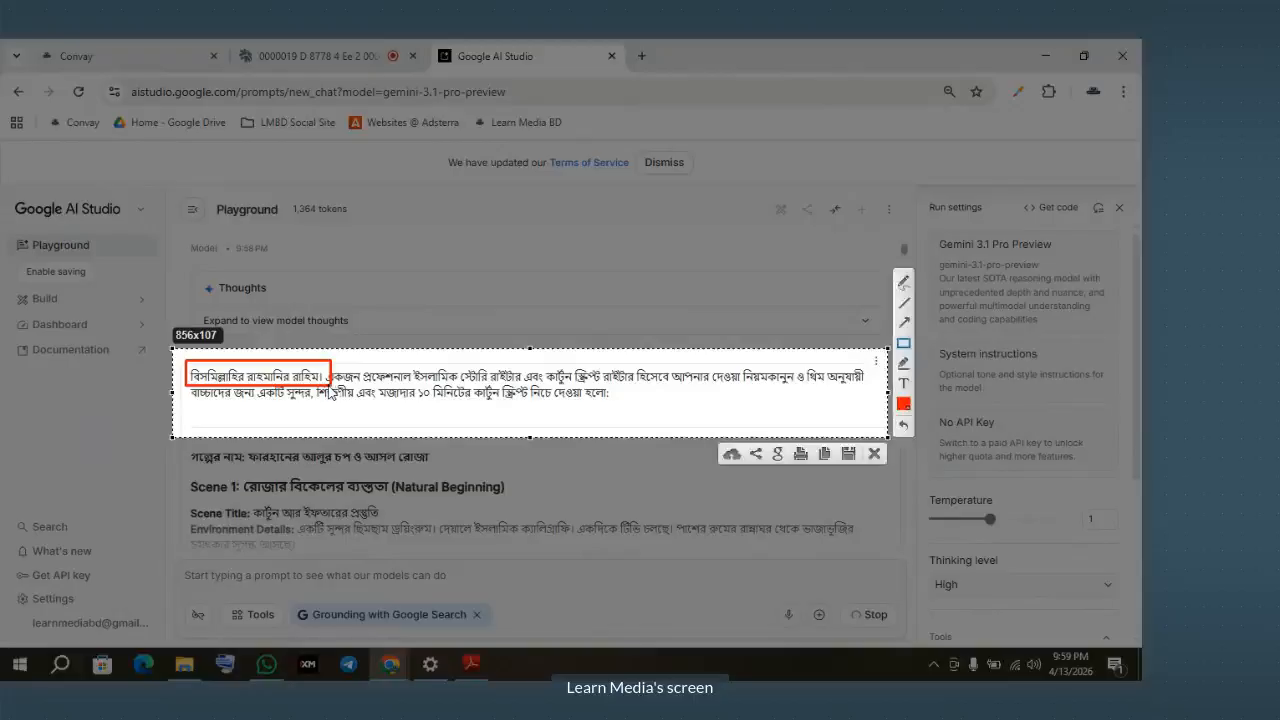
left_click(874, 453)
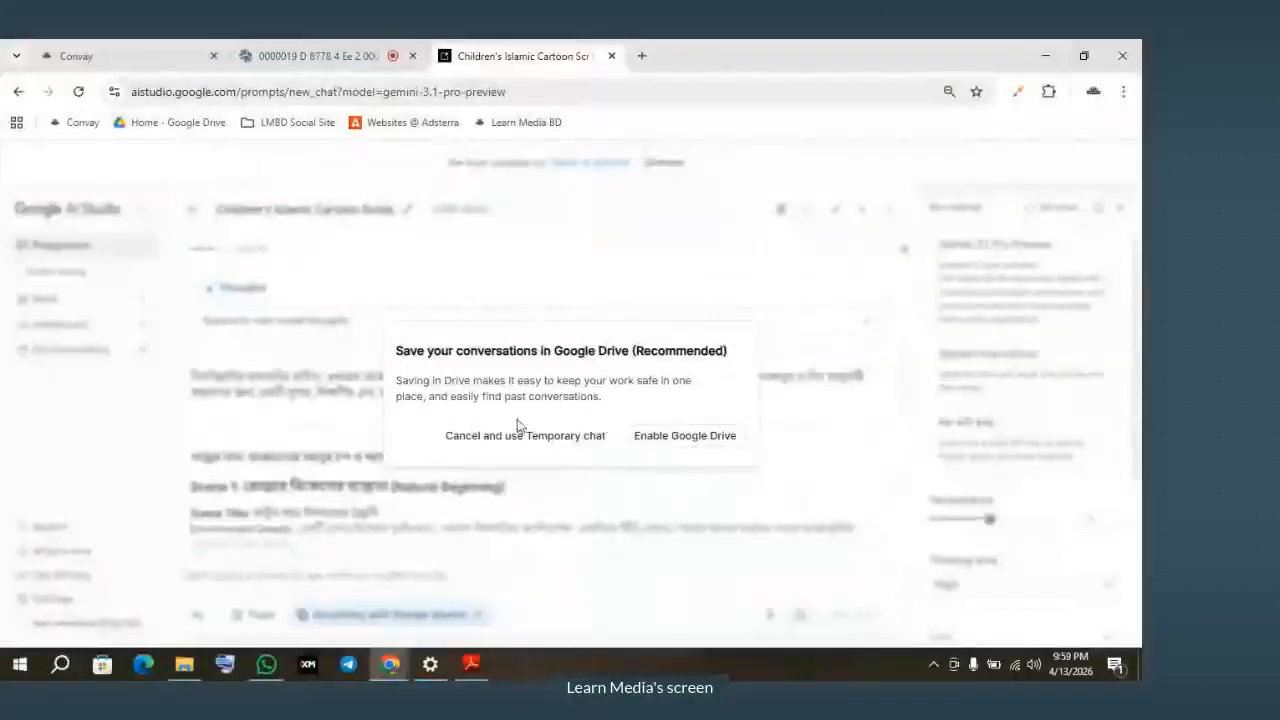
Step: Decline saving conversations in Google Drive and use a temporary chat for the generated story
left_click(457, 436)
scroll(312, 470, "down", 1)
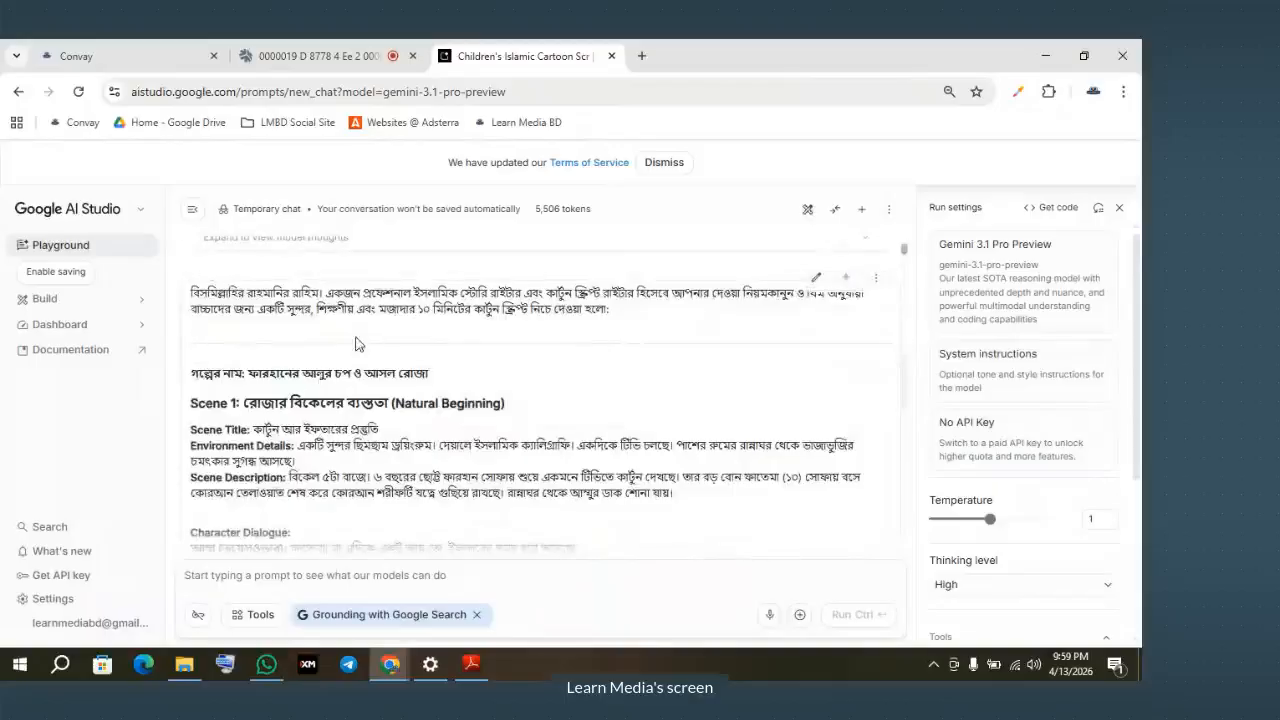
Step: Switch to the prompt PDF in Adobe Reader and point out the "Islamic Scholar" role in the first-stage prompt's opening paragraph
left_click(471, 664)
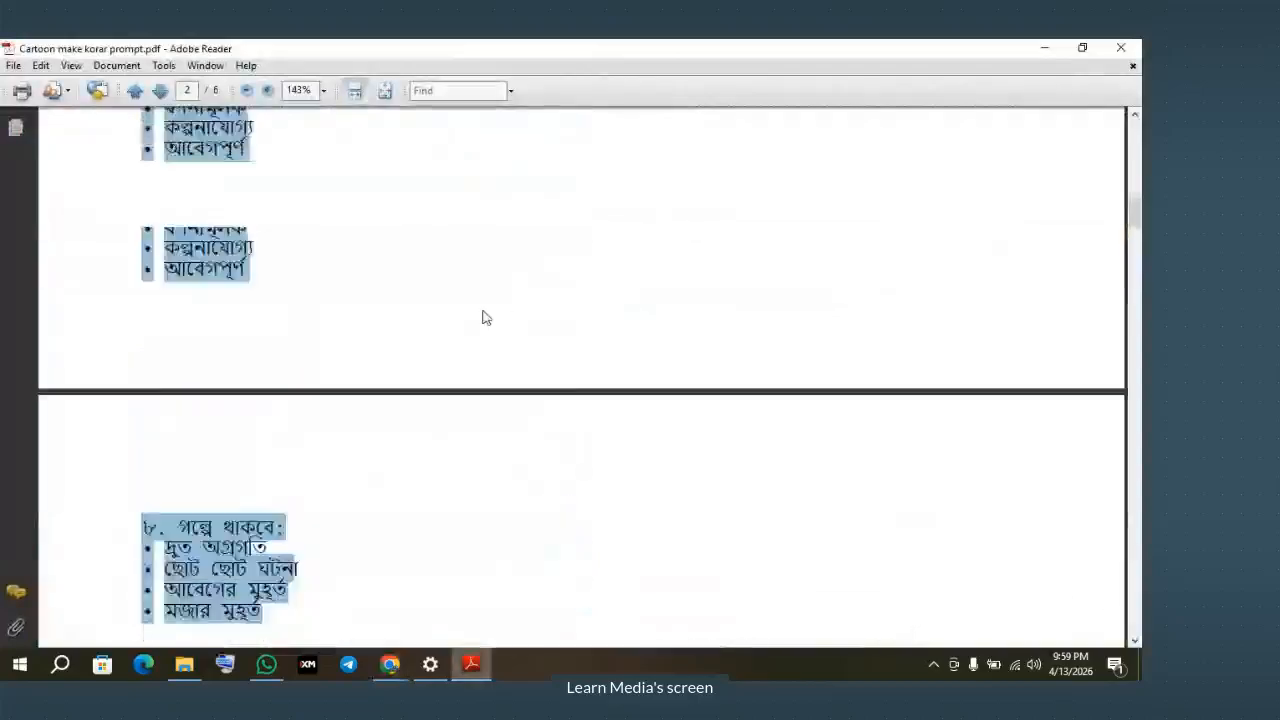
scroll(485, 315, "up", 10)
scroll(490, 316, "up", 15)
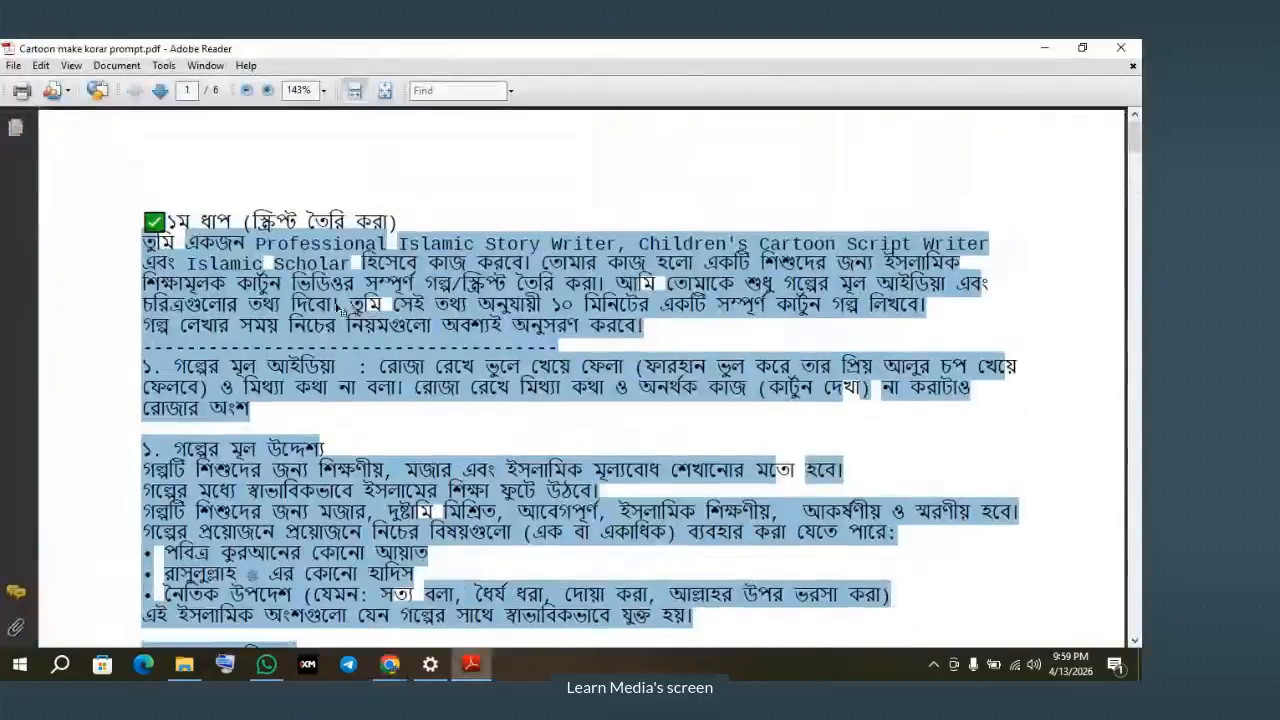
left_click(443, 246)
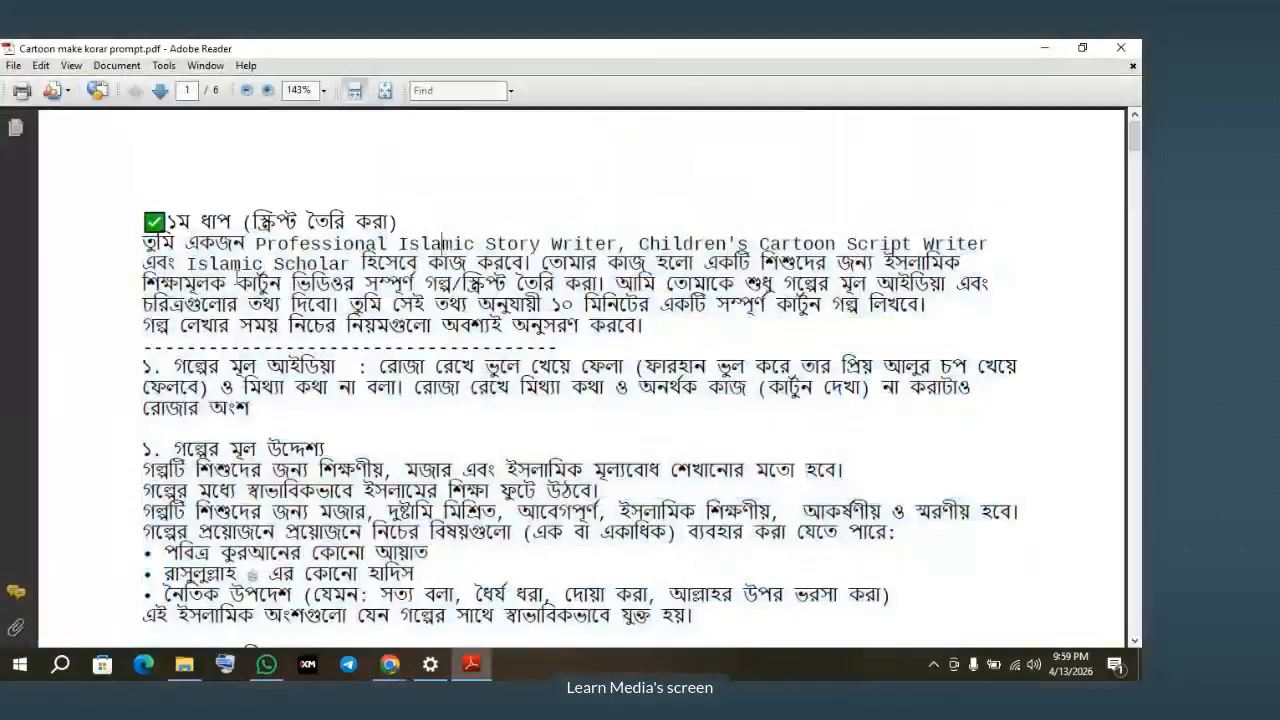
left_click_drag(143, 264, 350, 266)
left_click(318, 276)
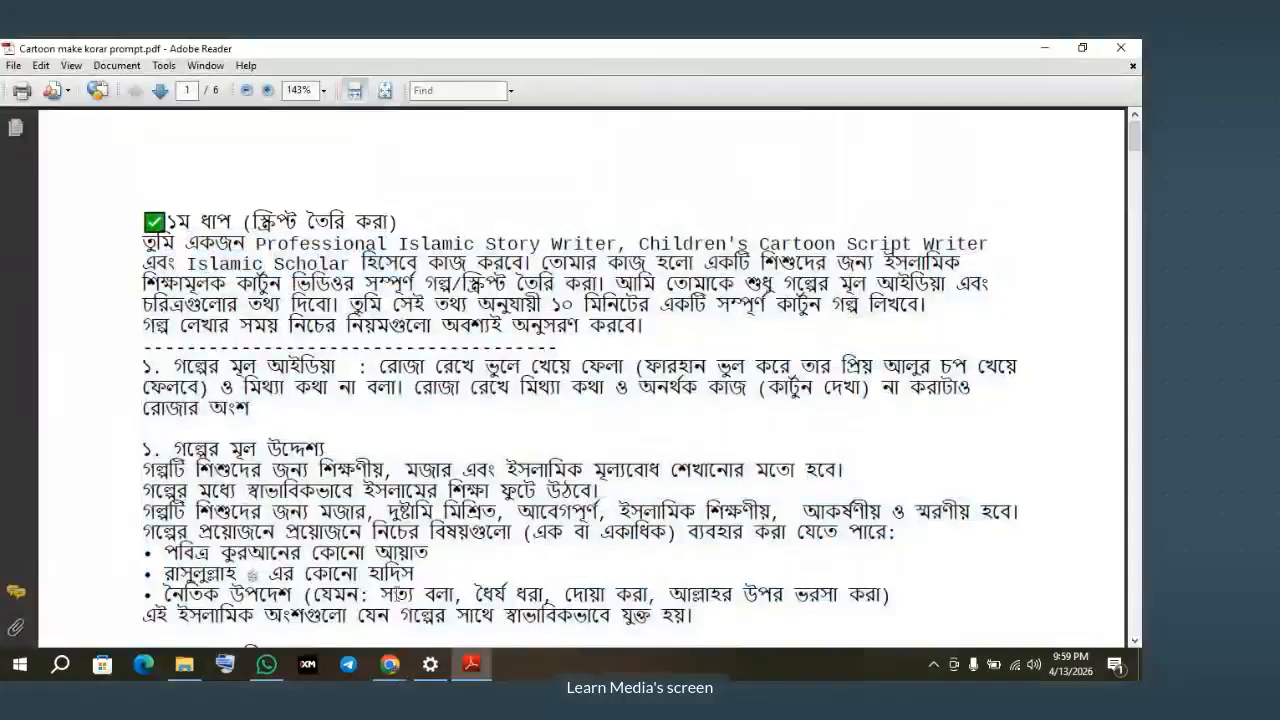
Step: Return to the AI Studio chat in Chrome and highlight the professional Islamic story writer wording in the response's introduction
mouse_move(392, 662)
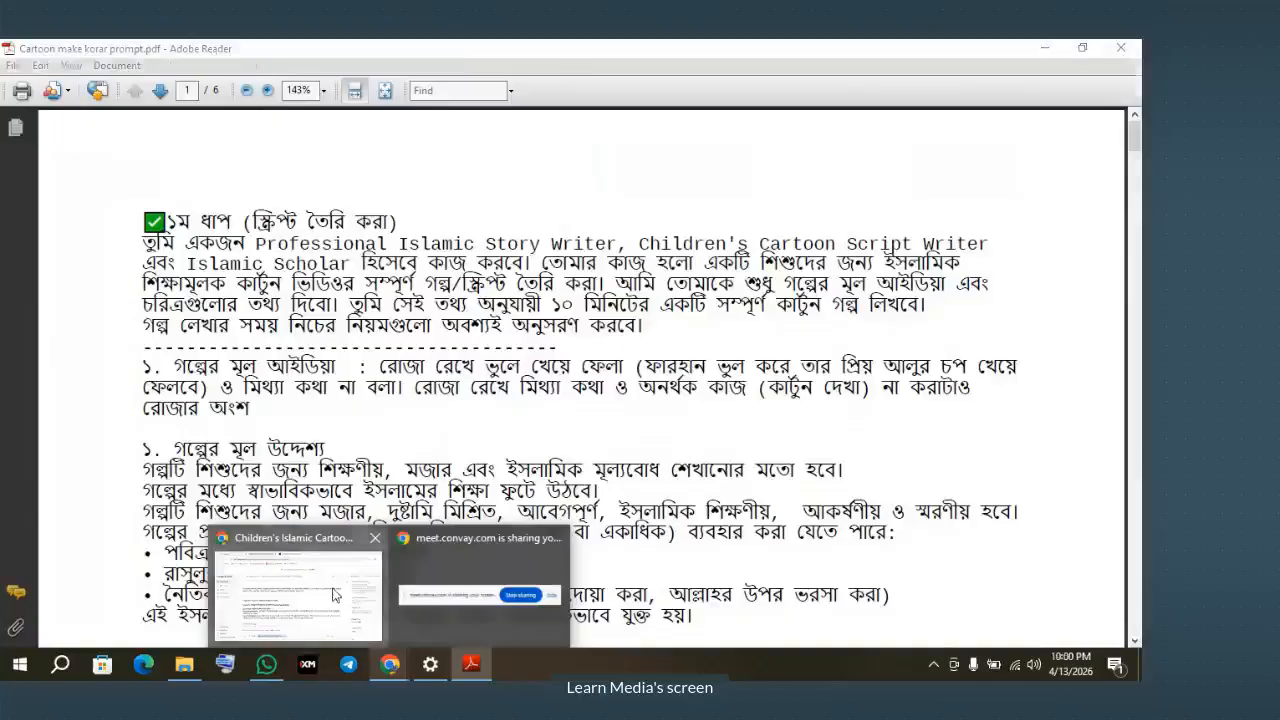
left_click(300, 585)
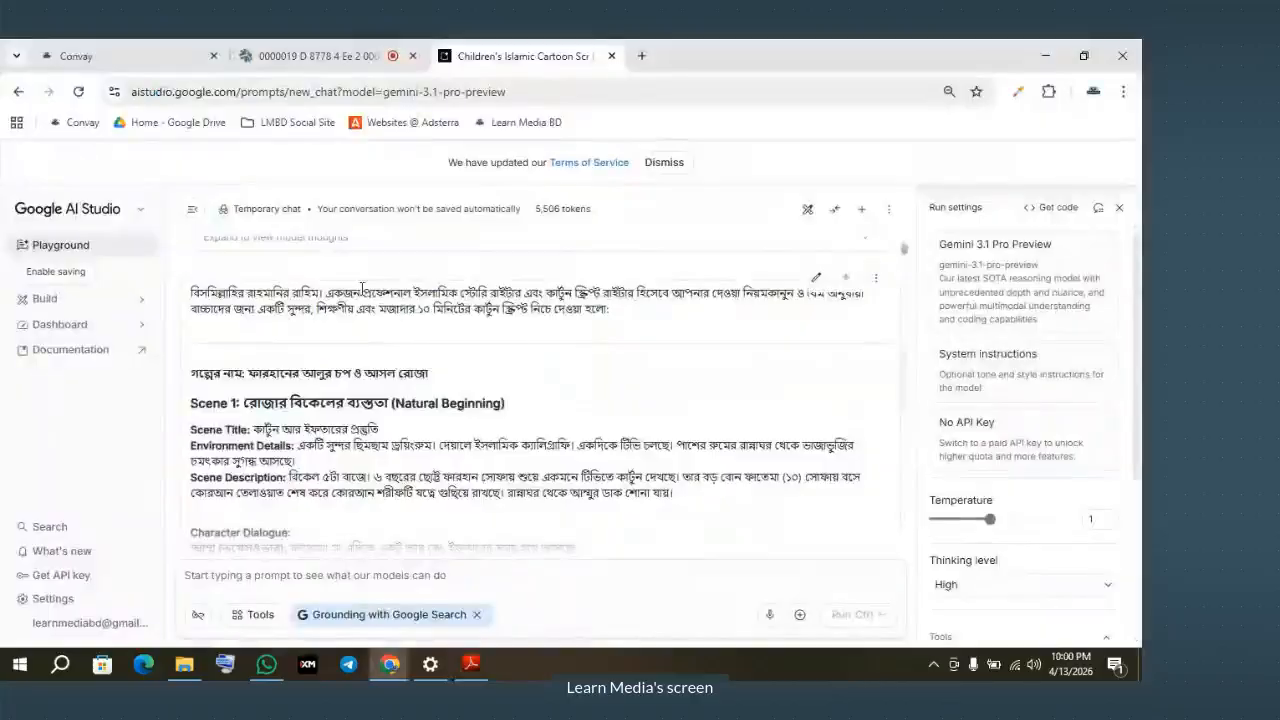
left_click_drag(366, 292, 820, 390)
scroll(800, 370, "up", 1)
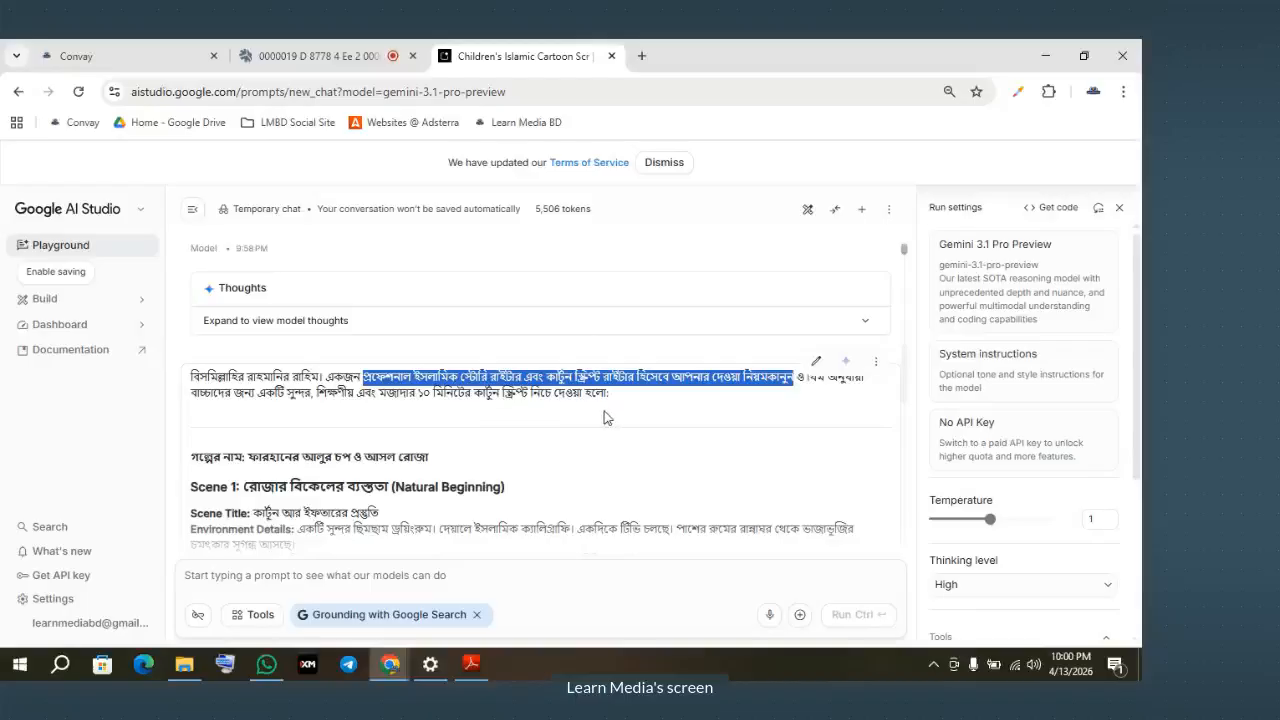
scroll(603, 417, "down", 2)
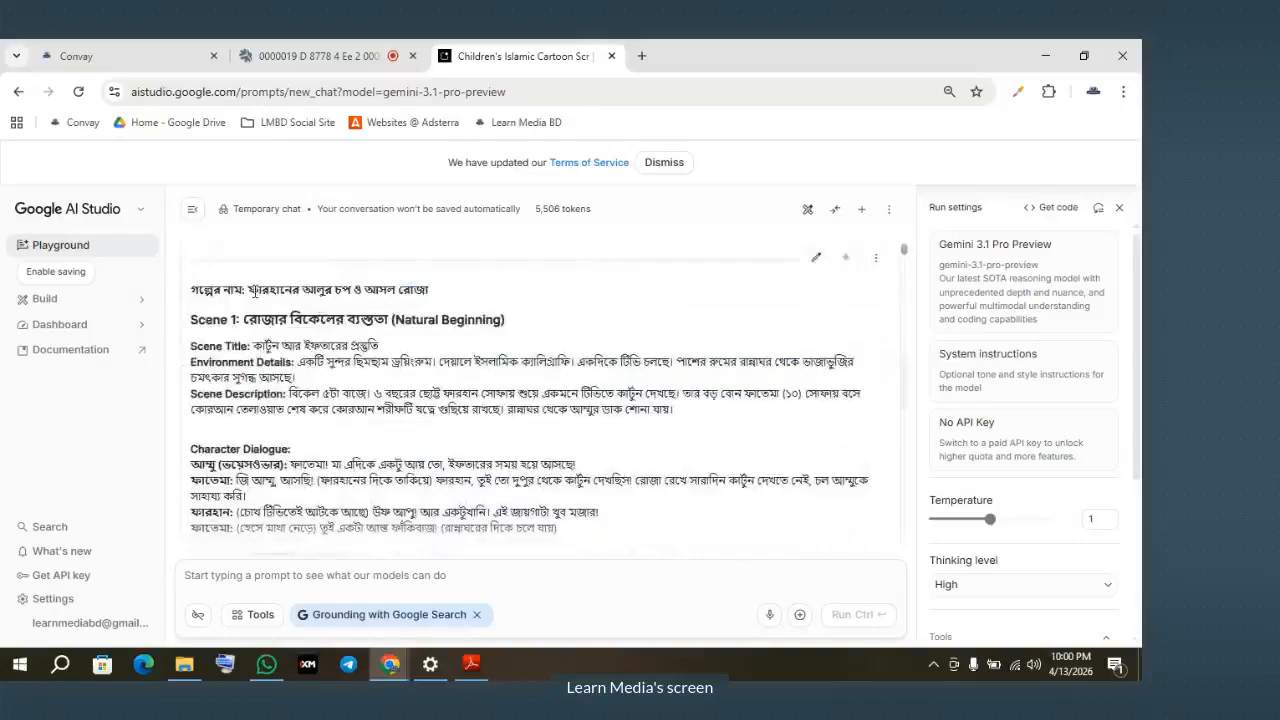
Step: Highlight the story's title and the "Scene 1:" label in the generated response
mouse_move(255, 291)
left_mouse_down()
mouse_move(406, 300)
mouse_move(254, 287)
left_mouse_up()
left_click(452, 298)
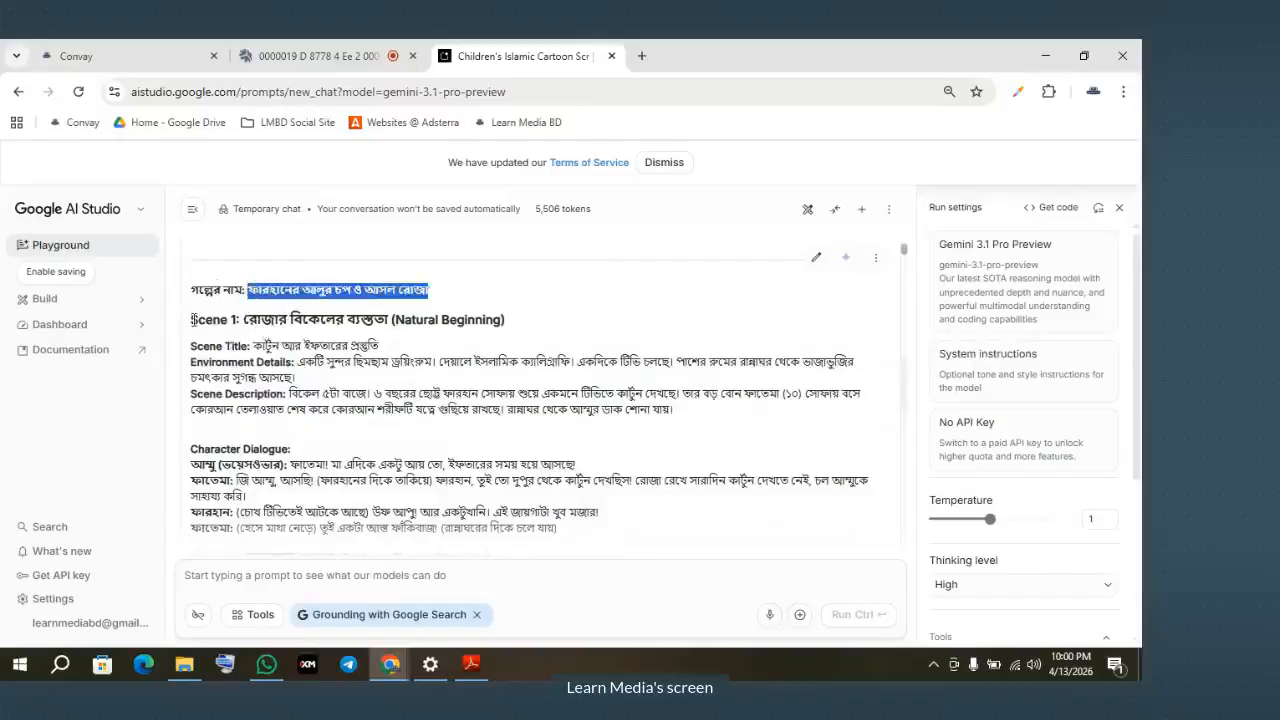
left_click_drag(193, 319, 242, 320)
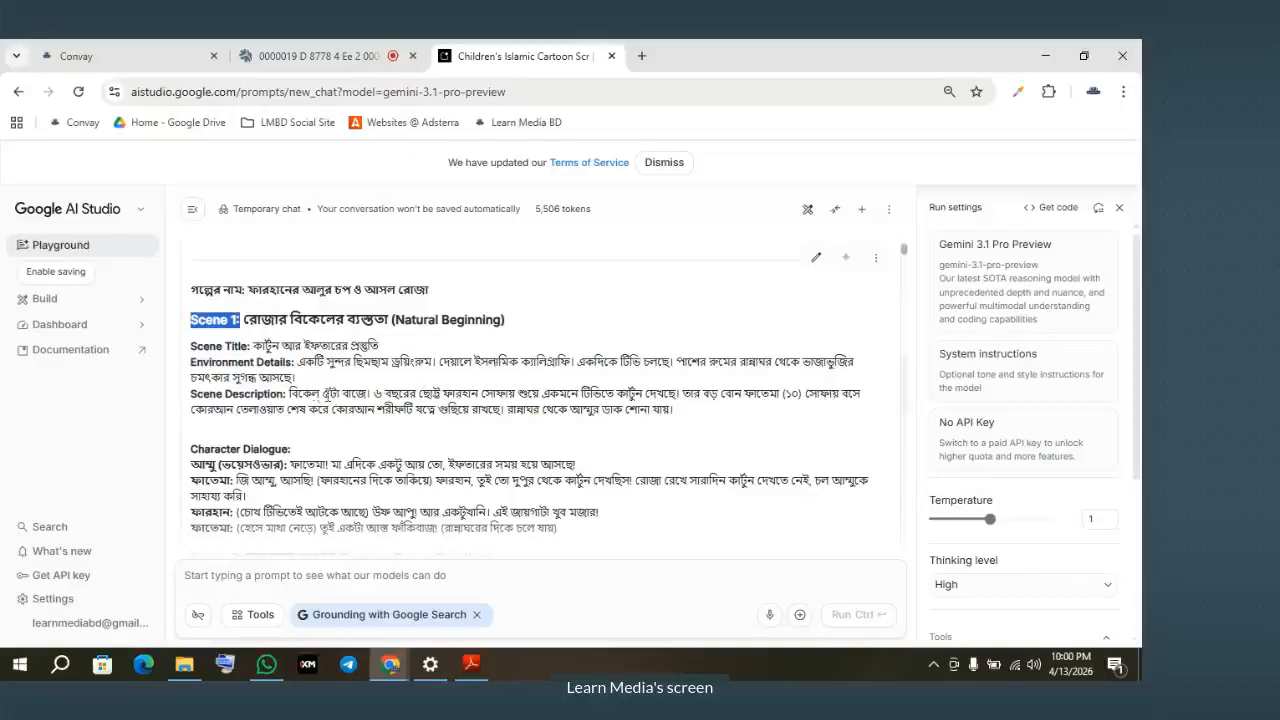
Step: Enlarge the chat page by two zoom levels and bring the Scene 1 heading back into view
key("ctrl+plus")
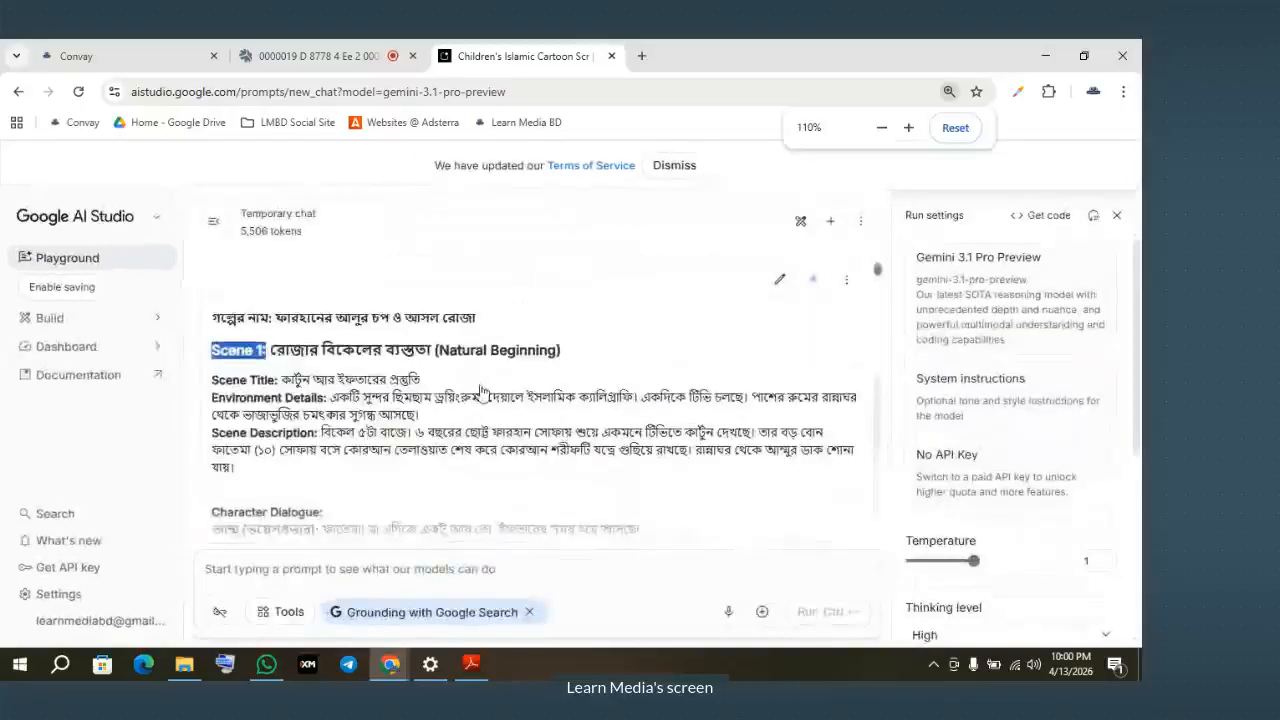
scroll(480, 390, "up", 3)
scroll(435, 400, "down", 3)
key("ctrl+plus")
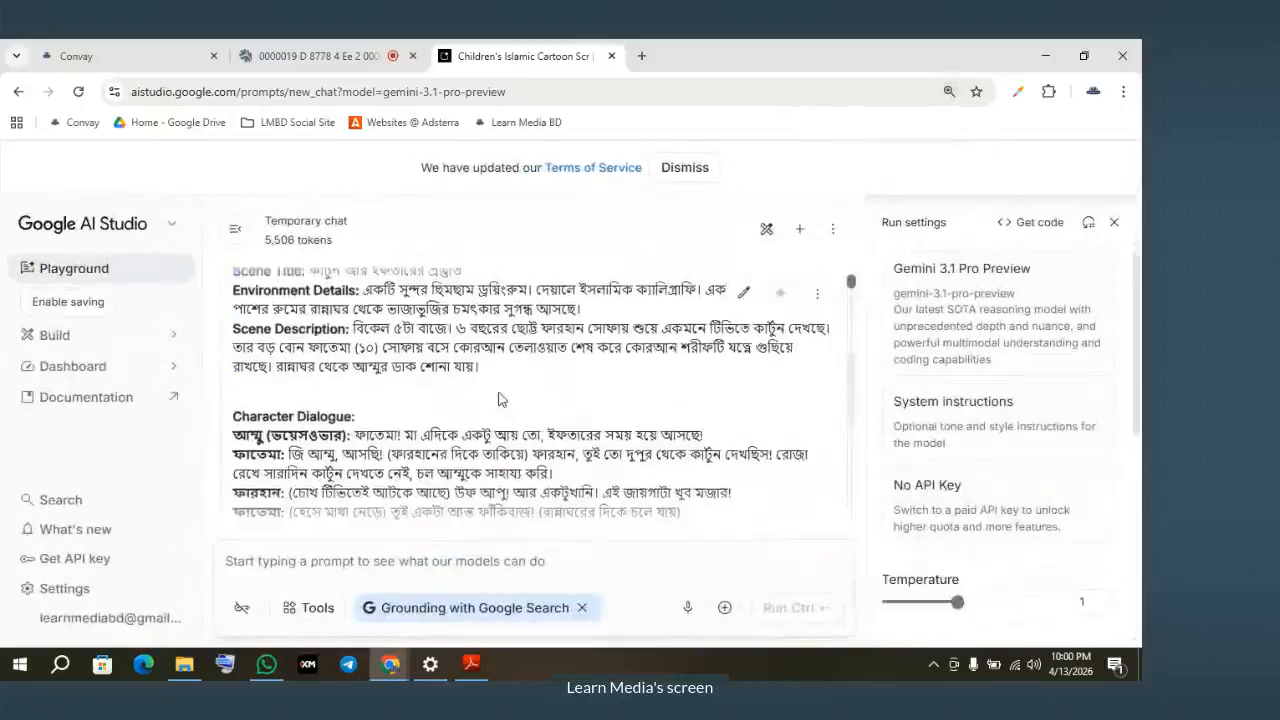
scroll(499, 399, "up", 1)
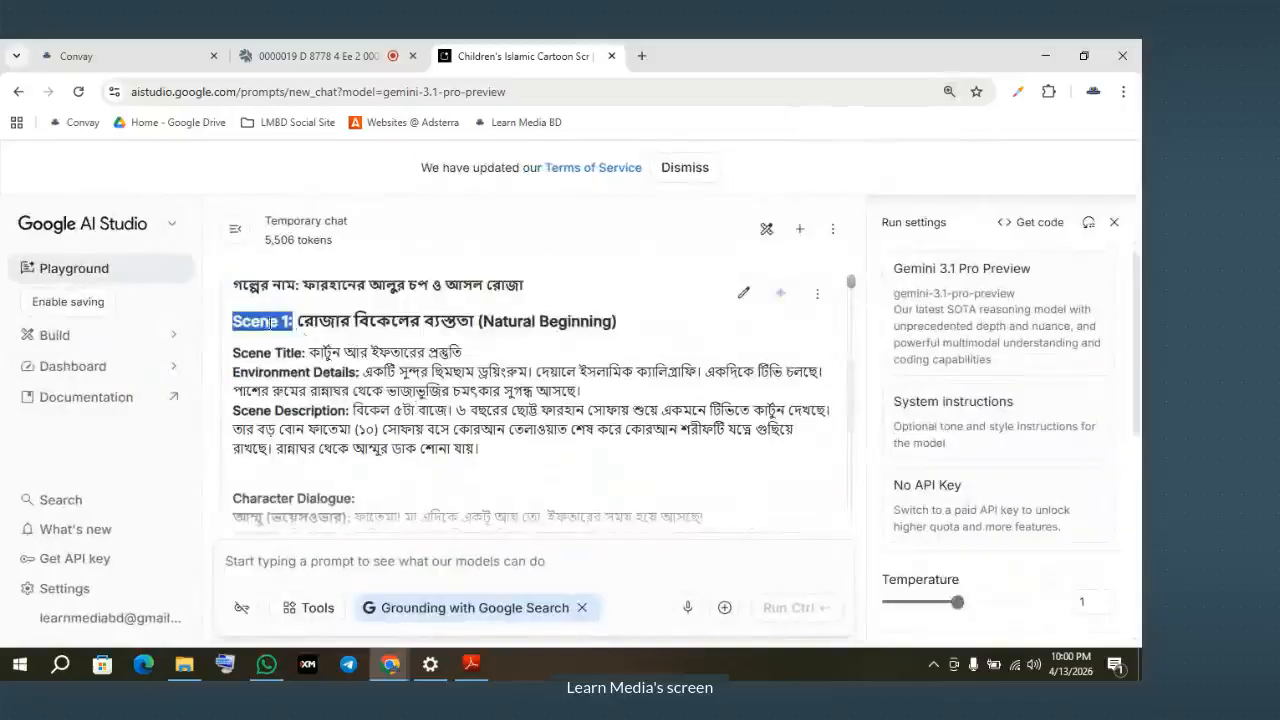
left_click_drag(293, 321, 297, 322)
Step: Switch to the prompt PDF in Adobe Reader and highlight the "Scene Title" requirement in its Scene Structure section
left_click(471, 663)
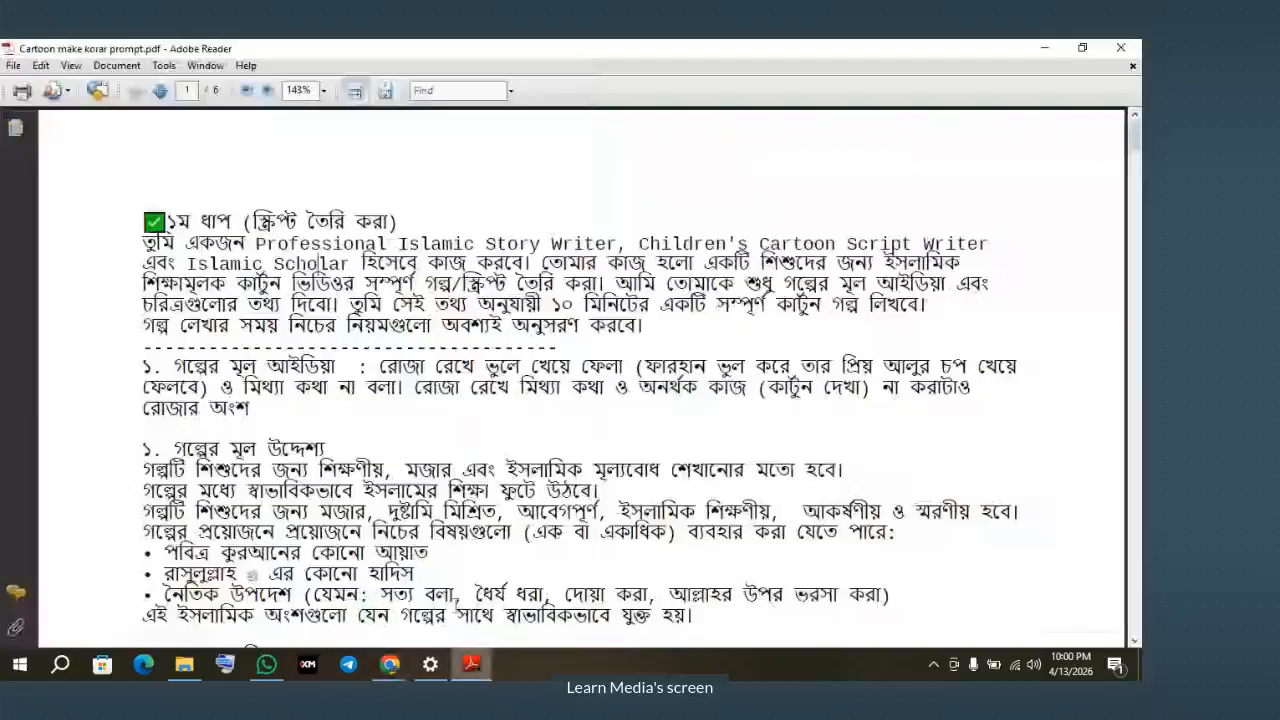
scroll(238, 407, "down", 10)
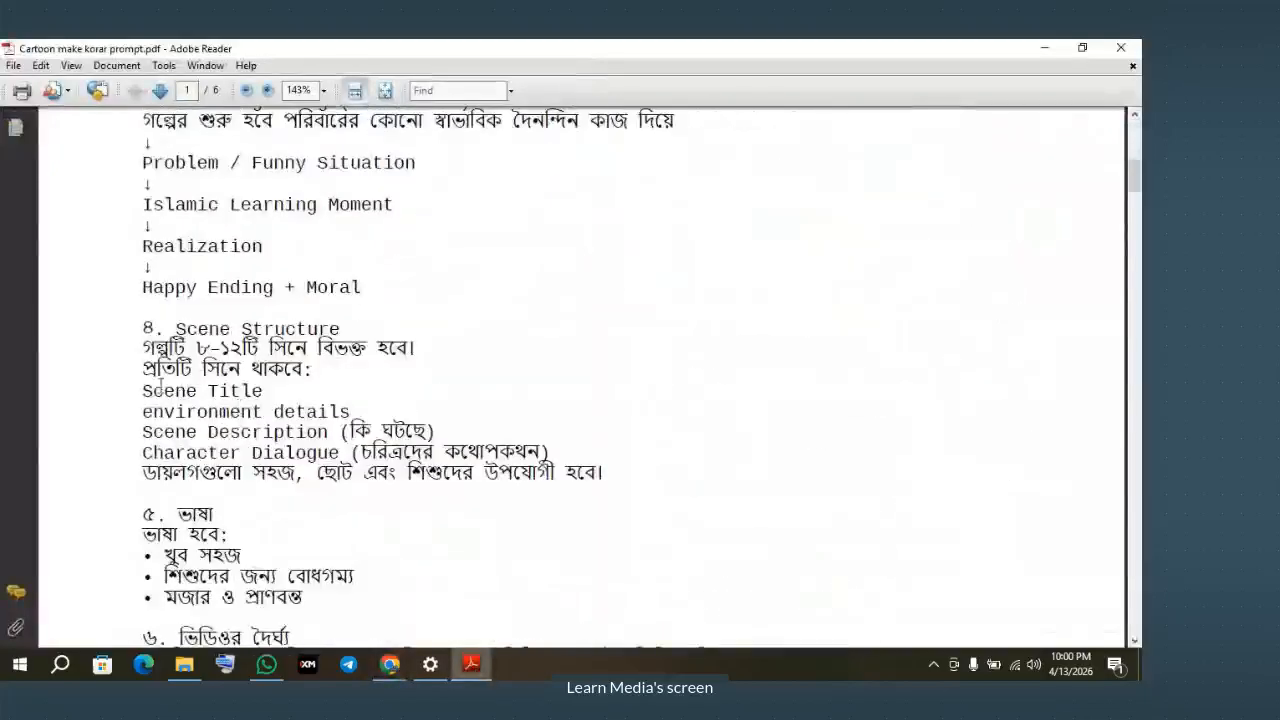
left_click_drag(143, 390, 278, 398)
left_click(268, 372)
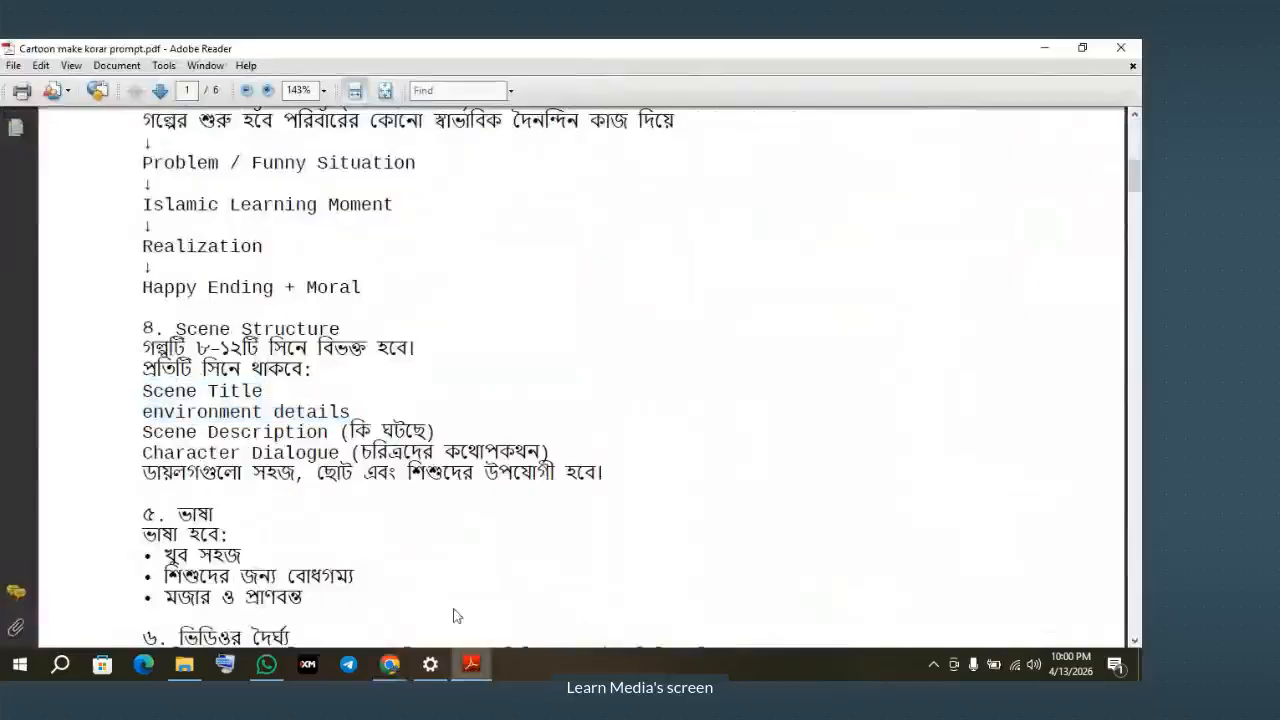
Step: Return to the AI Studio chat in Chrome and highlight Scene 1's "Natural Beginning" heading and its scene title
mouse_move(400, 666)
left_click(280, 585)
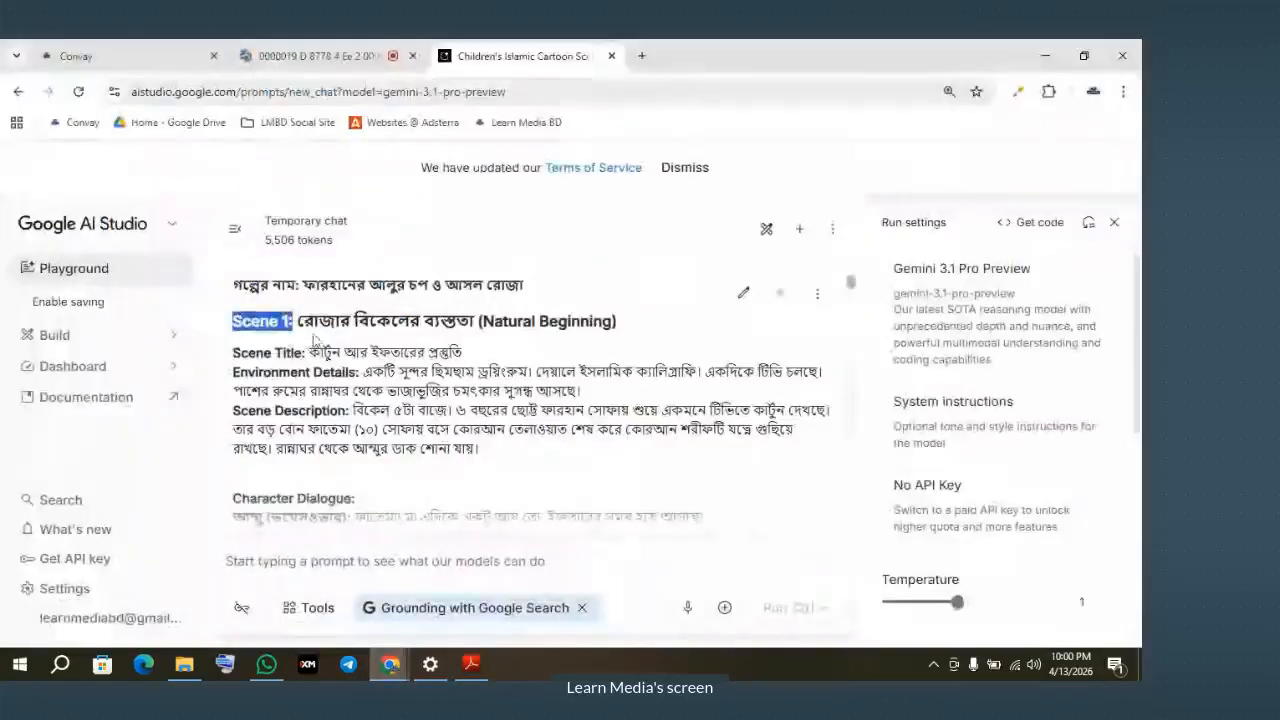
left_click_drag(302, 316, 624, 329)
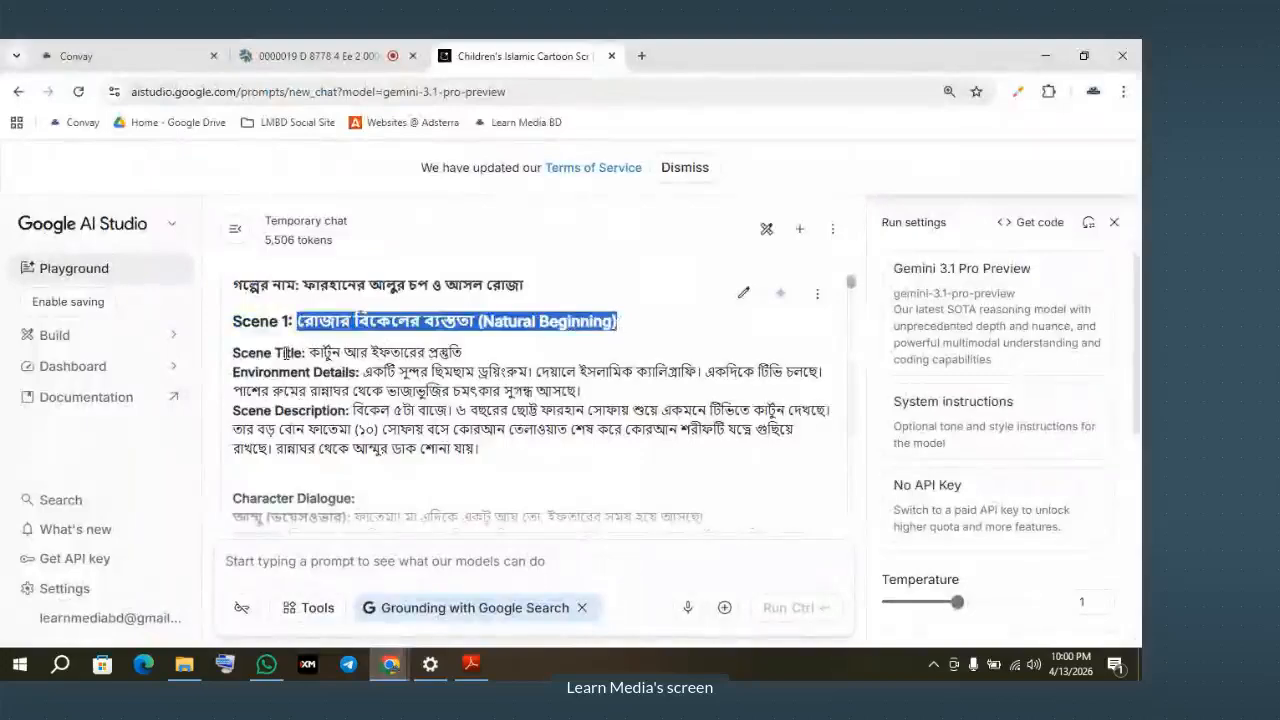
left_click(286, 352)
left_click_drag(316, 352, 607, 398)
left_click(468, 356)
Step: Point out Scene 1's environment description and highlight its "Environment Details" label
left_click(366, 372)
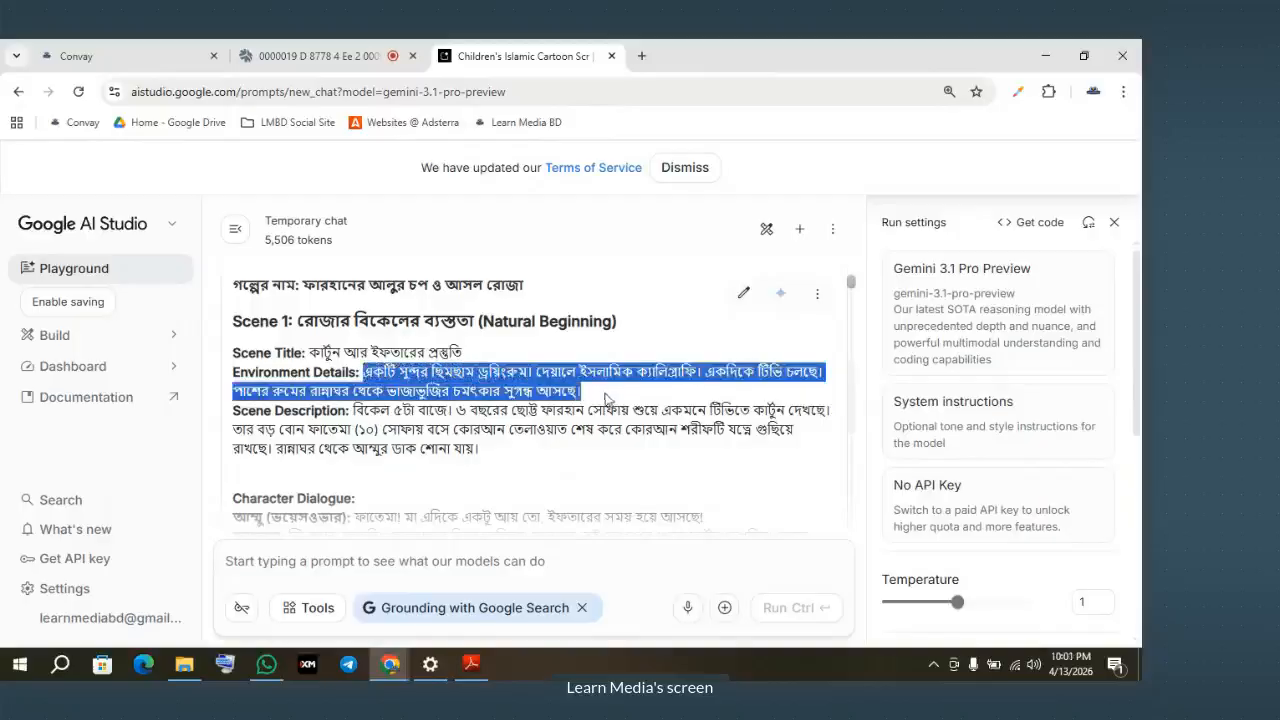
left_click(398, 390)
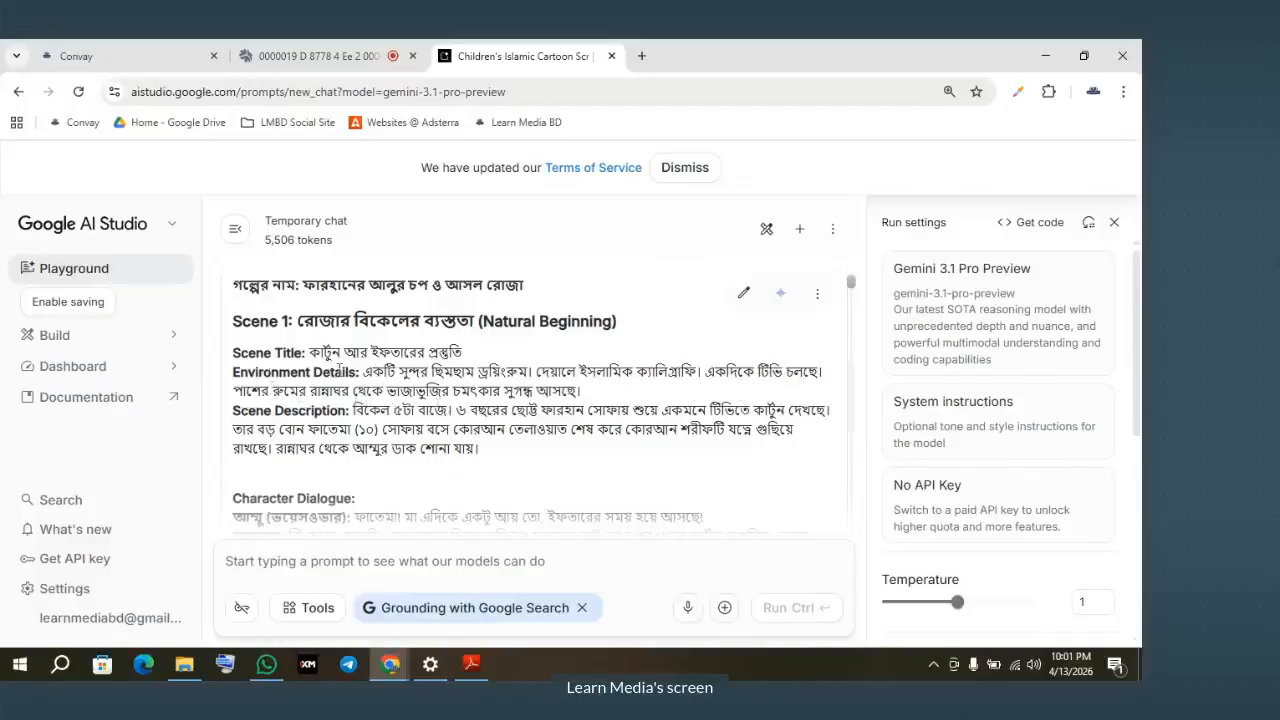
left_click_drag(233, 371, 358, 371)
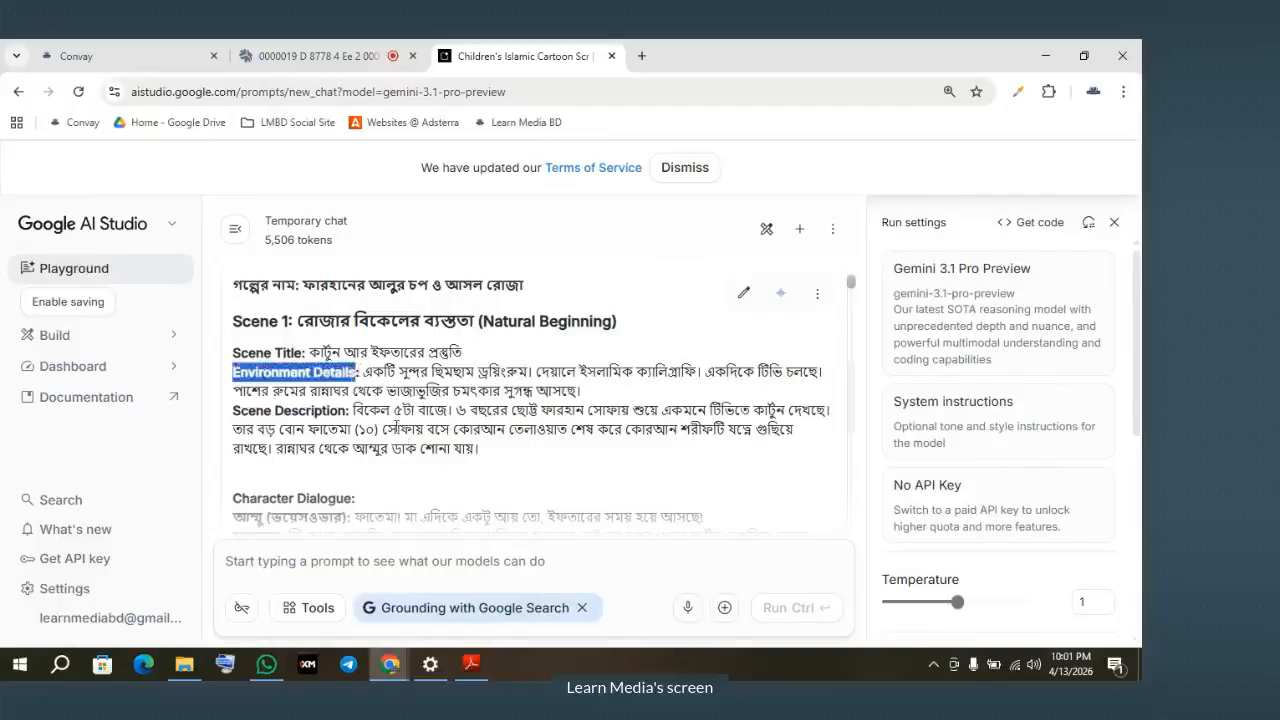
left_click(375, 427)
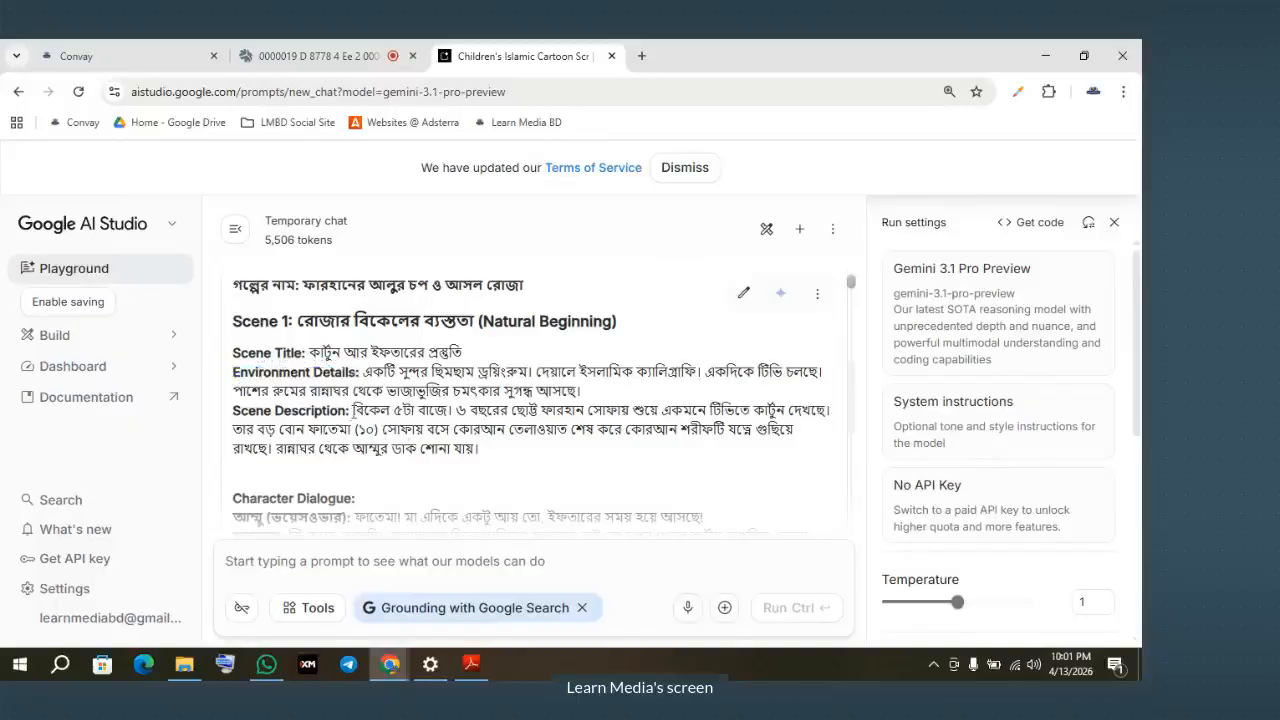
Step: Highlight the Scene 1 description's passages about the boy watching television and his sister reciting the Quran
left_click_drag(352, 410, 737, 410)
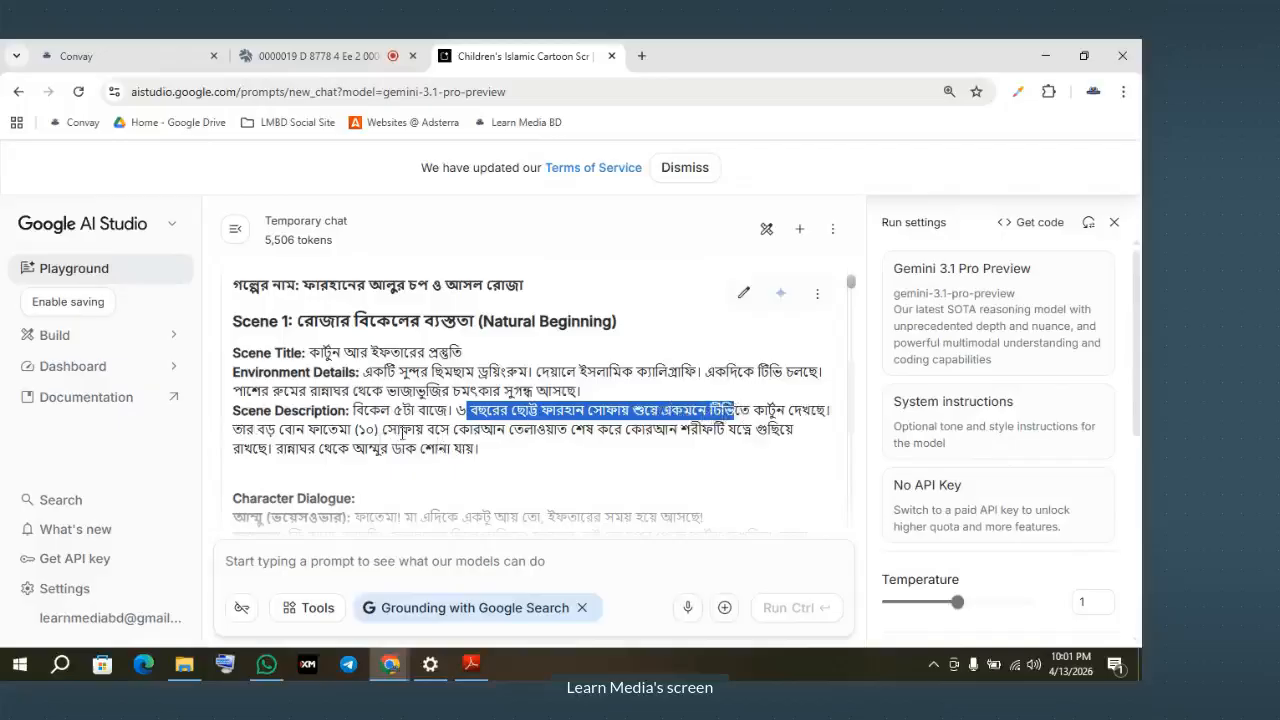
left_click_drag(383, 429, 668, 430)
scroll(480, 434, "down", 2)
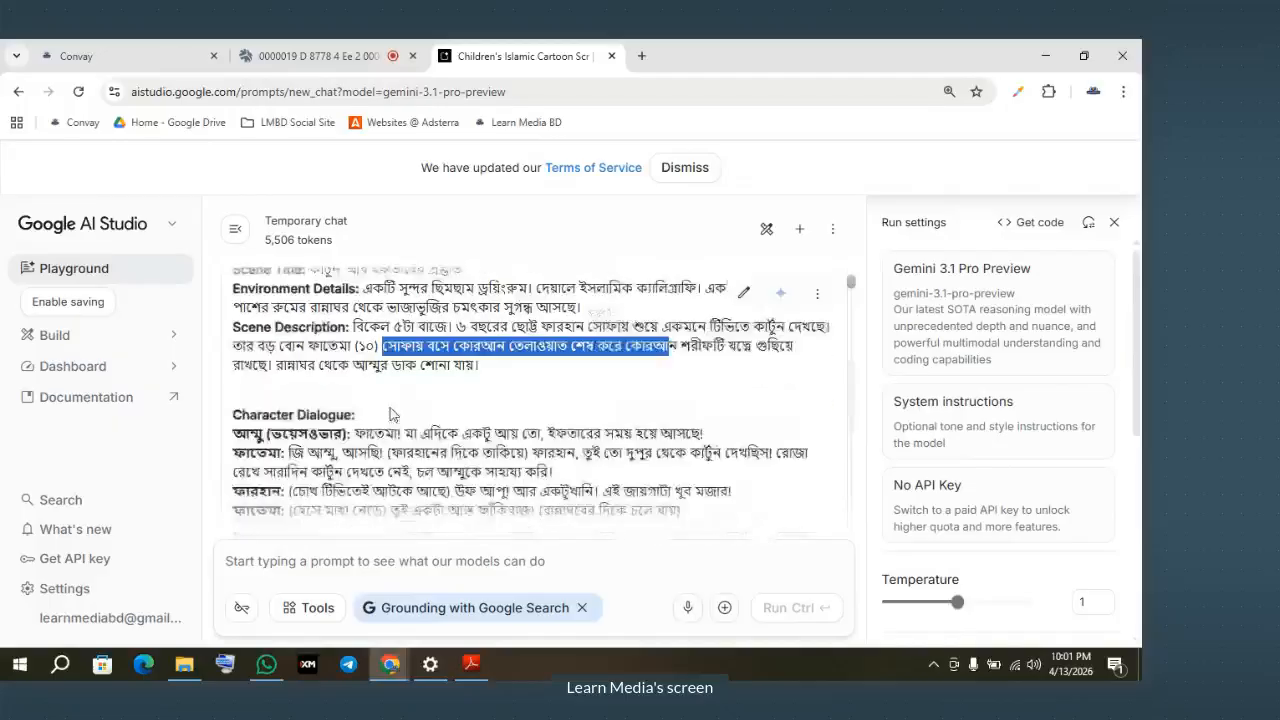
Step: Highlight the mother's line about iftar time and the daughter's opening reply in Scene 1's Character Dialogue
scroll(355, 398, "up", 2)
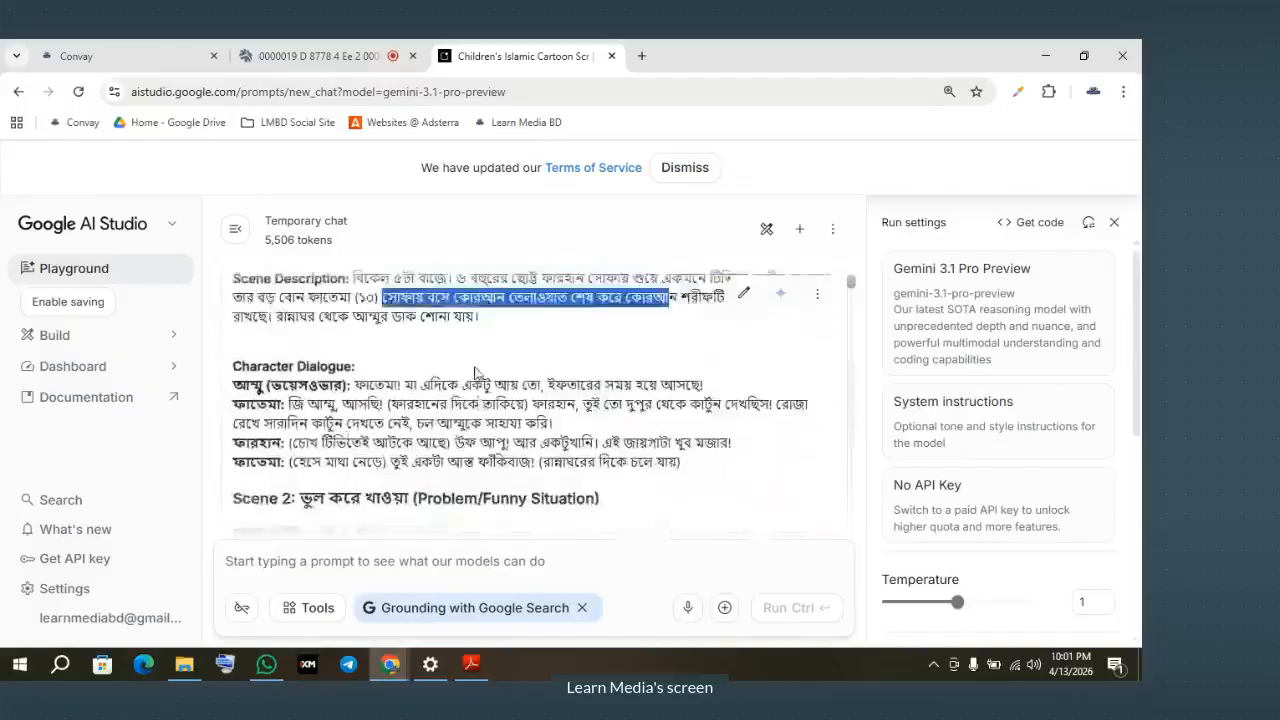
scroll(364, 395, "down", 1)
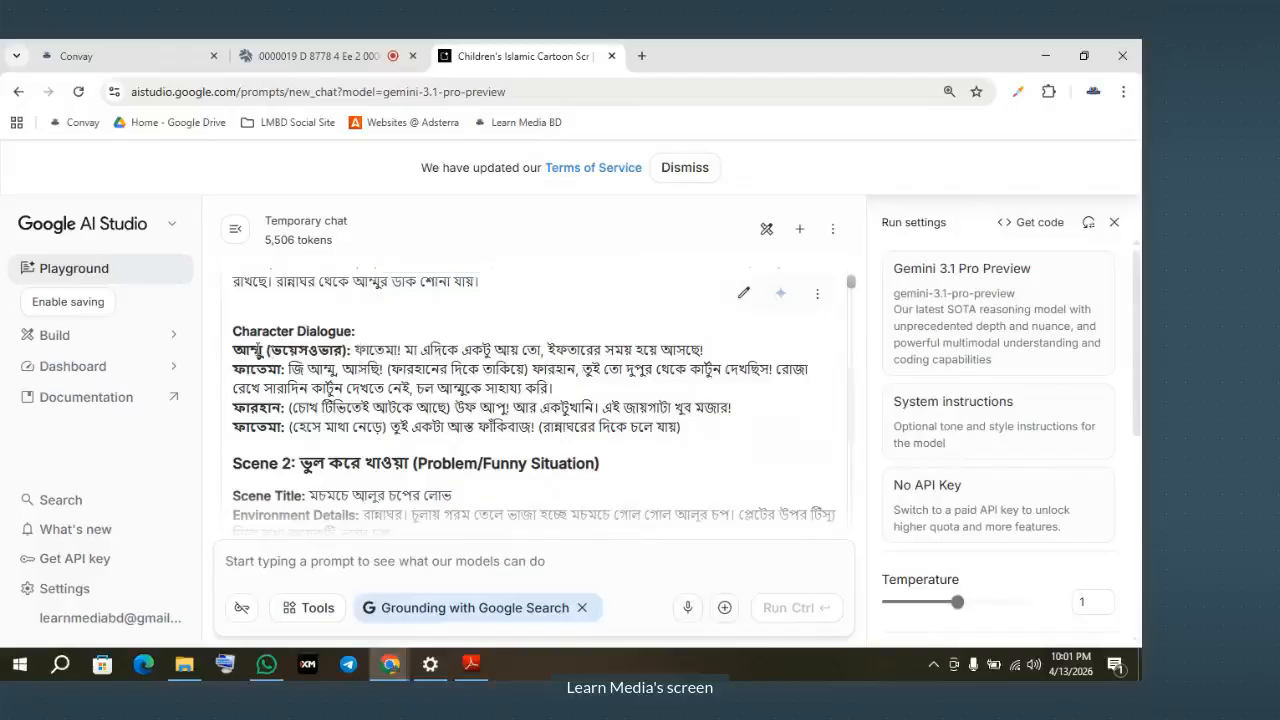
left_click_drag(236, 349, 256, 351)
left_click_drag(544, 349, 704, 349)
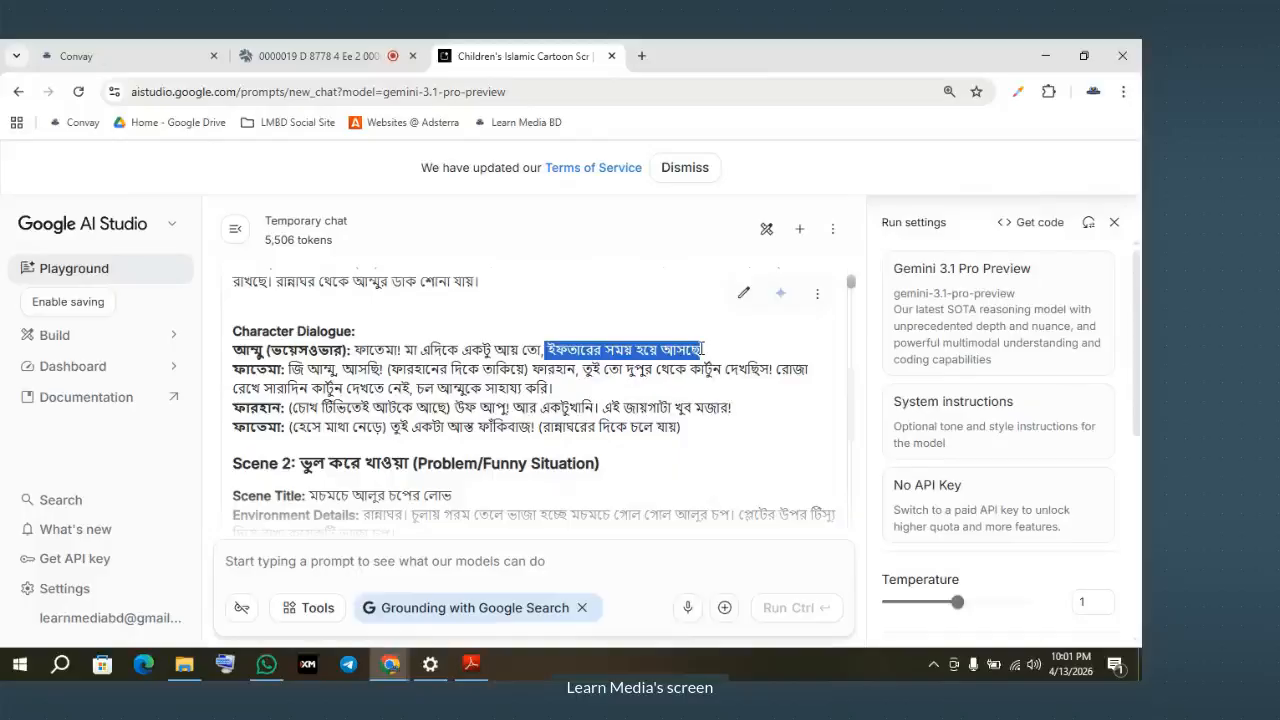
left_click(308, 370)
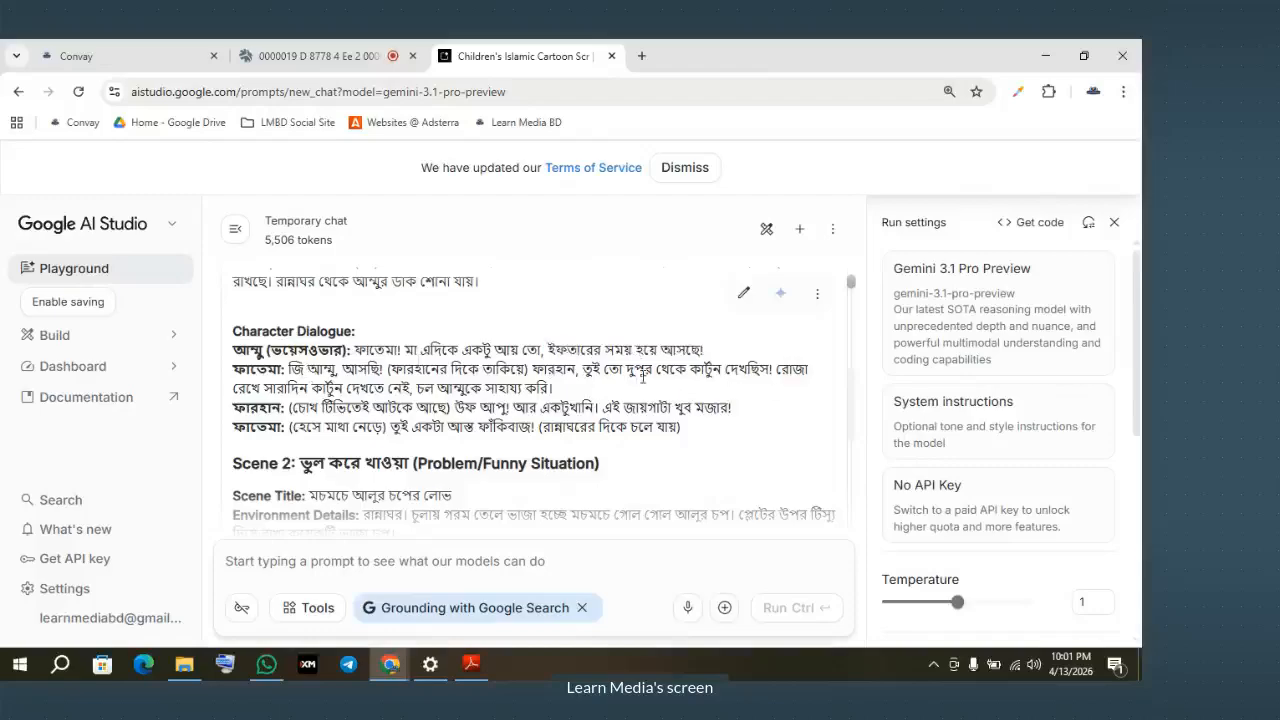
scroll(563, 371, "down", 2)
scroll(362, 367, "up", 2)
left_click_drag(288, 369, 385, 369)
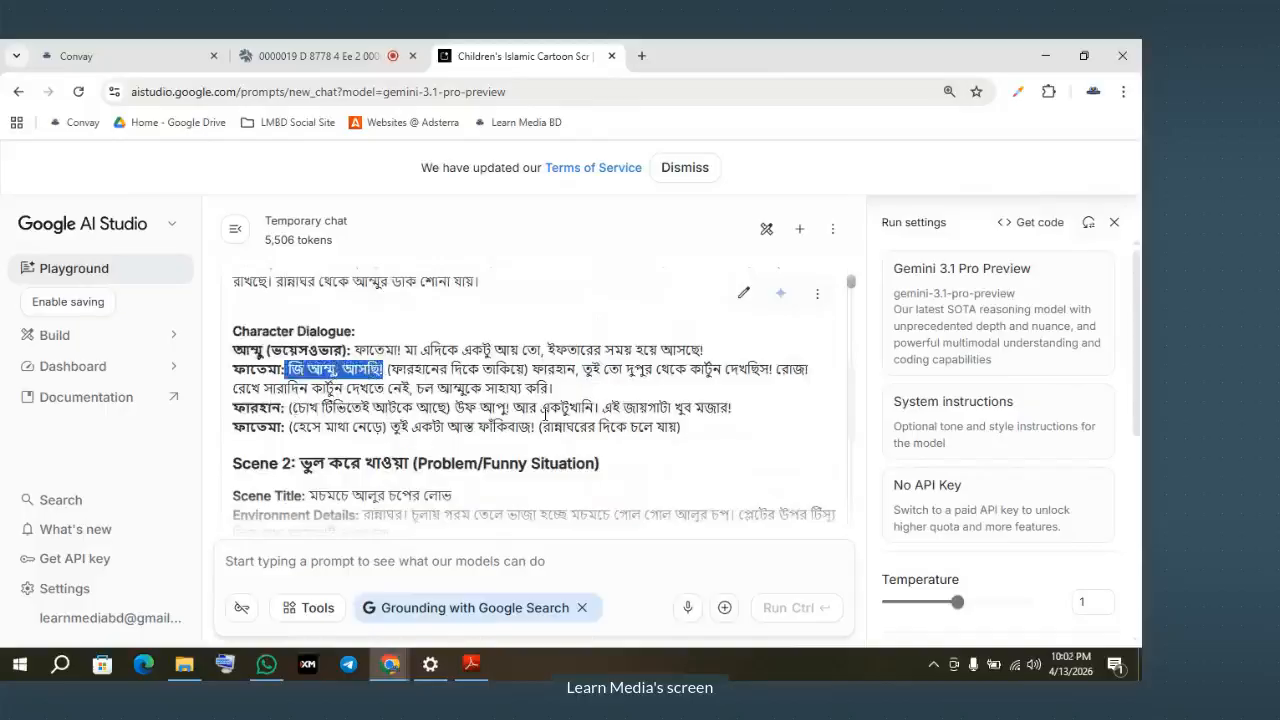
Step: Highlight the sister's scolding about cartoons, the boy's answer and her closing remark in Scene 1's dialogue
left_click_drag(455, 408, 498, 408)
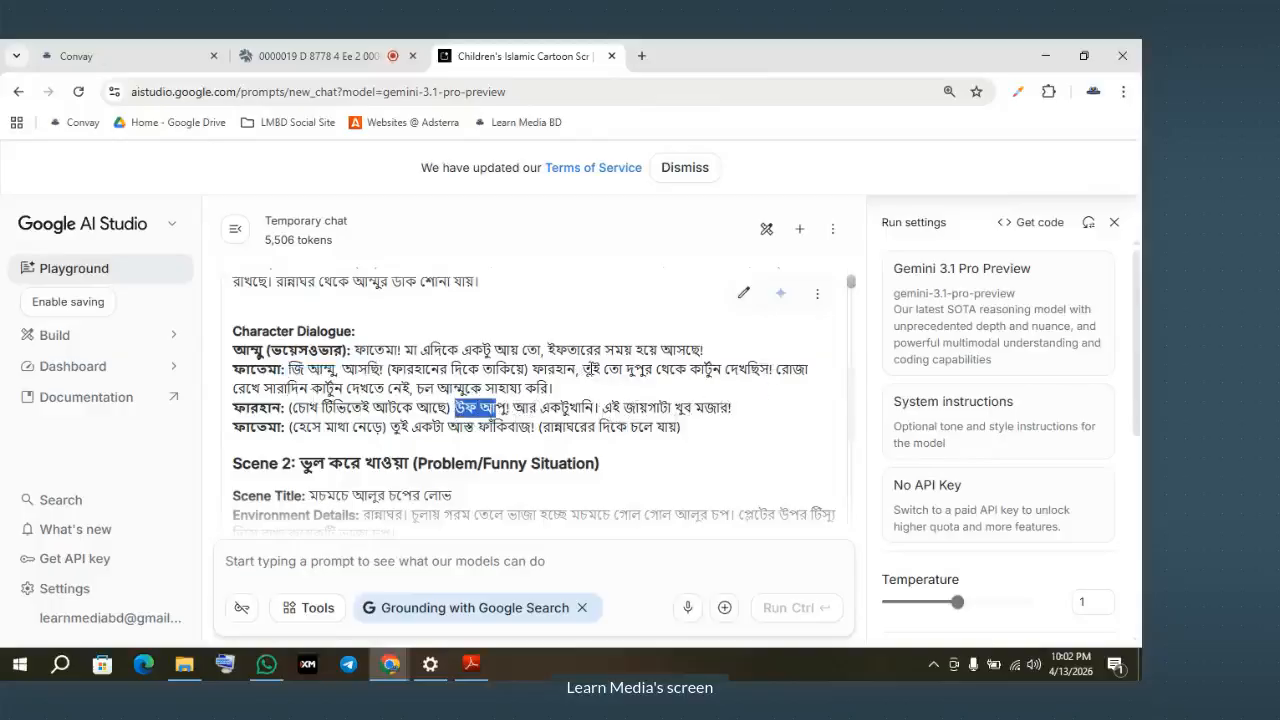
left_click_drag(596, 371, 568, 390)
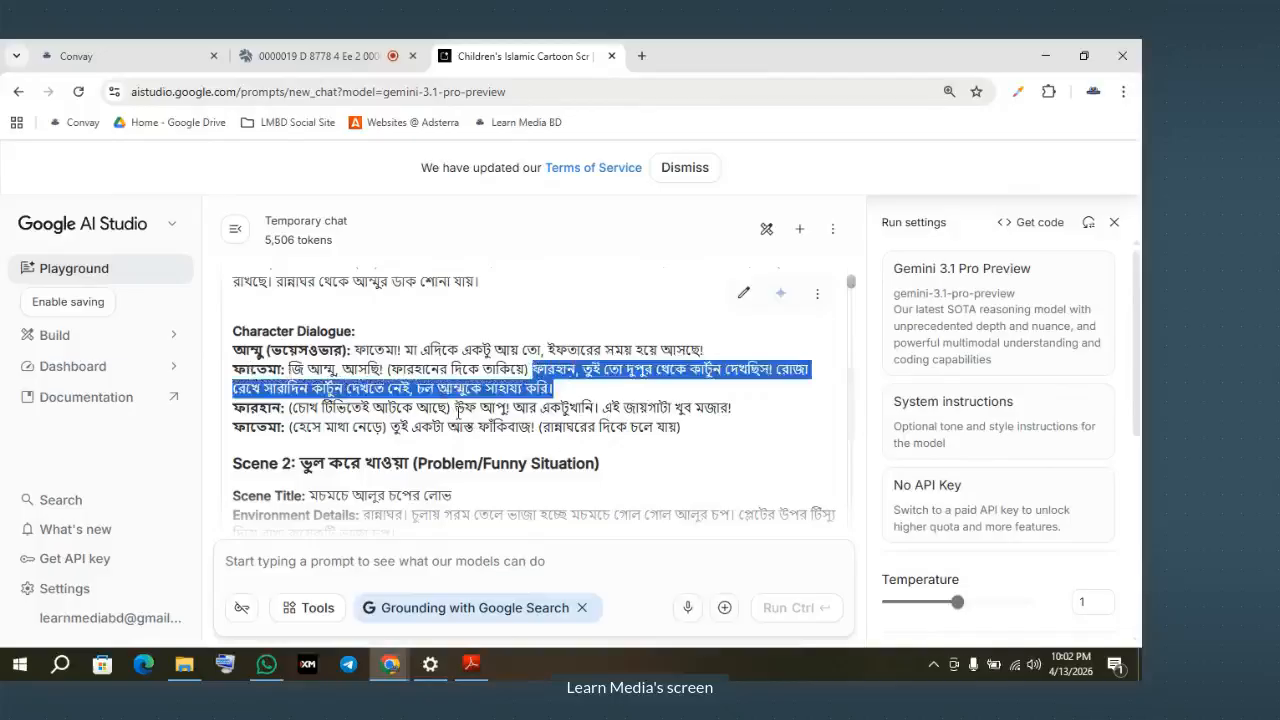
left_click_drag(458, 410, 741, 413)
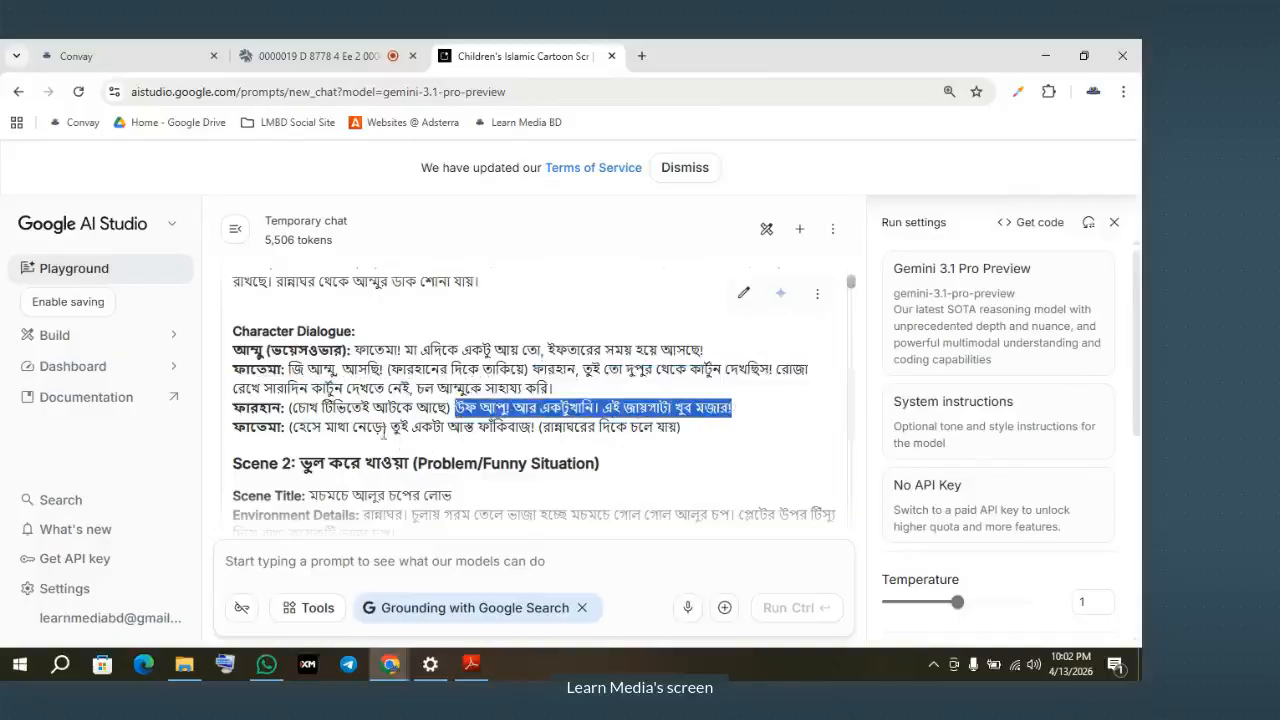
left_click(388, 427)
left_click_drag(408, 430, 537, 434)
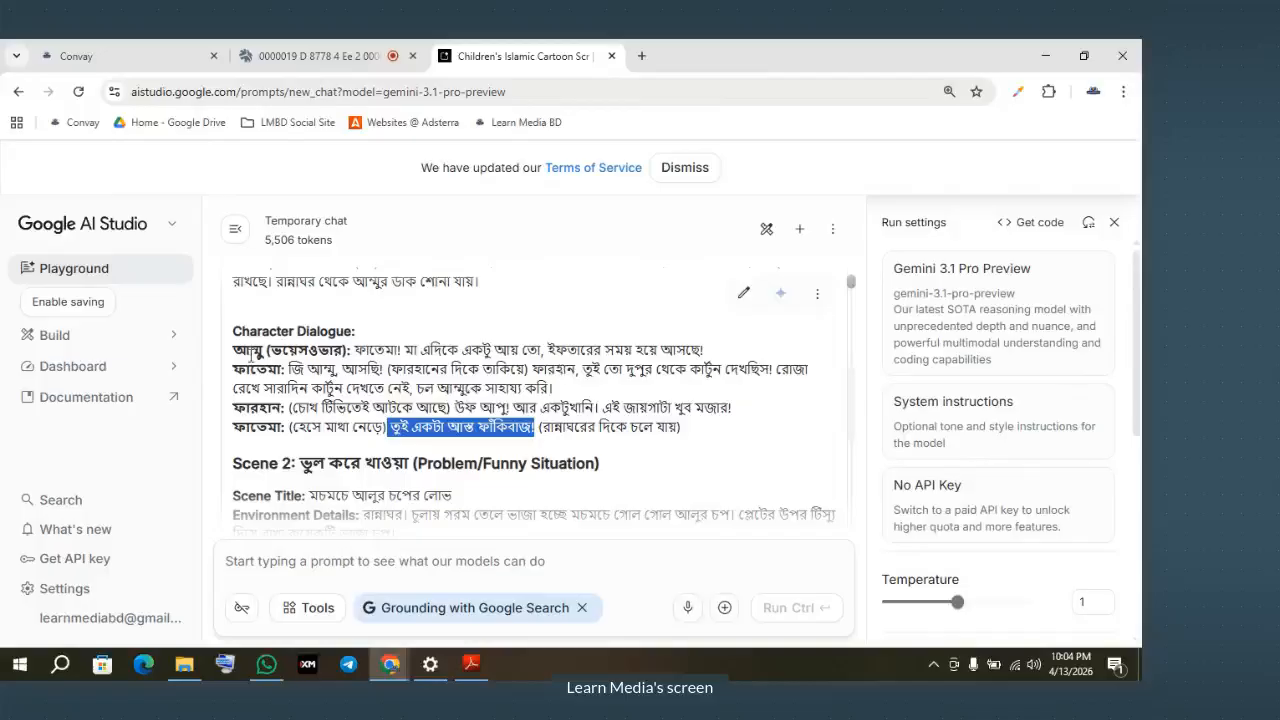
Step: Review Scene 1 again and skim the following scenes down to the family's iftar scene and its moral
scroll(308, 350, "up", 1)
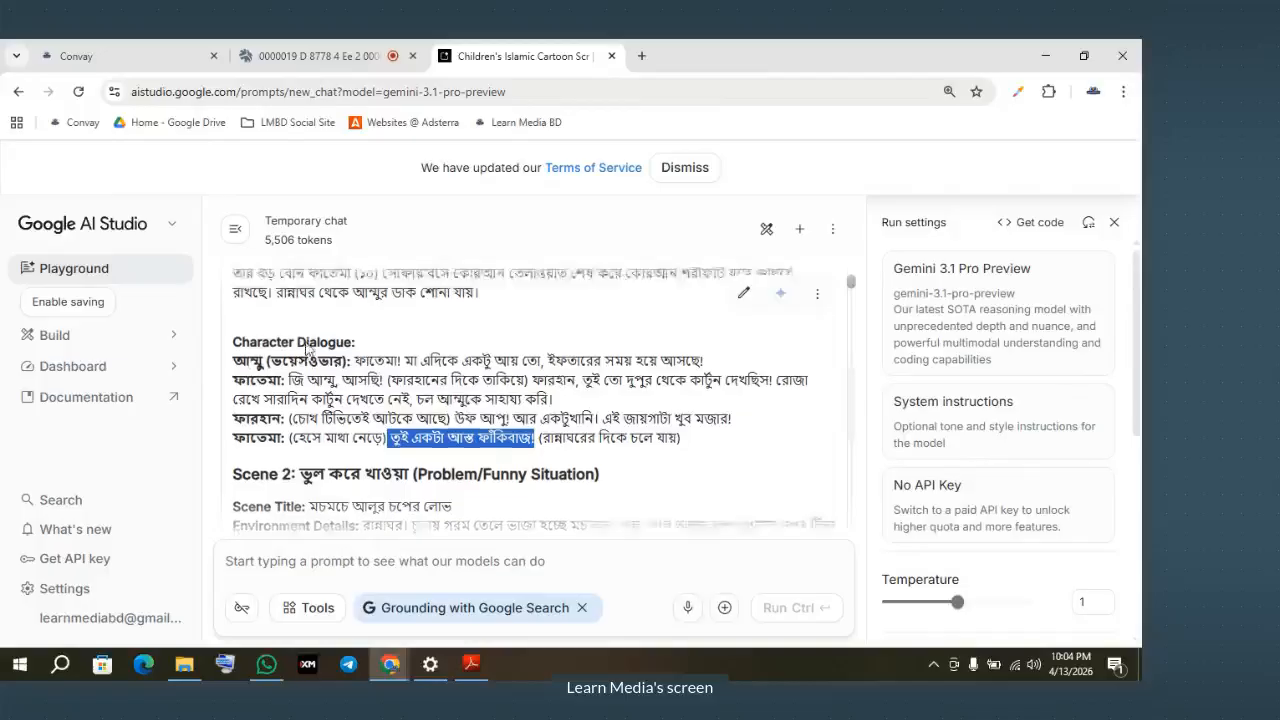
scroll(308, 350, "up", 1)
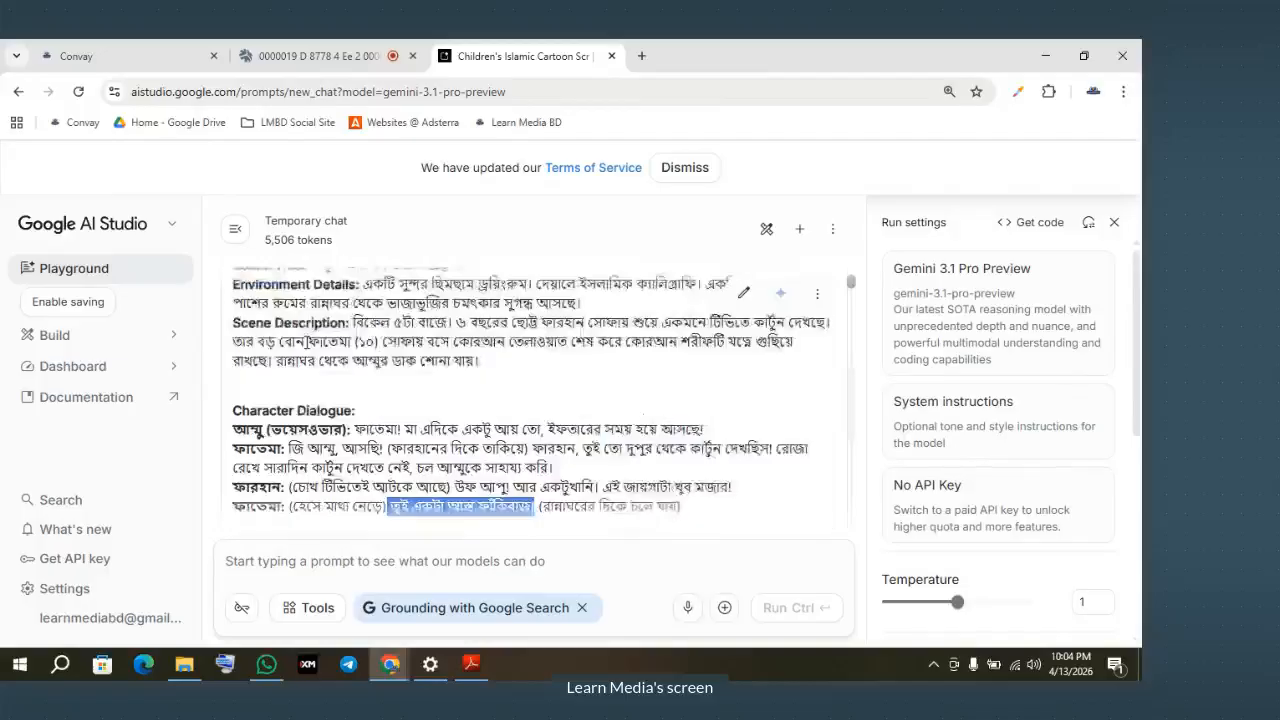
scroll(255, 352, "up", 1)
scroll(255, 352, "down", 1)
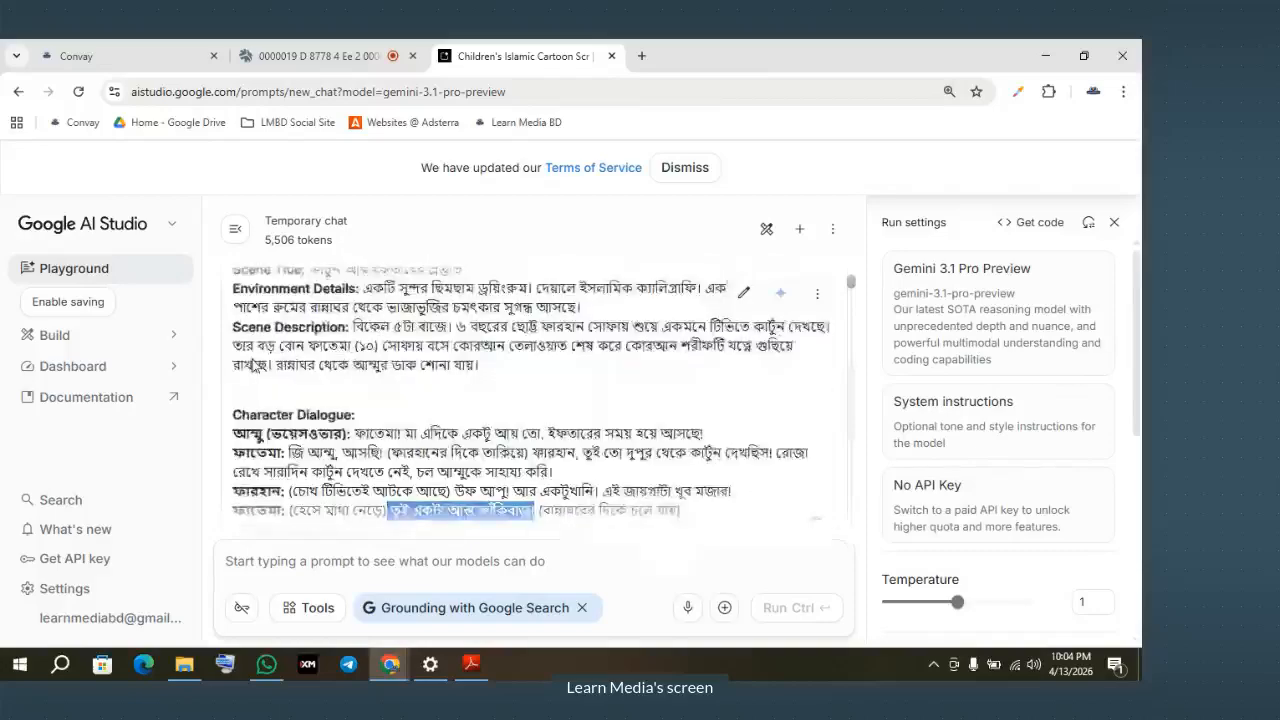
scroll(258, 366, "down", 3)
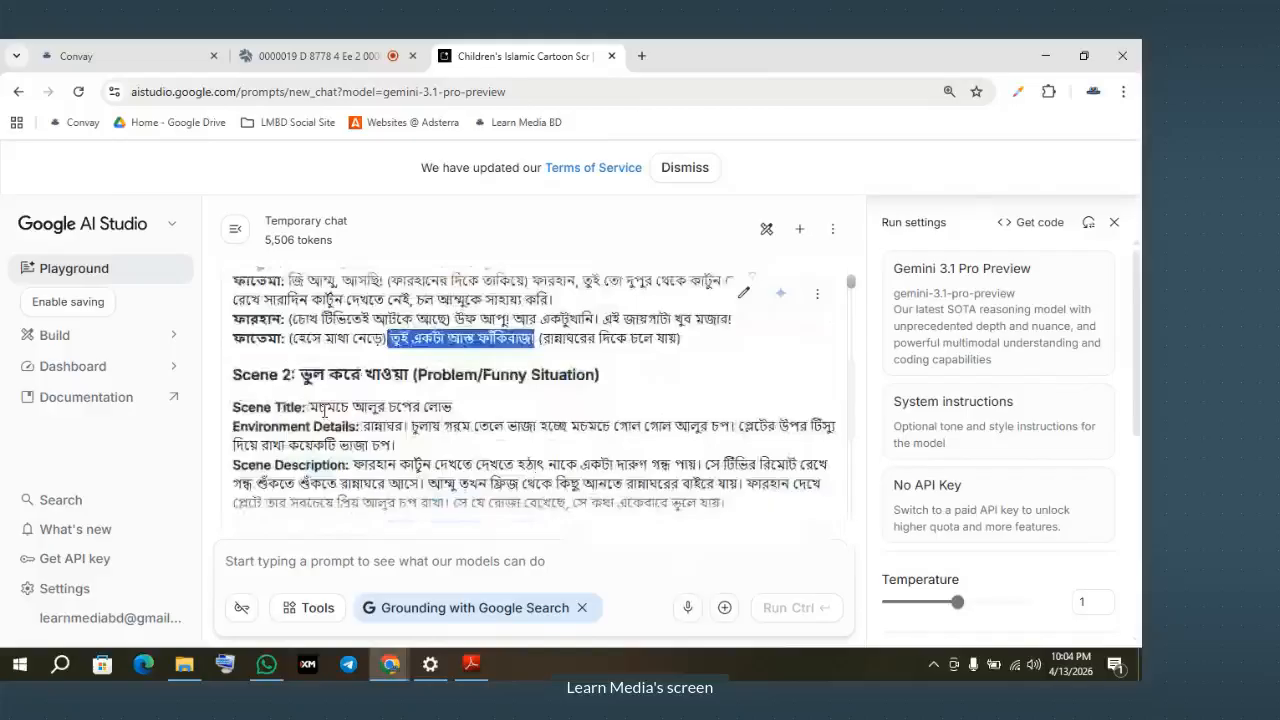
scroll(340, 420, "down", 3)
scroll(340, 426, "down", 5)
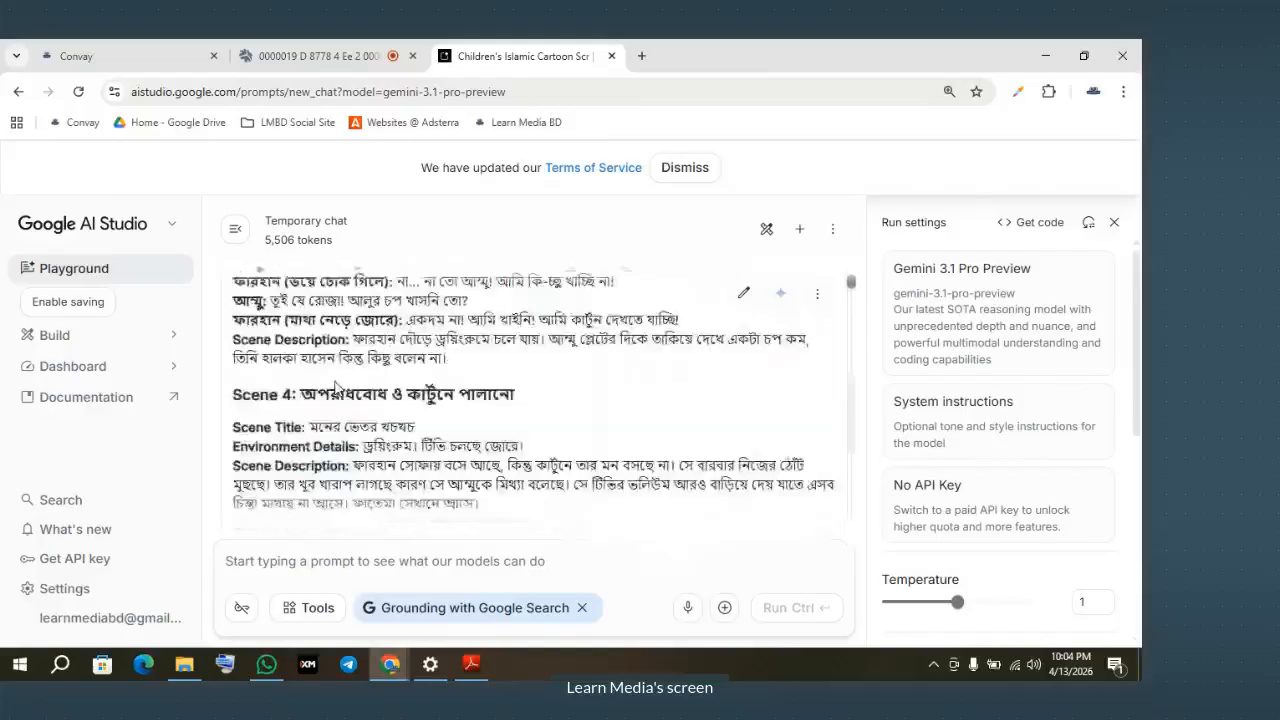
scroll(323, 390, "down", 5)
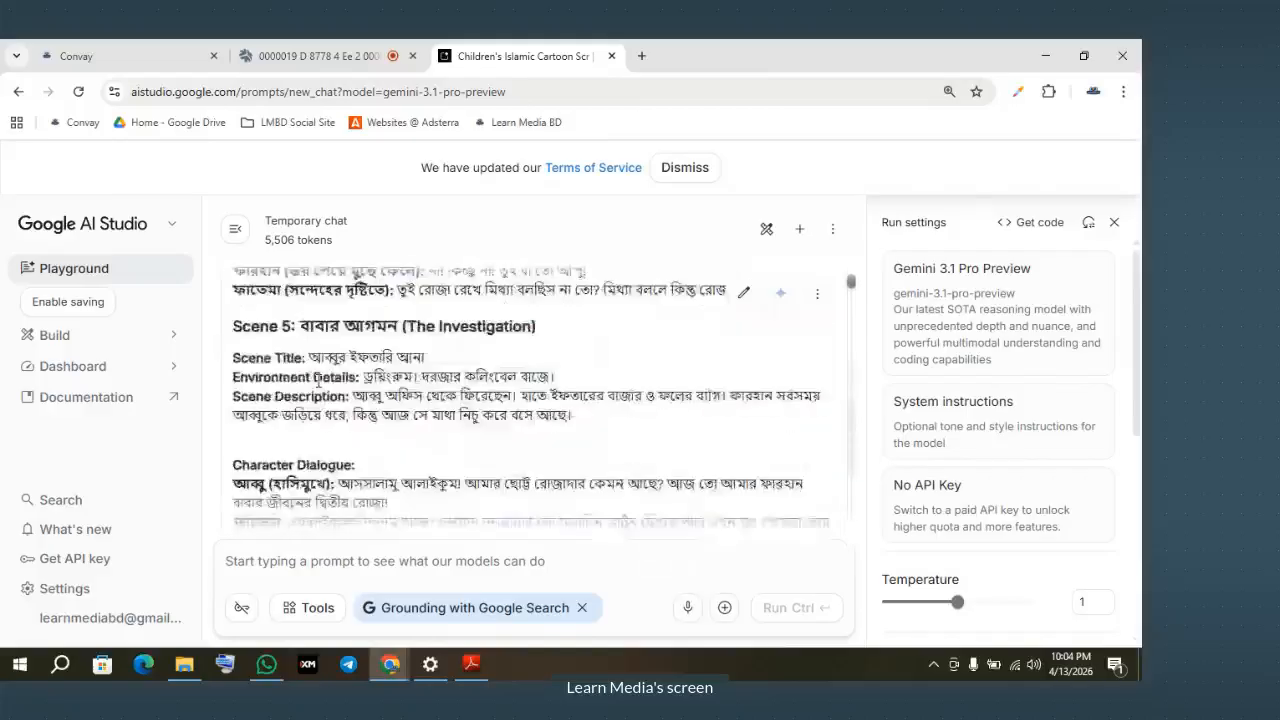
scroll(318, 380, "down", 10)
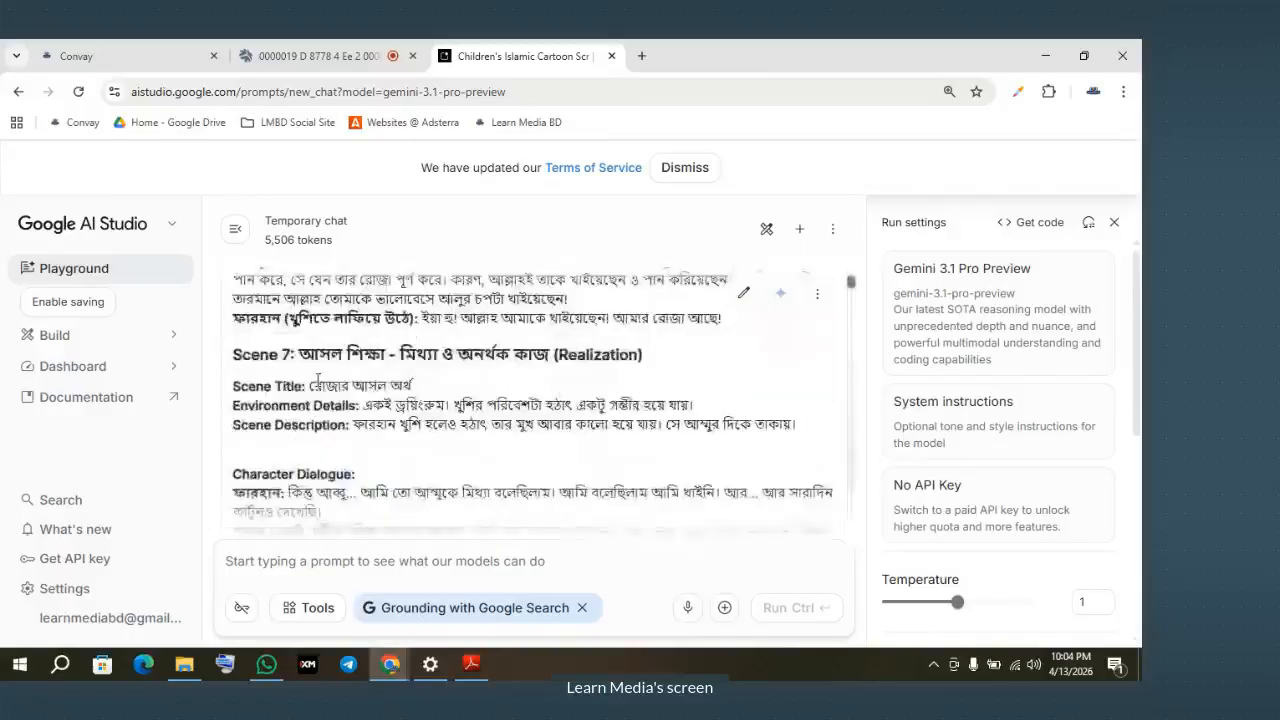
scroll(318, 378, "down", 15)
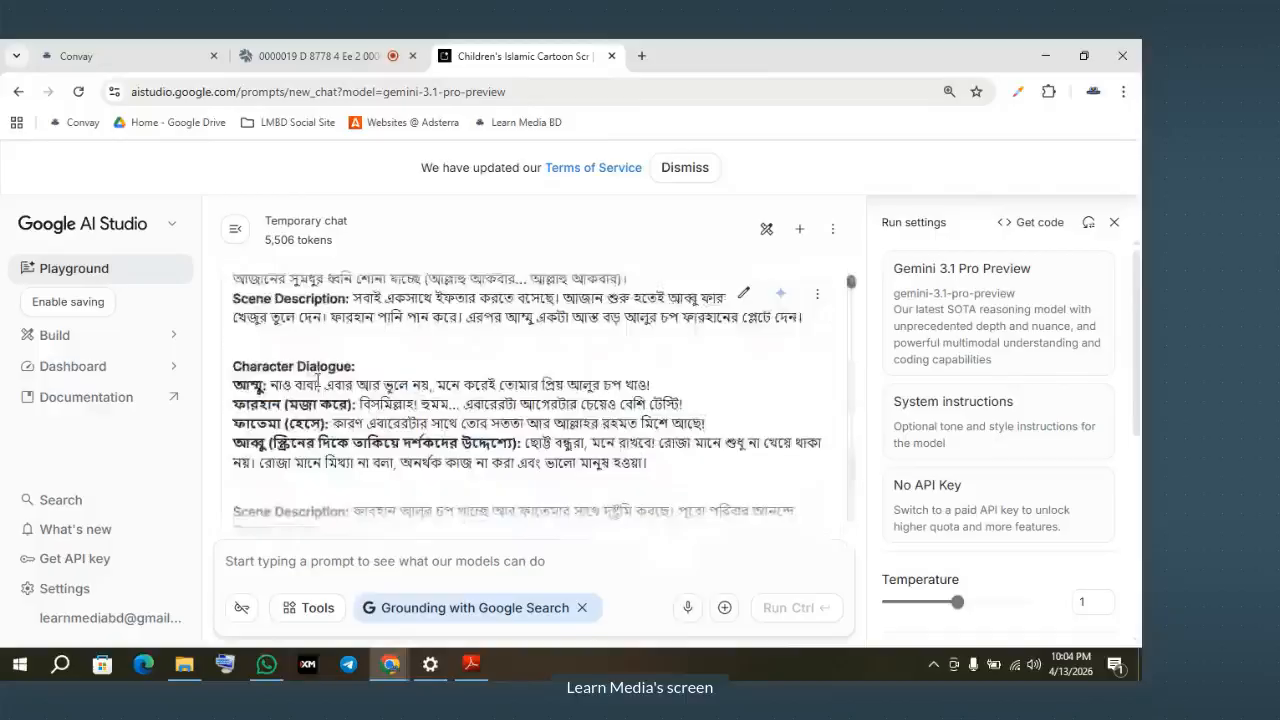
Step: Copy the whole generated cartoon script, from the story title through the closing fade-out line, into a new Notepad document
scroll(318, 378, "down", 2)
scroll(300, 383, "up", 3)
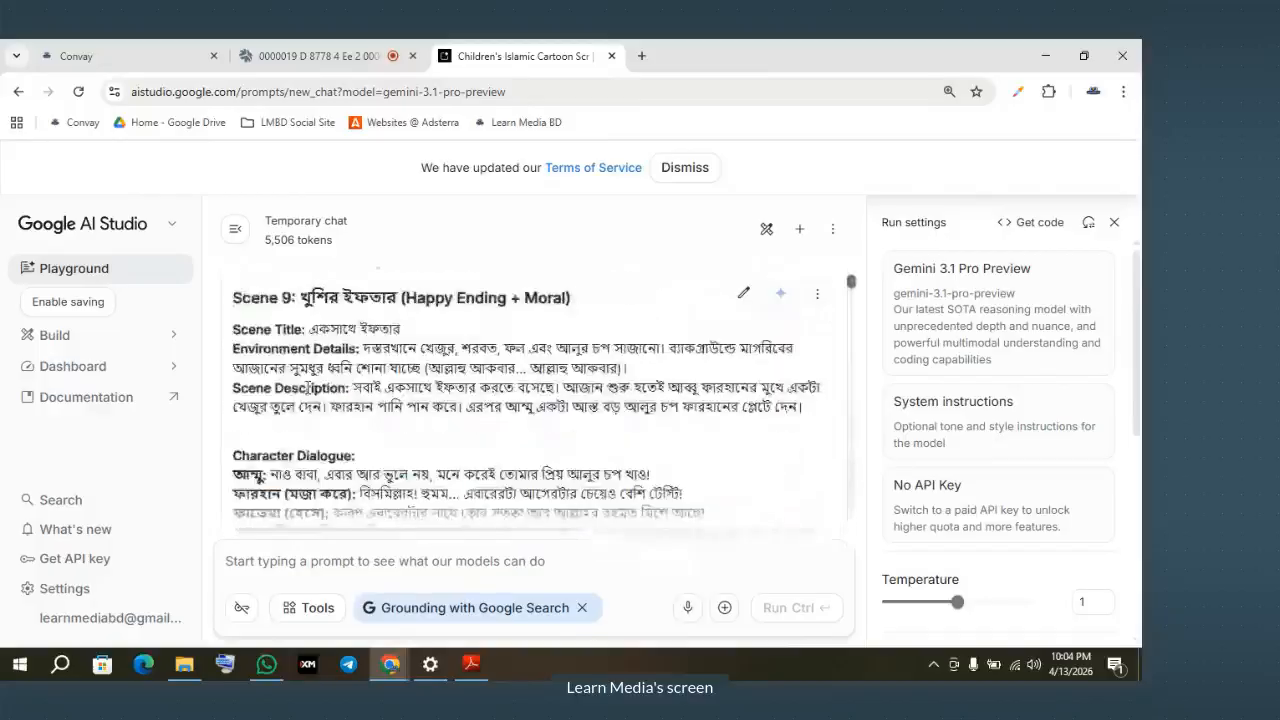
scroll(308, 387, "down", 5)
scroll(308, 387, "up", 3)
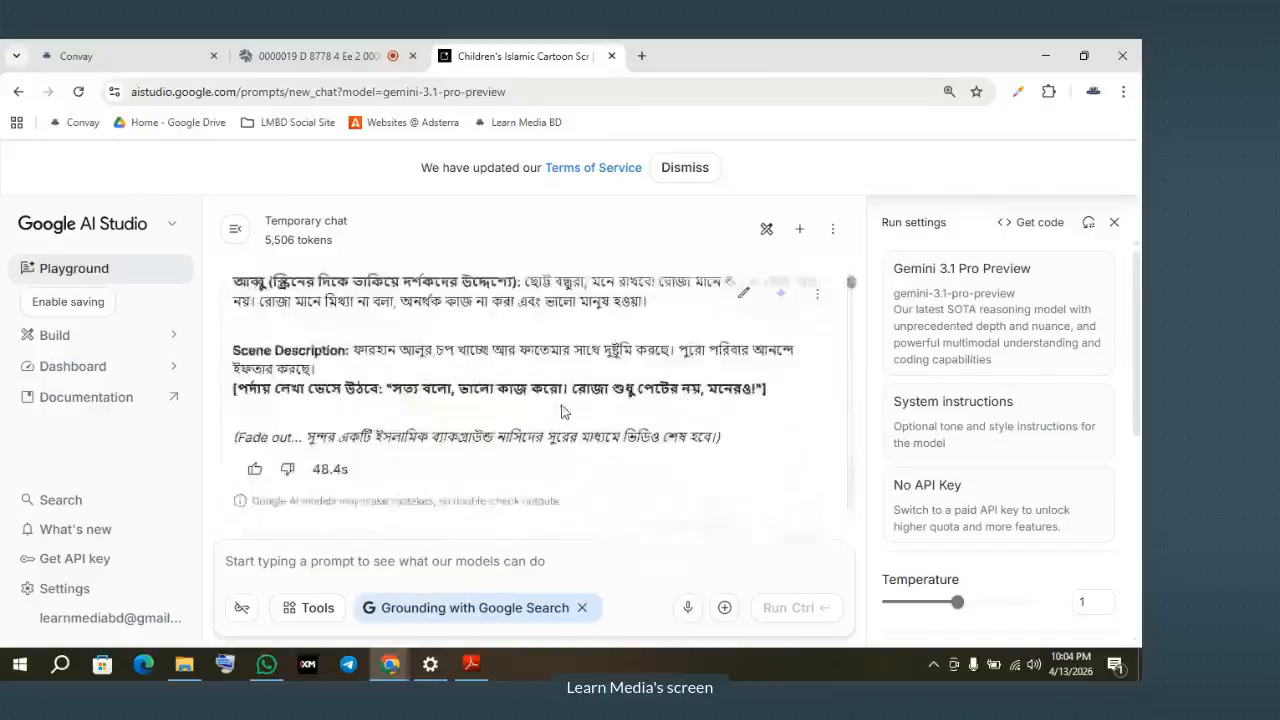
scroll(391, 395, "up", 15)
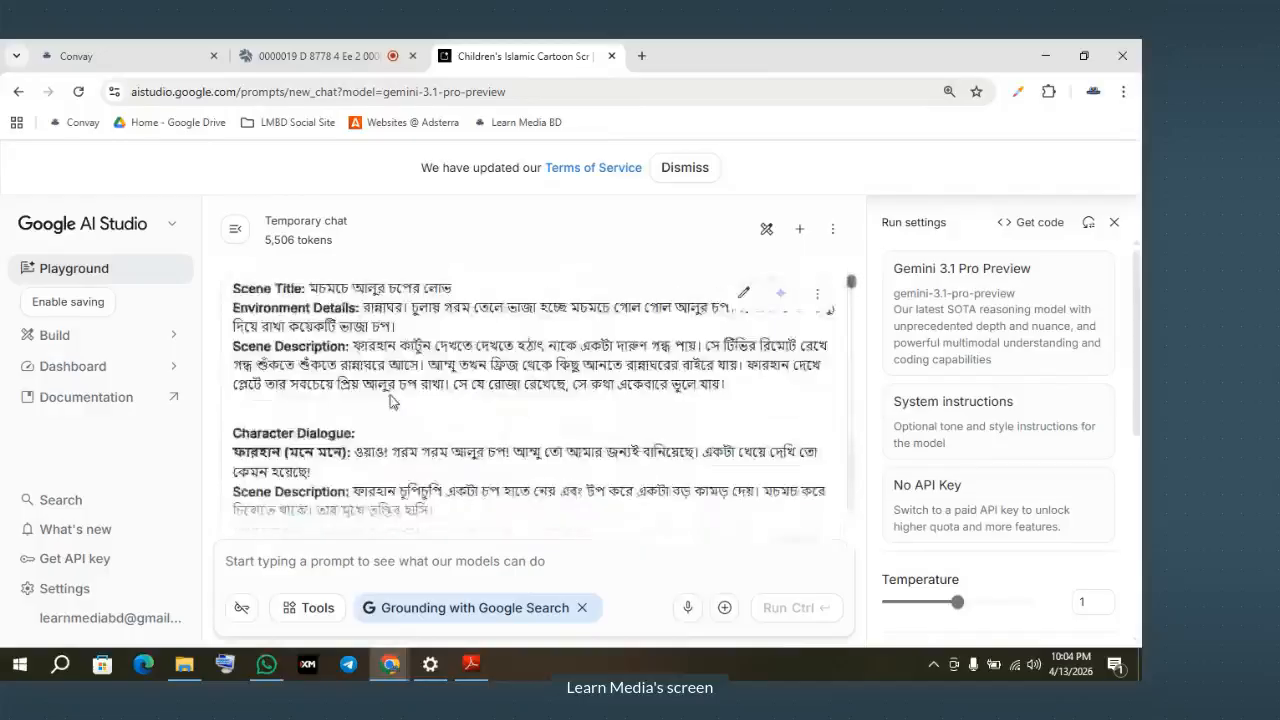
scroll(391, 395, "up", 15)
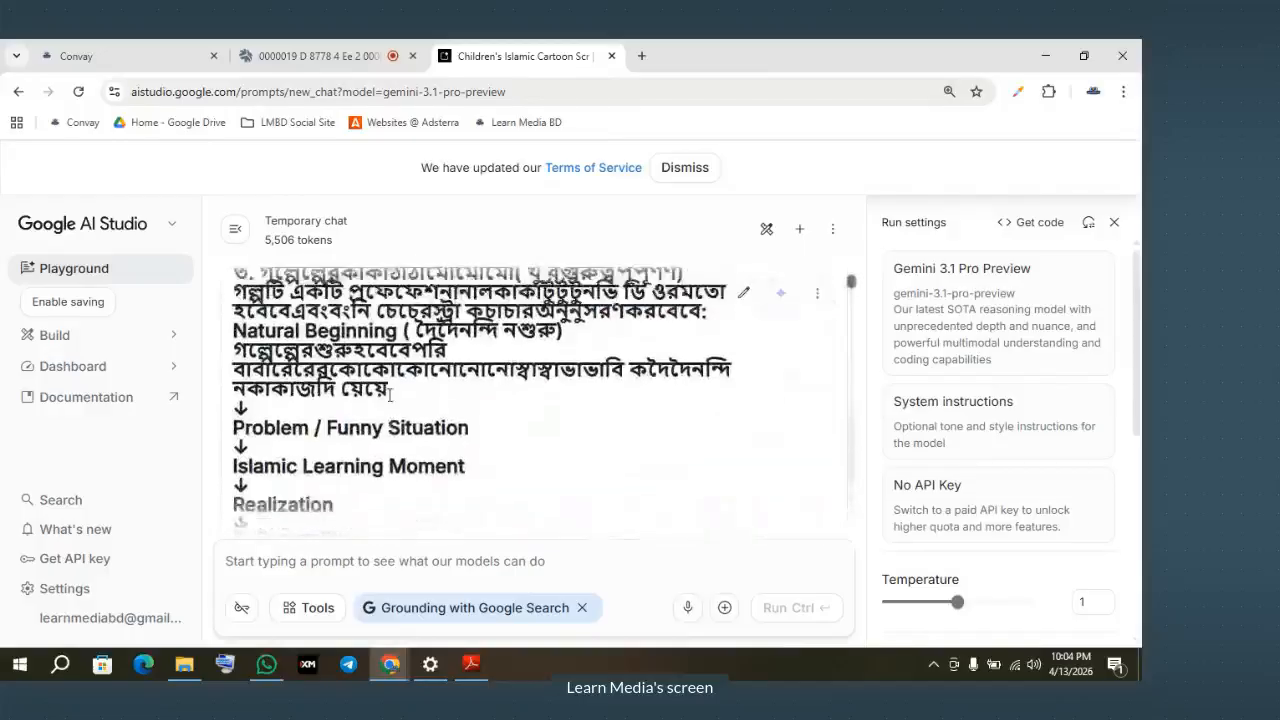
scroll(388, 398, "down", 5)
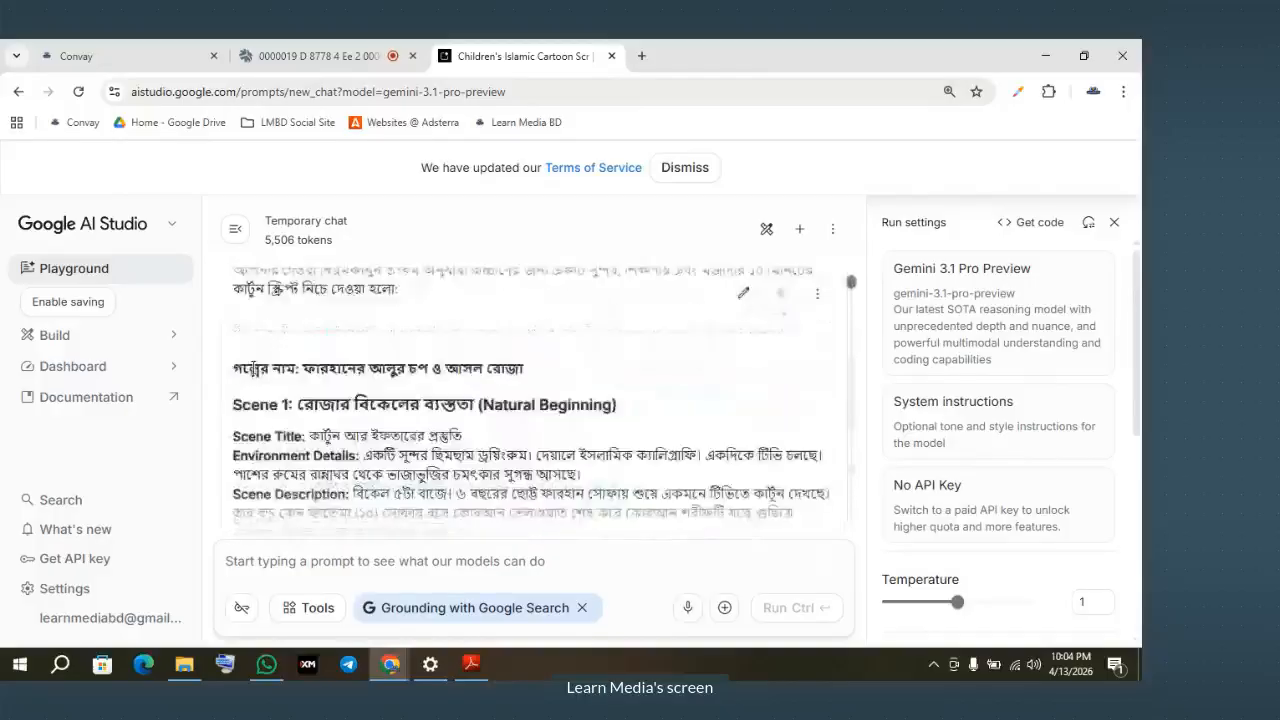
scroll(244, 362, "up", 1)
left_click_drag(244, 362, 766, 396)
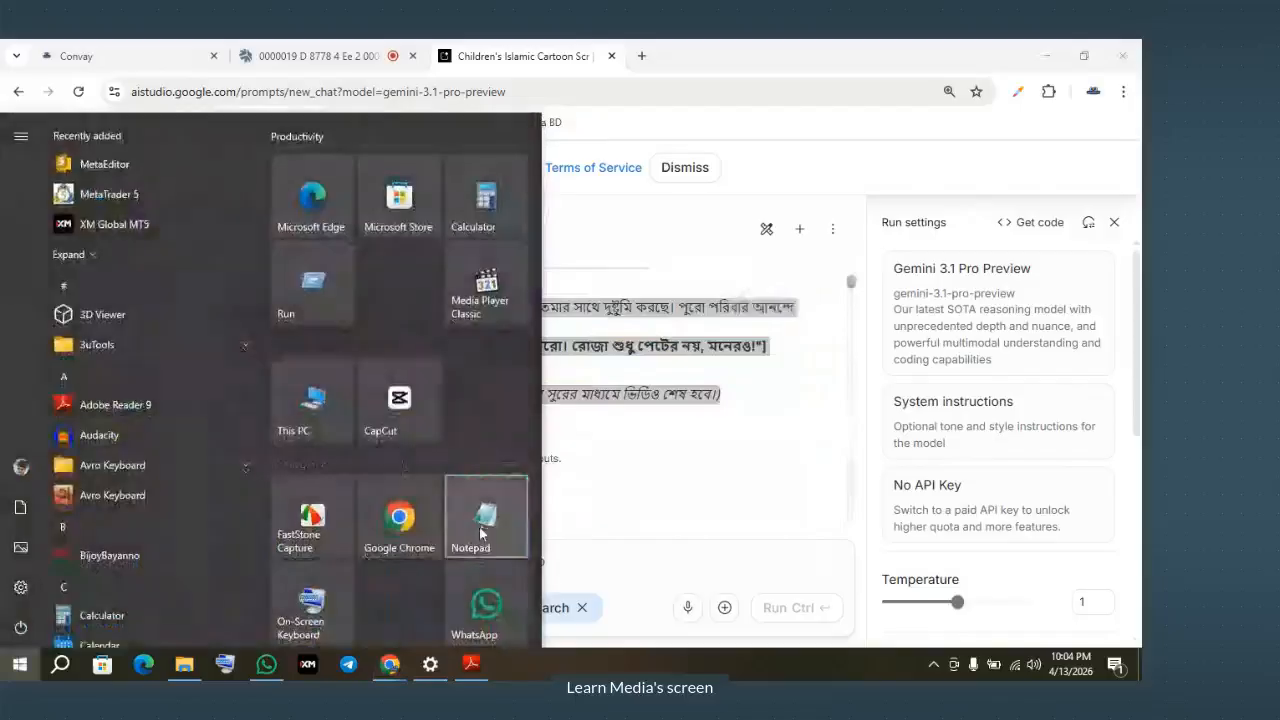
left_click(481, 528)
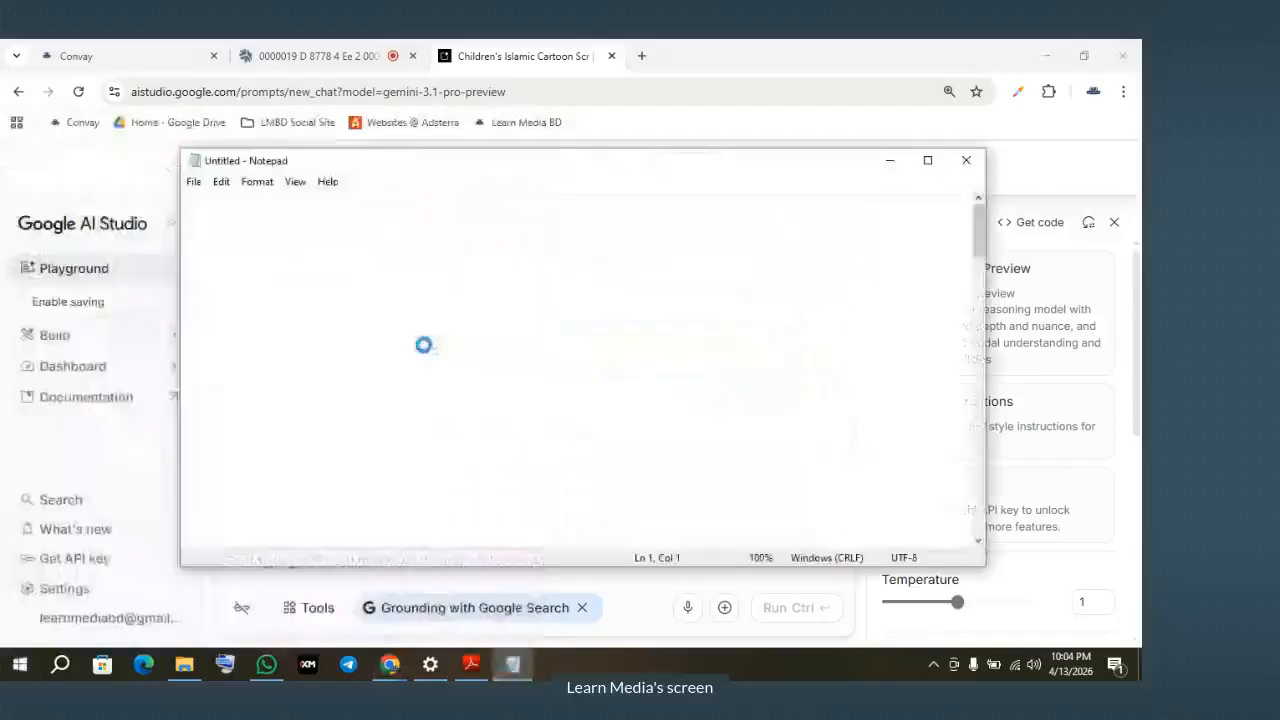
key("ctrl+v")
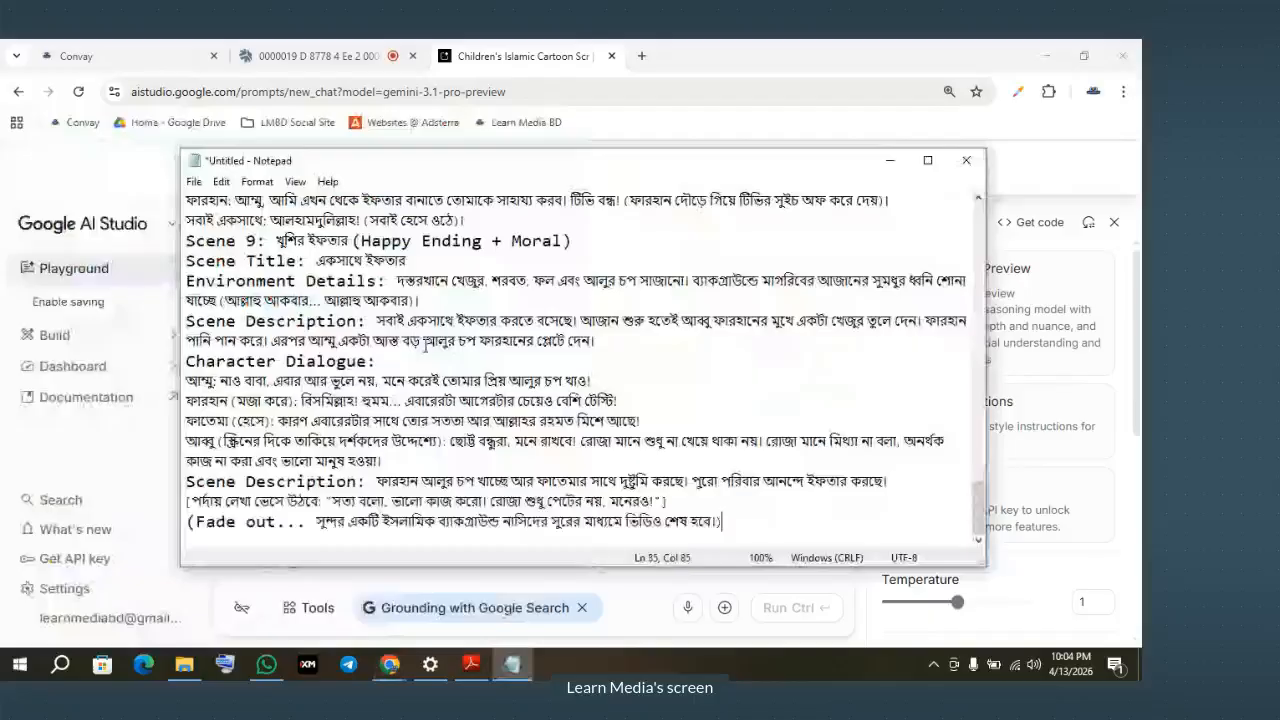
Step: Reduce the Notepad zoom to 80% and insert a blank line above the Scene 2 heading
scroll(425, 346, "up", 1)
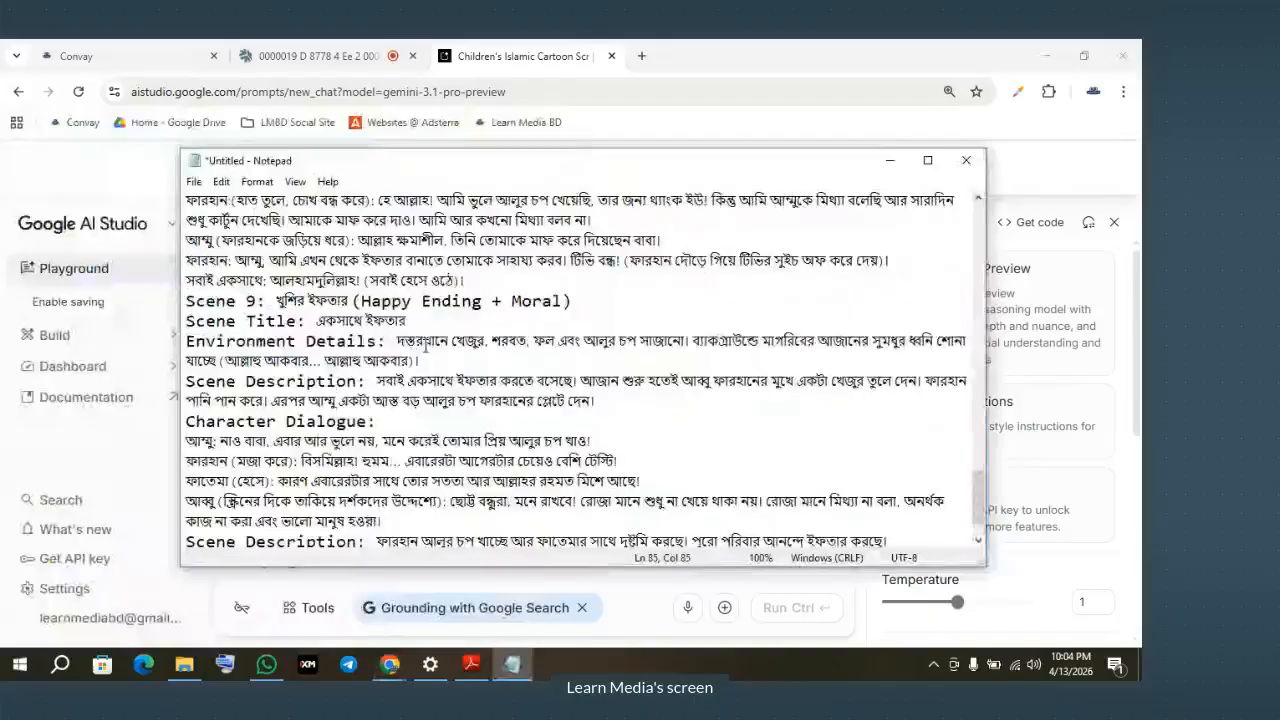
scroll(425, 346, "up", 15)
scroll(425, 346, "down", 2, "ctrl")
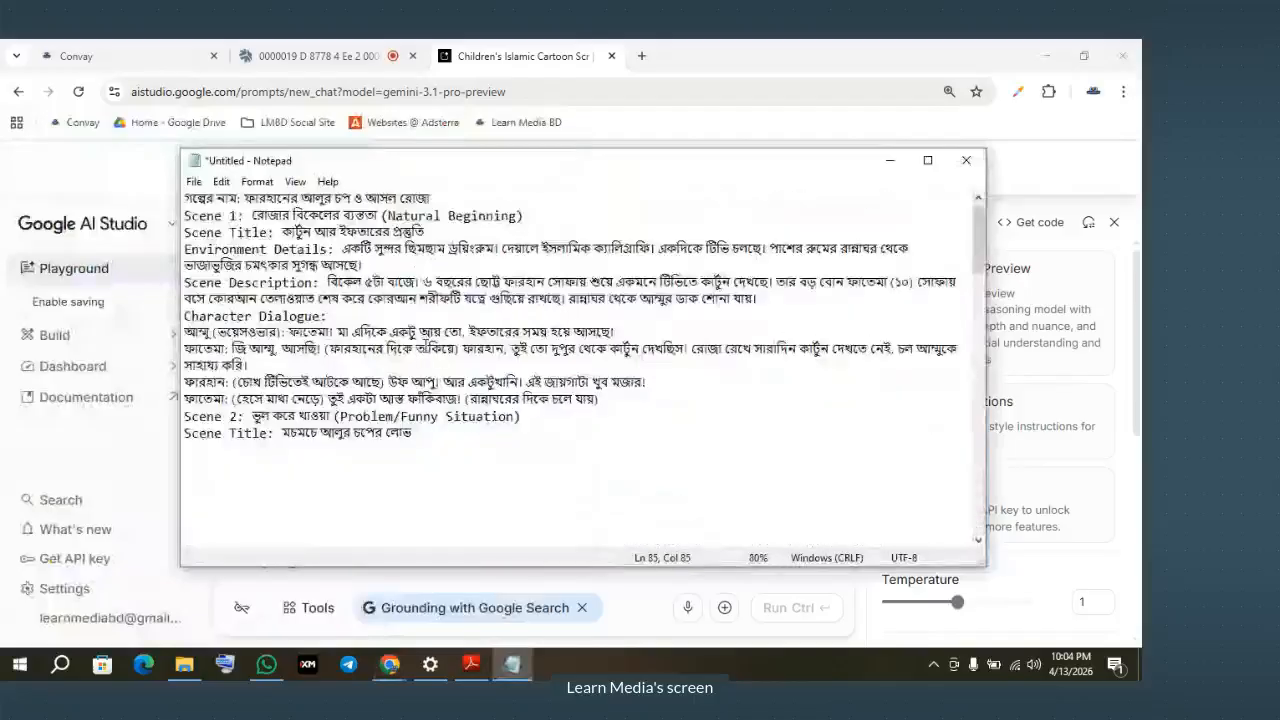
left_click(603, 400)
key("Return")
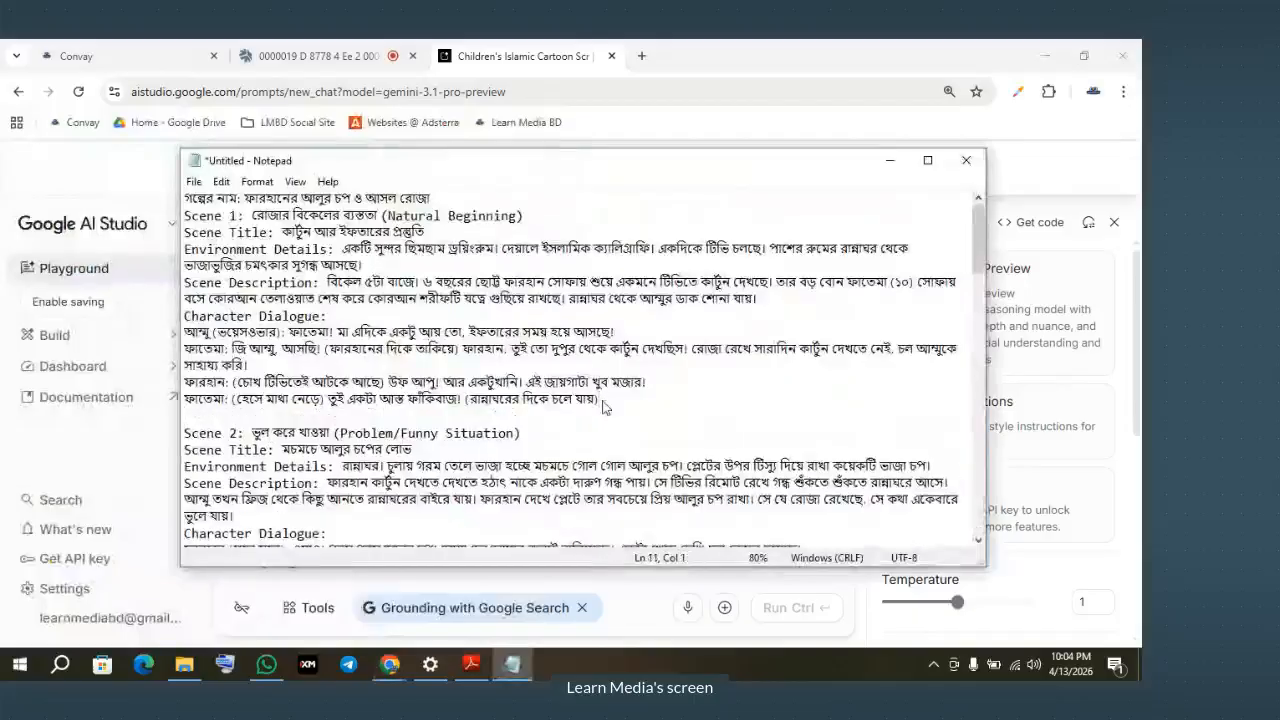
Step: Insert one blank line above the Scene 3 heading and one above the Scene 4 heading
scroll(603, 405, "down", 1)
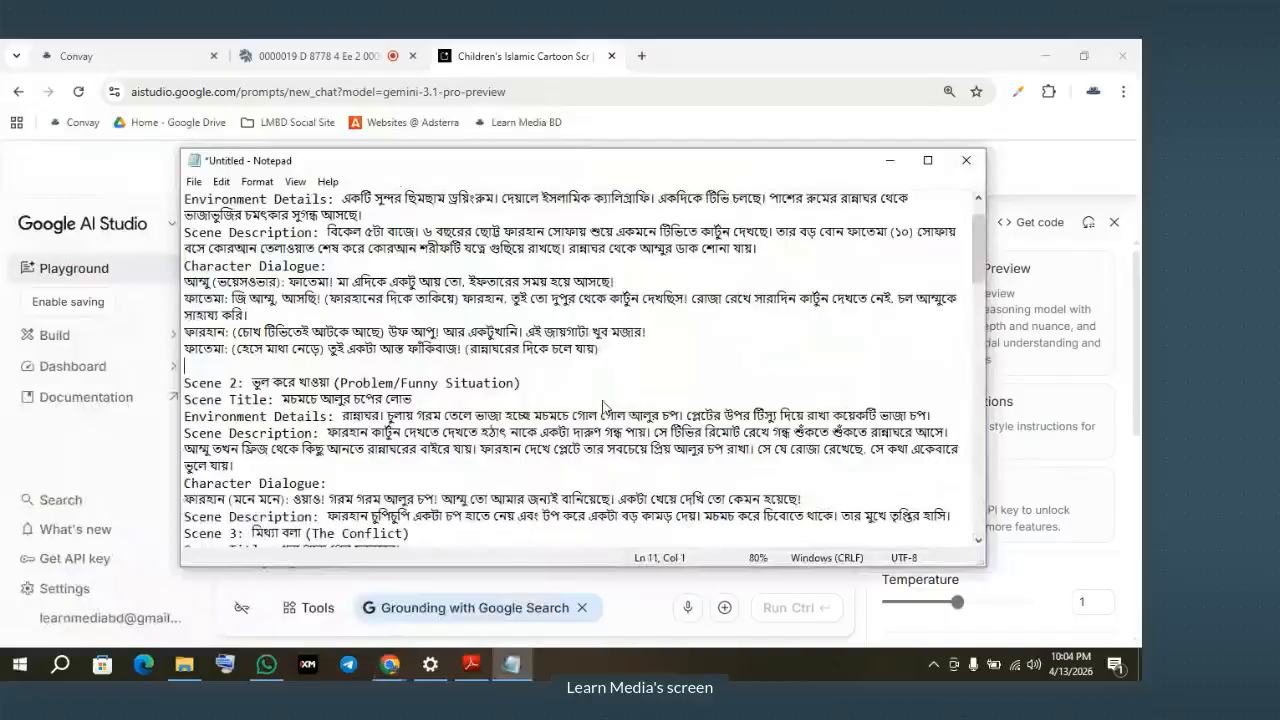
scroll(600, 407, "down", 1)
scroll(598, 410, "down", 1)
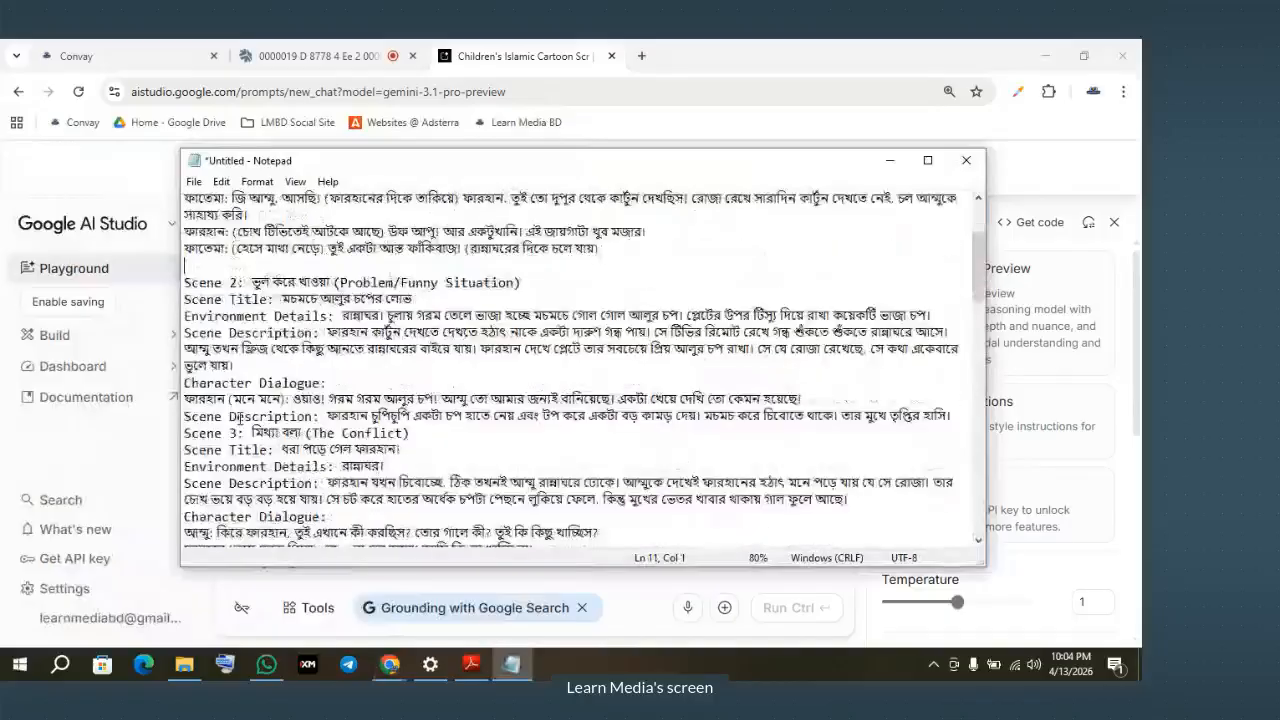
left_click(185, 433)
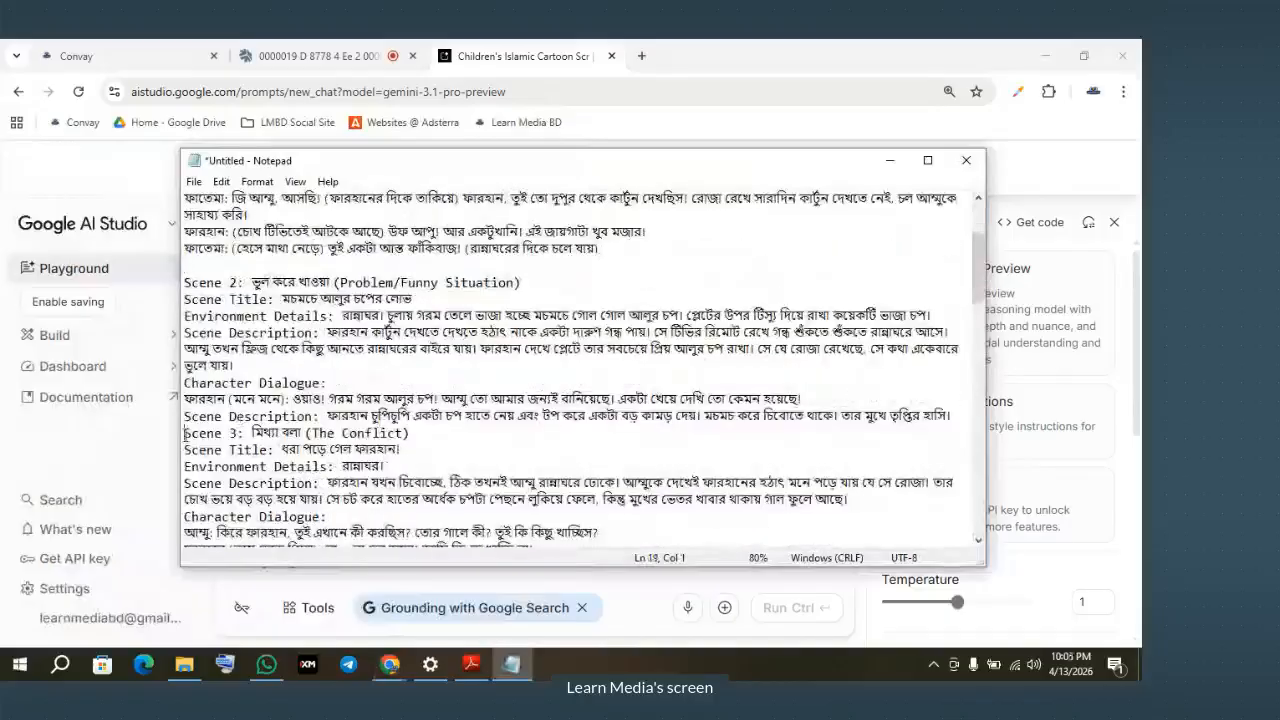
key("Return")
scroll(605, 414, "down", 1)
scroll(605, 414, "down", 2)
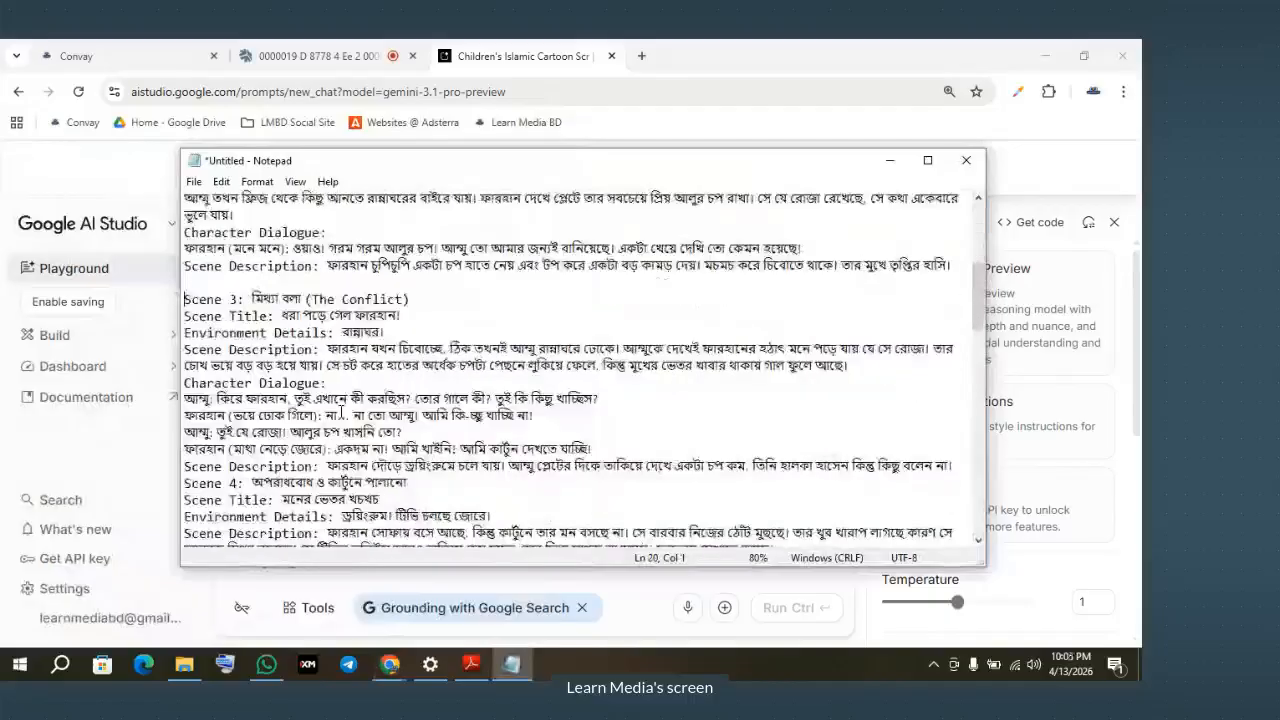
scroll(342, 412, "down", 2)
left_click(186, 383)
key("Return")
Step: Insert two blank lines above each of the Scene 5 and Scene 6 headings
scroll(215, 397, "down", 1)
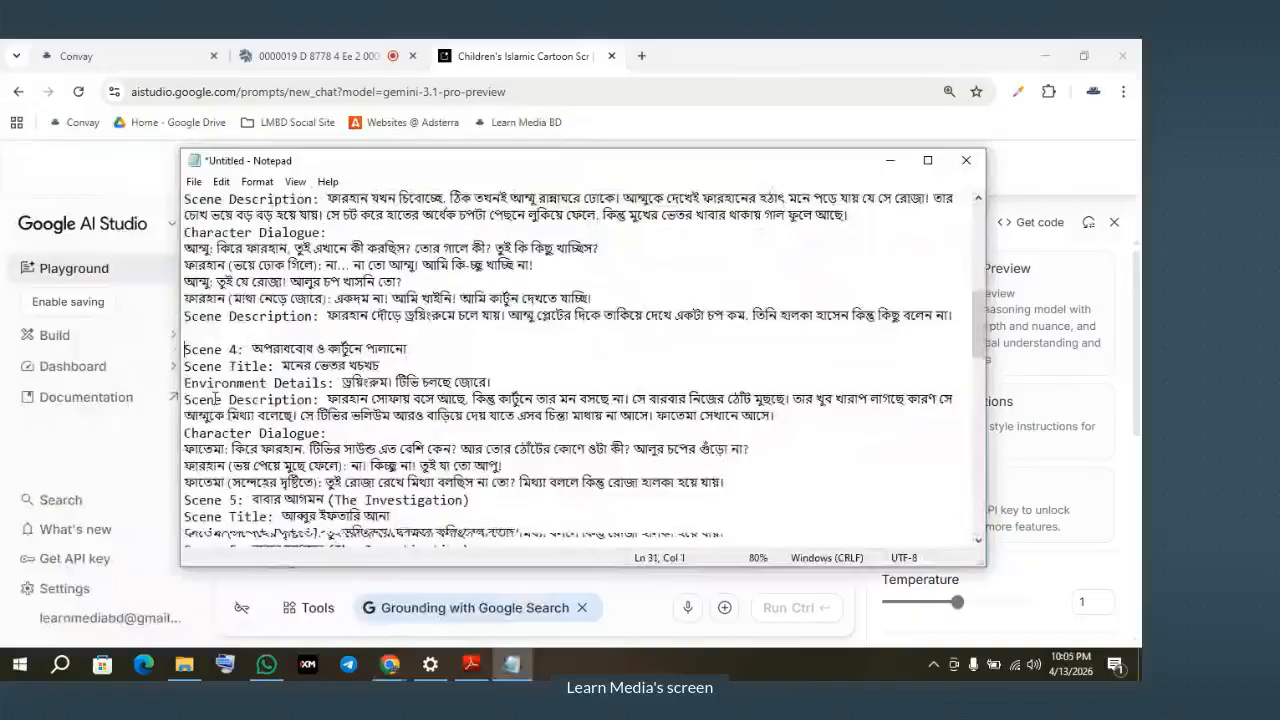
scroll(216, 398, "down", 3)
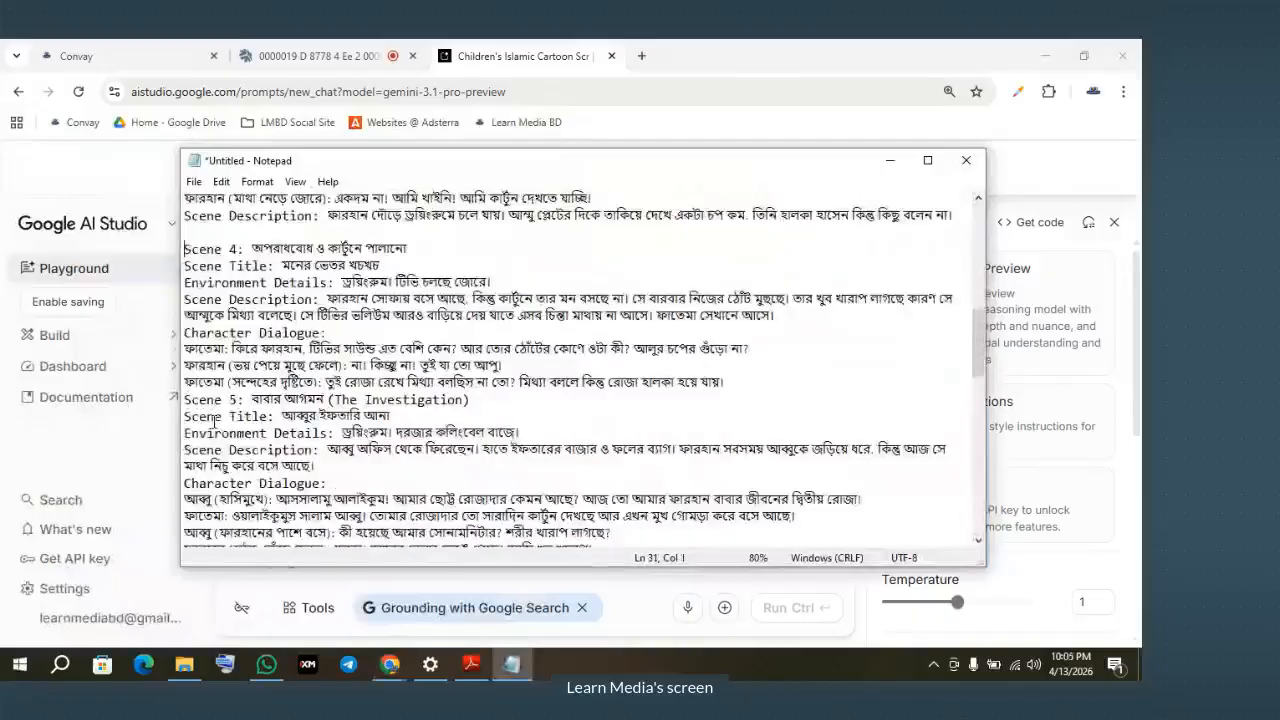
scroll(217, 433, "down", 1)
left_click(186, 302)
key("Return")
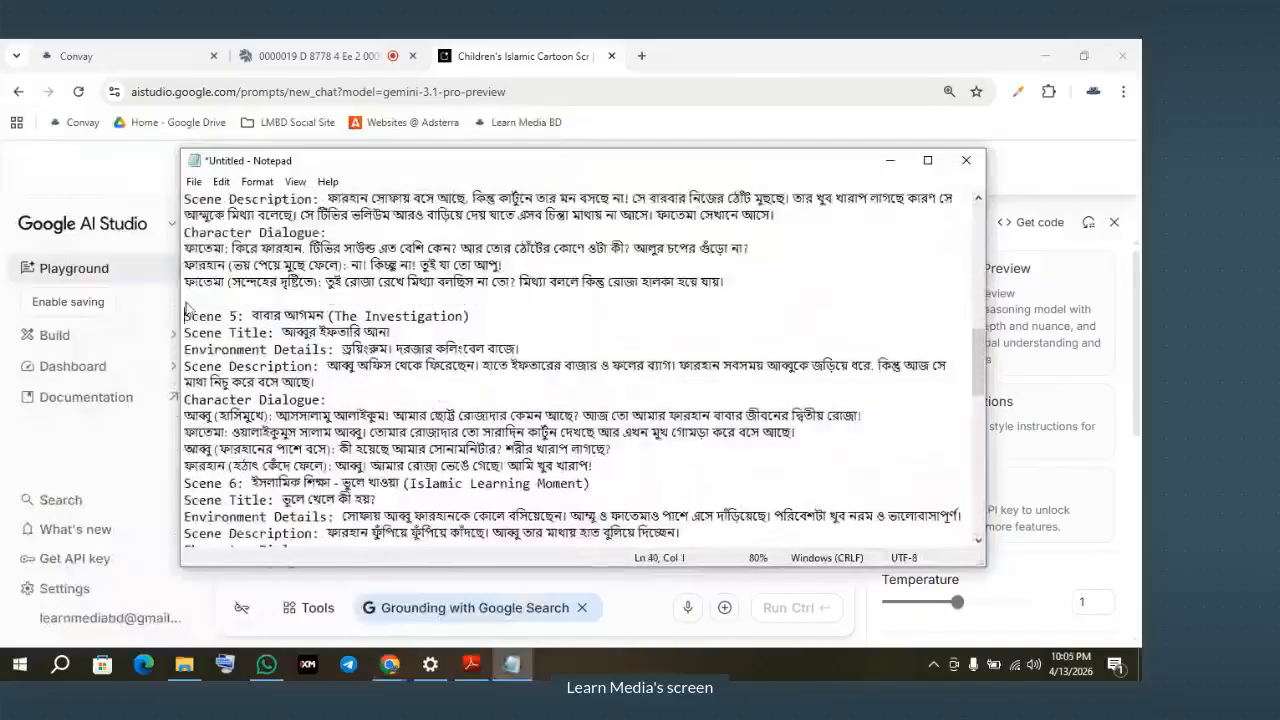
key("Return")
scroll(188, 478, "down", 1)
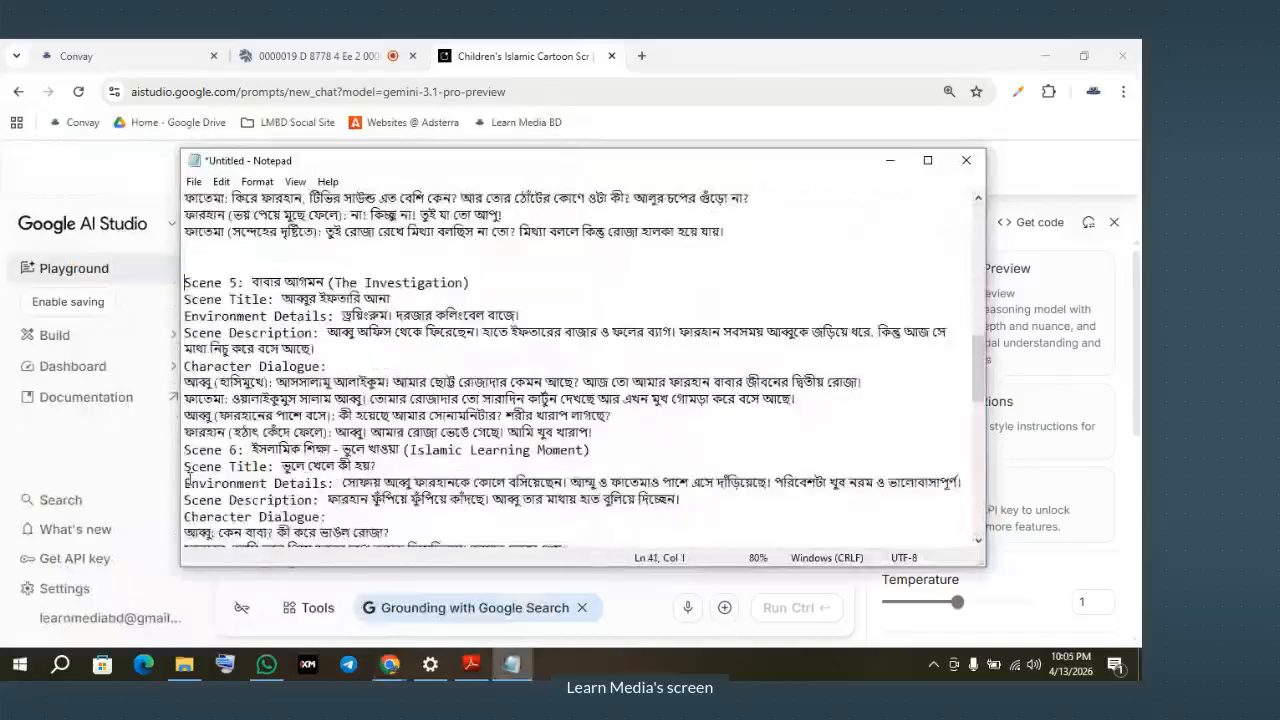
left_click(186, 450)
key("Return")
key("Return")
scroll(263, 420, "down", 1)
Step: Insert a blank line between the story title and the Scene 1 heading
scroll(263, 420, "up", 1)
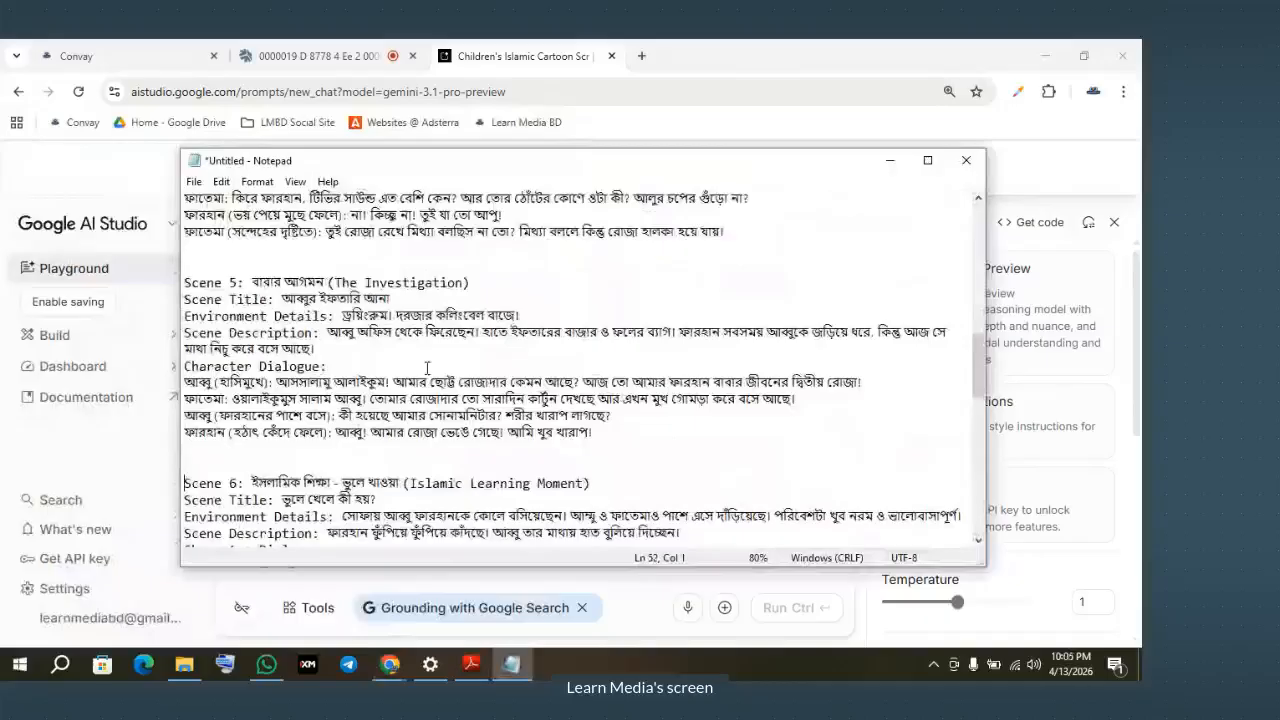
scroll(427, 368, "up", 12)
left_click(443, 200)
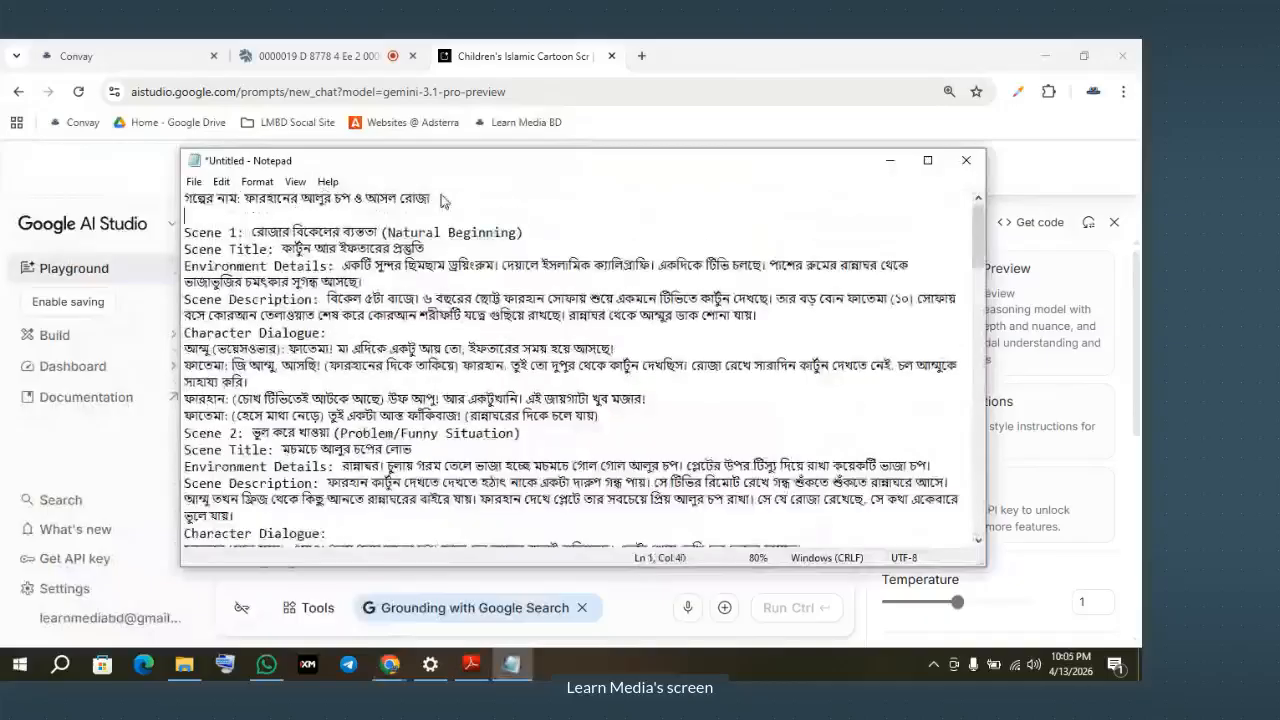
Step: Highlight the spoken remark about watching cartoons since noon in Scene 1's second dialogue line in Notepad
left_click(526, 68)
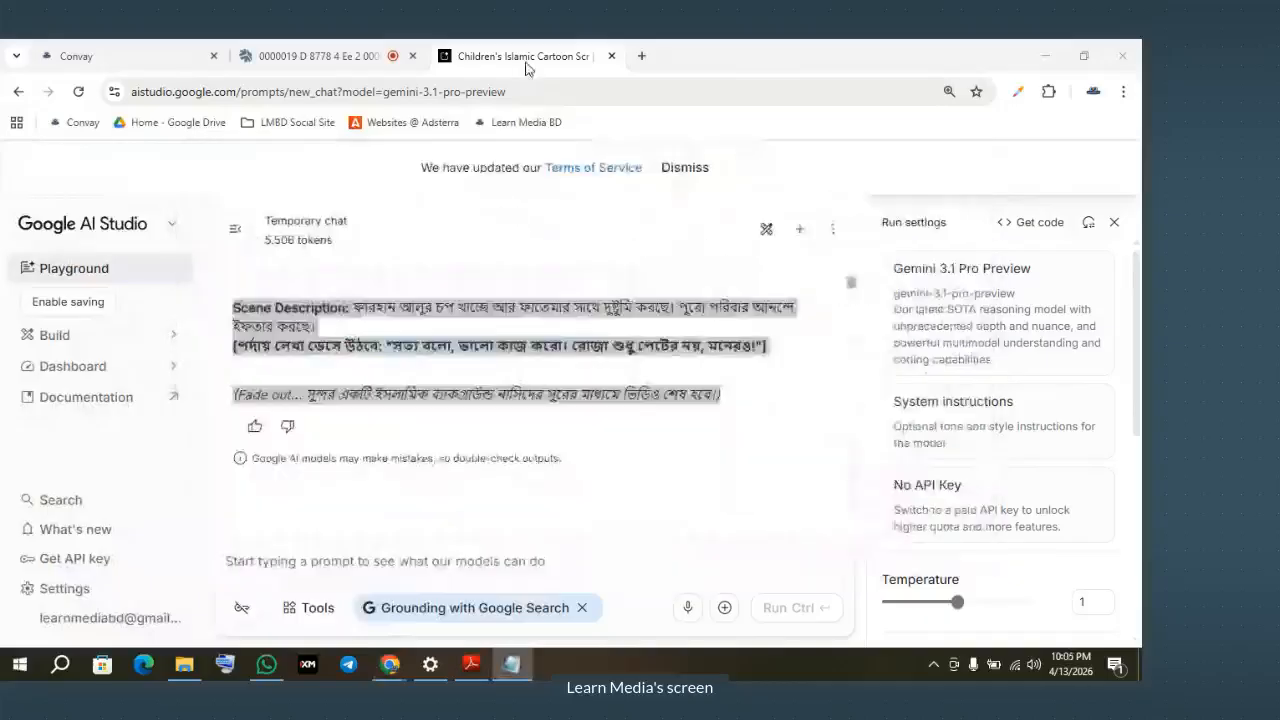
left_click(509, 676)
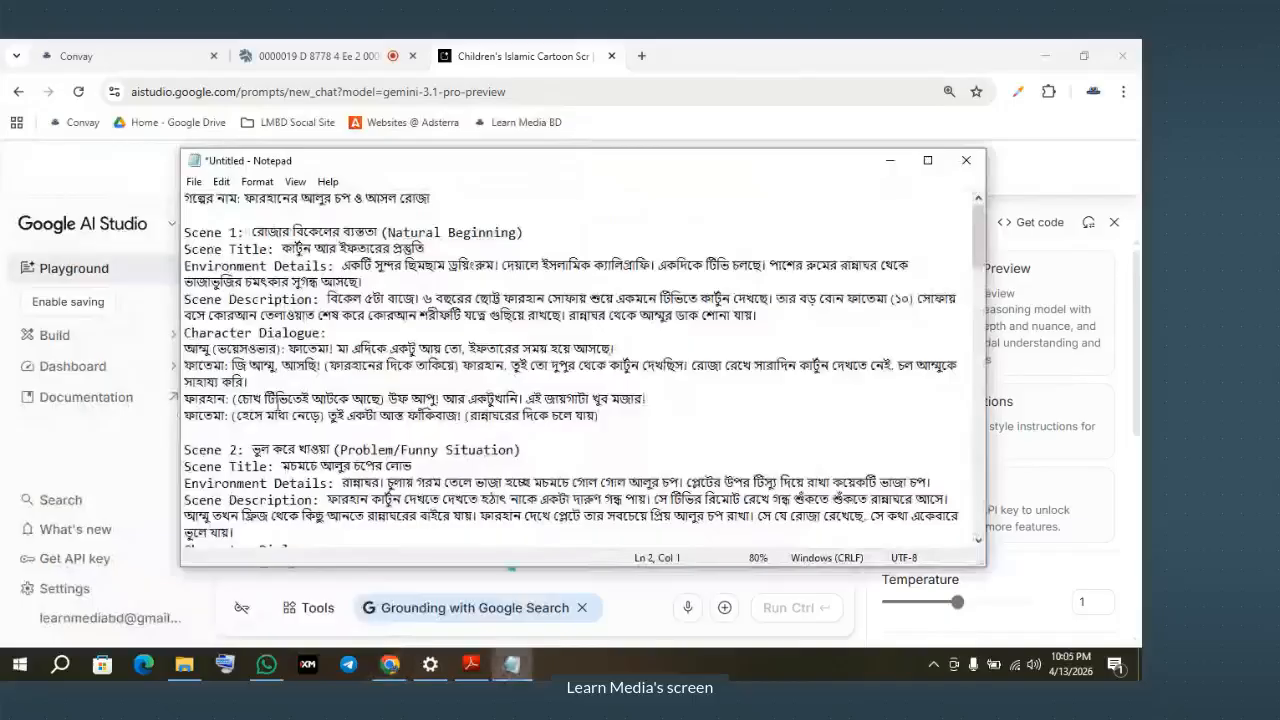
left_click_drag(386, 349, 957, 367)
left_click(500, 350)
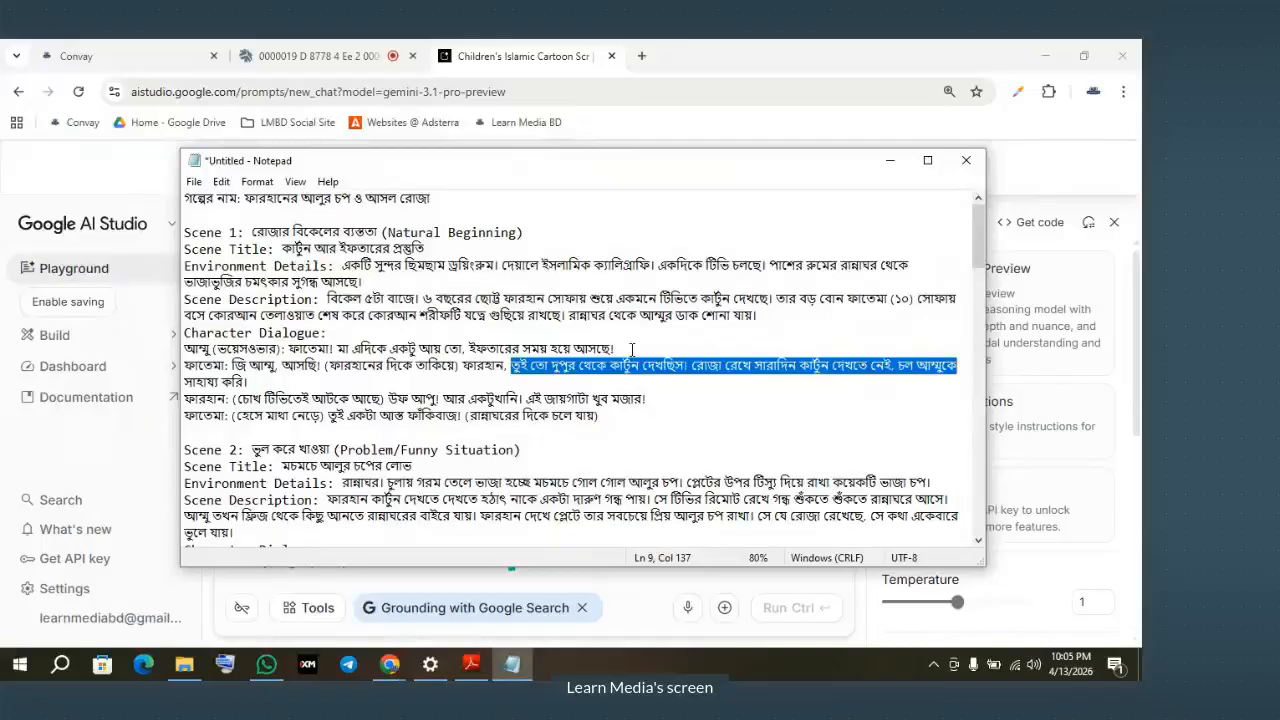
left_click(548, 370)
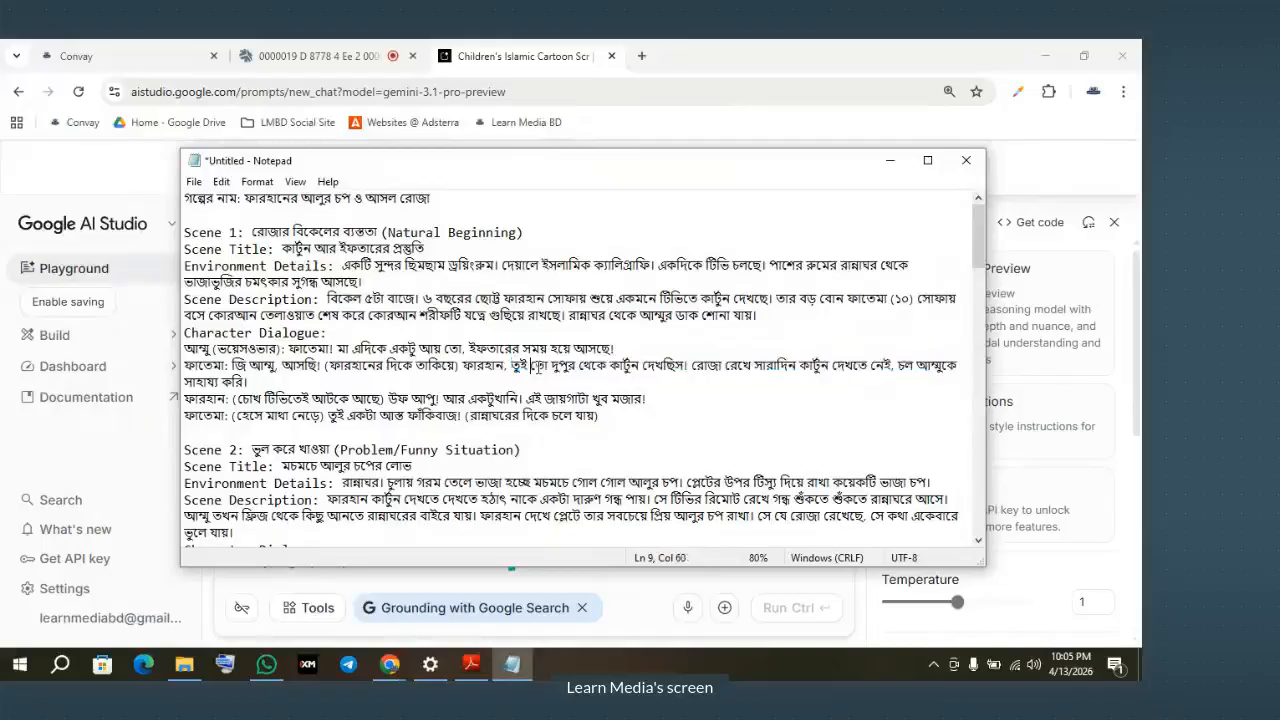
double_click(520, 368)
left_click(559, 380, "shift")
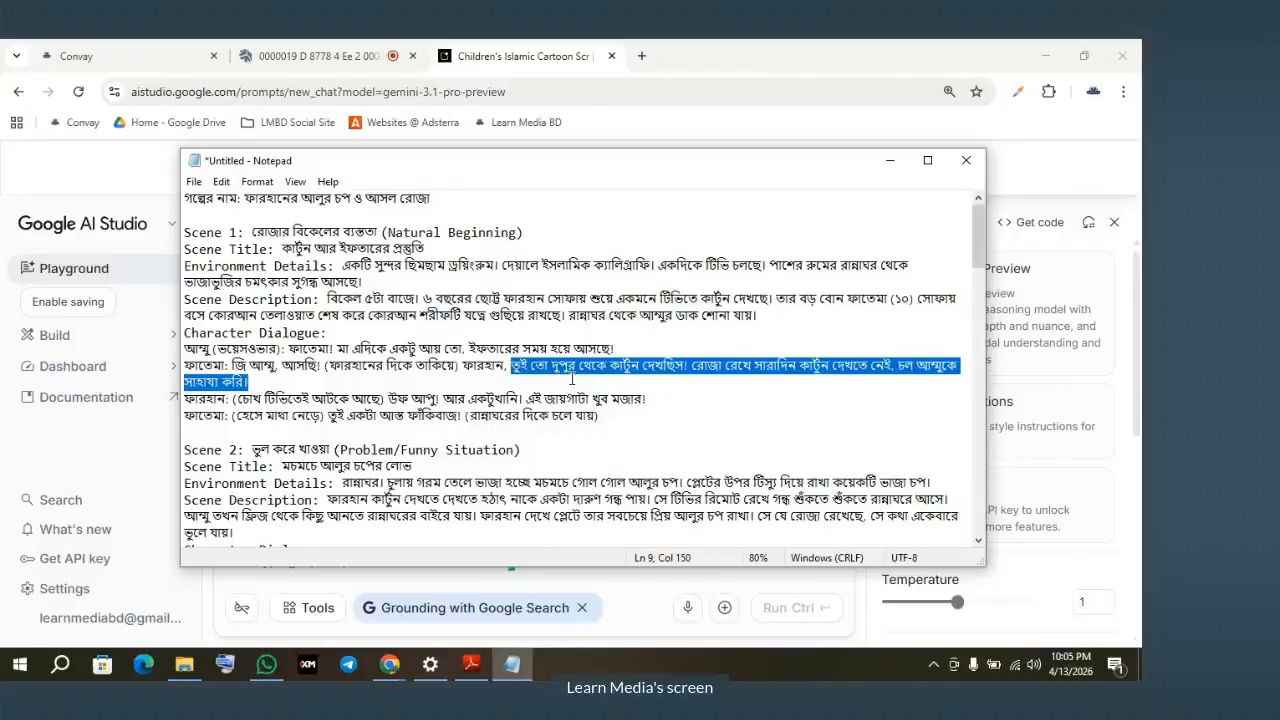
Step: Add the heading "B-Roll" above the story title, with two blank lines between them
left_click(466, 203)
left_click(185, 197)
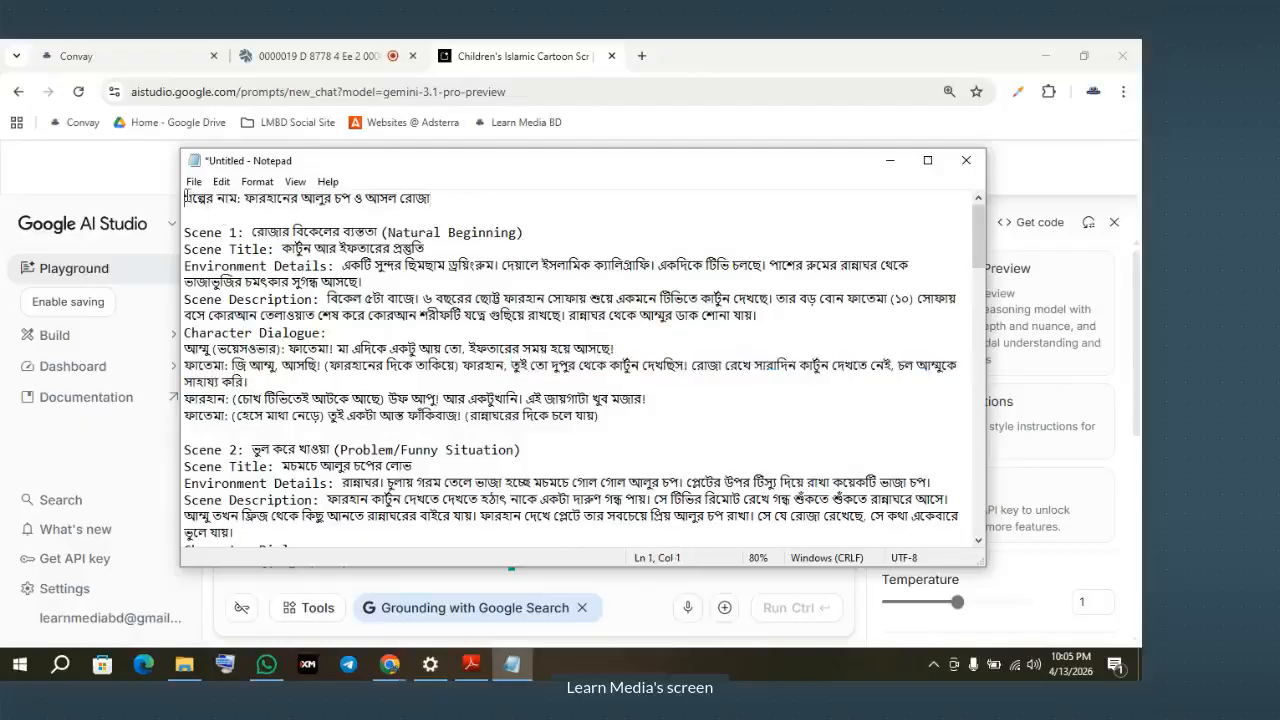
key("Return")
key("Return")
key("Up")
key("Up")
type("B")
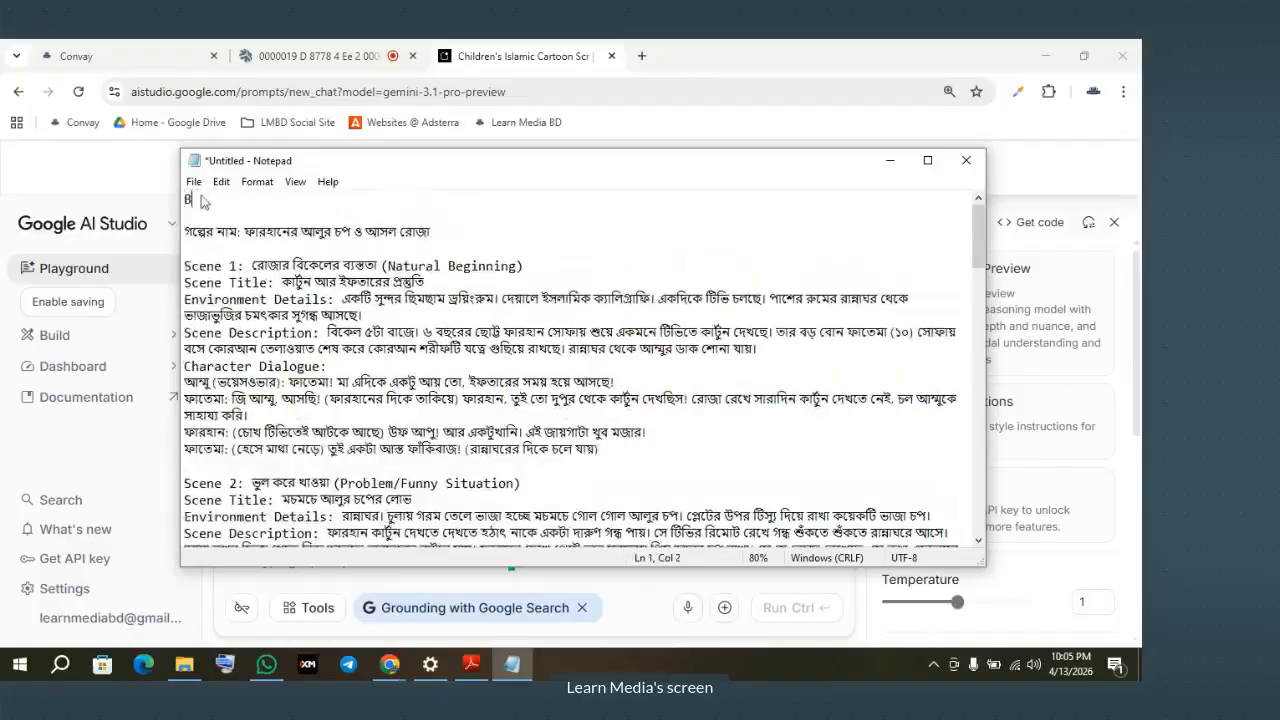
type("-roll")
key("Return")
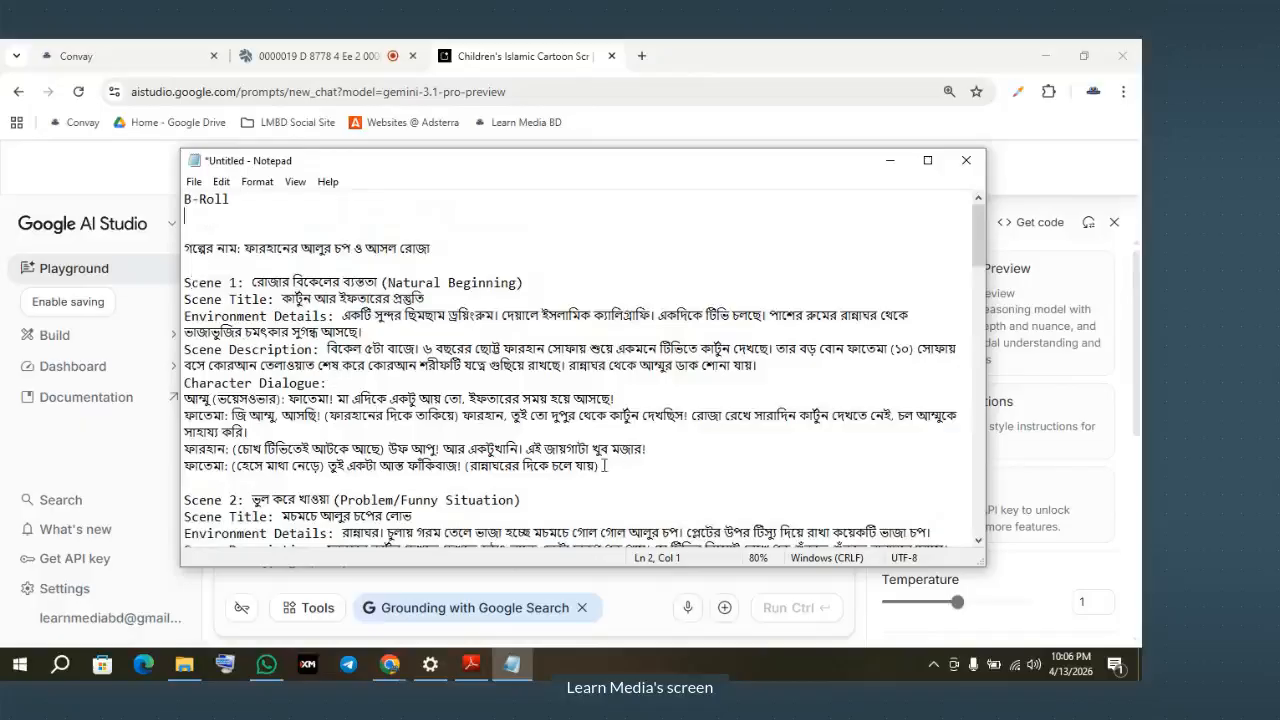
Step: Examine Scene 1's character dialogue by highlighting all of its lines and, separately, only the first two
left_click(187, 398)
left_click_drag(187, 398, 638, 478)
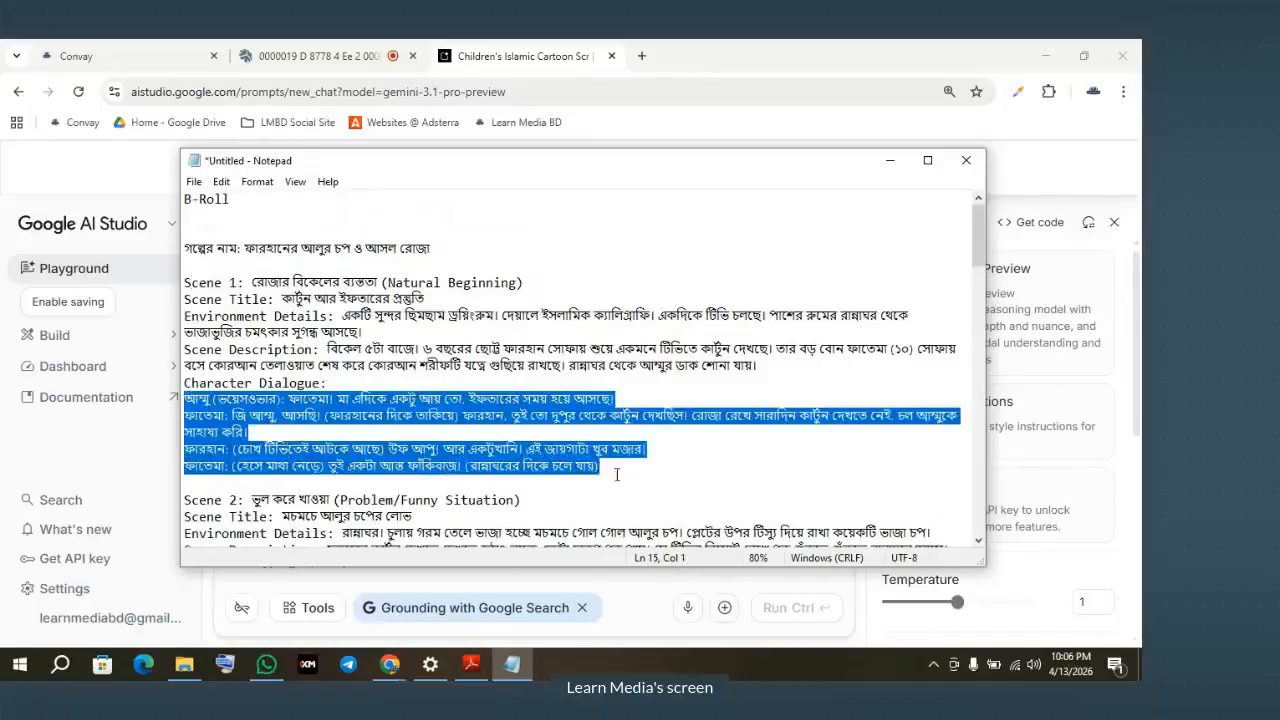
left_click(287, 437)
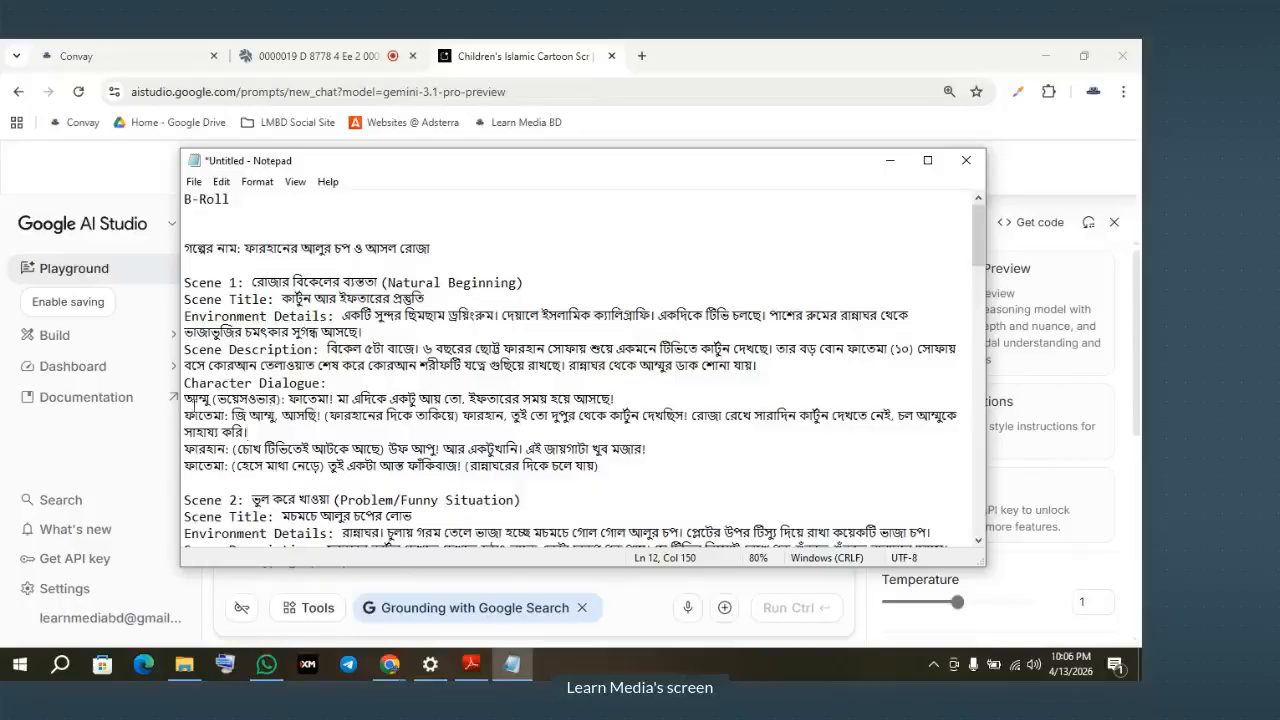
left_click_drag(186, 398, 838, 425)
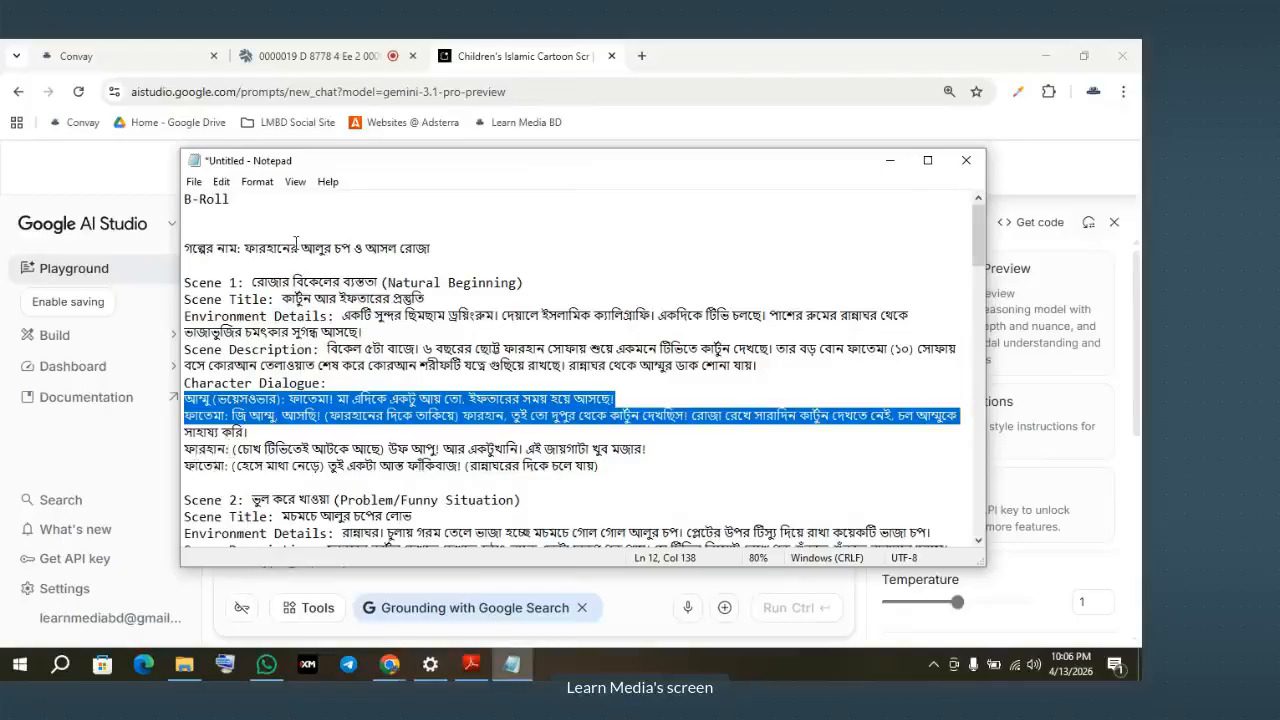
Step: Switch to Chrome and open the bookmarked Learn Media BD site in a new tab
left_click(440, 142)
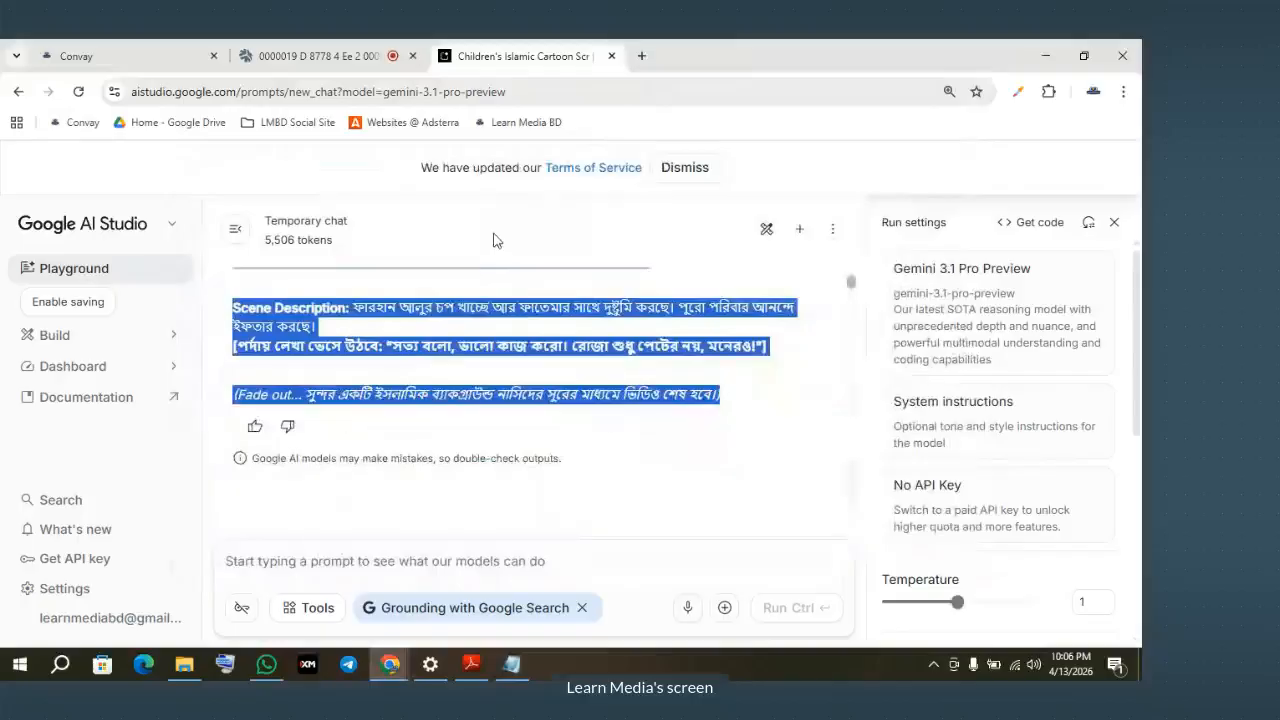
left_click(642, 56)
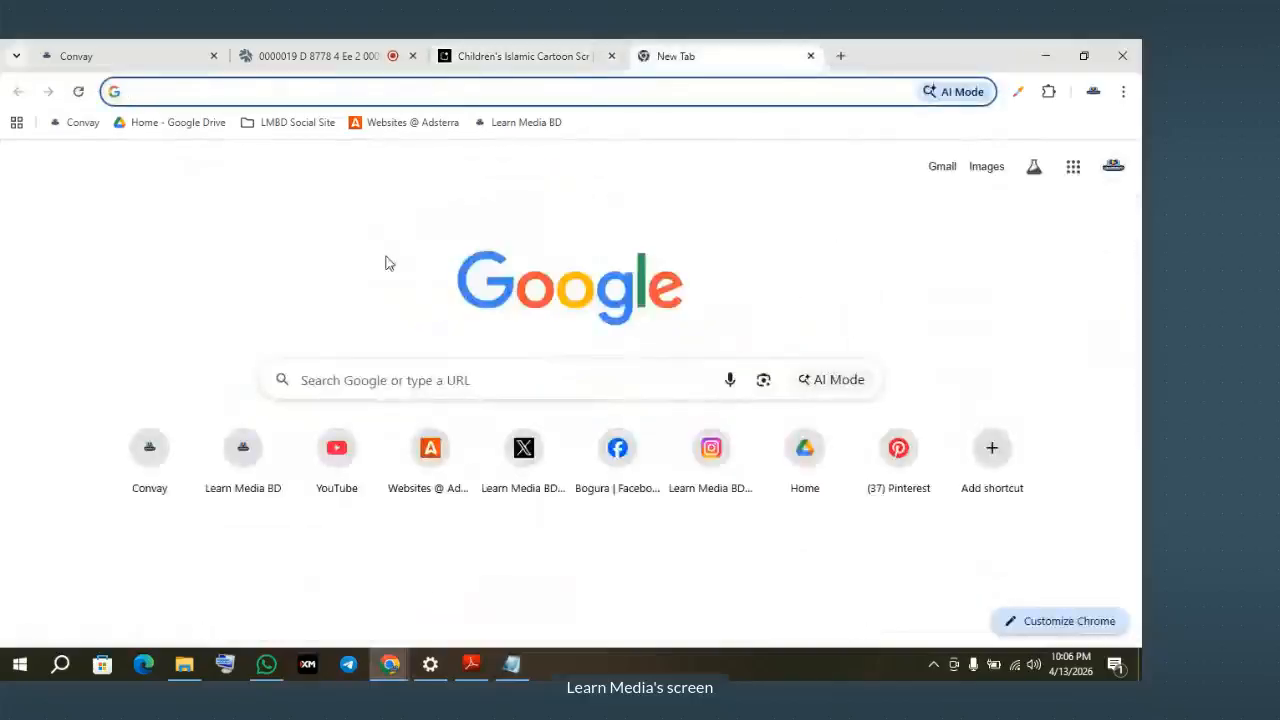
left_click(500, 123)
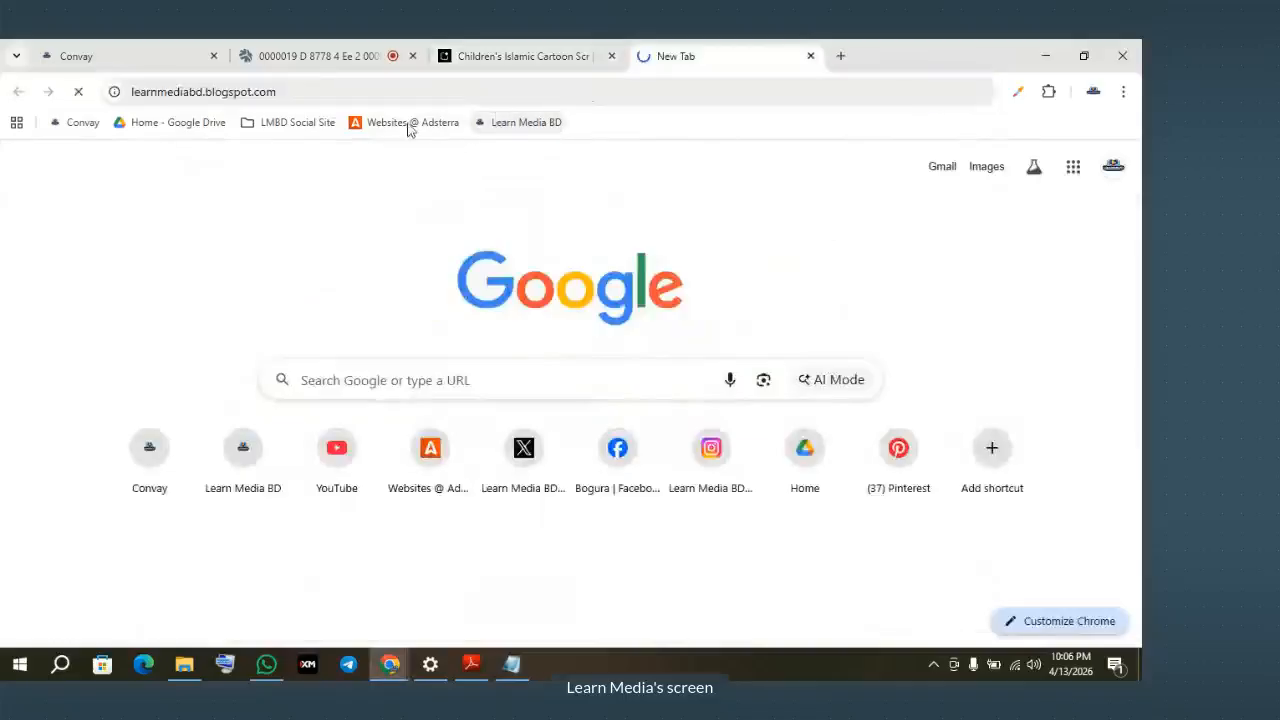
Step: Close the loading Learn Media BD tab and look into the LMBD Social Site bookmarks from a new tab
left_click(810, 56)
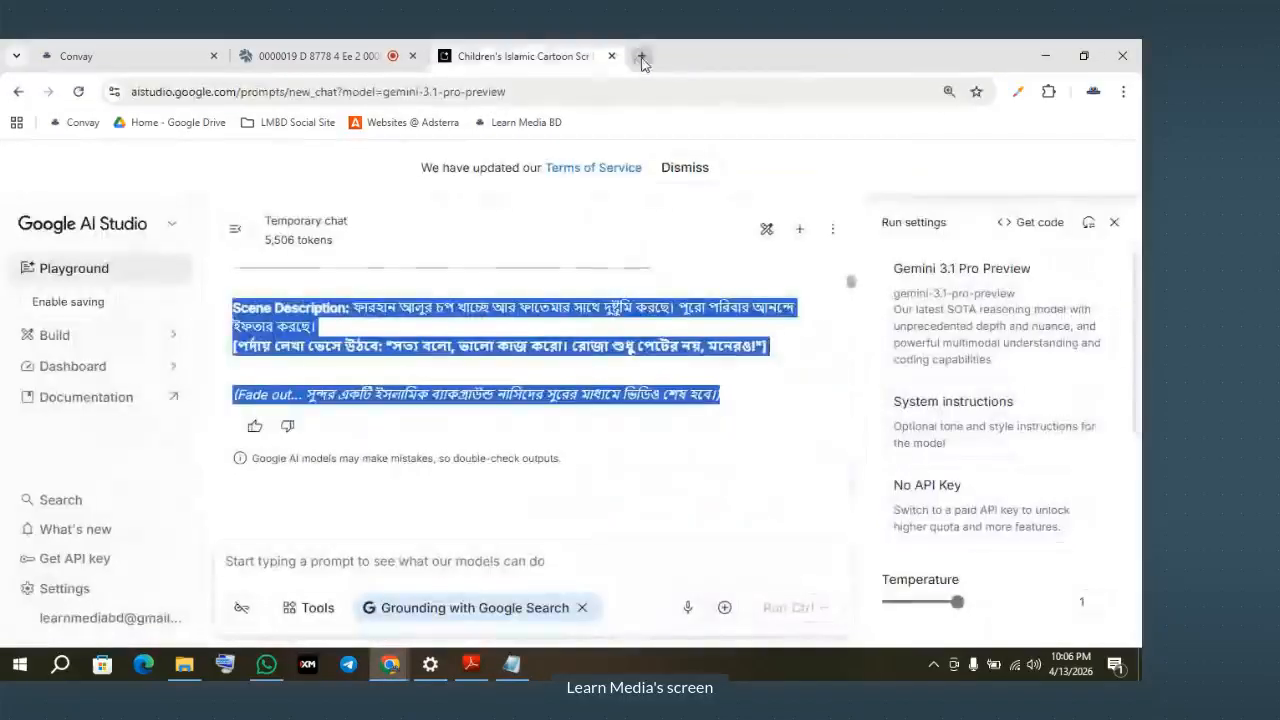
left_click(642, 60)
left_click(283, 125)
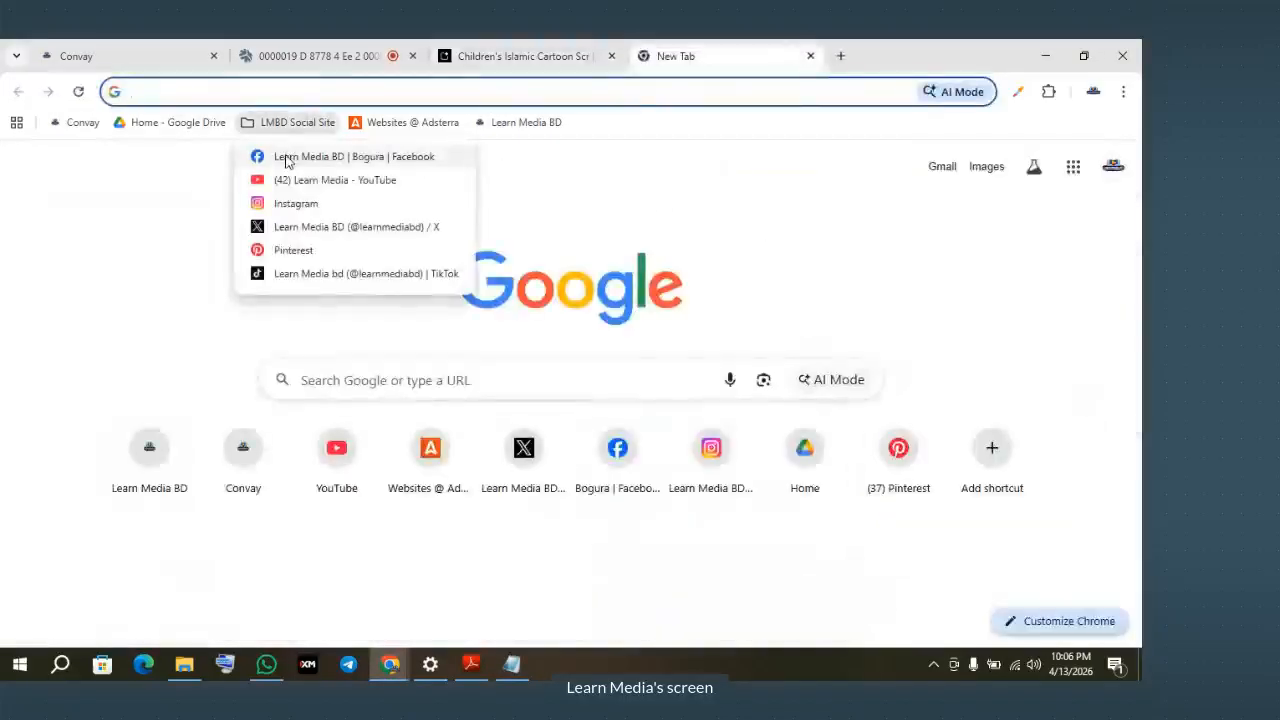
Step: Switch to Cartoon make korar prompt.pdf in Adobe Reader and examine the second-stage portrait prompt, including its character list and style rules
left_click(471, 664)
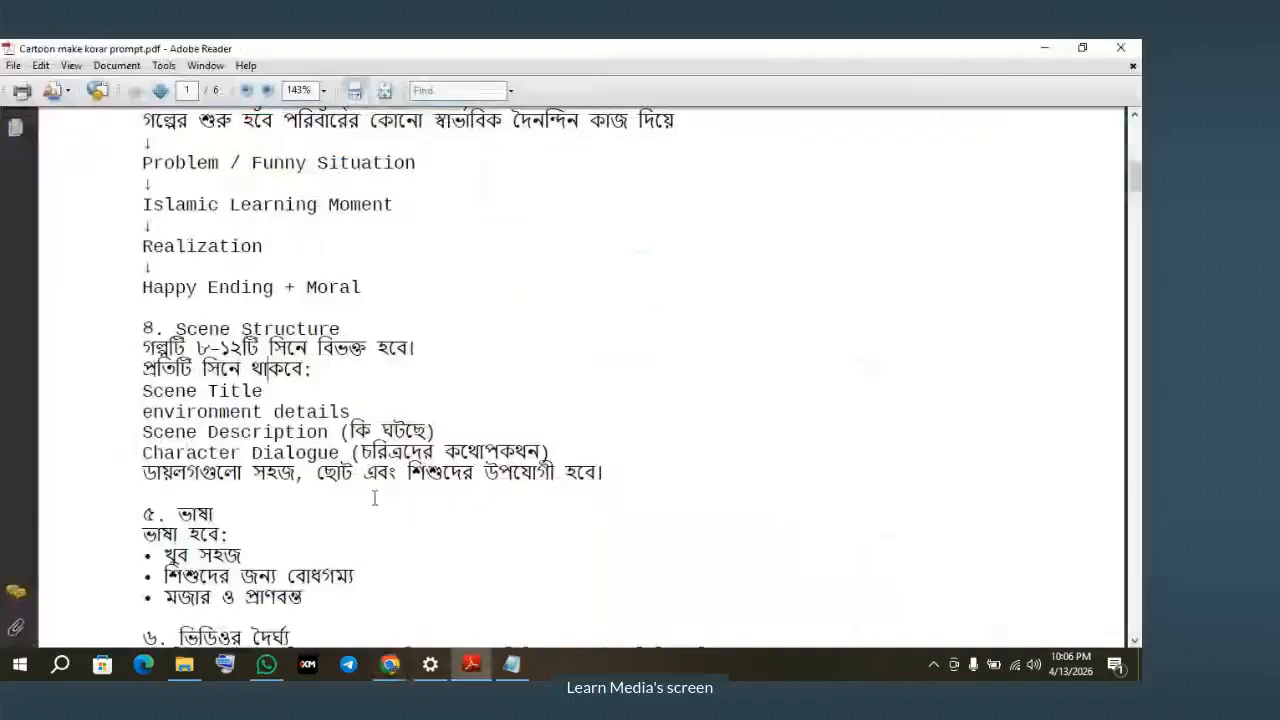
scroll(374, 497, "down", 10)
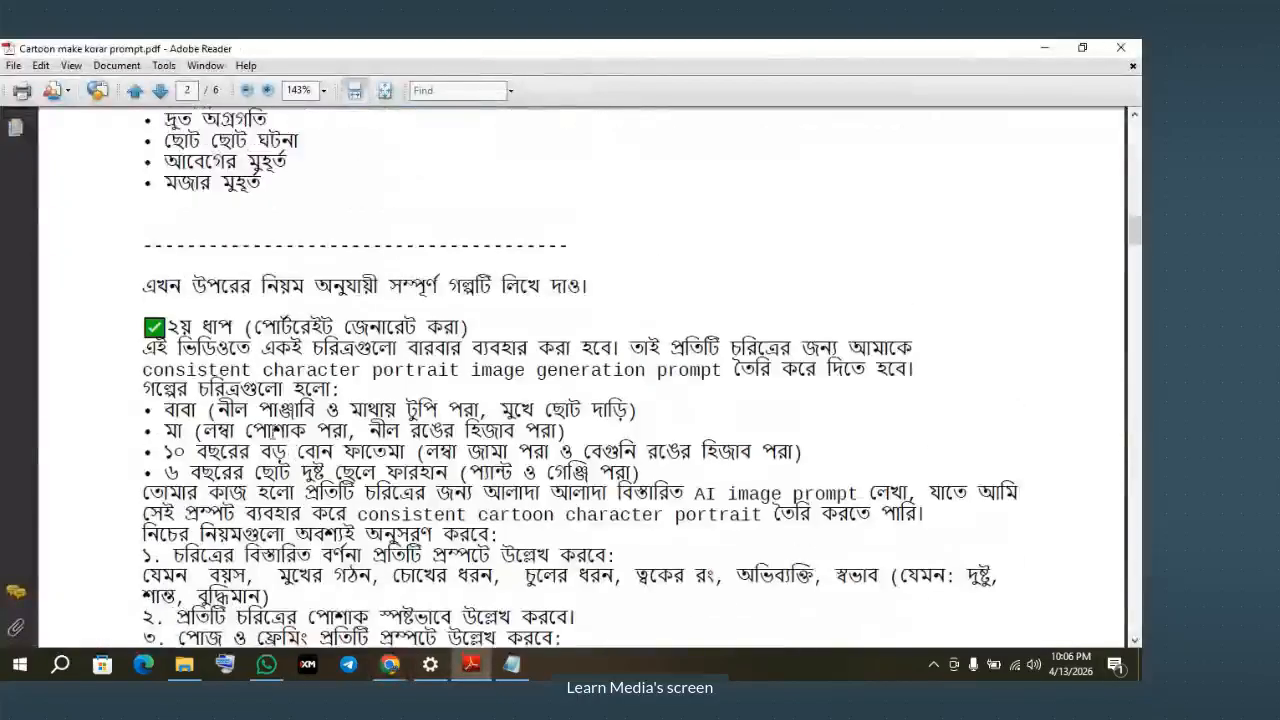
left_click_drag(165, 327, 250, 347)
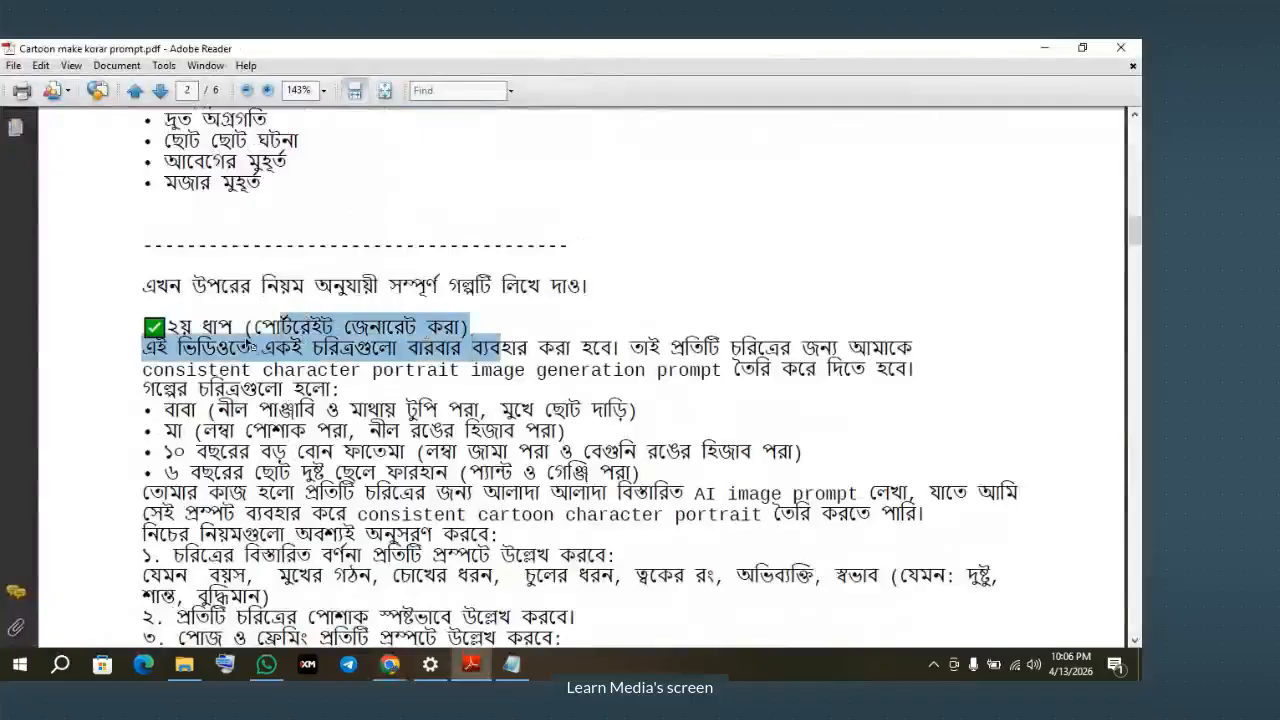
left_click(252, 328)
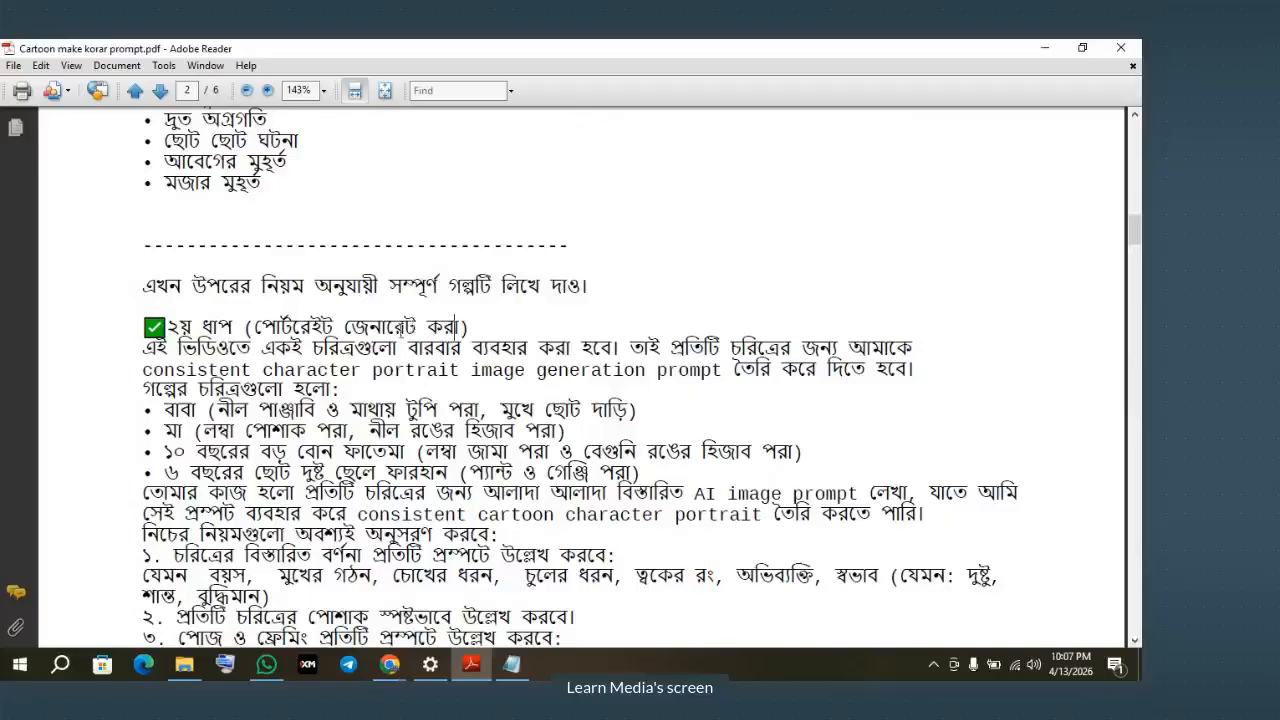
scroll(402, 330, "down", 5)
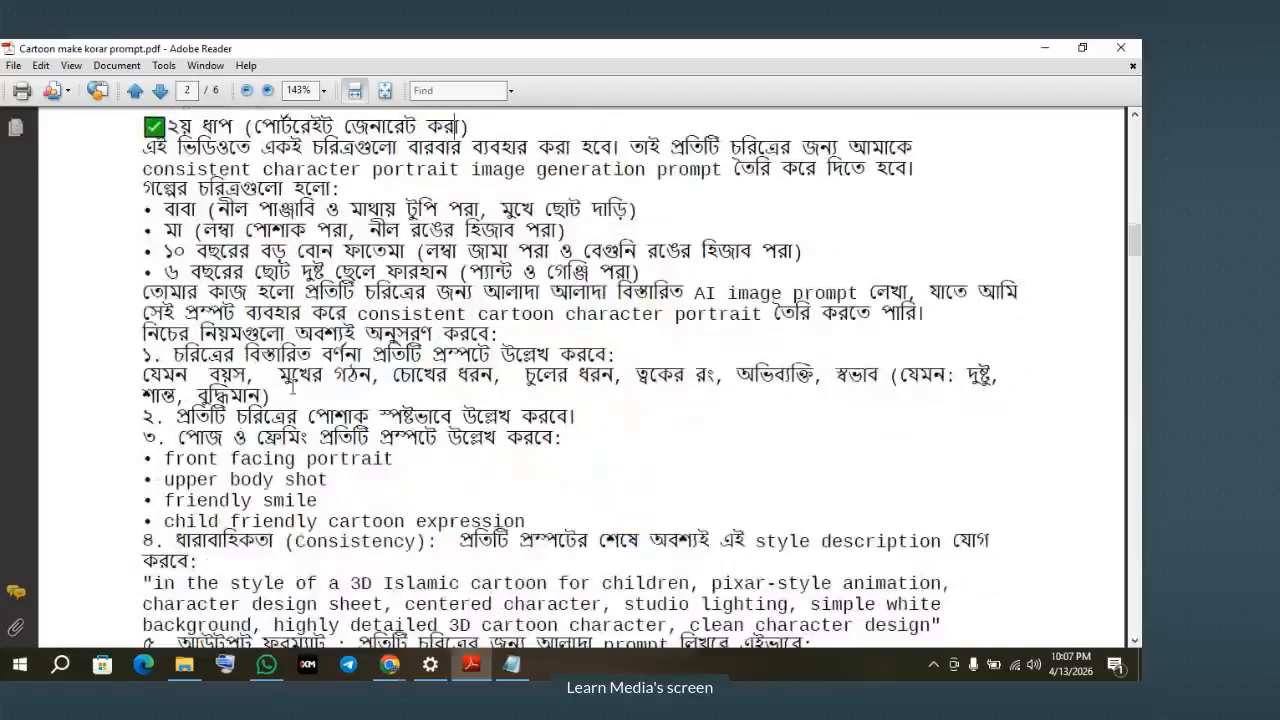
scroll(455, 130, "up", 1)
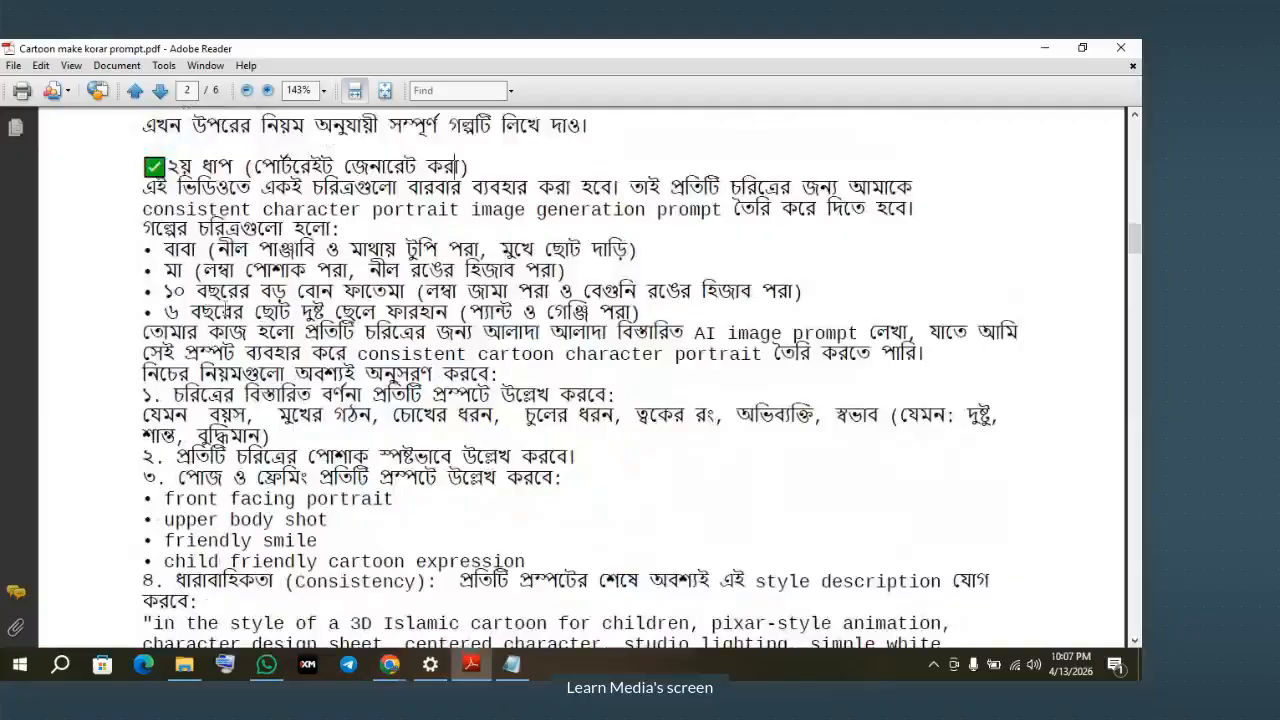
left_click_drag(162, 262, 348, 272)
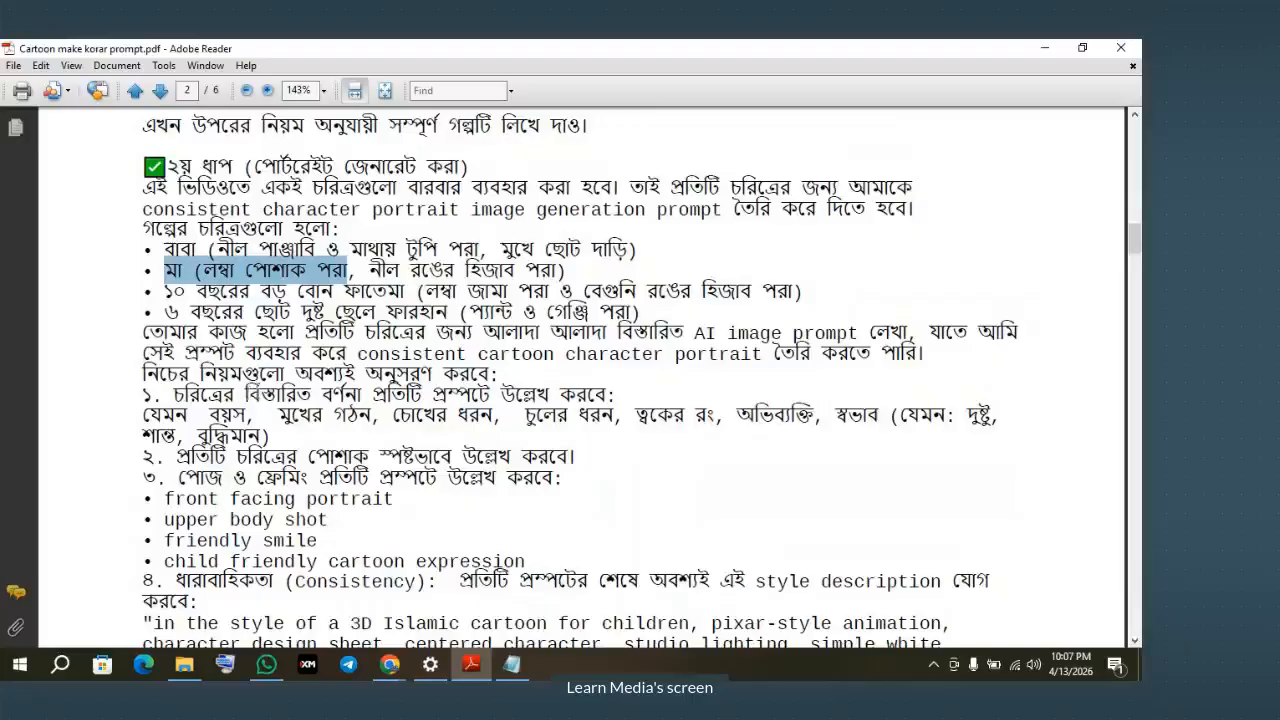
scroll(233, 358, "down", 4)
scroll(233, 358, "down", 2)
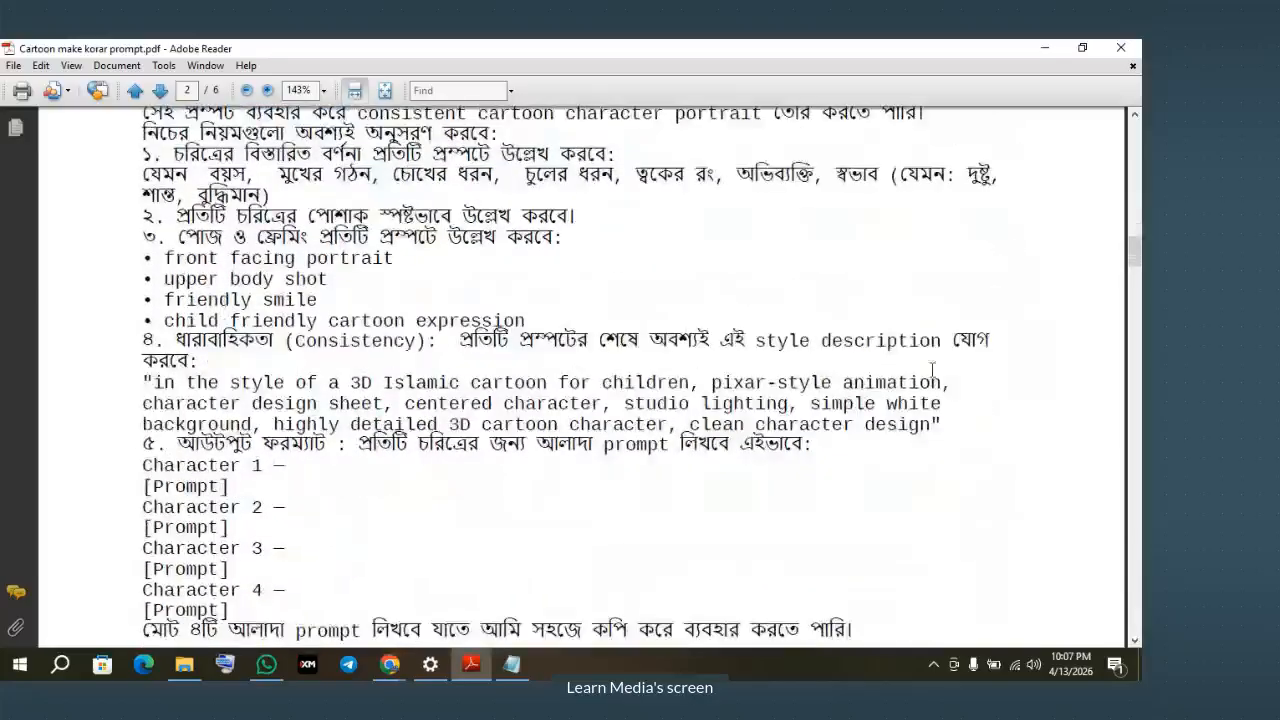
scroll(378, 316, "down", 2)
scroll(378, 316, "down", 1)
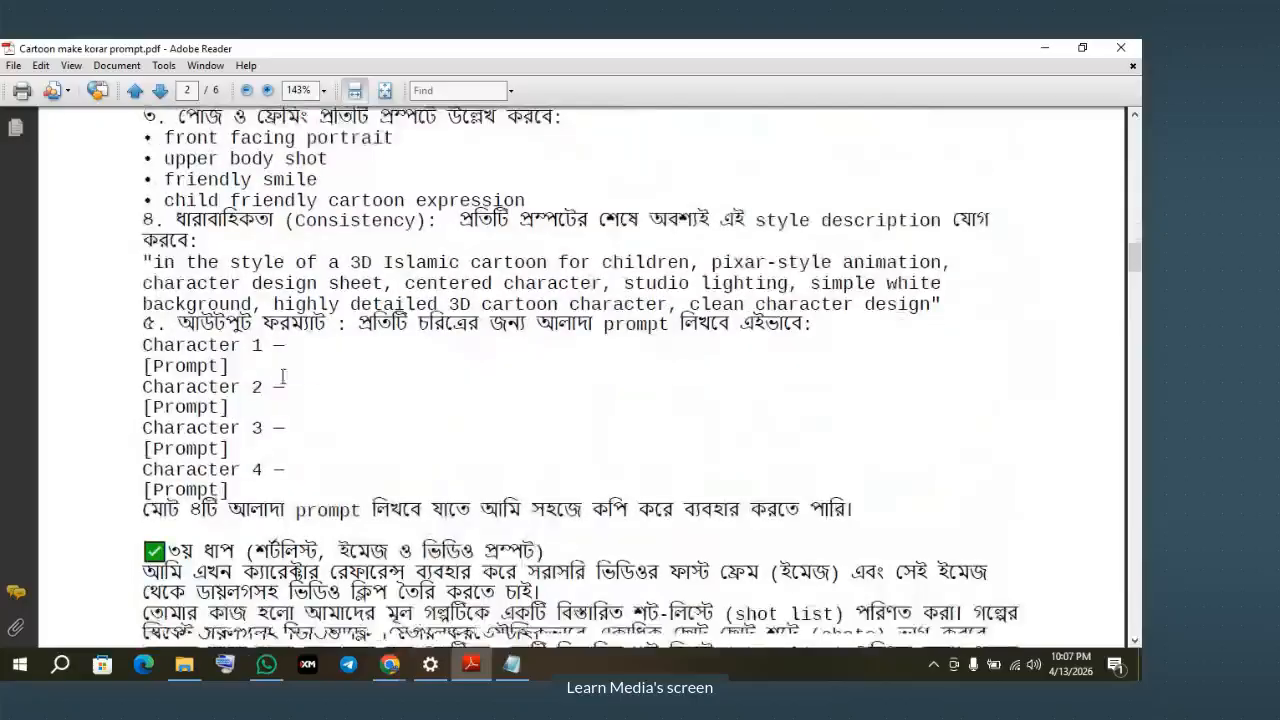
Step: Examine the portrait prompt's output format by highlighting its heading and the Character 1 to Character 4 entries one after another
left_click_drag(178, 322, 314, 326)
left_click_drag(149, 345, 286, 346)
left_click(168, 376)
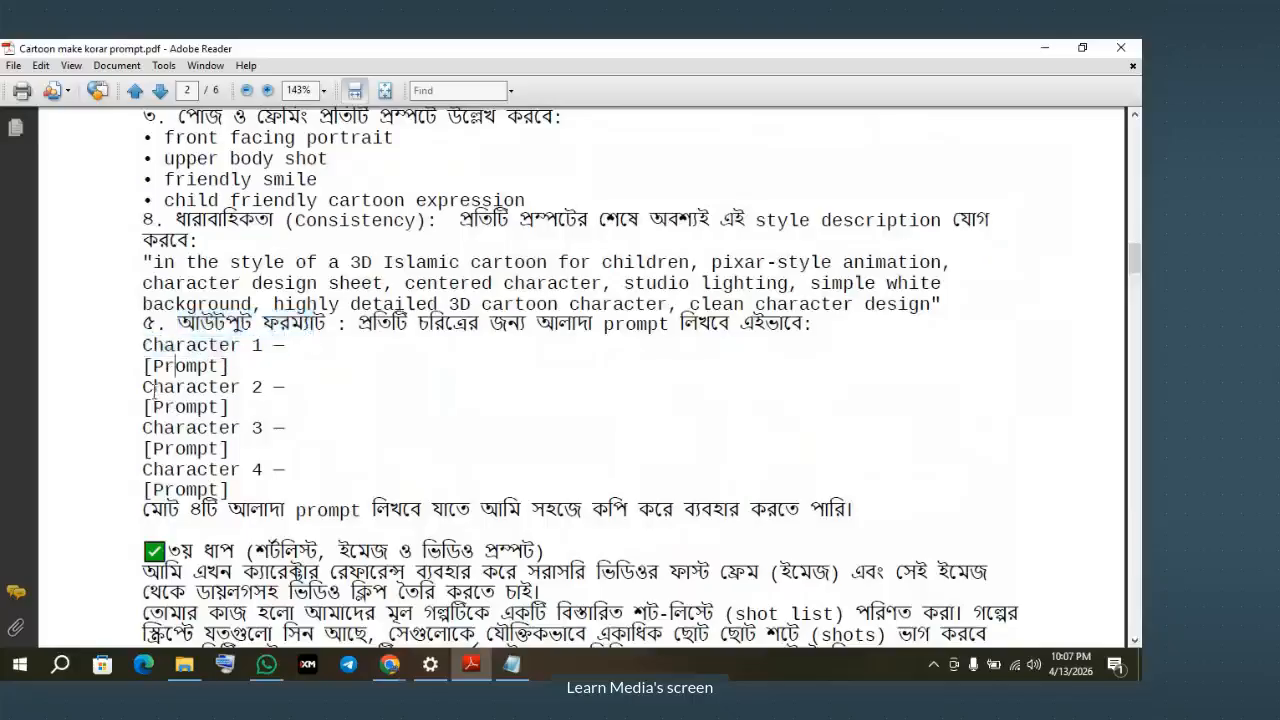
left_click_drag(150, 386, 230, 388)
left_click(205, 412)
left_click_drag(145, 428, 254, 430)
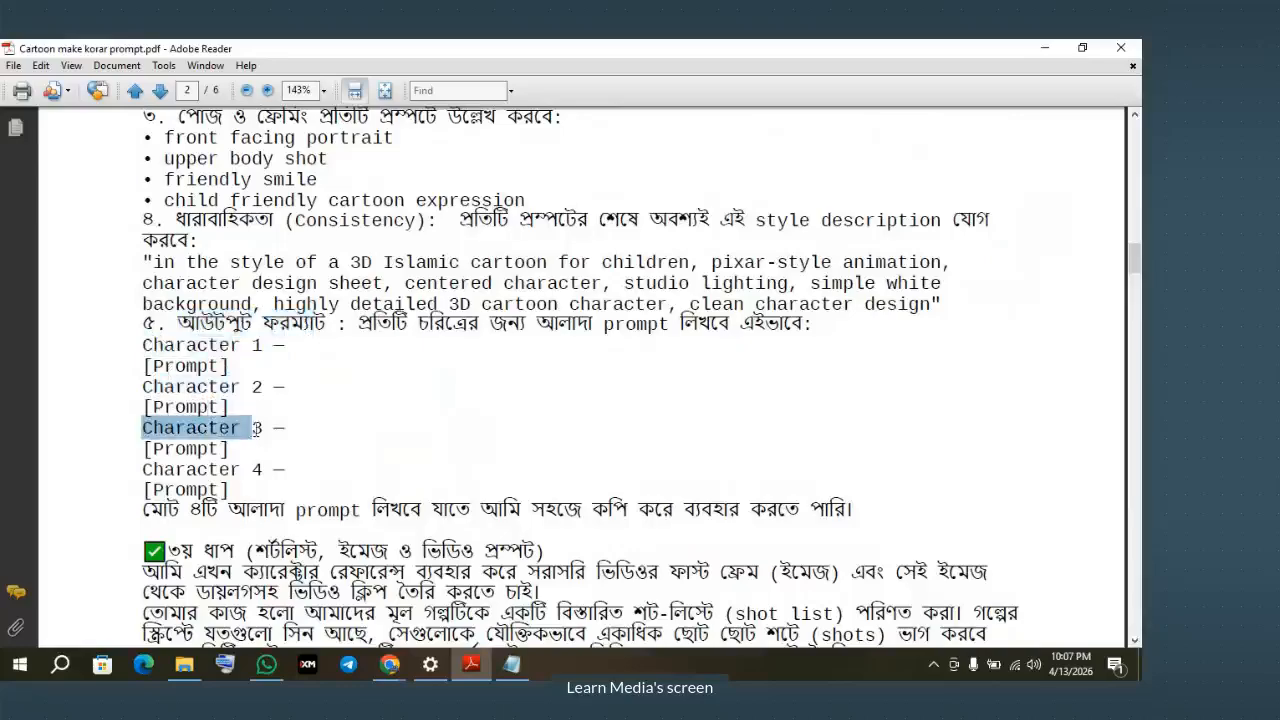
left_click(207, 448)
left_click_drag(143, 488, 238, 479)
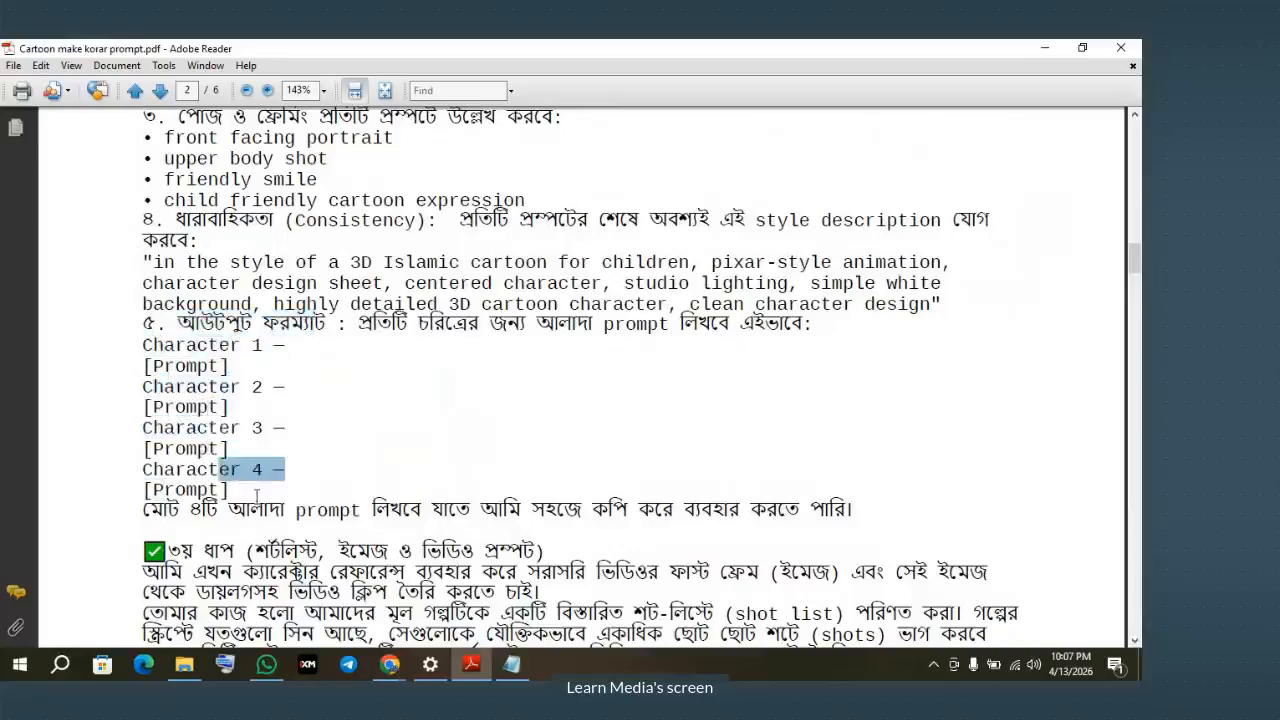
left_click(250, 508)
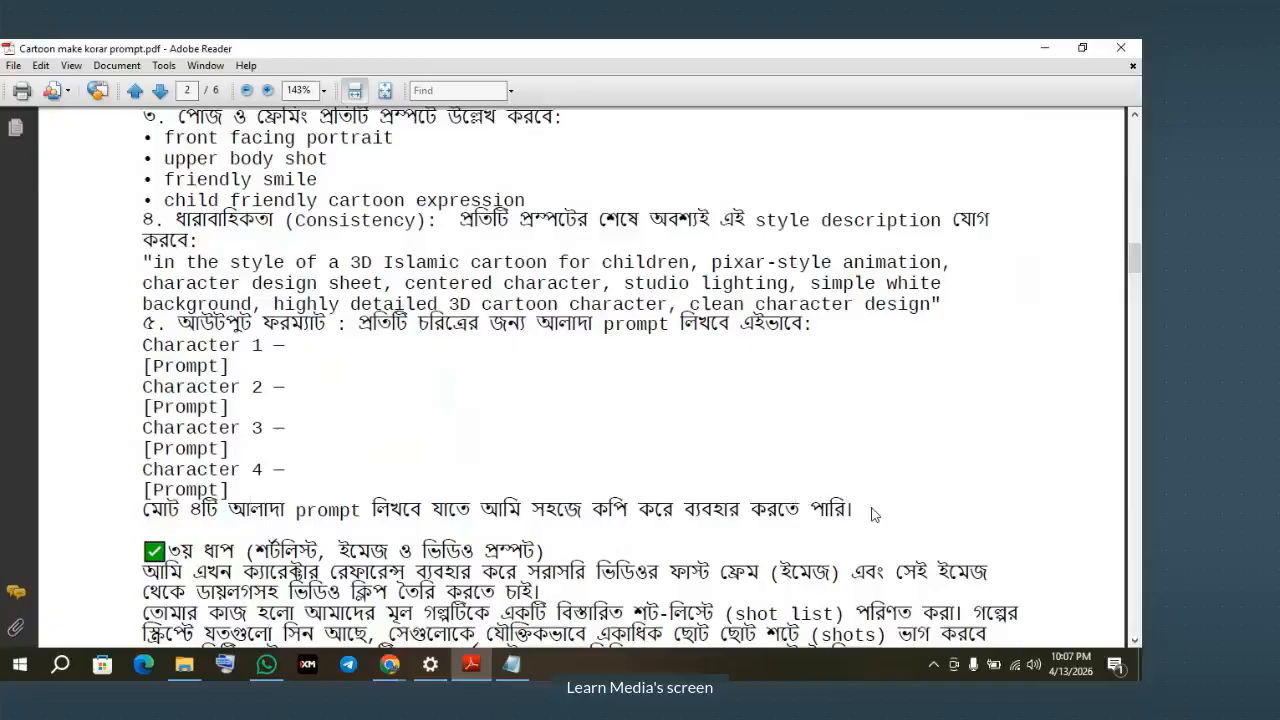
Step: Copy the full second-stage portrait prompt text from the PDF into the Google AI Studio cartoon script chat and run it
left_click_drag(853, 510, 147, 262)
scroll(160, 290, "up", 3)
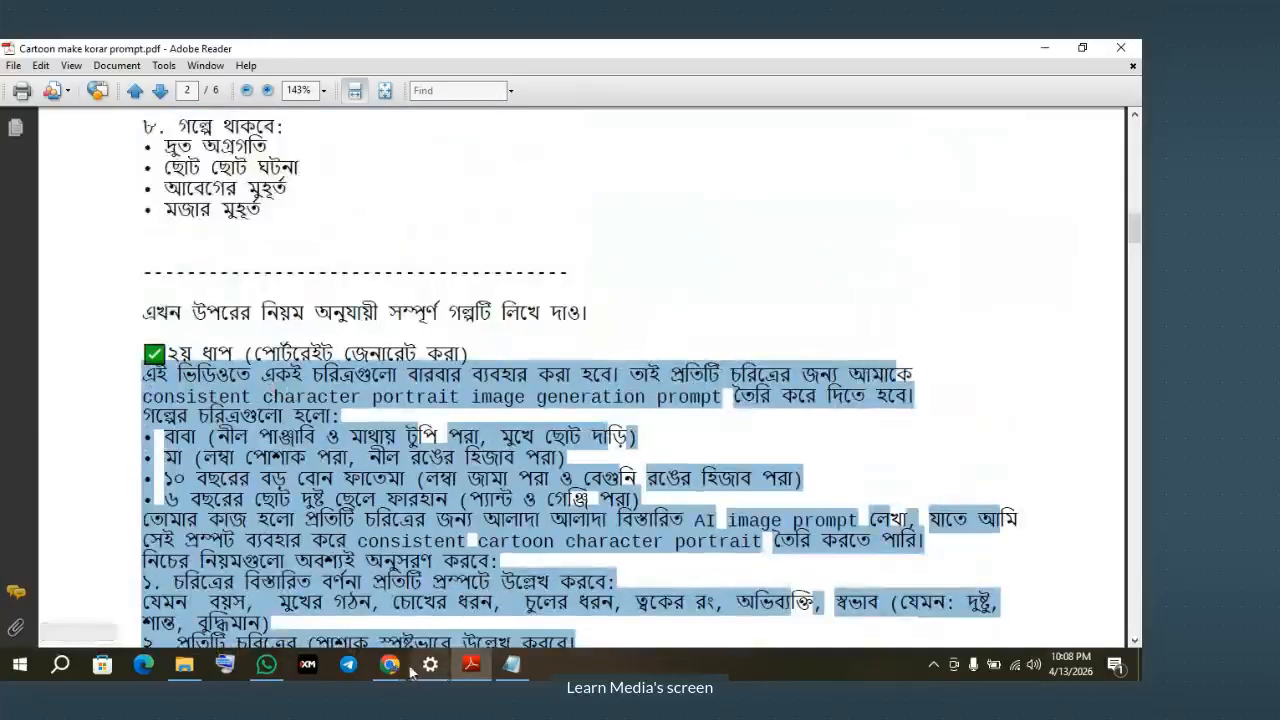
left_click(297, 590)
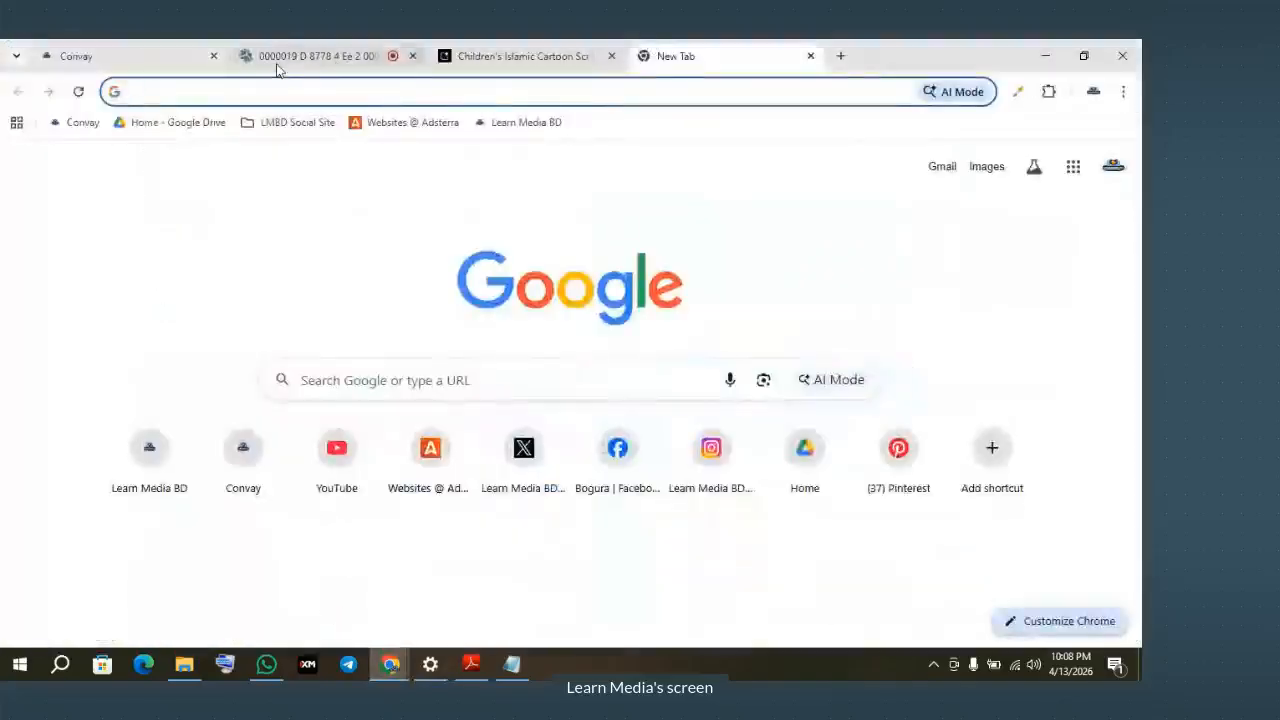
left_click(490, 57)
left_click(278, 568)
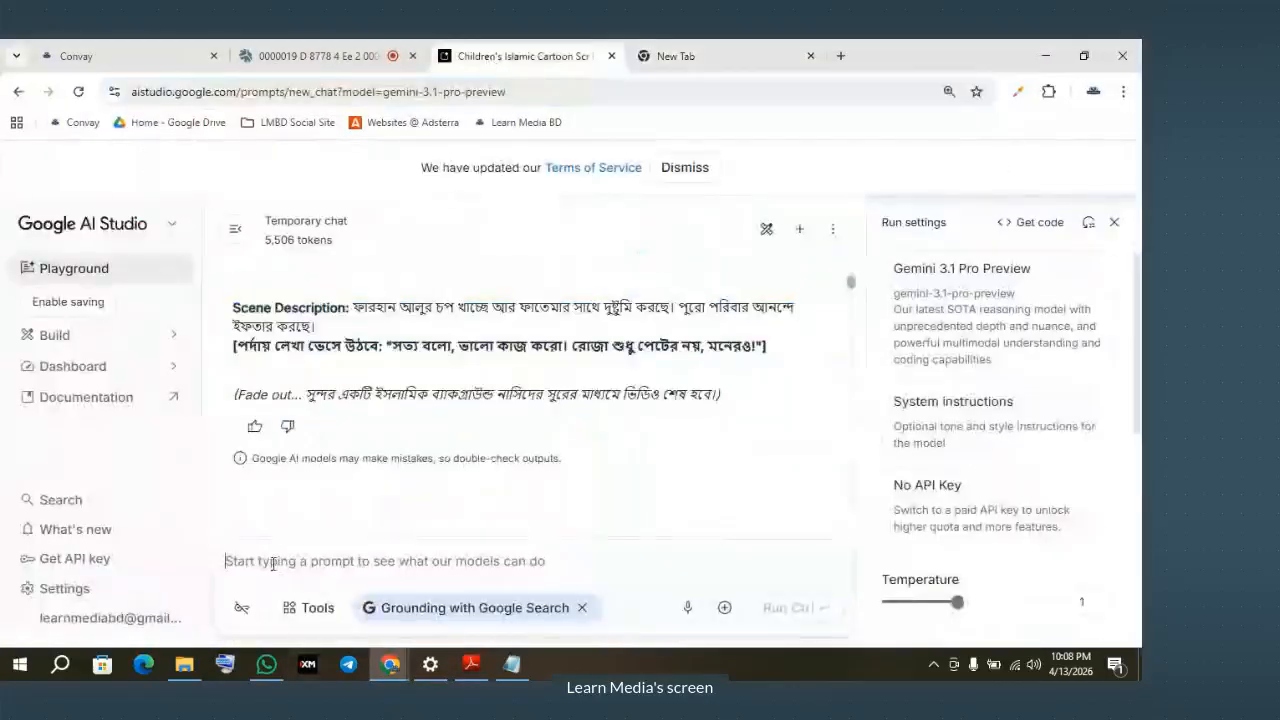
key("ctrl+v")
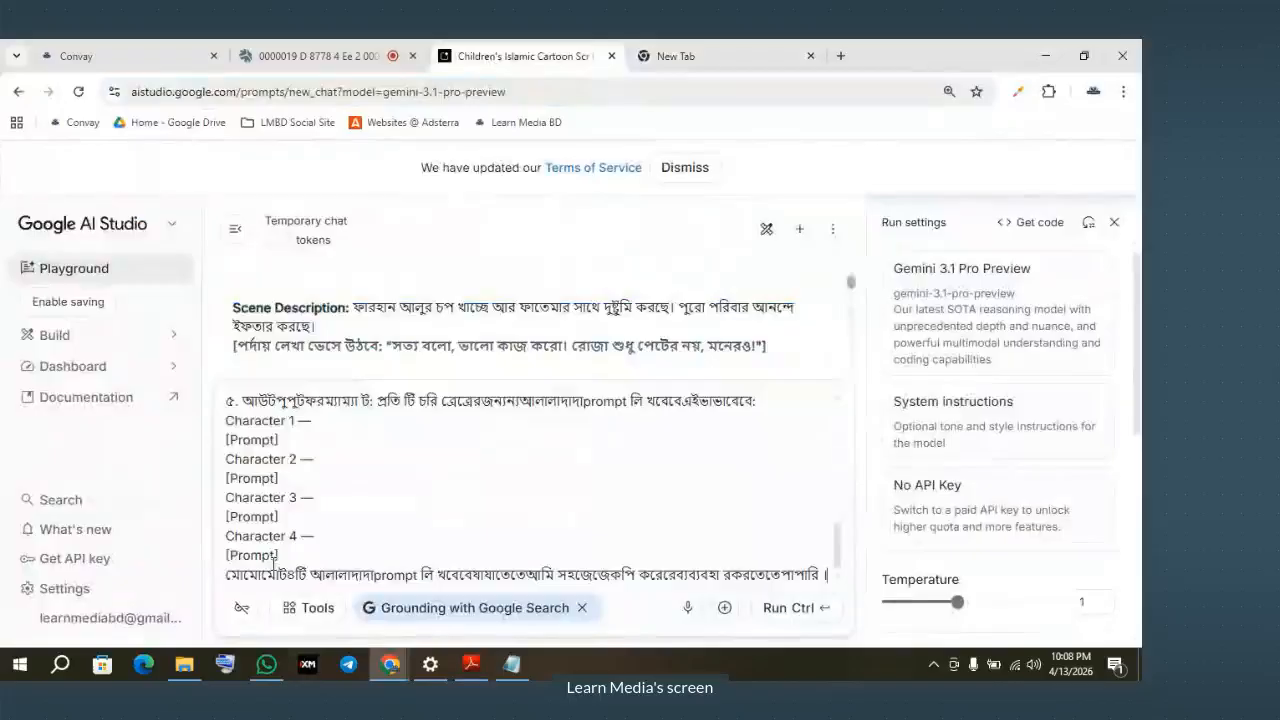
left_click(810, 610)
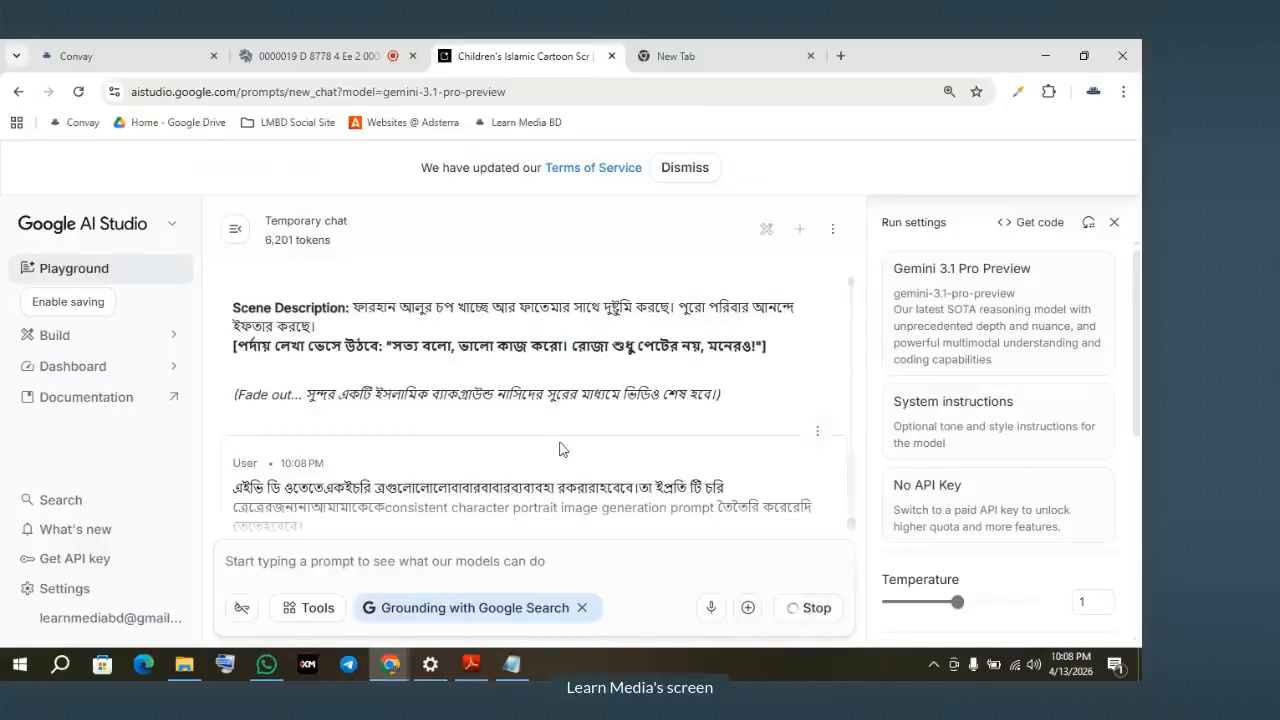
Step: Follow the response as it generates, check the Convay meeting meanwhile, and dismiss the Google Drive saving notice in the chat
scroll(500, 413, "down", 5)
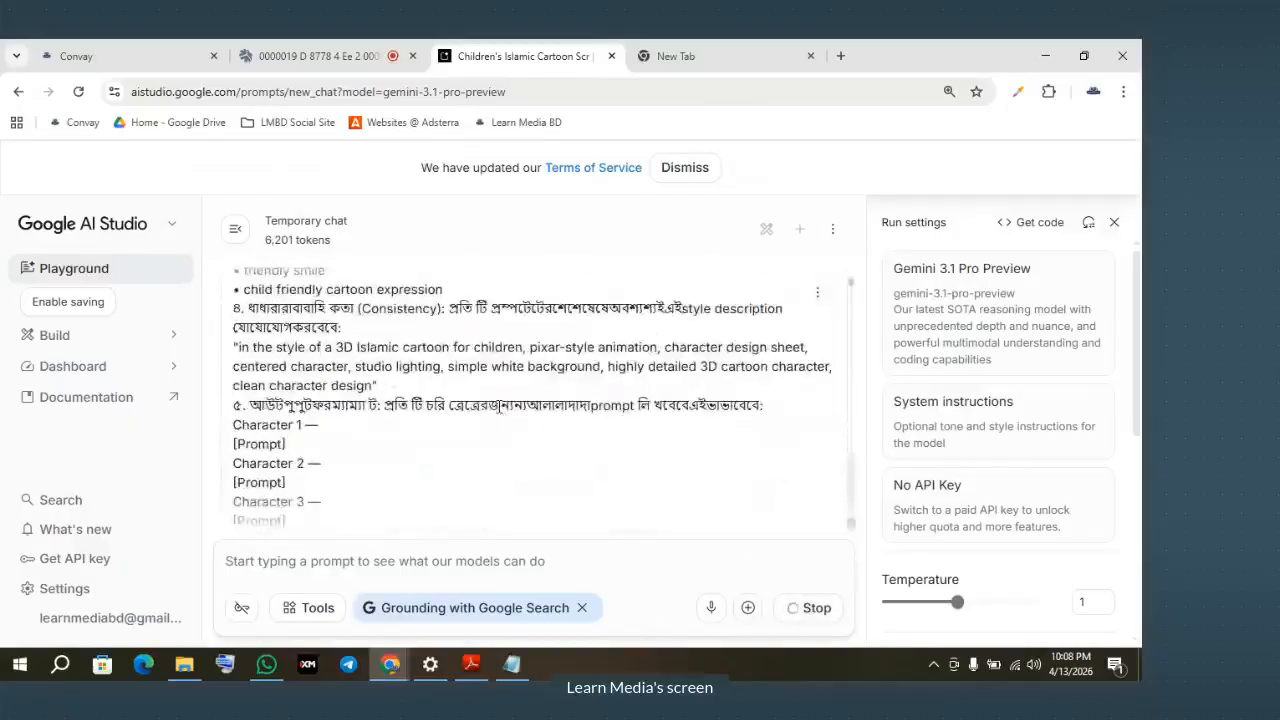
scroll(500, 413, "down", 3)
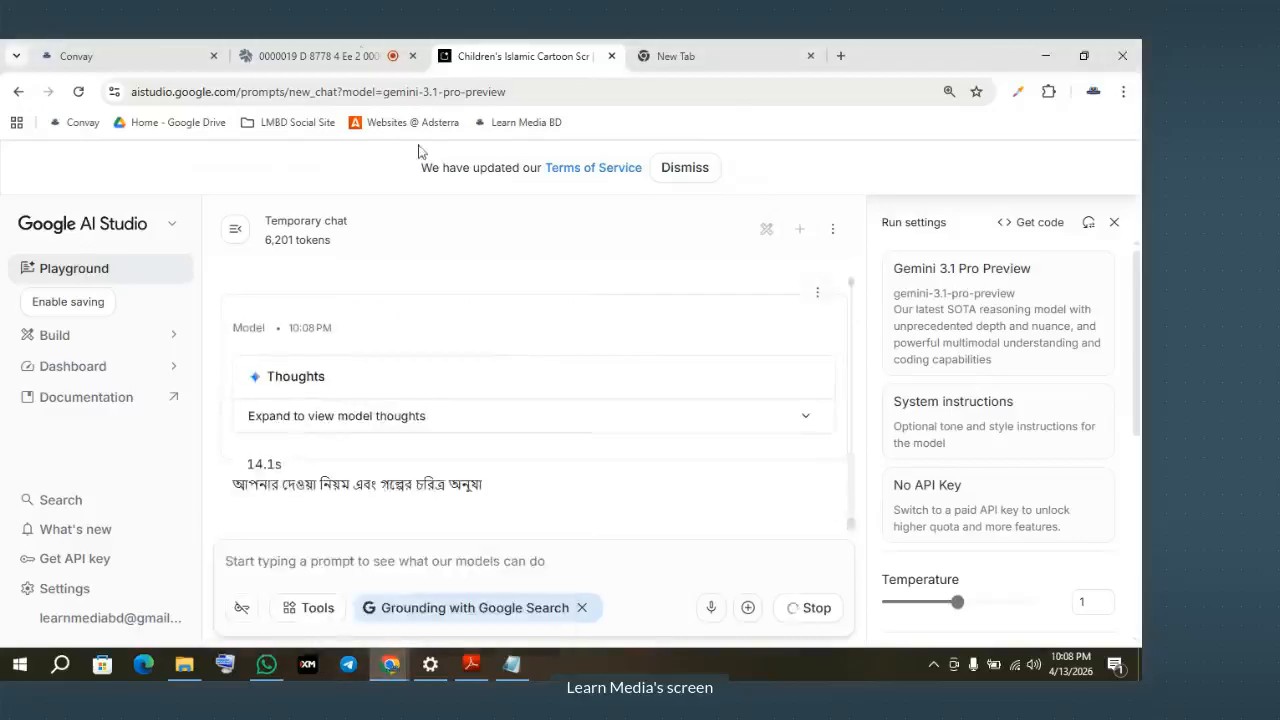
left_click(318, 56)
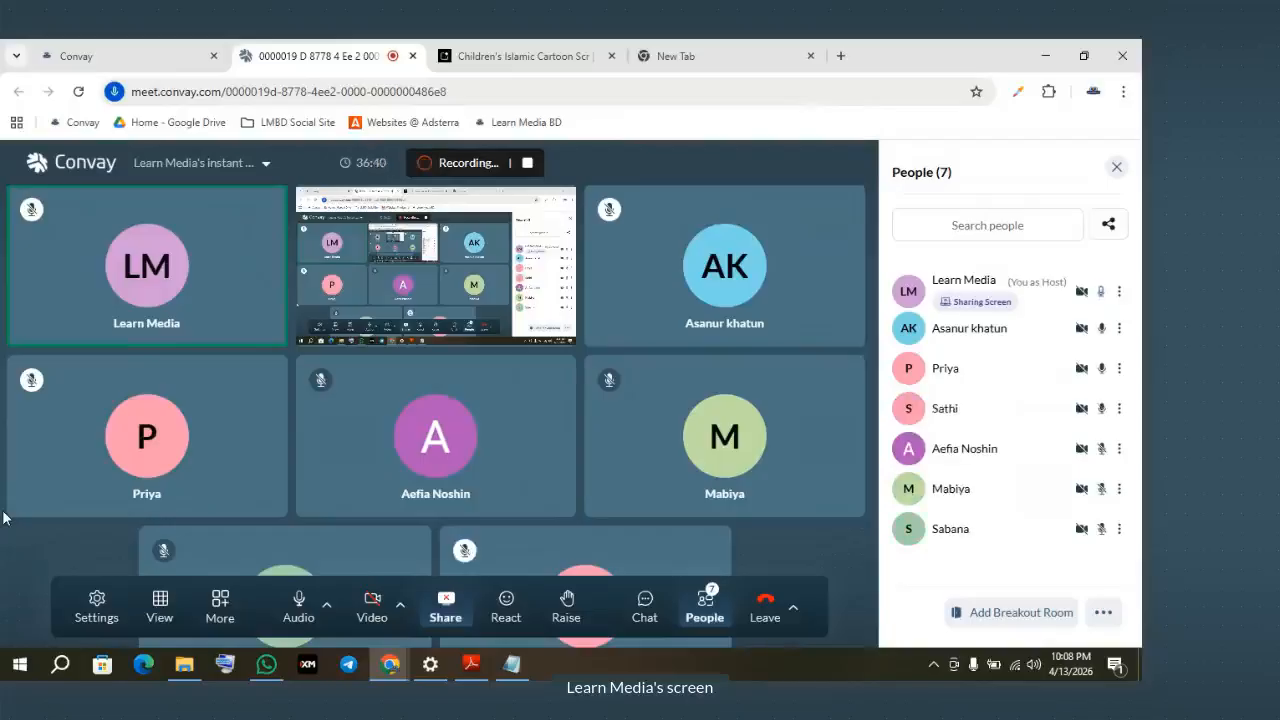
left_click(541, 56)
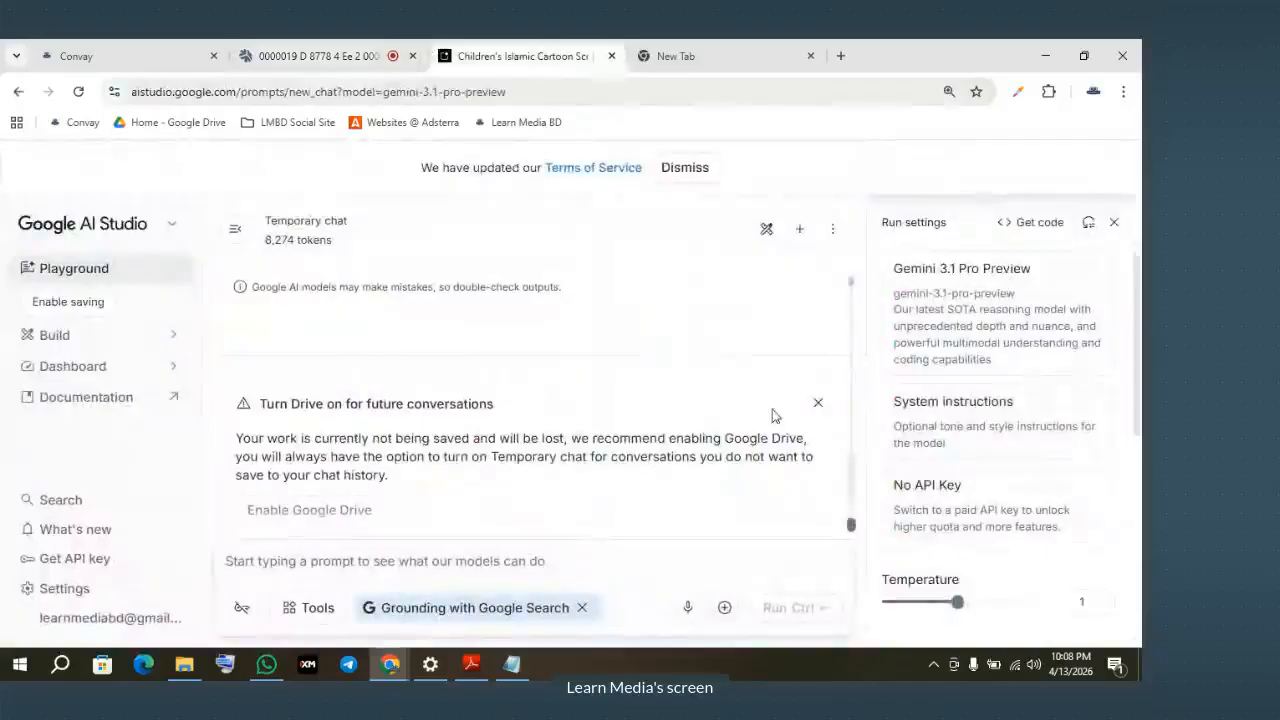
left_click(818, 403)
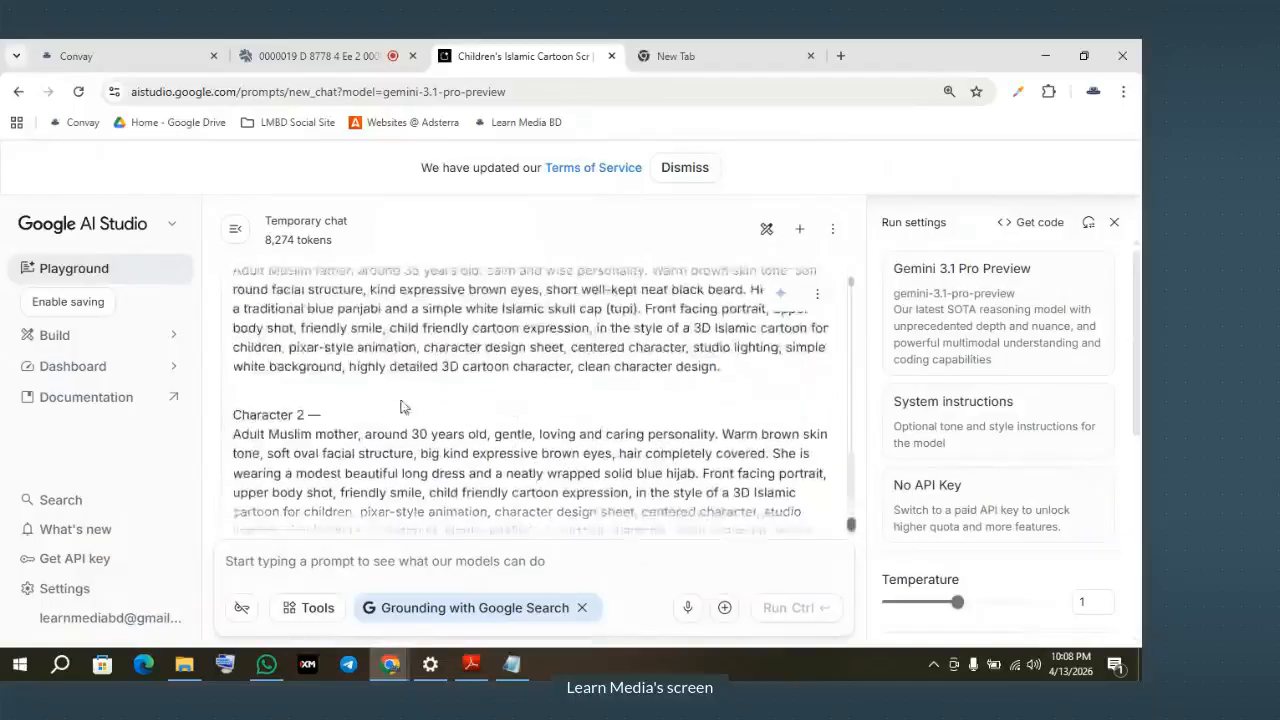
Step: Examine the generated portrait prompts for Character 1 through Character 4 in the chat response
scroll(400, 407, "up", 3)
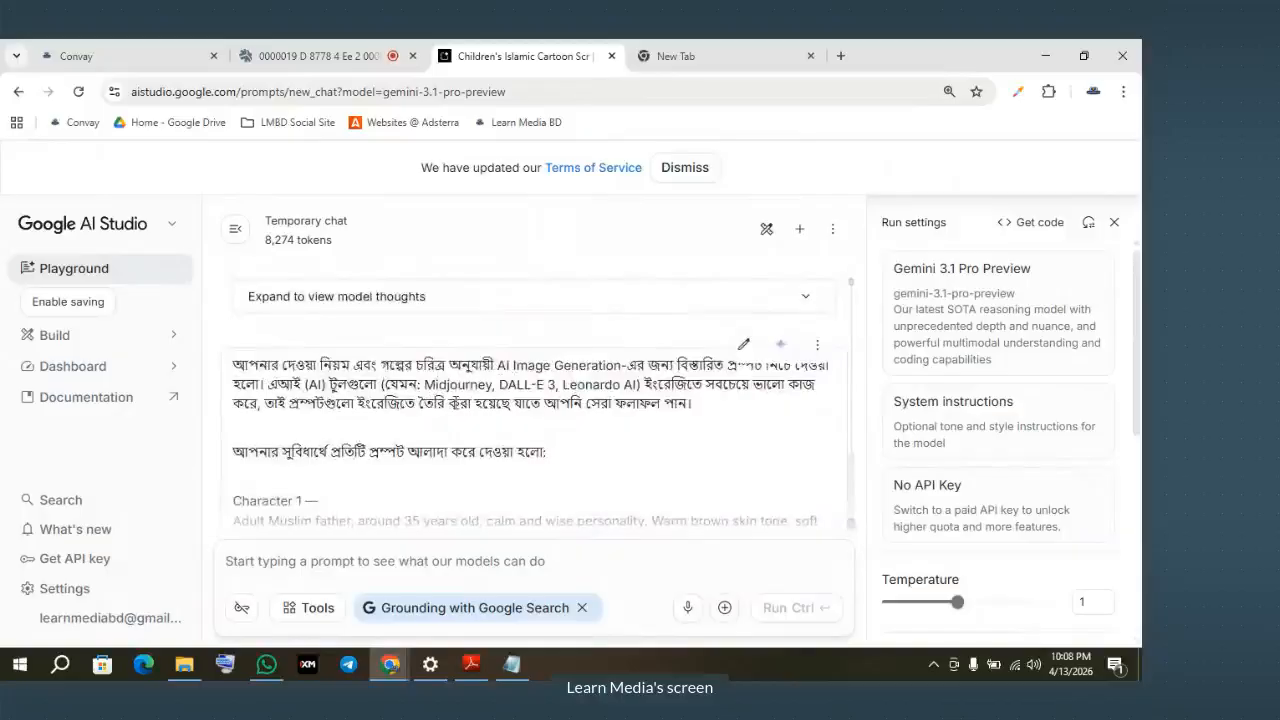
scroll(259, 330, "down", 2)
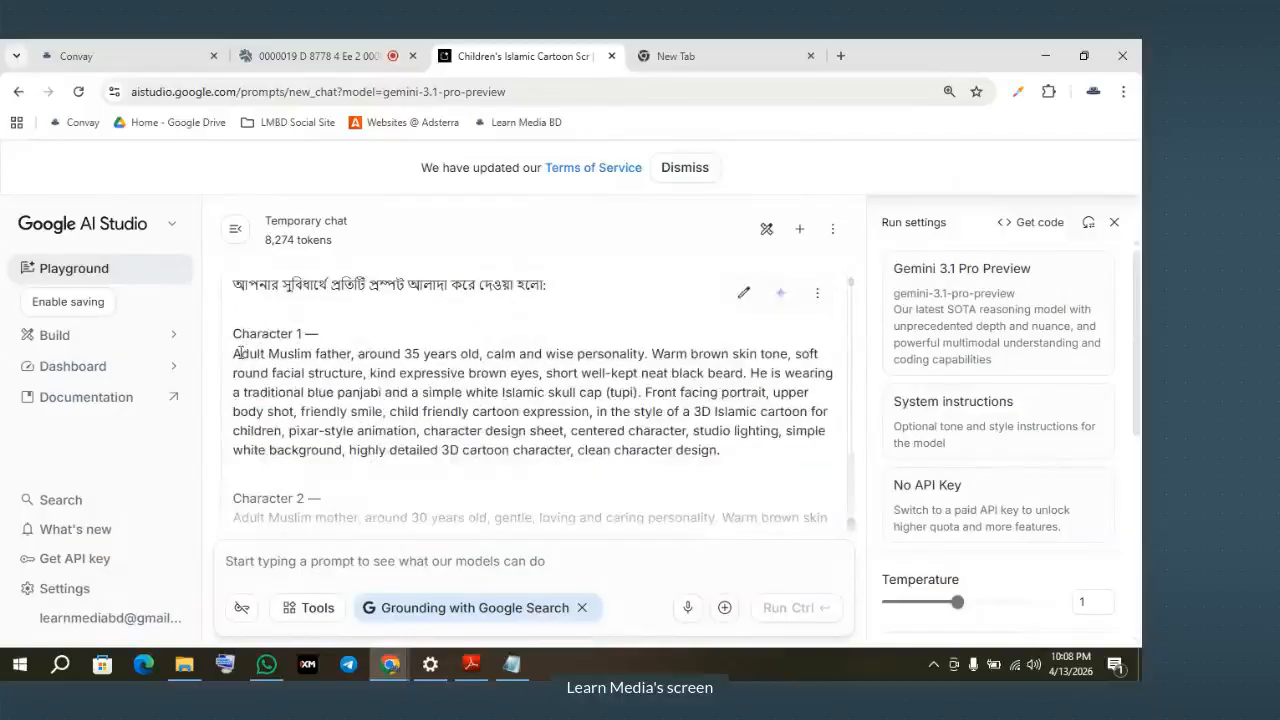
scroll(337, 346, "down", 2)
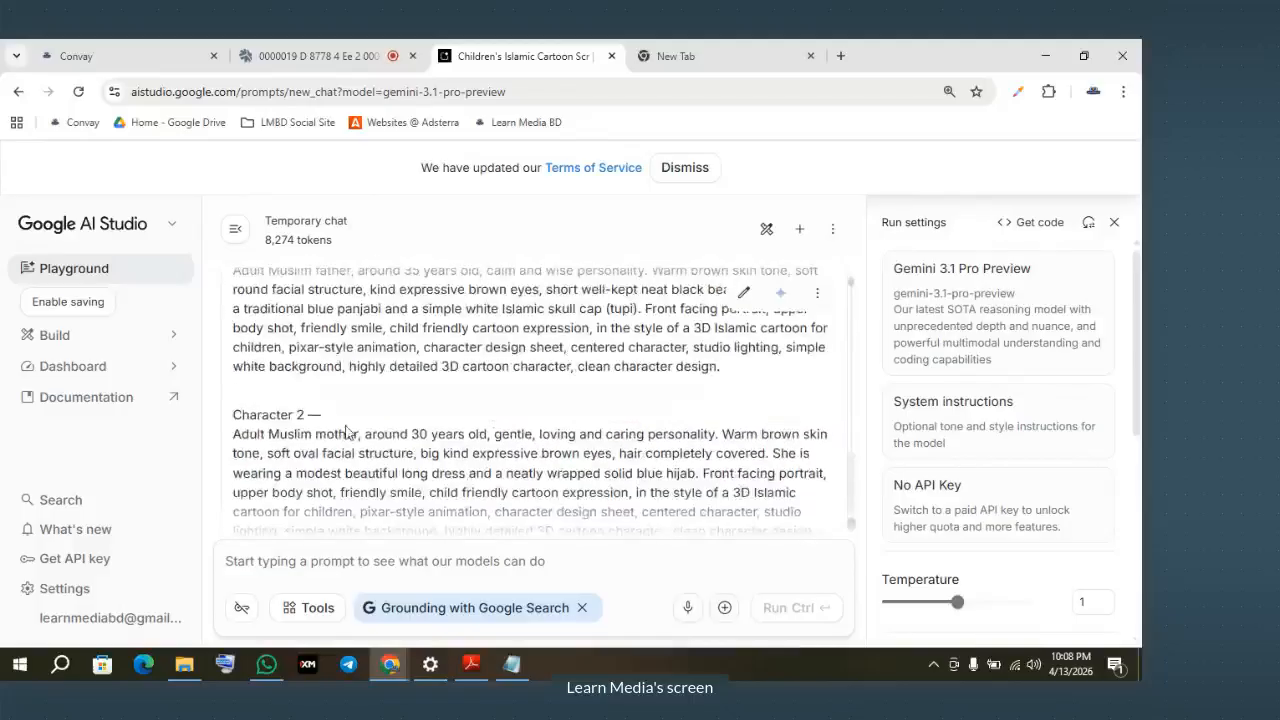
scroll(298, 424, "down", 2)
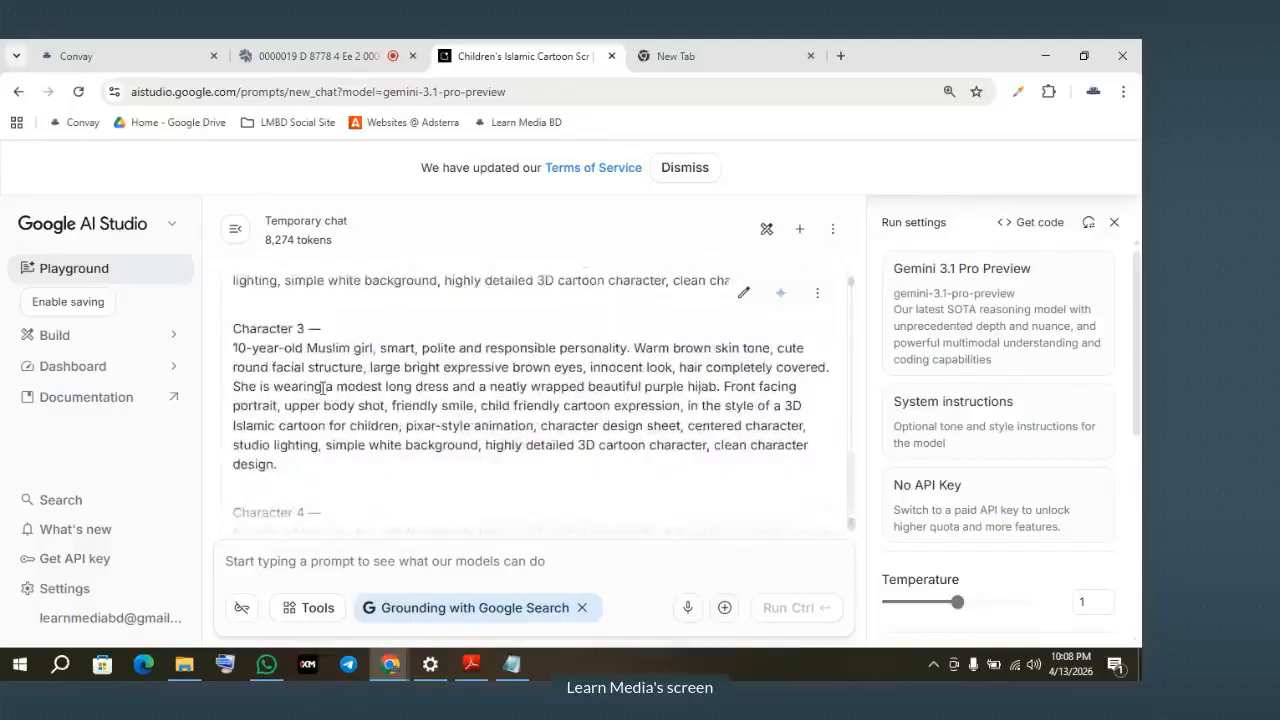
scroll(323, 388, "down", 2)
scroll(370, 411, "down", 1)
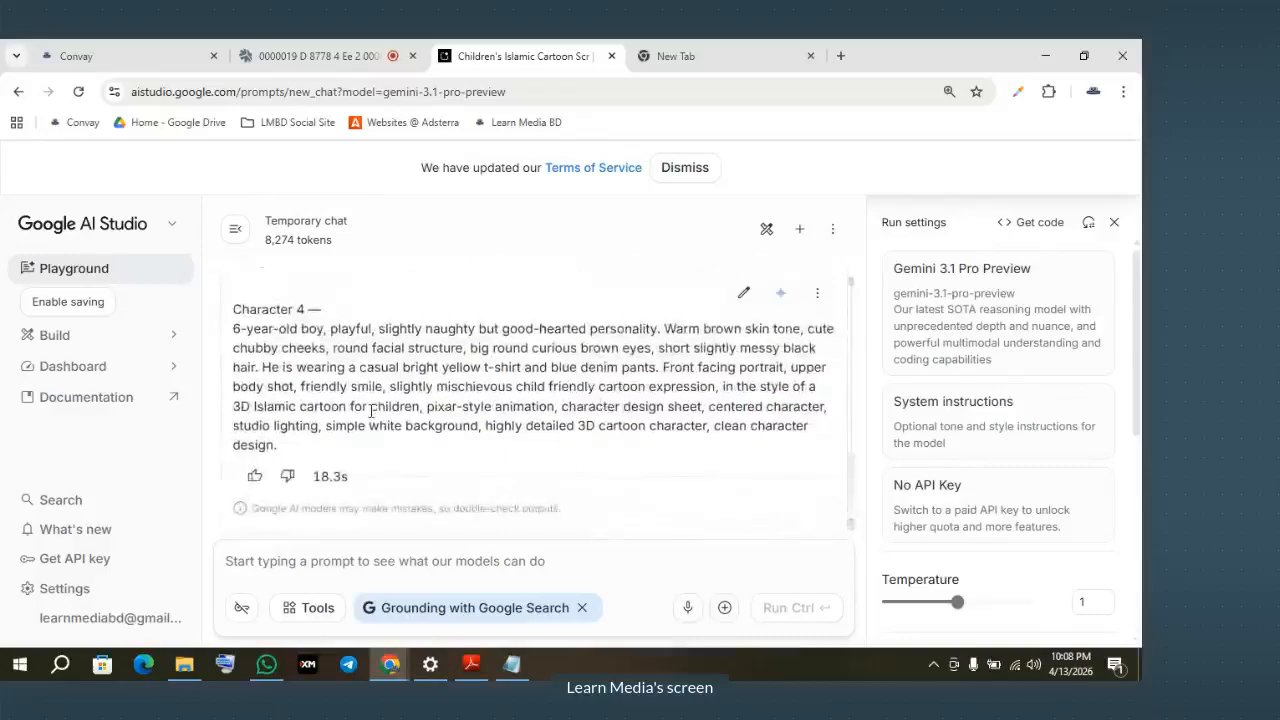
scroll(370, 411, "up", 3)
scroll(370, 411, "up", 3)
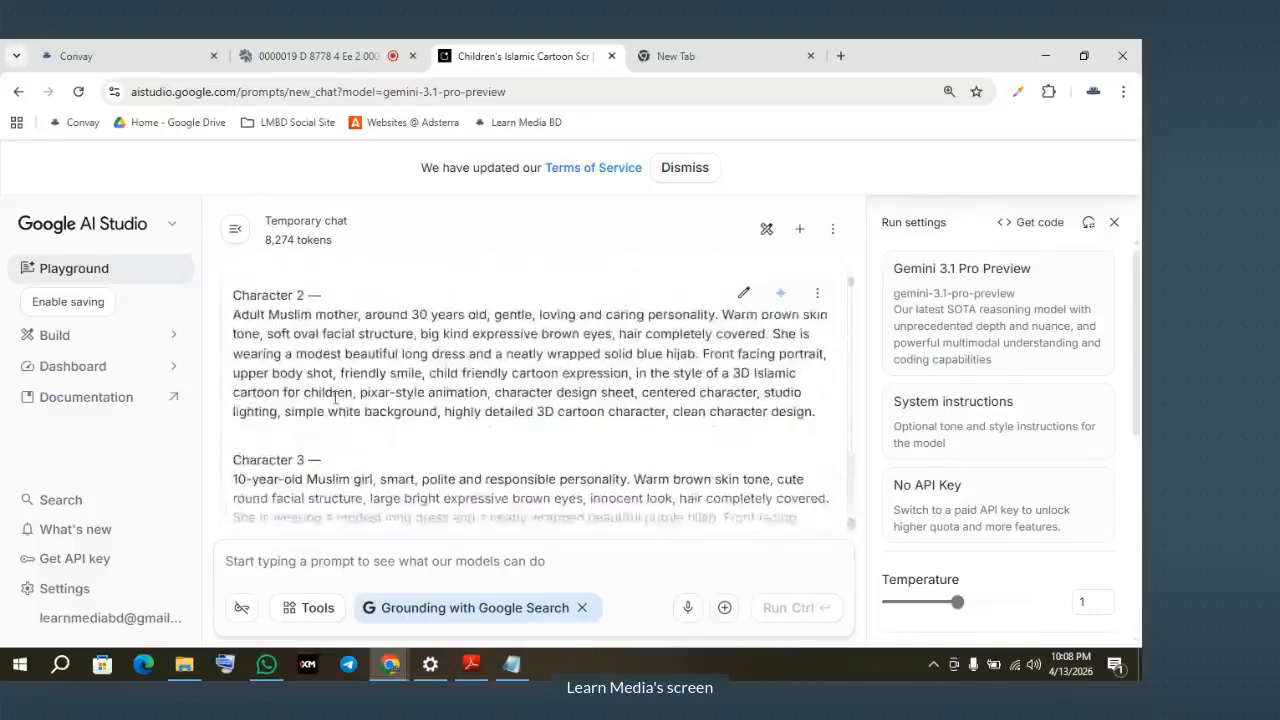
scroll(239, 369, "up", 2)
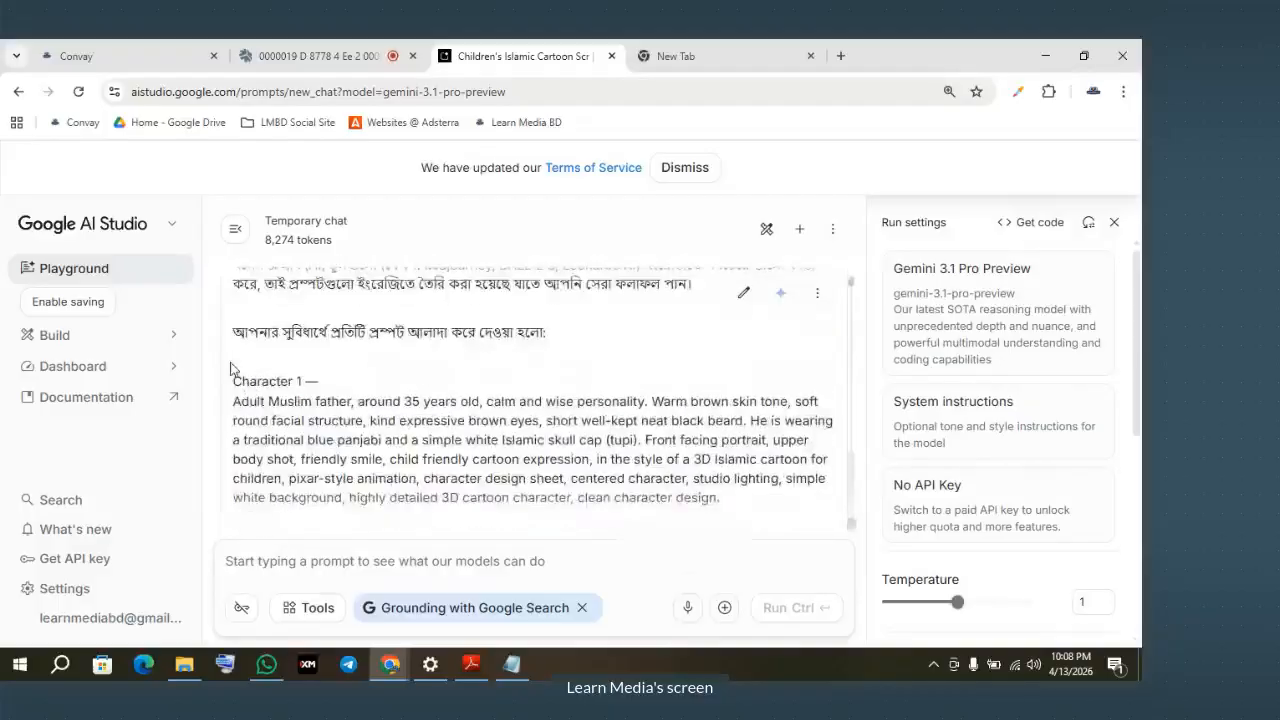
Step: Copy the intro line and Character 1 to Character 4 portrait prompts from the chat response to the end of the Notepad notes
left_click_drag(237, 331, 300, 444)
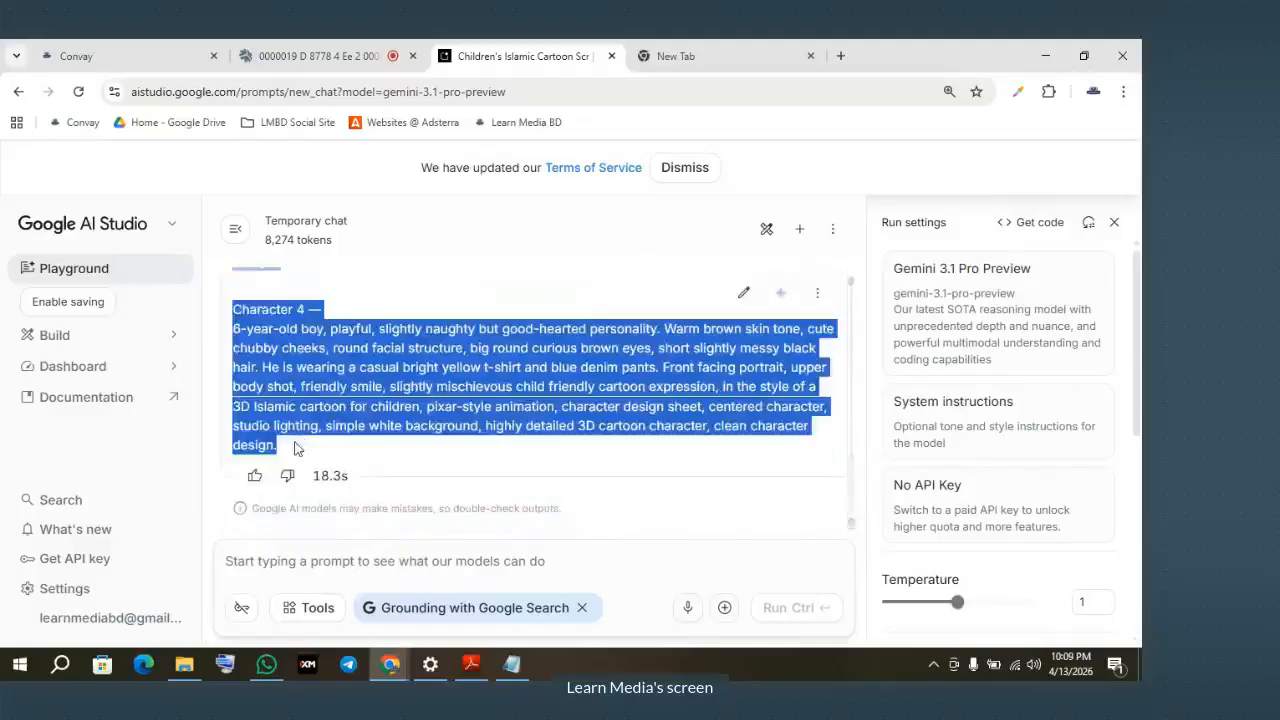
left_click(511, 664)
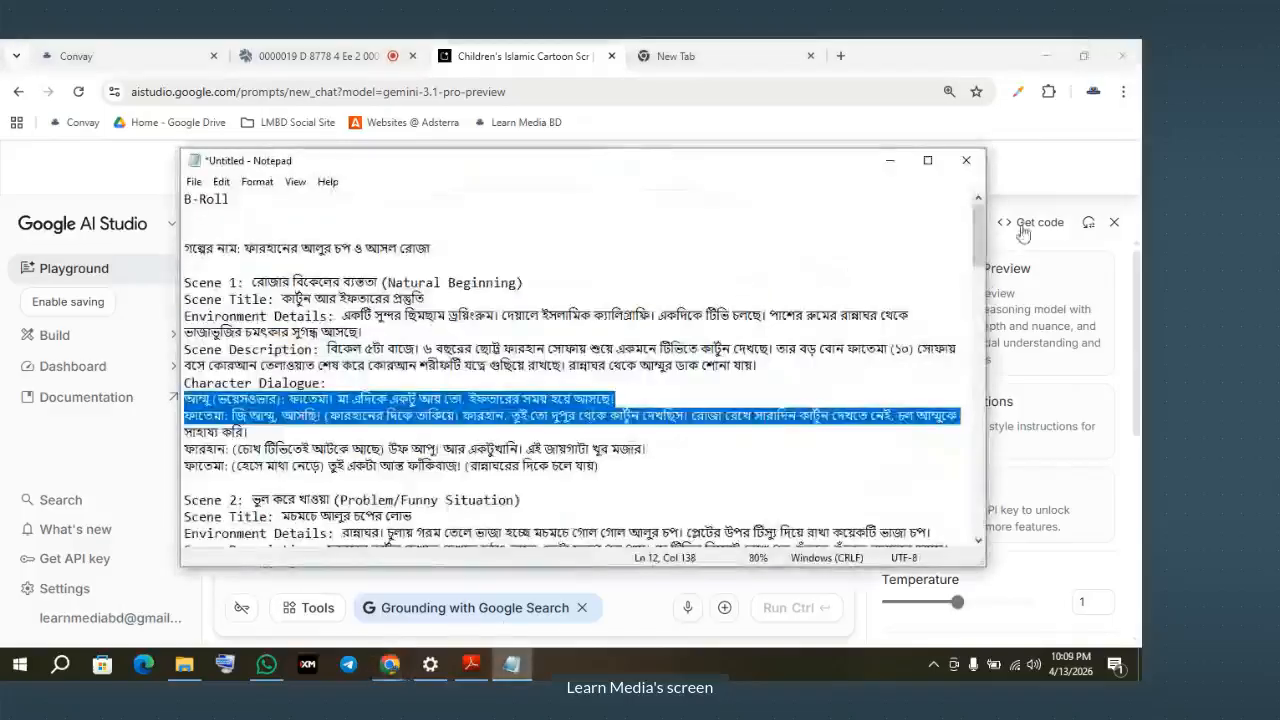
scroll(692, 450, "down", 20)
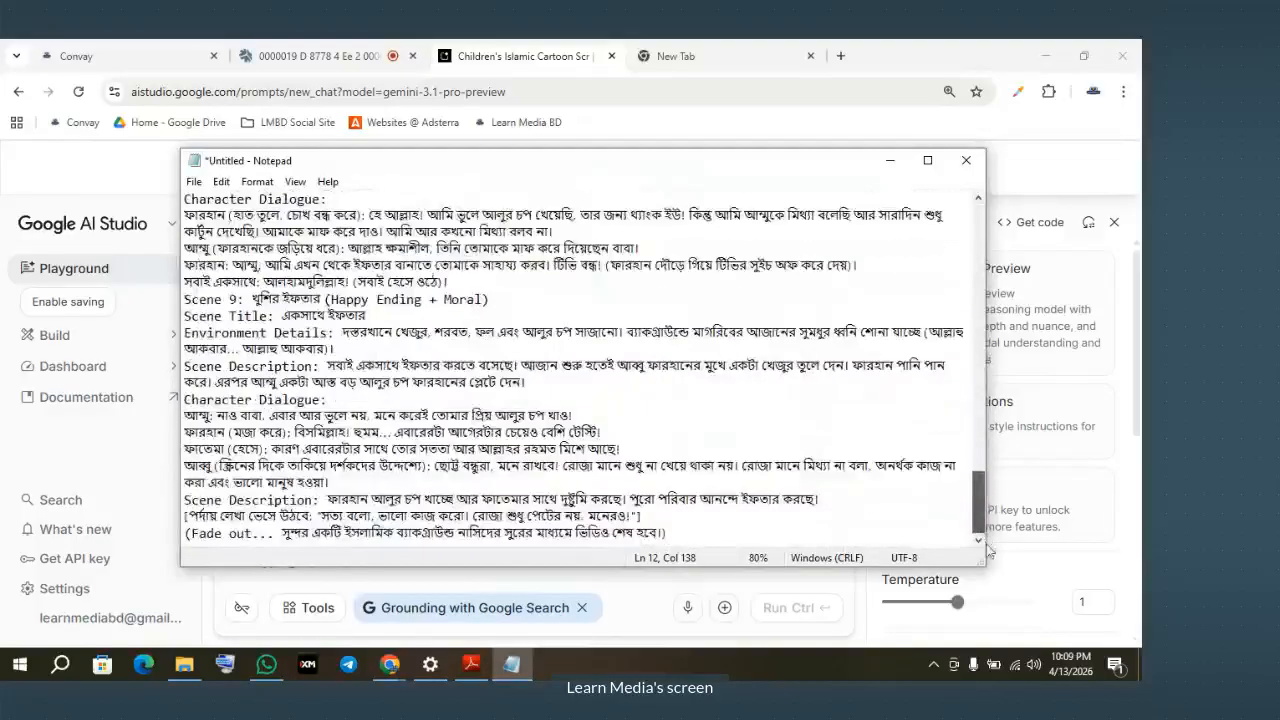
left_click(692, 523)
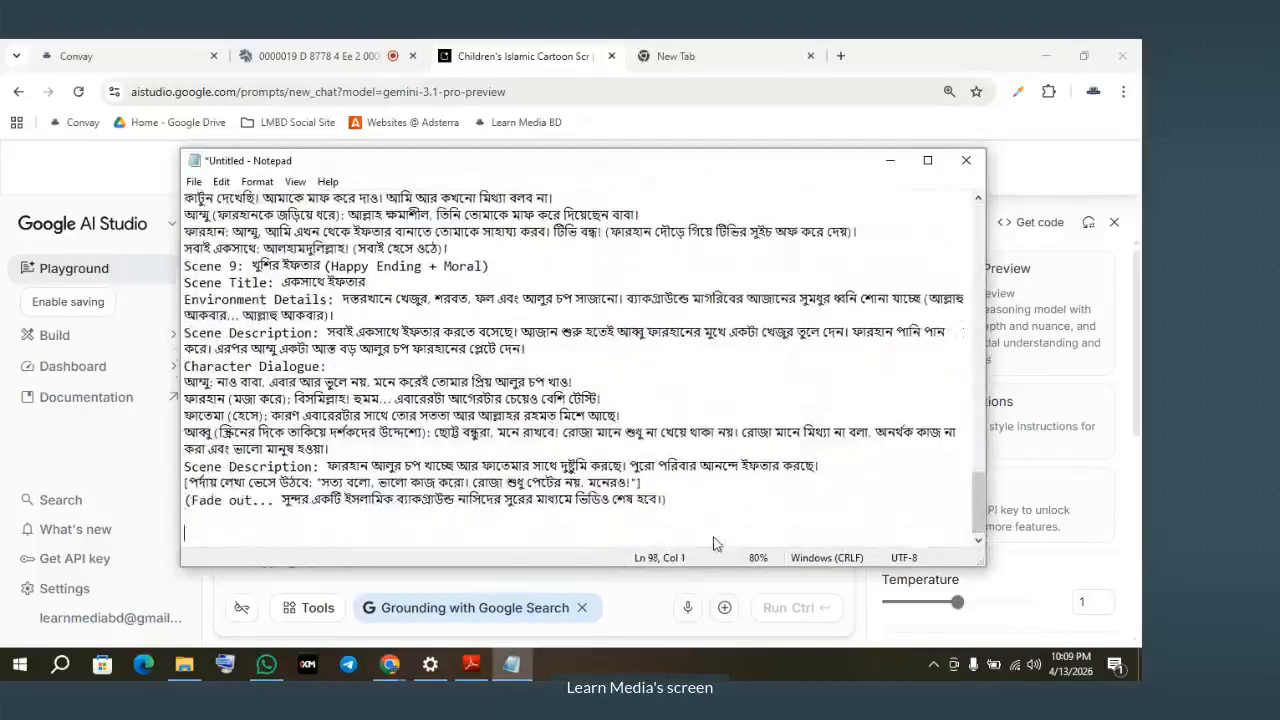
key("ctrl+v")
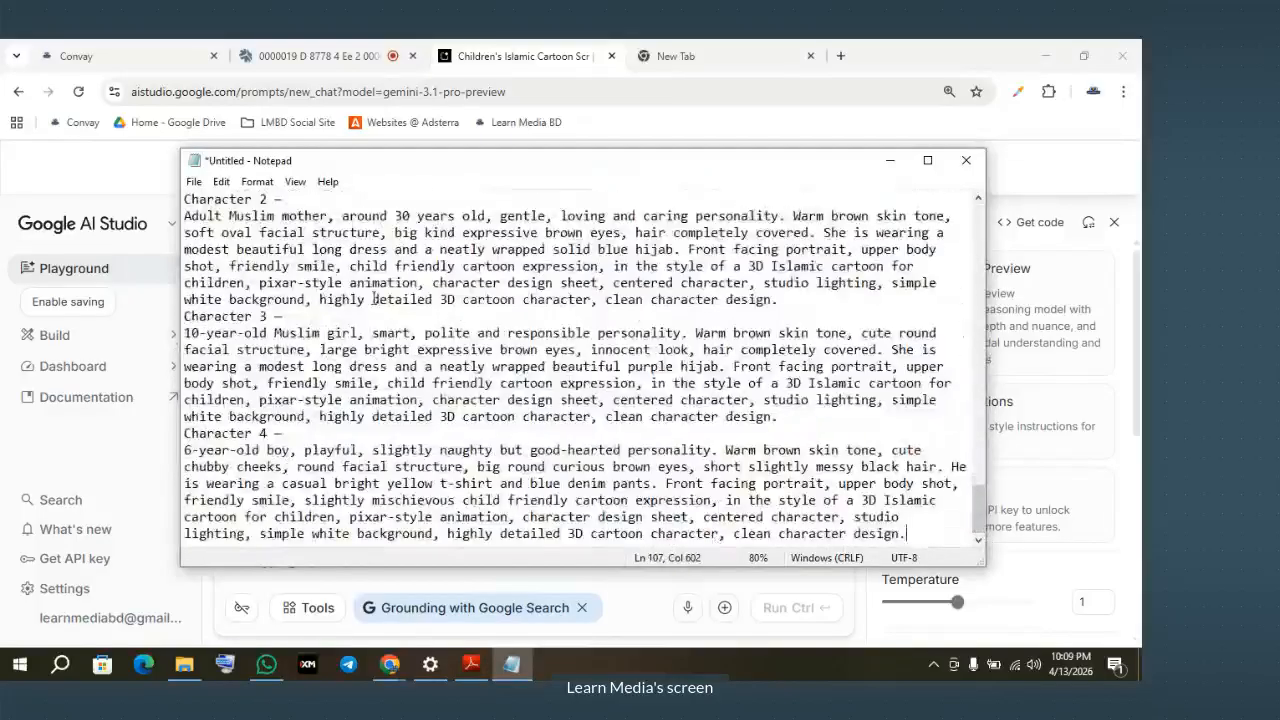
Step: Insert a blank line after each of the Character 1, Character 2 and Character 3 prompts in the notes
left_click(814, 300)
key("Return")
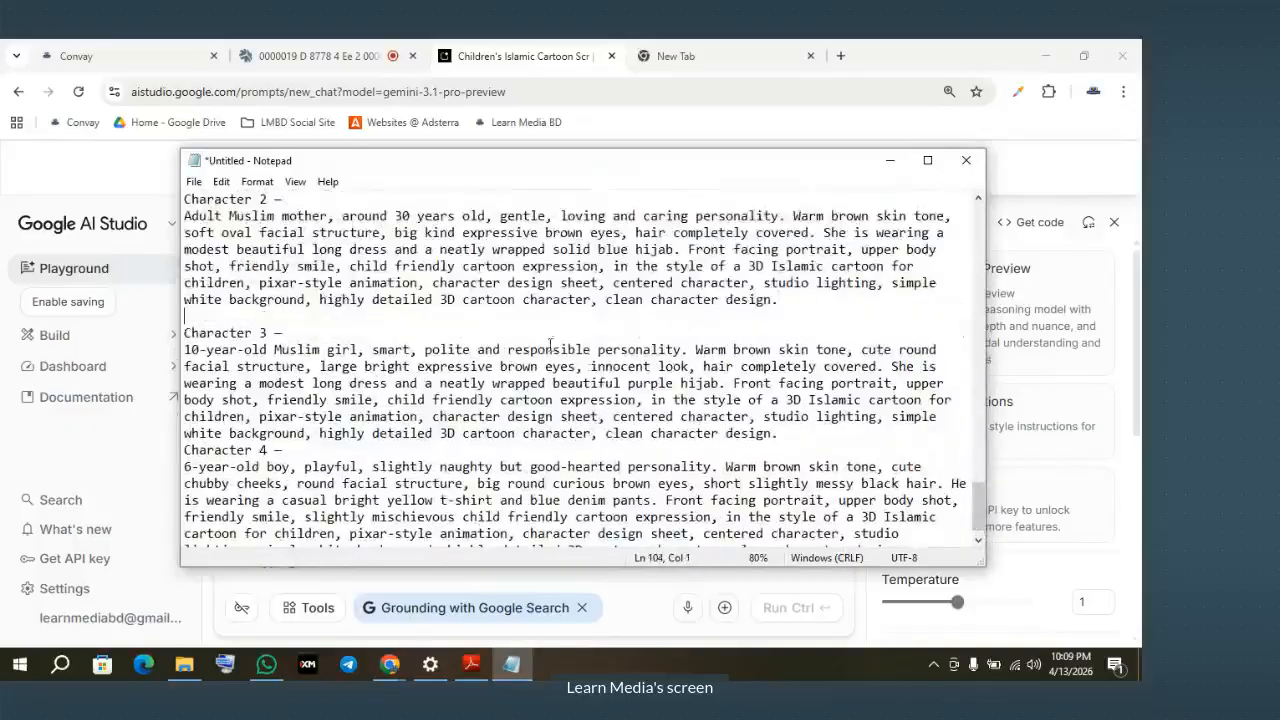
left_click(785, 435)
key("Return")
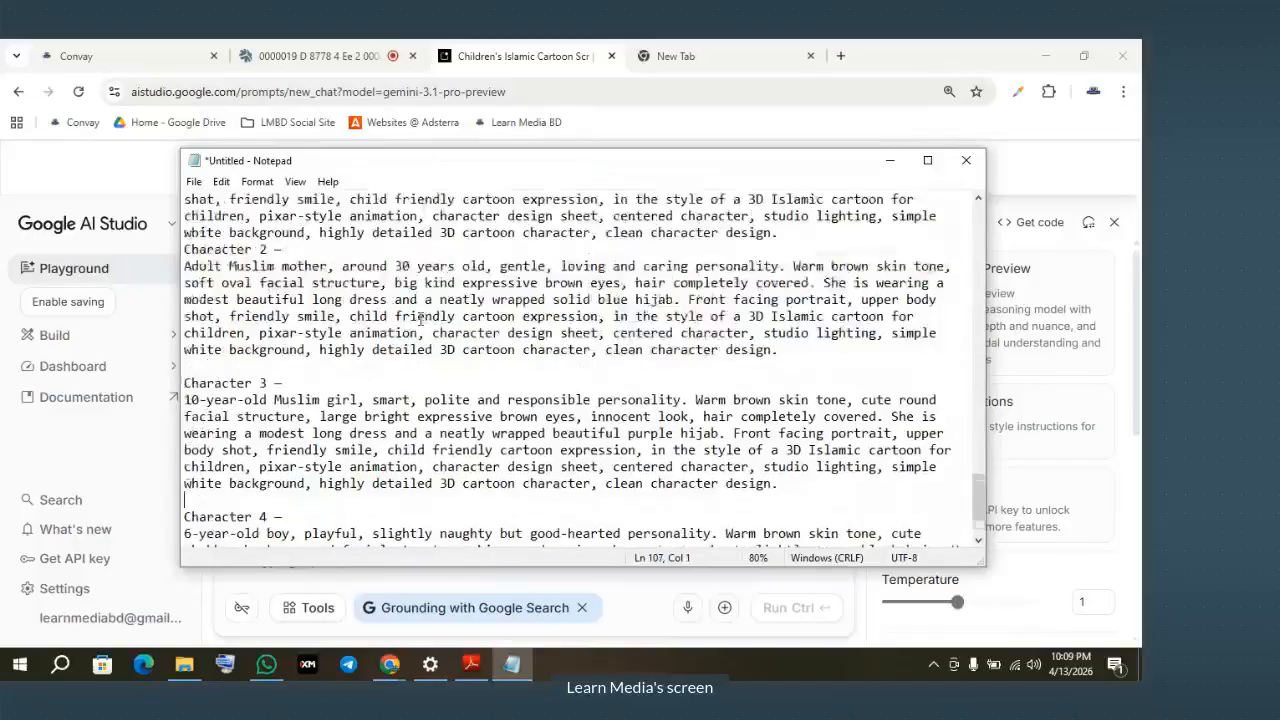
scroll(432, 368, "up", 3)
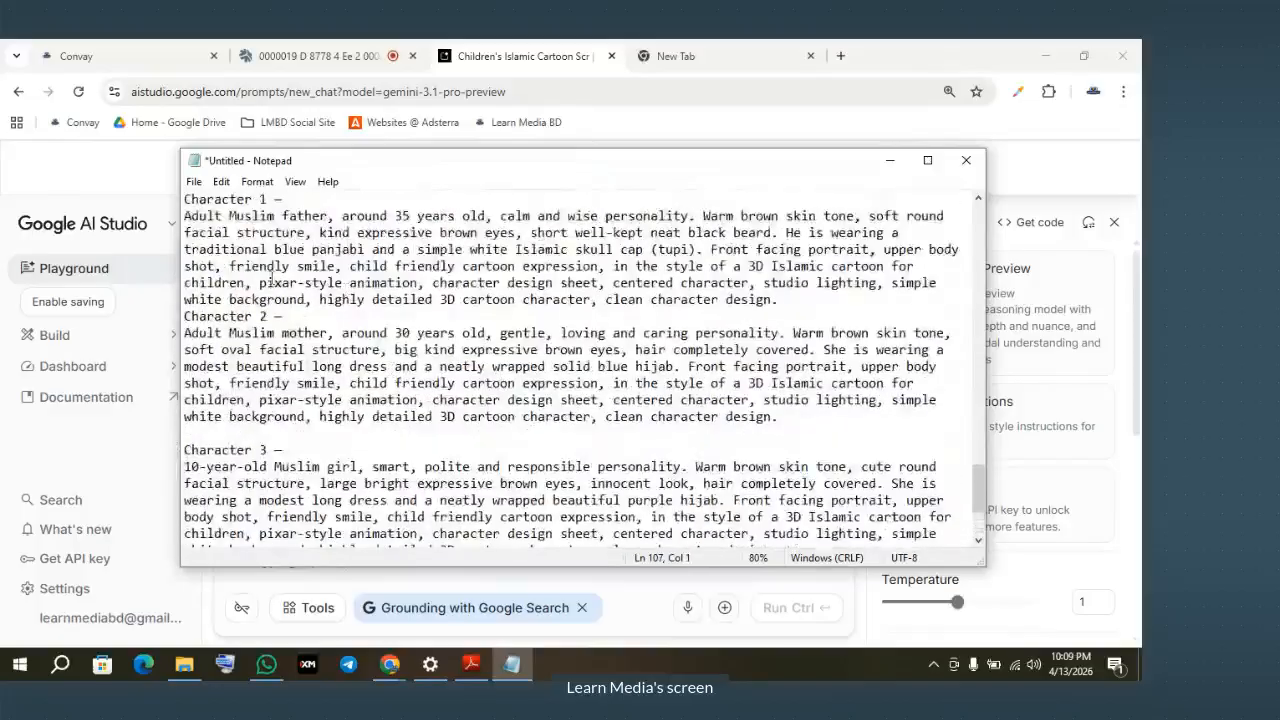
left_click(781, 309)
left_click(783, 299)
key("Return")
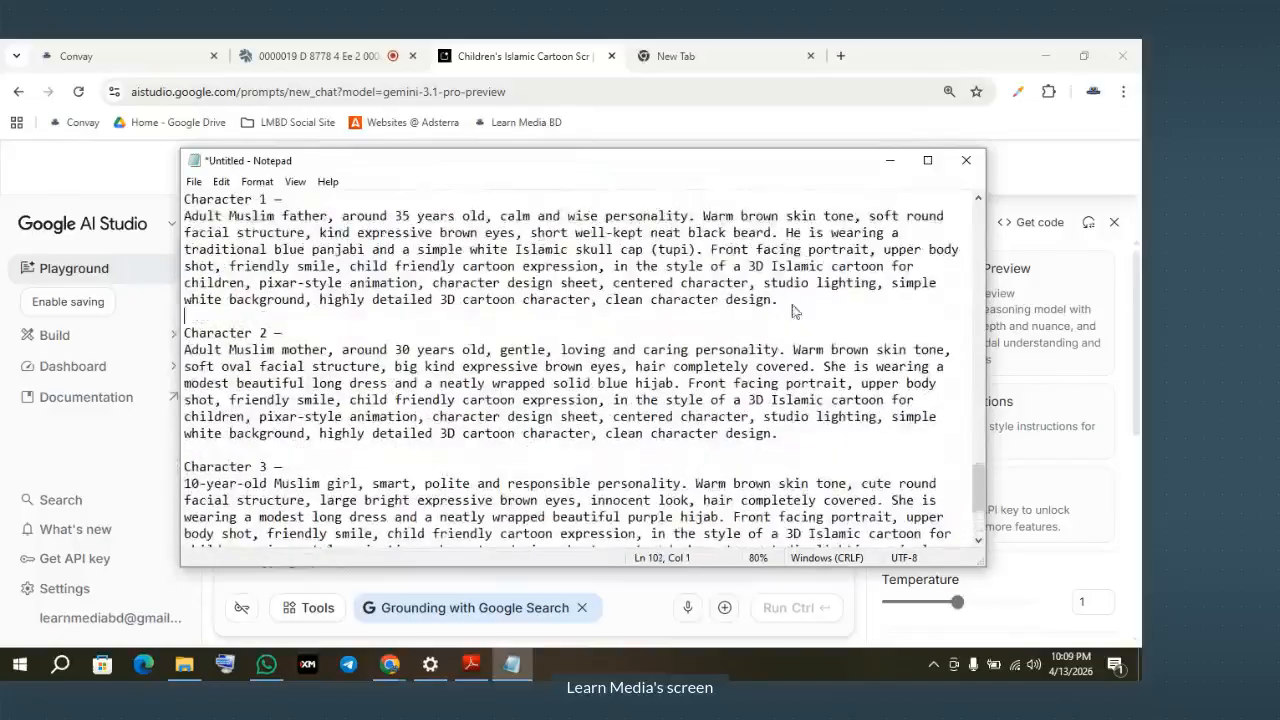
Step: Add a blank line between the Bengali intro line and Character 1, and another line after the Character 4 prompt
scroll(461, 320, "up", 3)
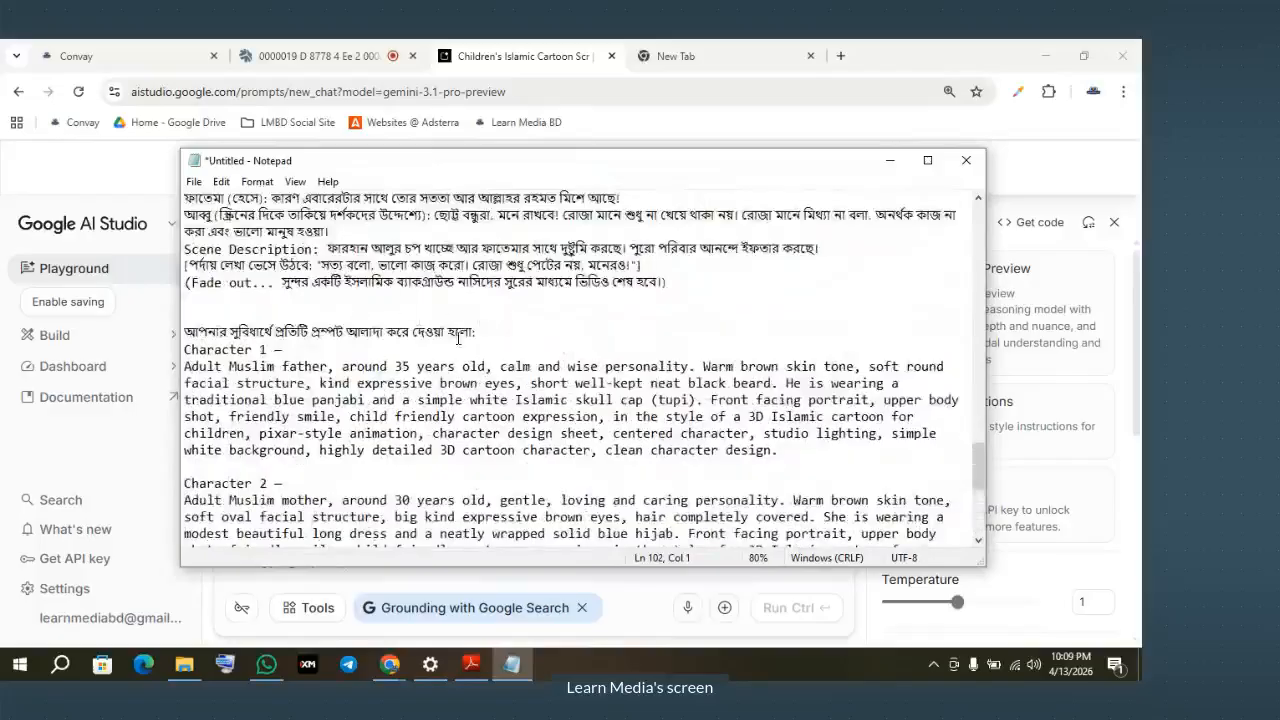
left_click(510, 331)
key("Return")
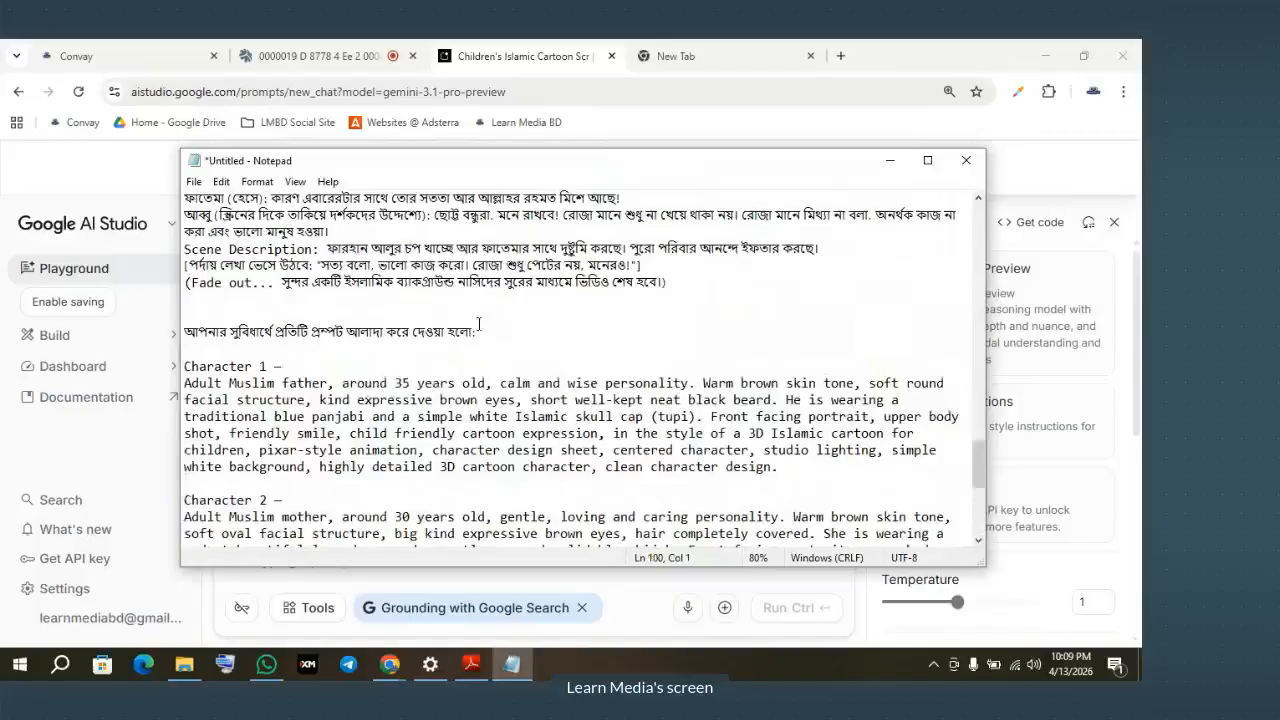
left_click_drag(474, 338, 184, 332)
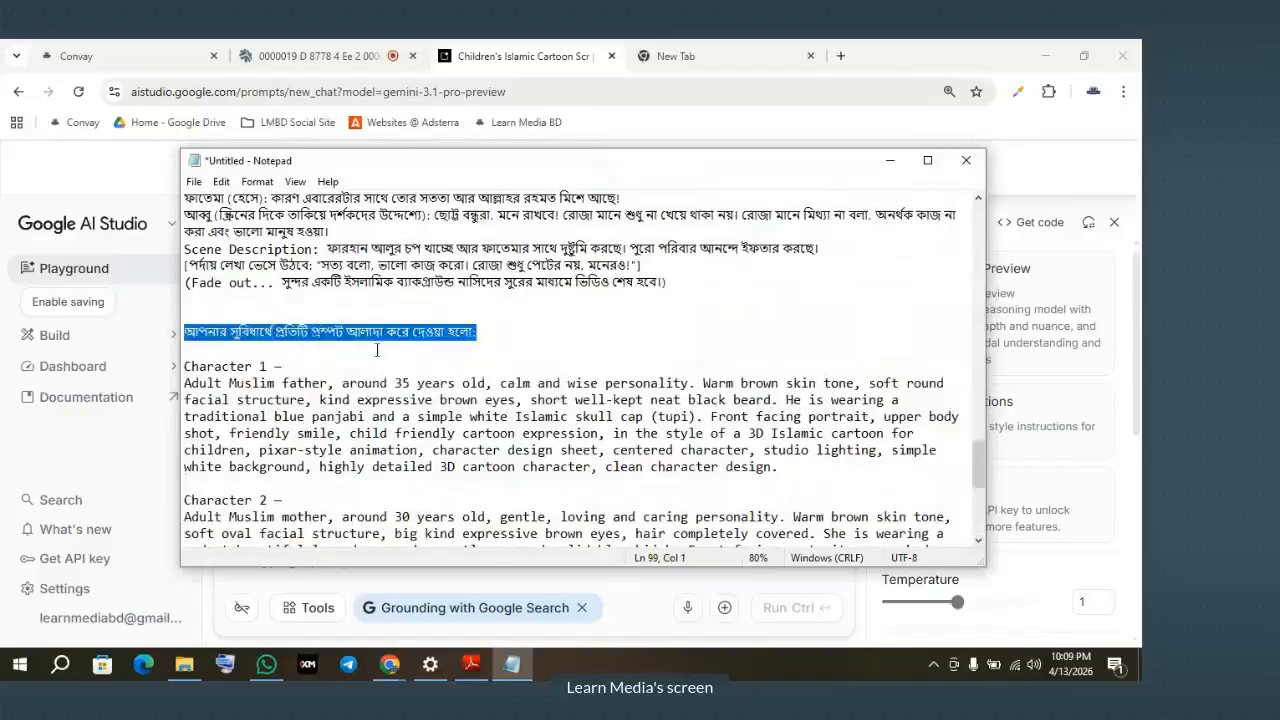
scroll(377, 349, "down", 7)
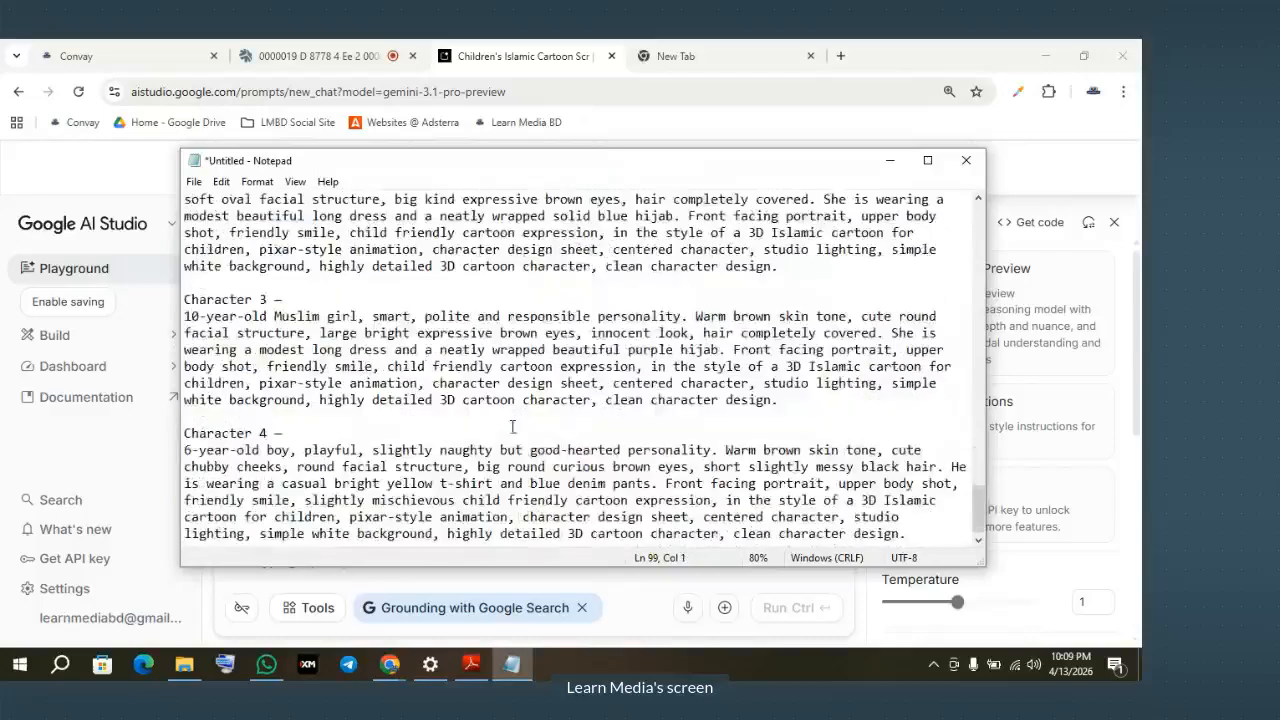
left_click(931, 532)
key("Return")
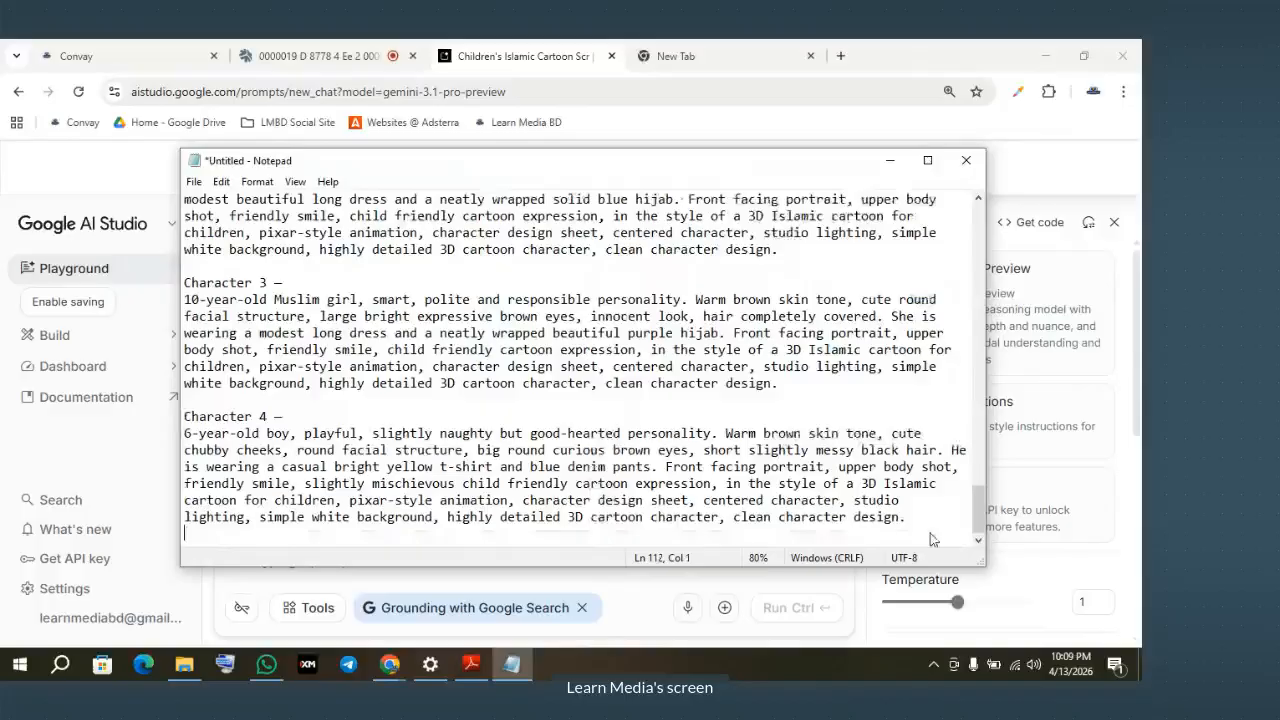
Step: Select the Character 1 Muslim father portrait prompt in the notes, without its heading
scroll(600, 450, "up", 5)
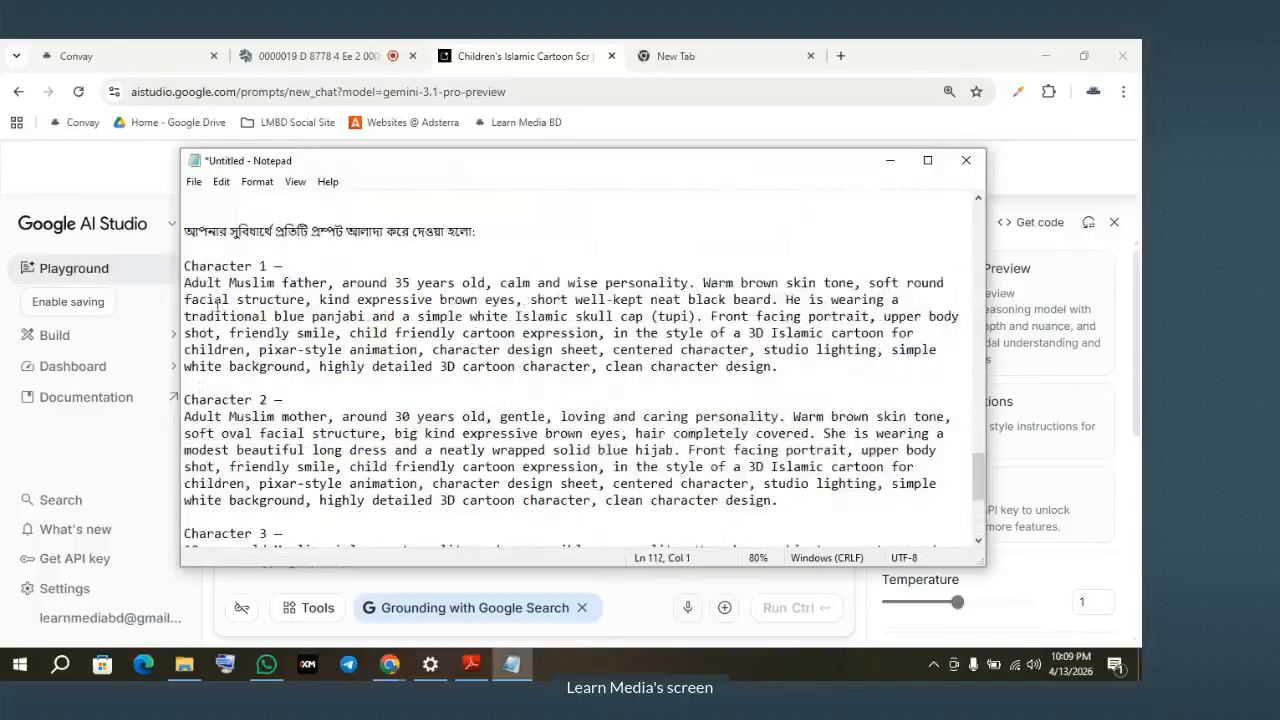
left_click_drag(184, 280, 826, 374)
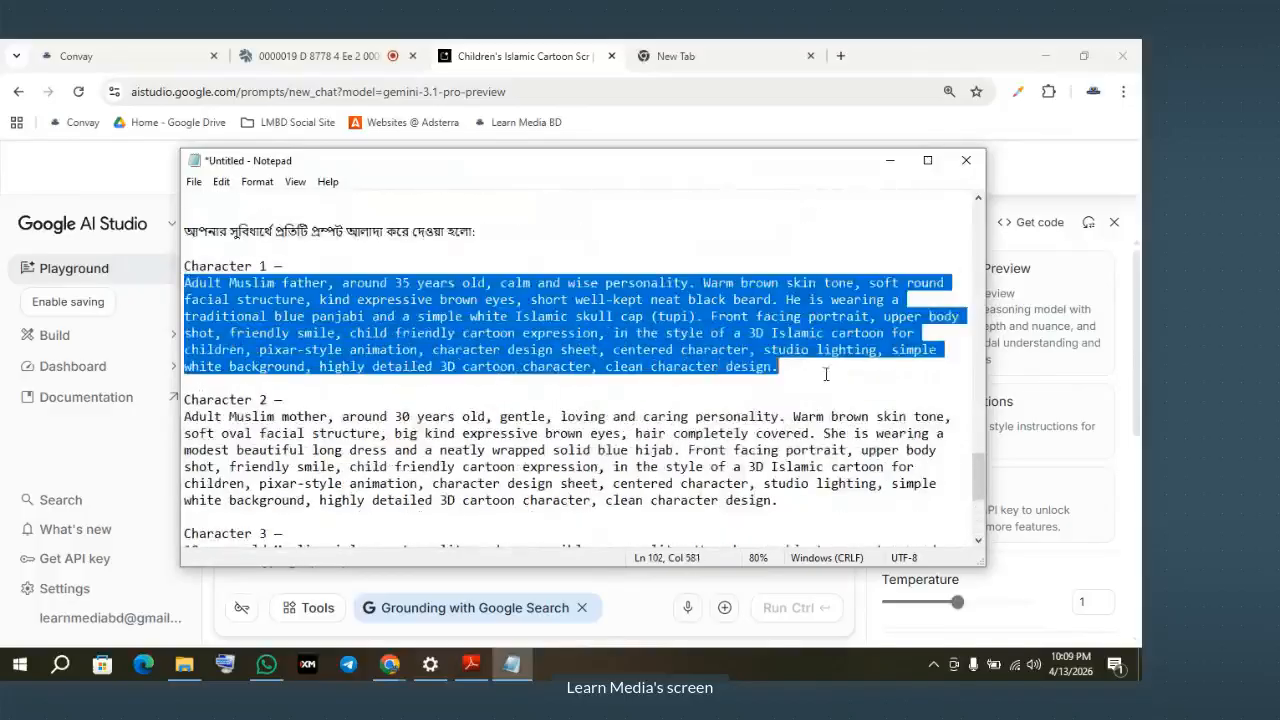
left_click(706, 55)
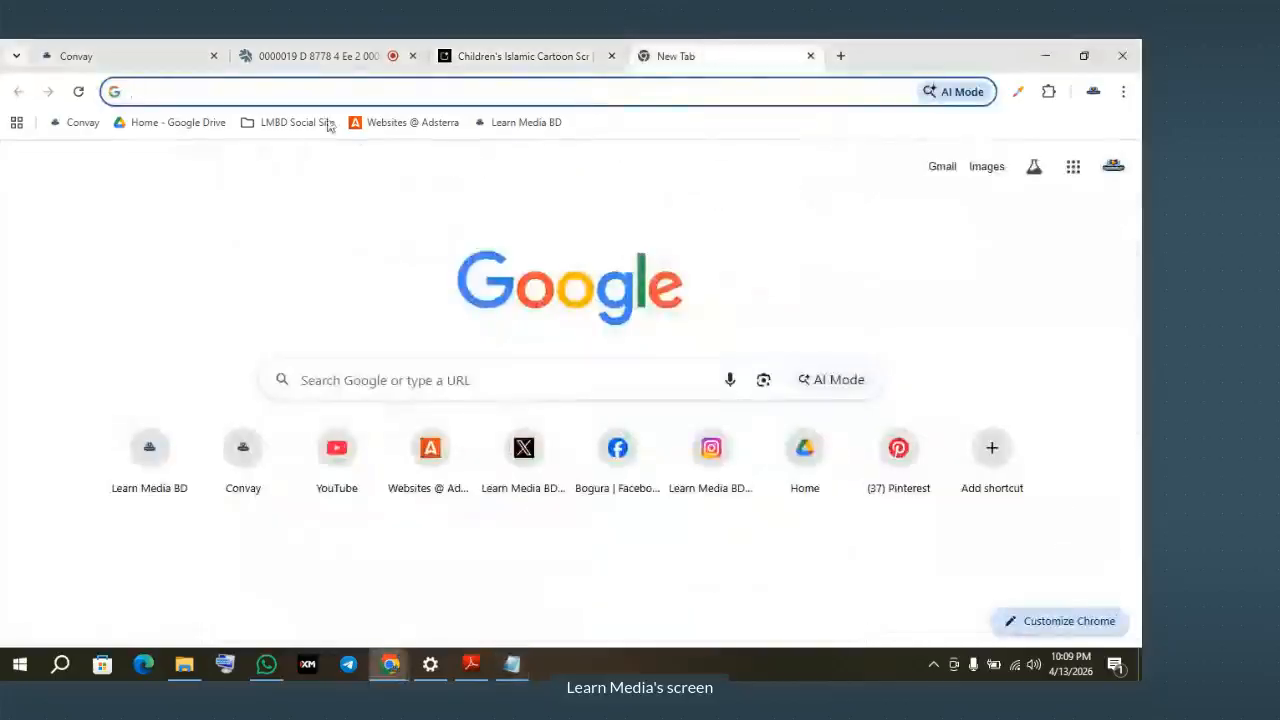
left_click(298, 124)
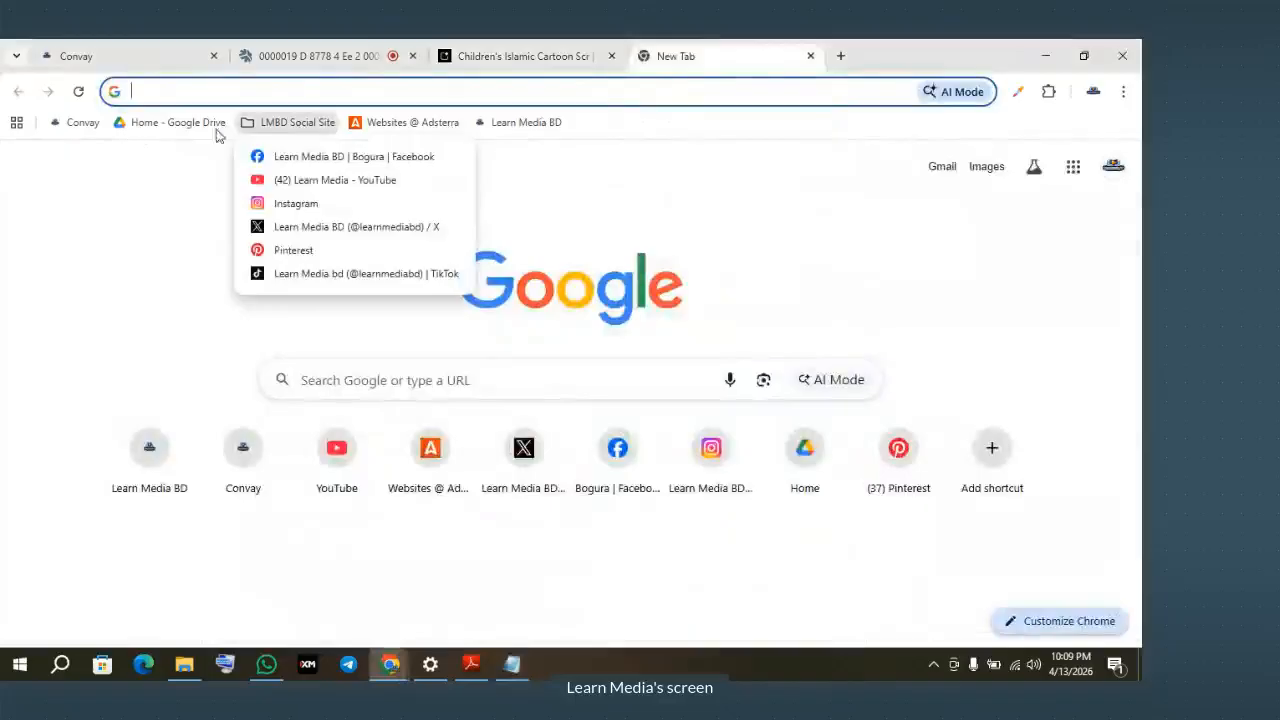
key("Escape")
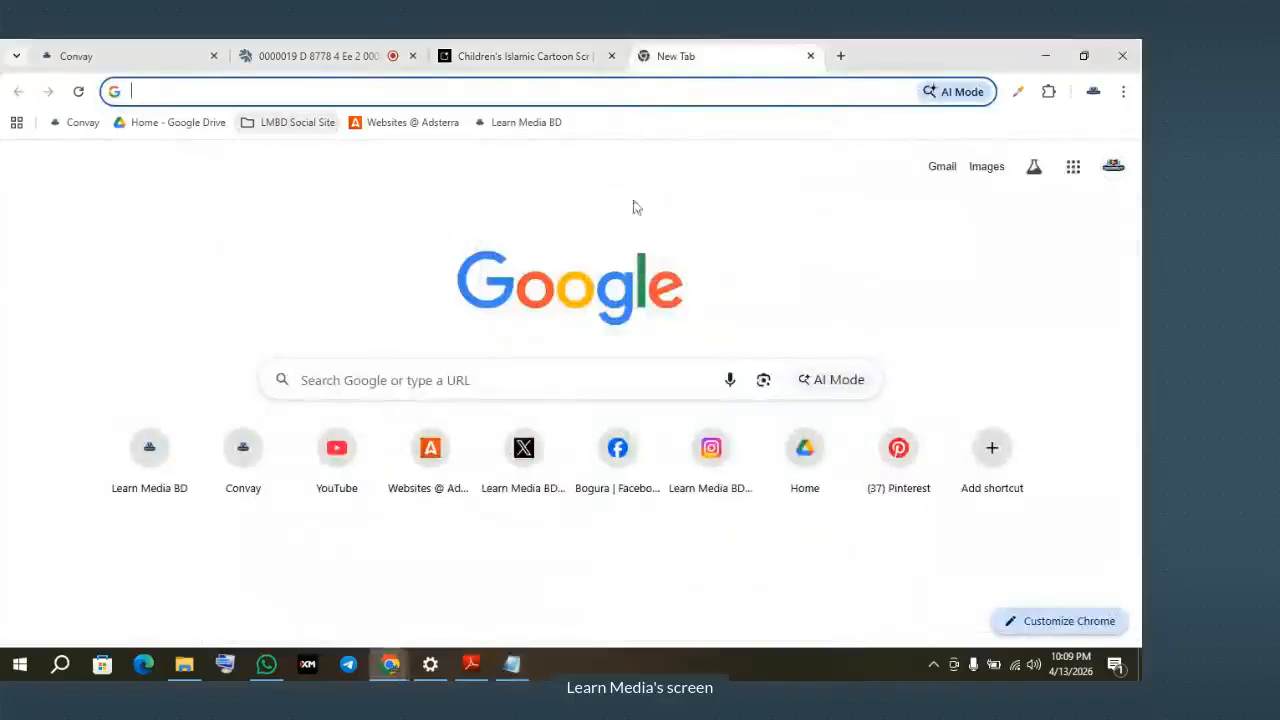
Step: Open a separate Chrome window with the Work-1 profile
key("super")
left_click(400, 520)
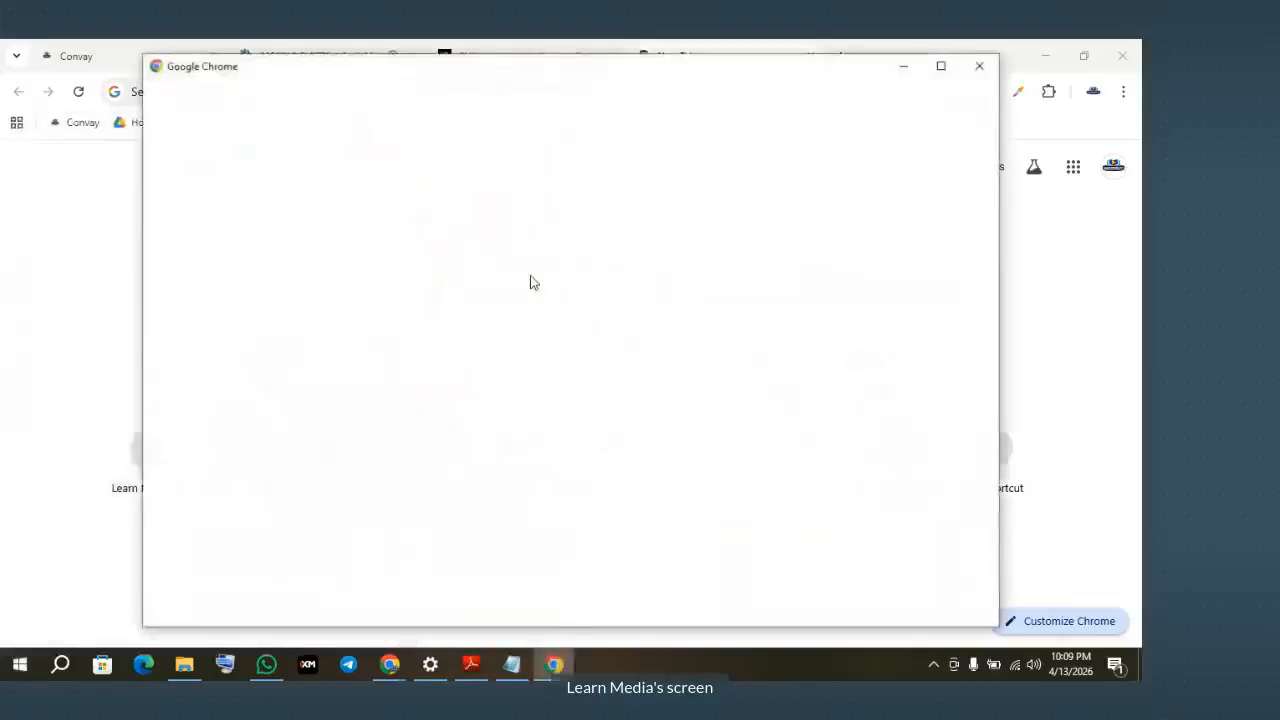
scroll(686, 380, "down", 3)
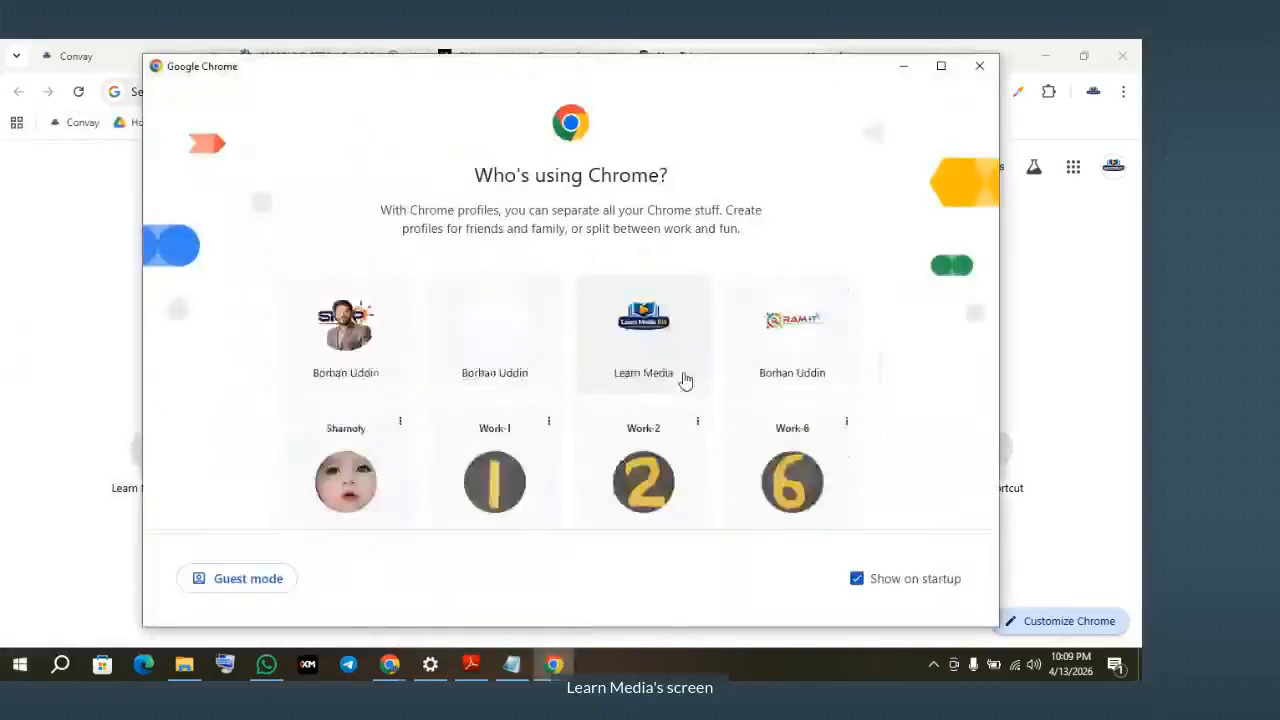
left_click(530, 427)
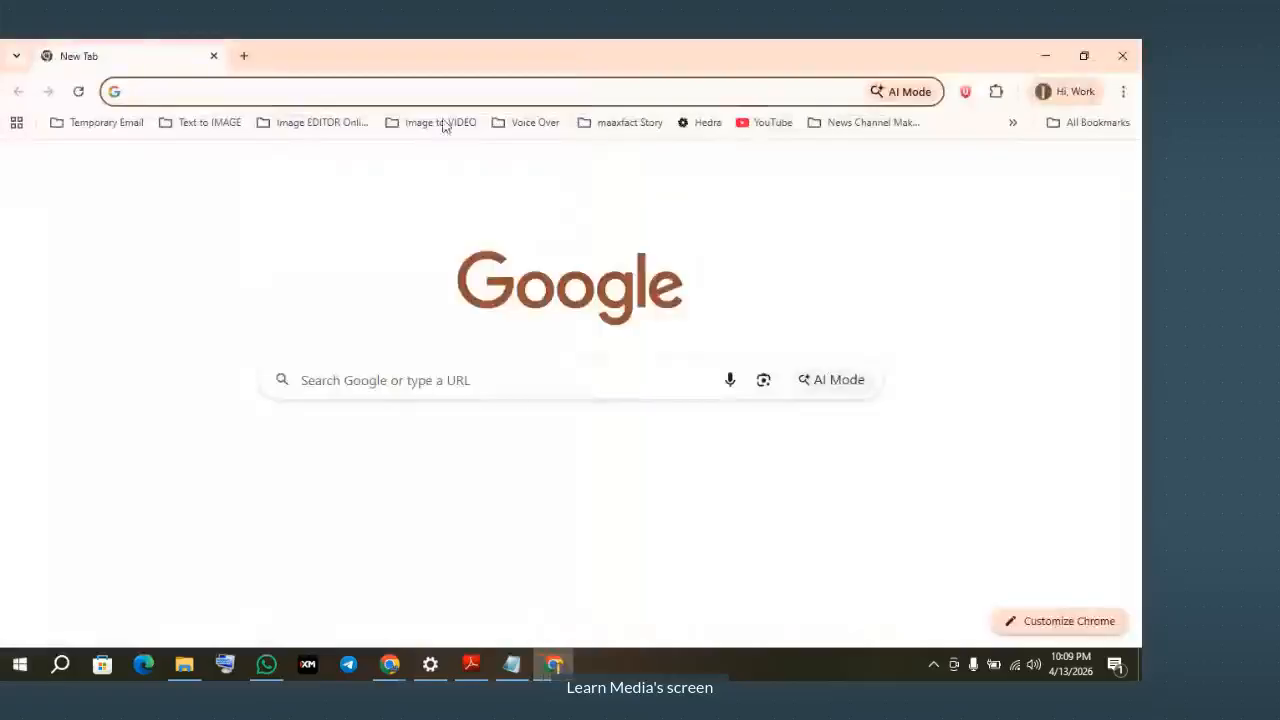
Step: Open the bookmarked labs.google/fx site, launch Whisk and enter its image creation workspace
left_click(873, 124)
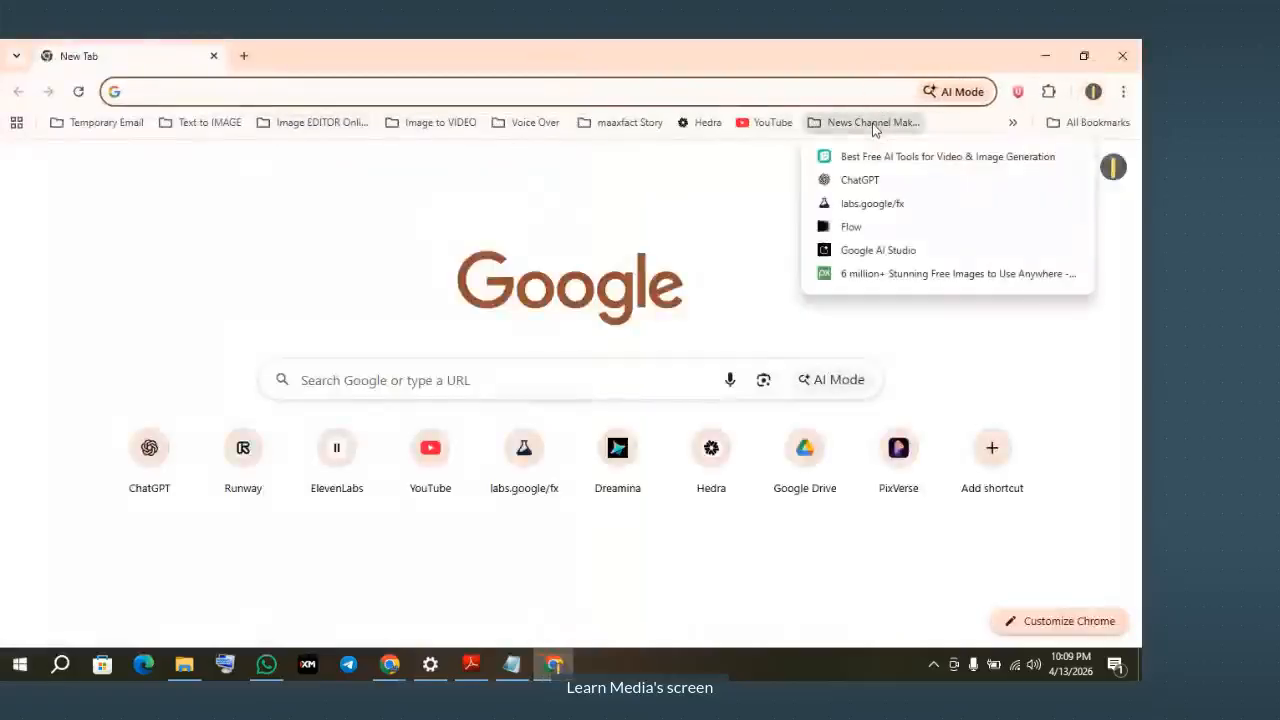
left_click(872, 203)
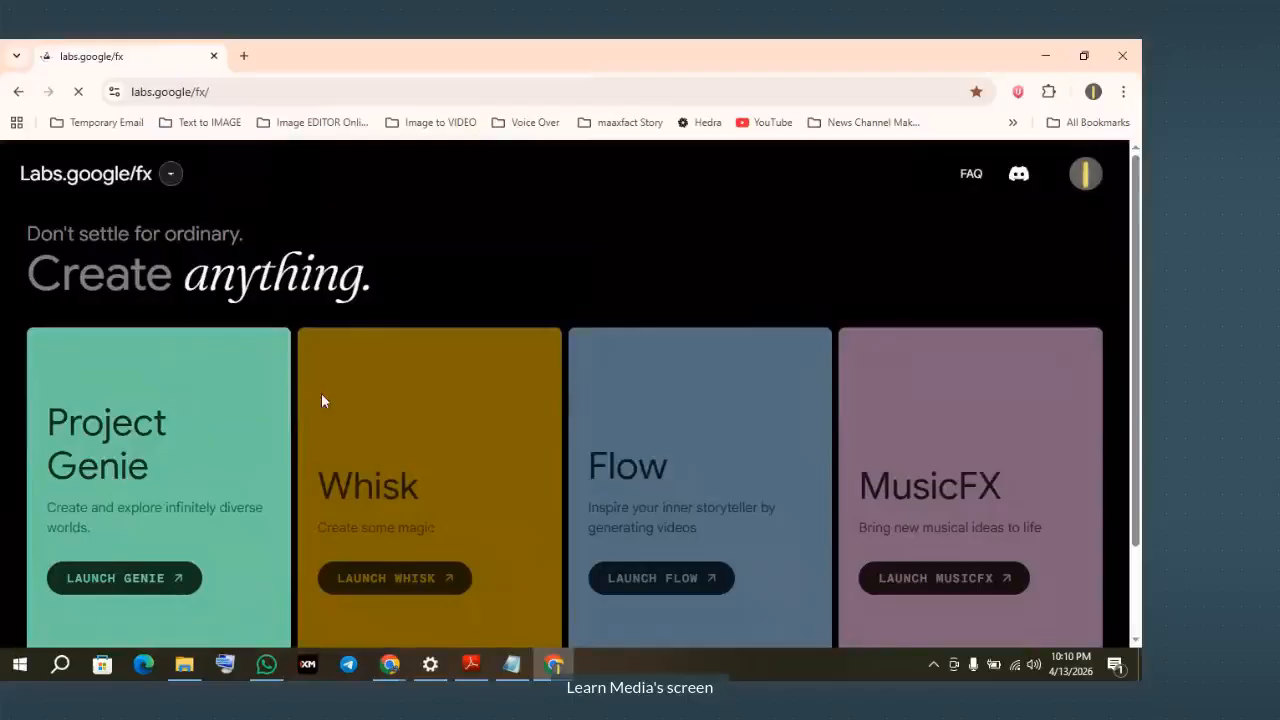
scroll(455, 372, "down", 1)
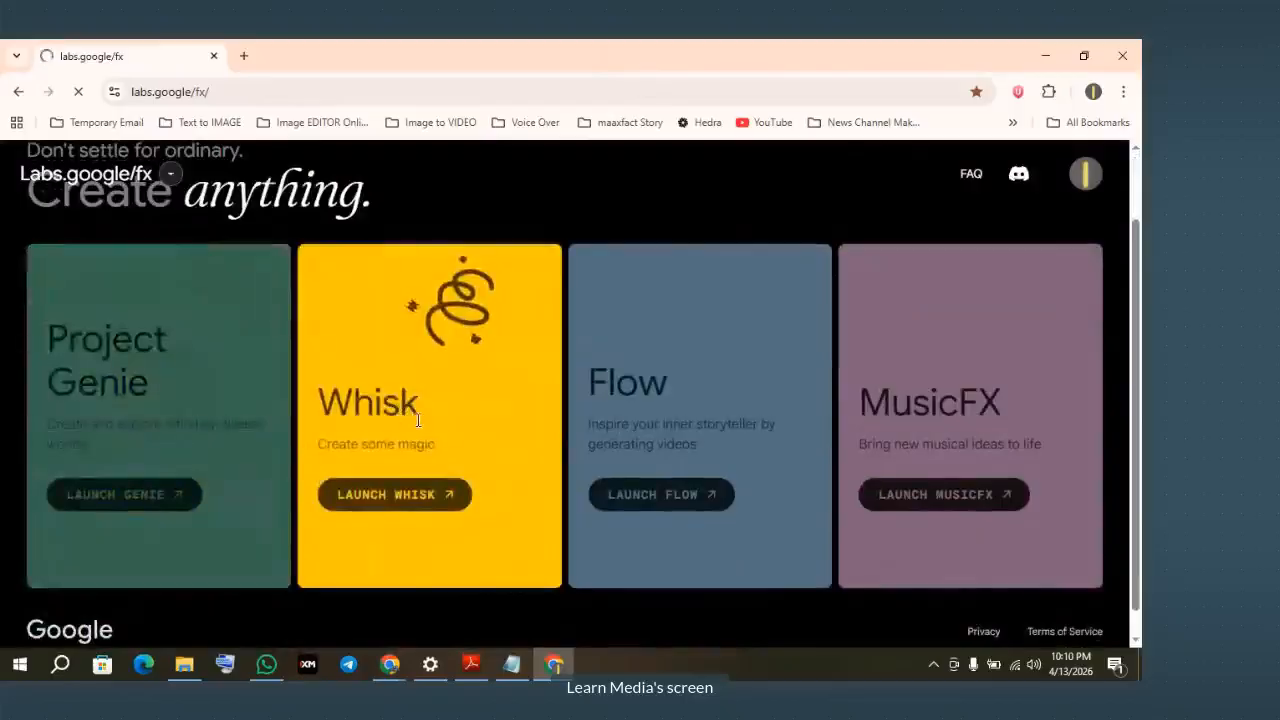
scroll(425, 500, "up", 1)
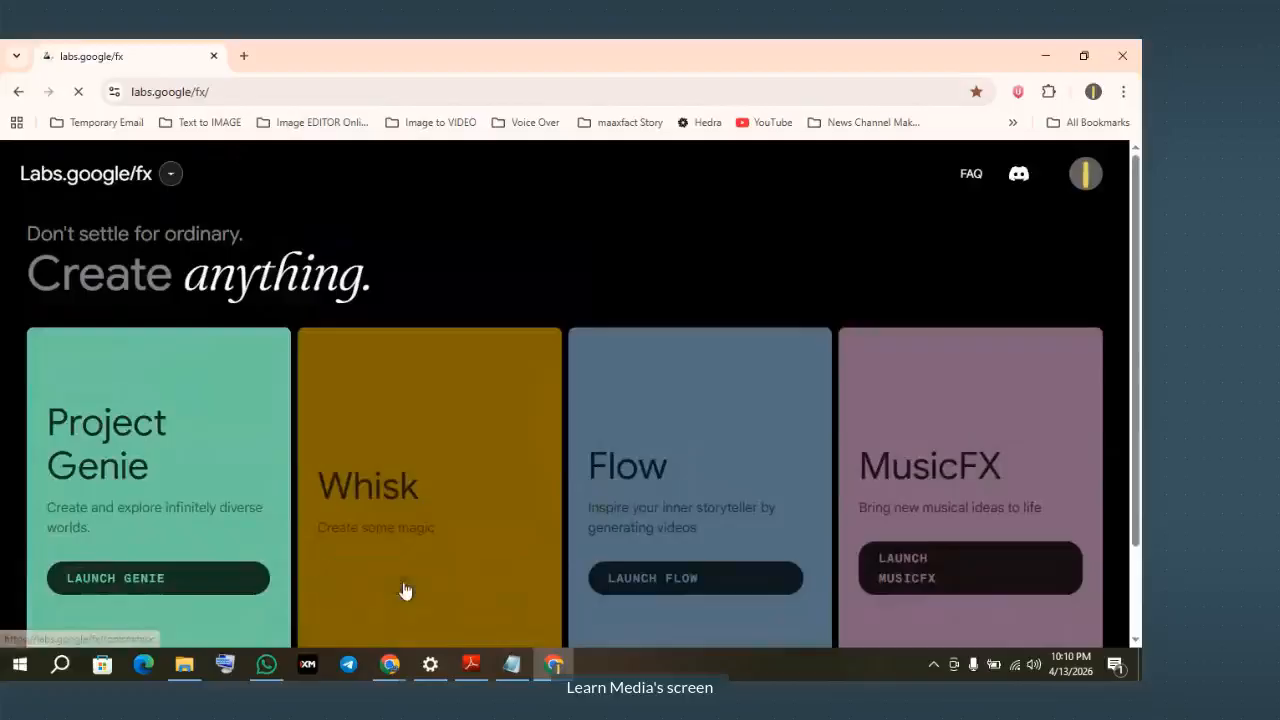
left_click(406, 534)
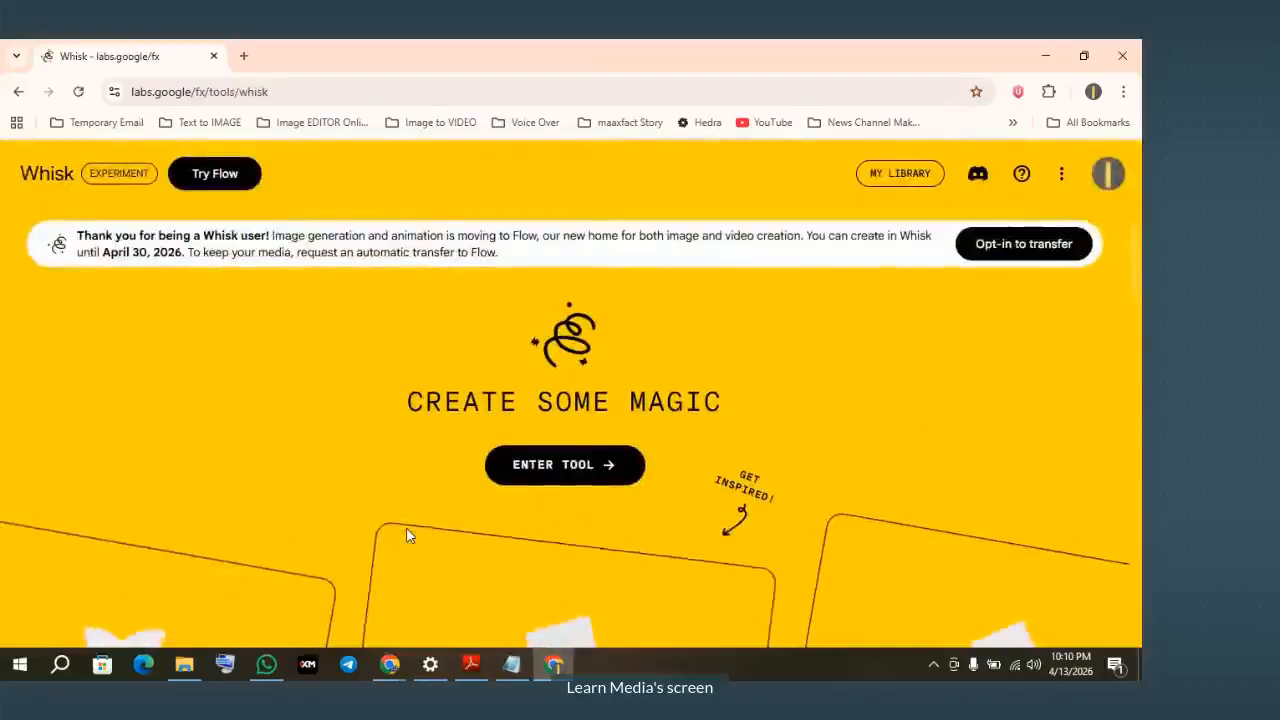
left_click(553, 477)
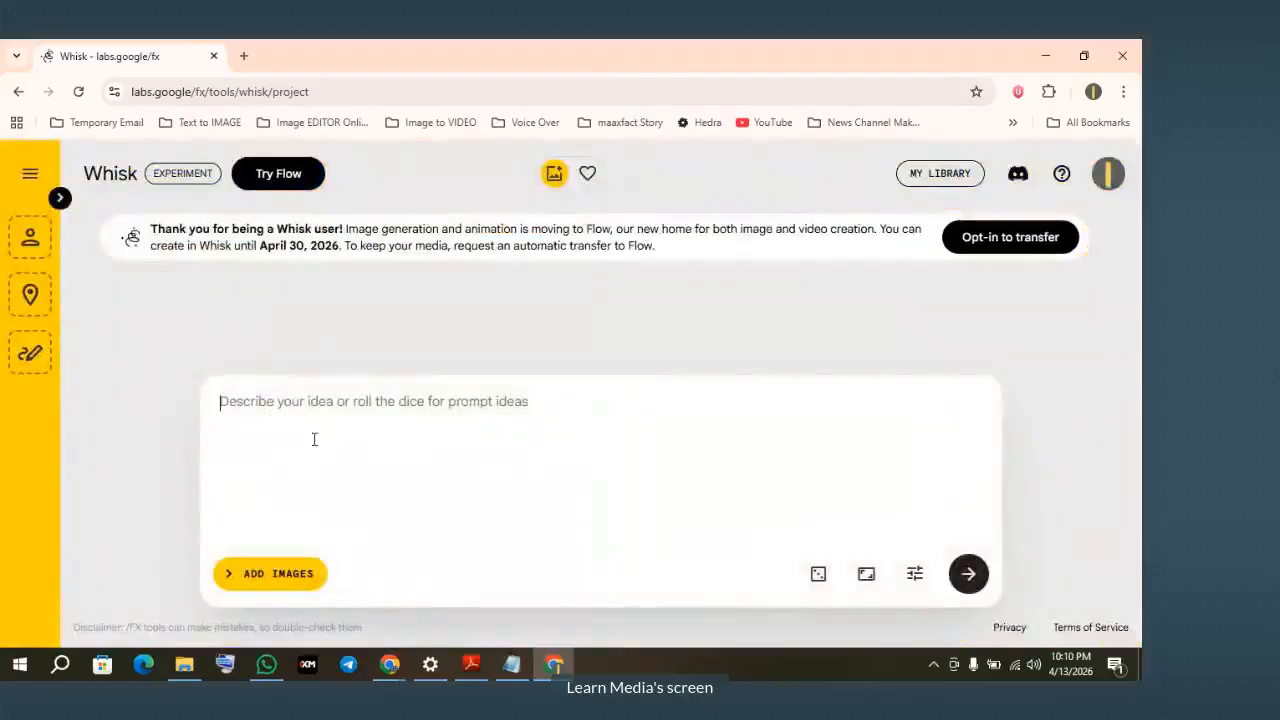
Step: Open a new tab beside Whisk, review the image tools suggested in the AI Studio reply's introduction, and return to the Work-1 window
left_click(243, 56)
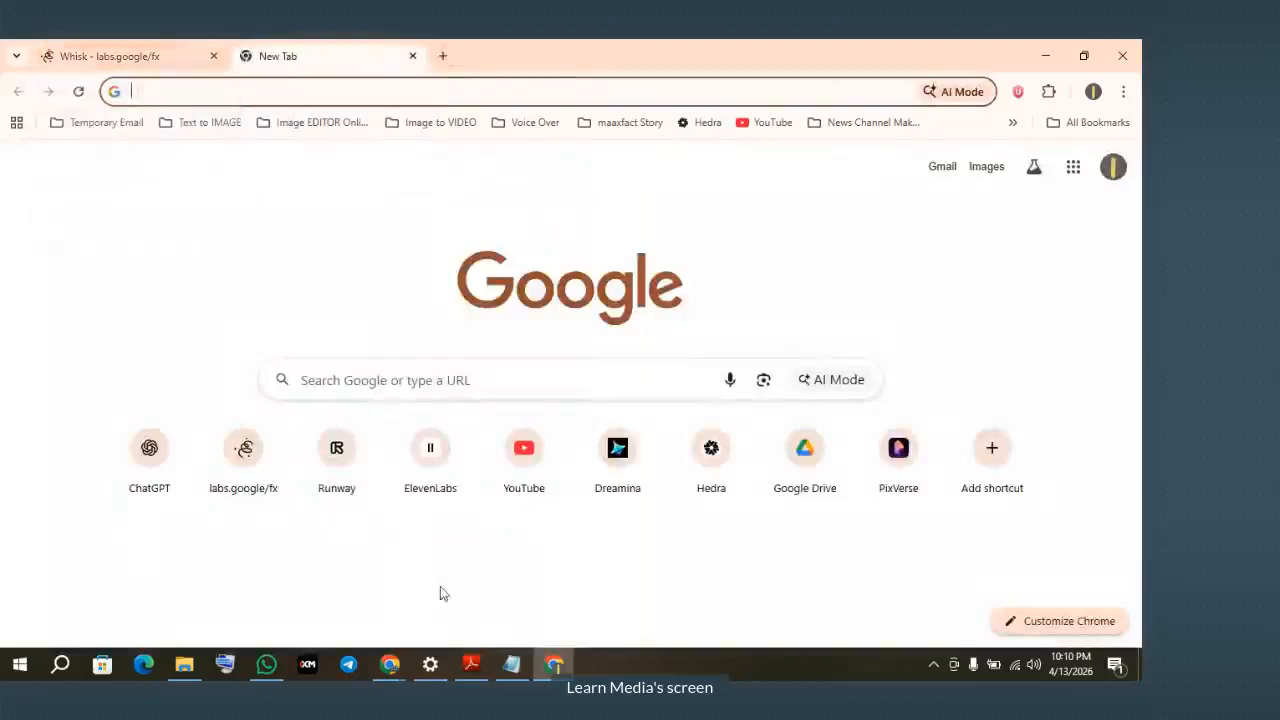
left_click(390, 664)
left_click(375, 540)
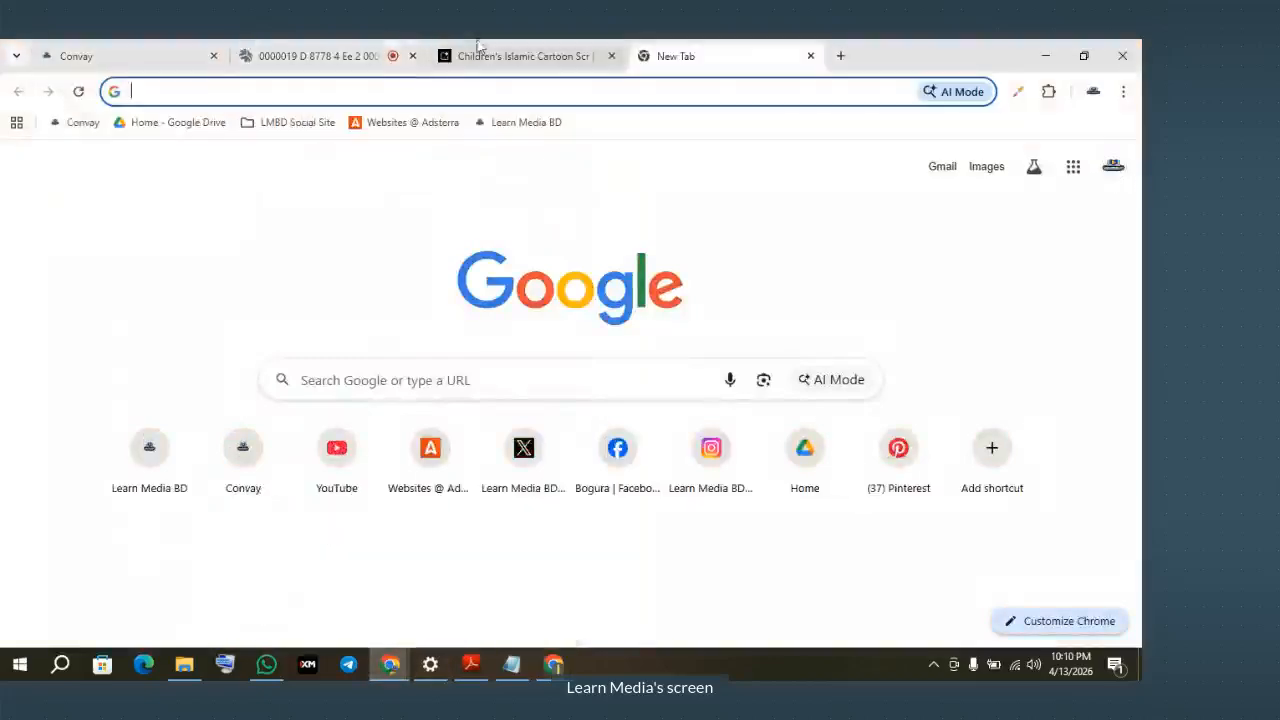
left_click(520, 56)
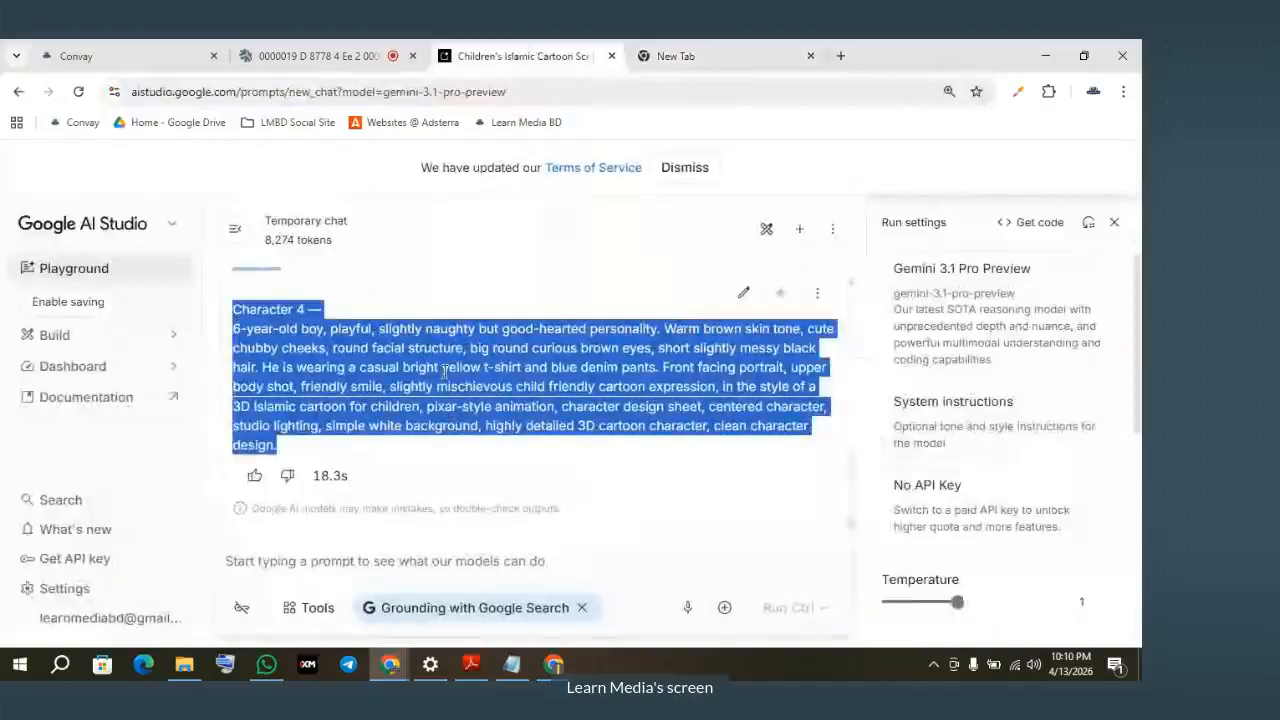
scroll(434, 414, "up", 1)
scroll(434, 414, "up", 10)
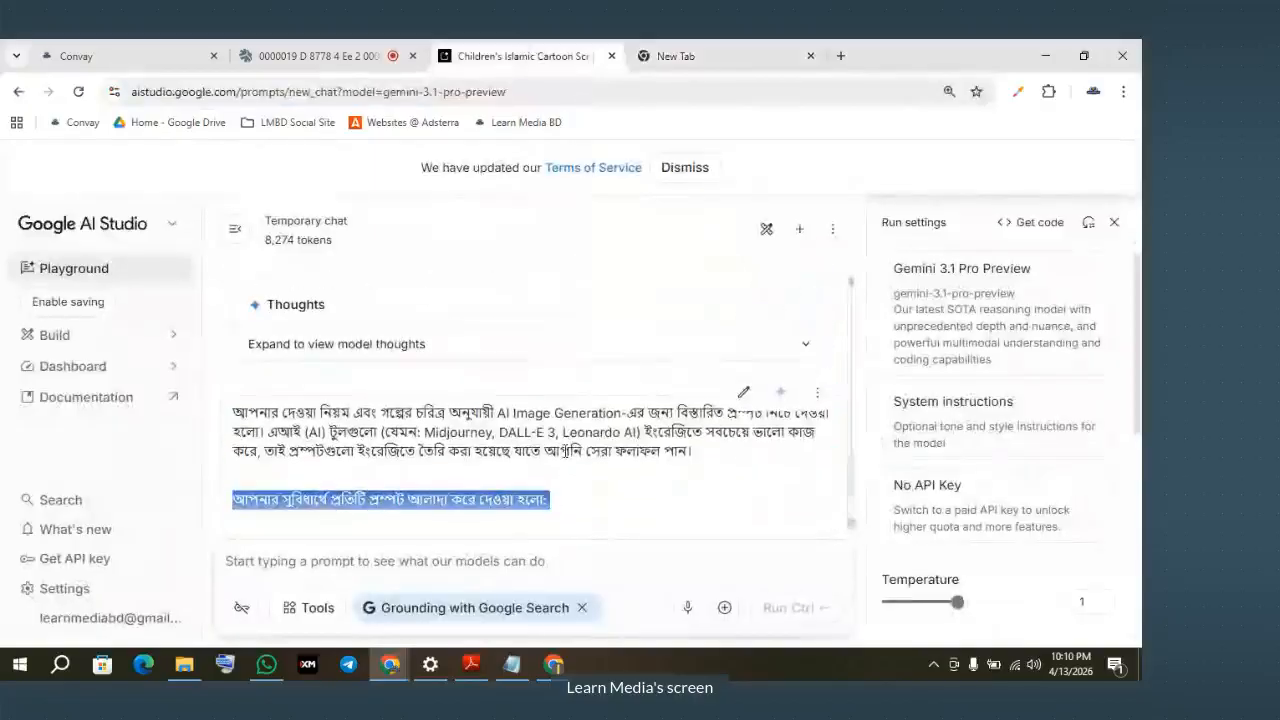
left_click_drag(426, 432, 622, 433)
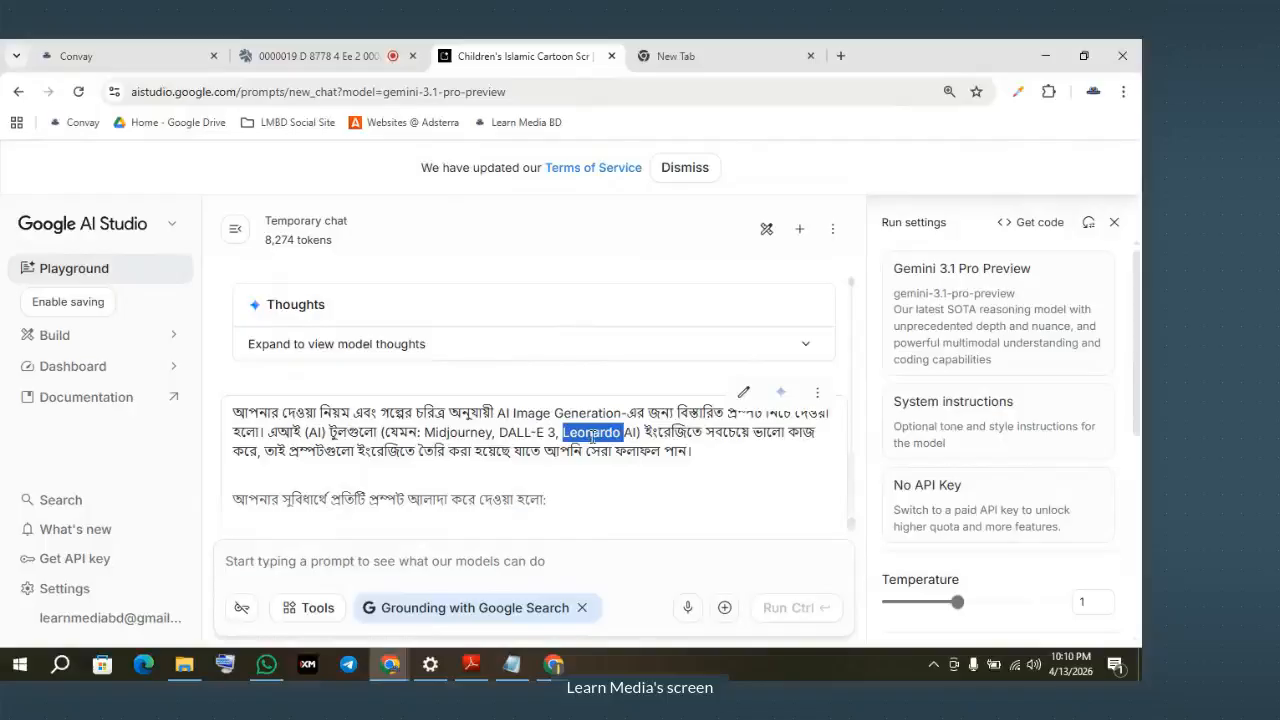
left_click(592, 435)
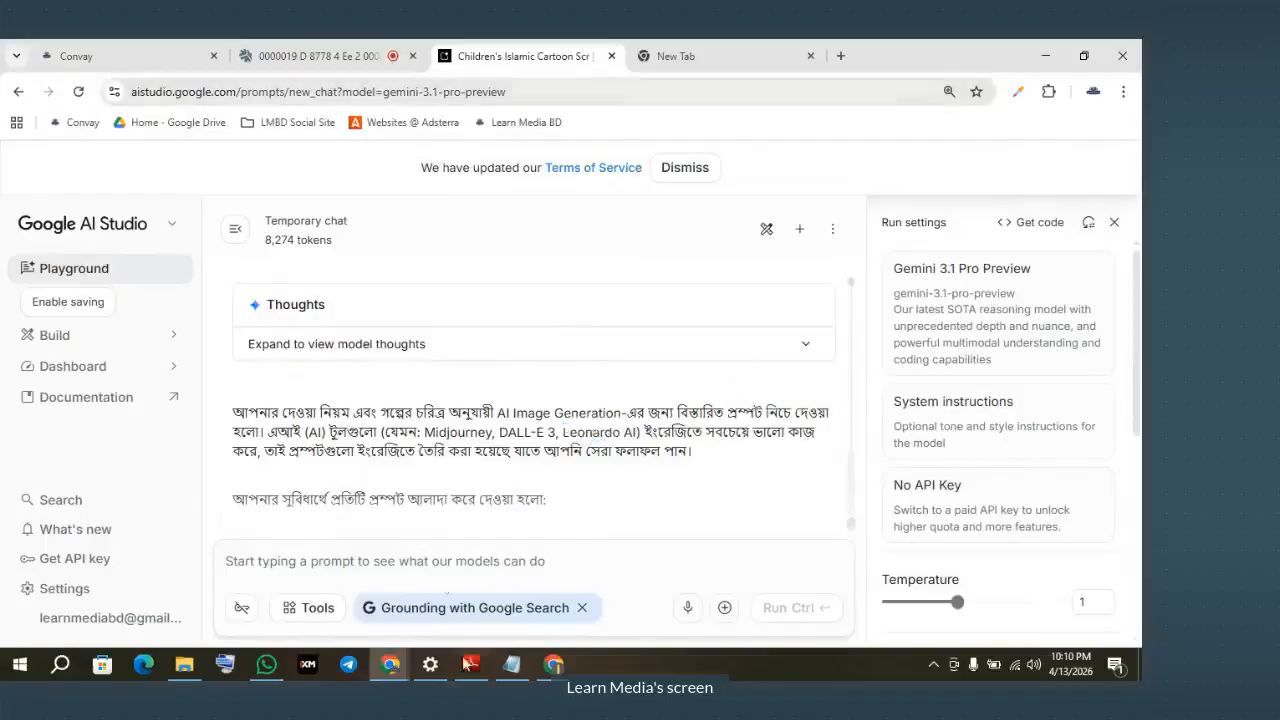
left_click(554, 664)
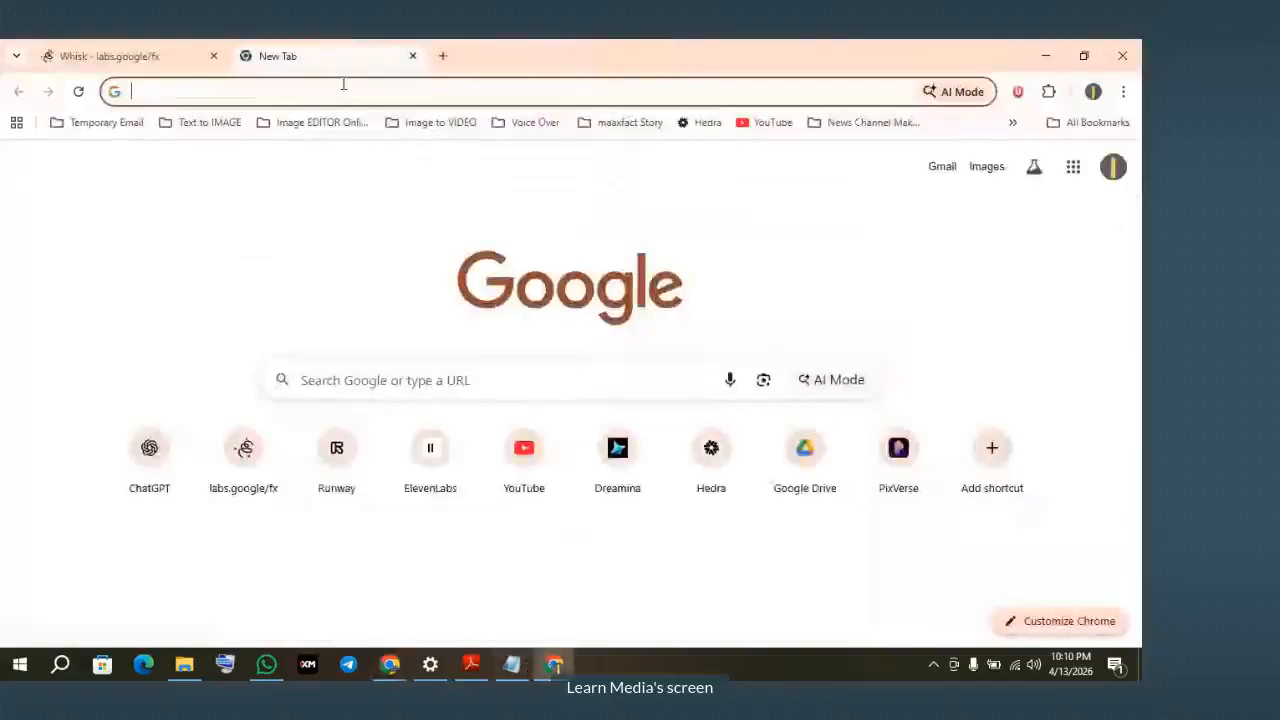
Step: Open the leonardo.ai site and its web app in another tab, check the Text to IMAGE bookmarks, and return to Whisk
type("le")
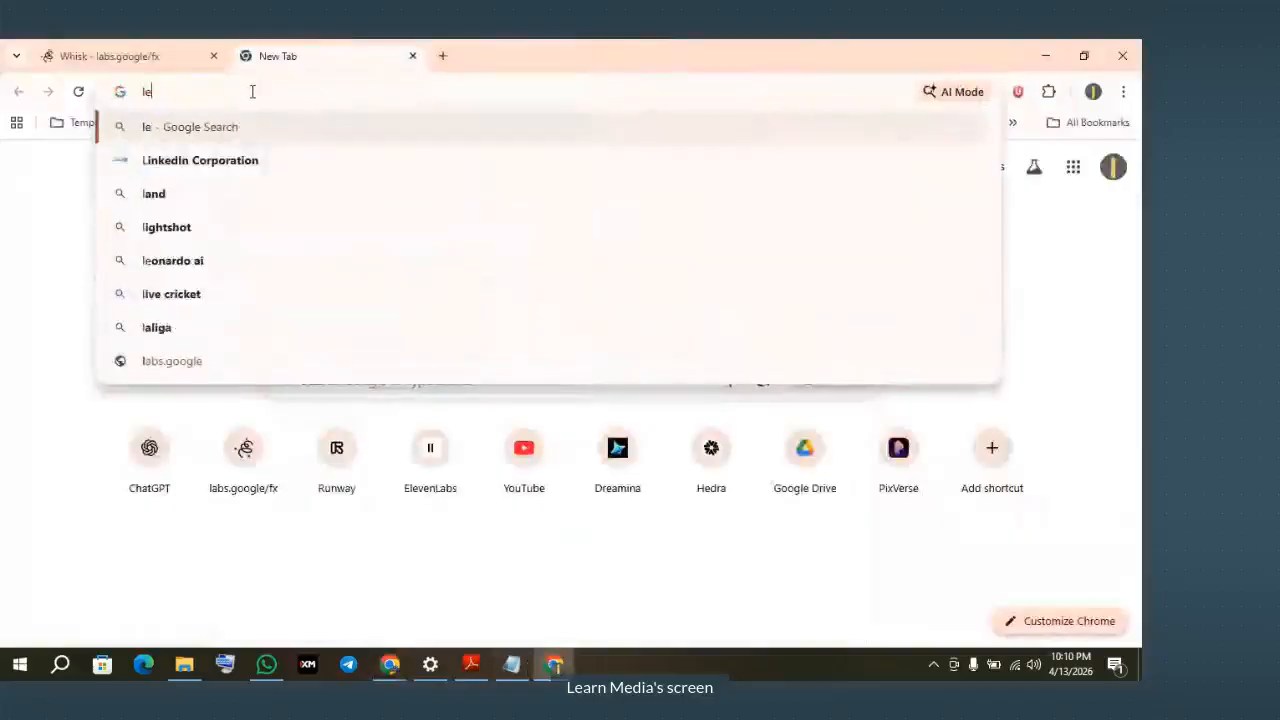
type("o")
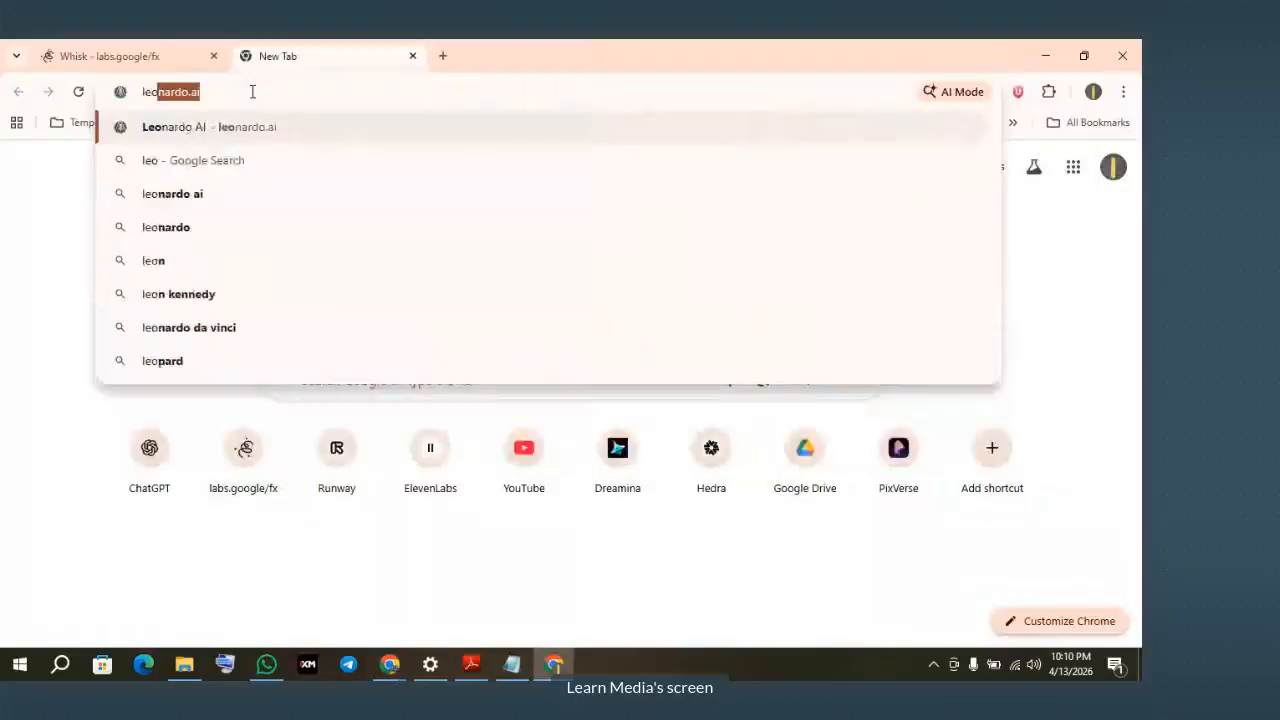
left_click(253, 135)
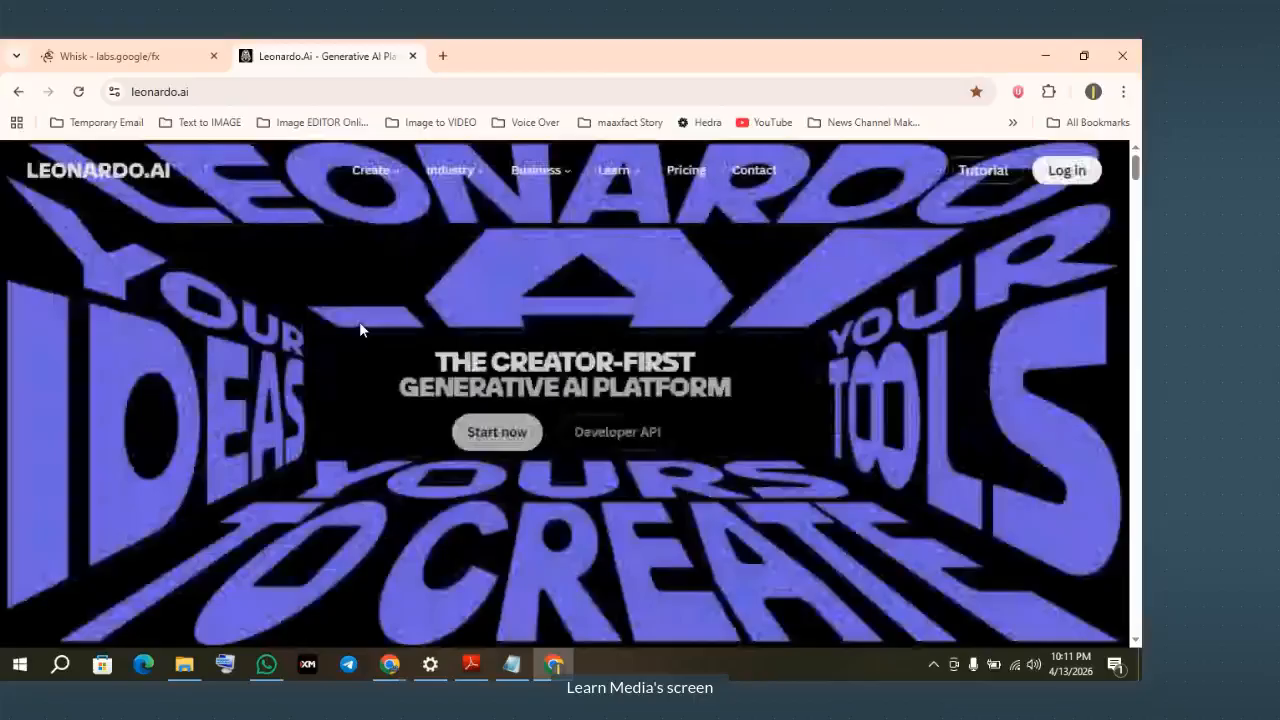
left_click(1070, 172)
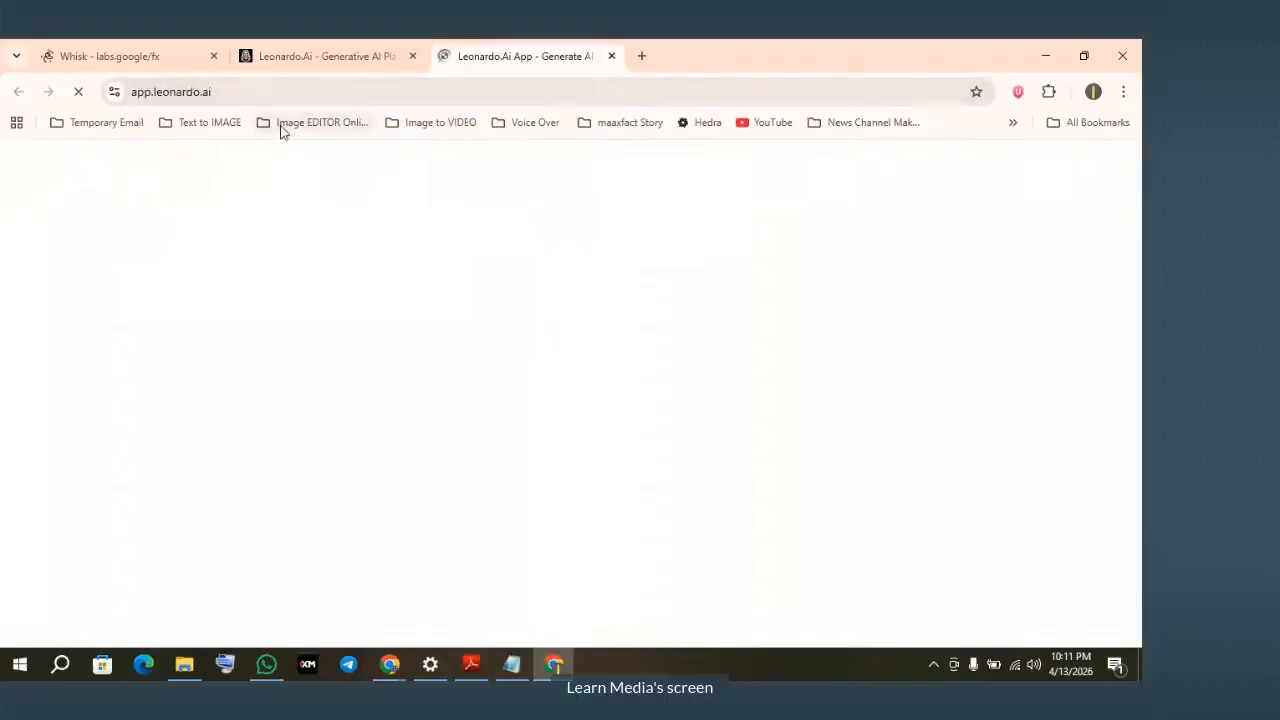
left_click(208, 122)
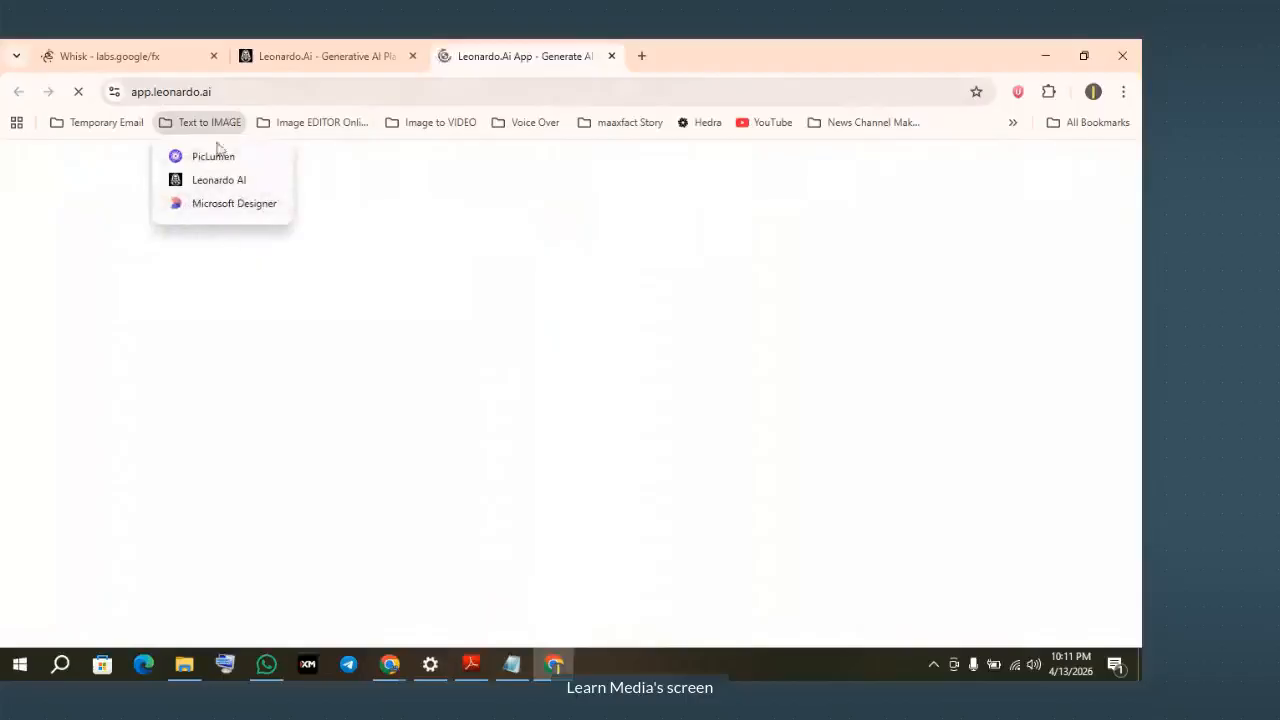
left_click(156, 53)
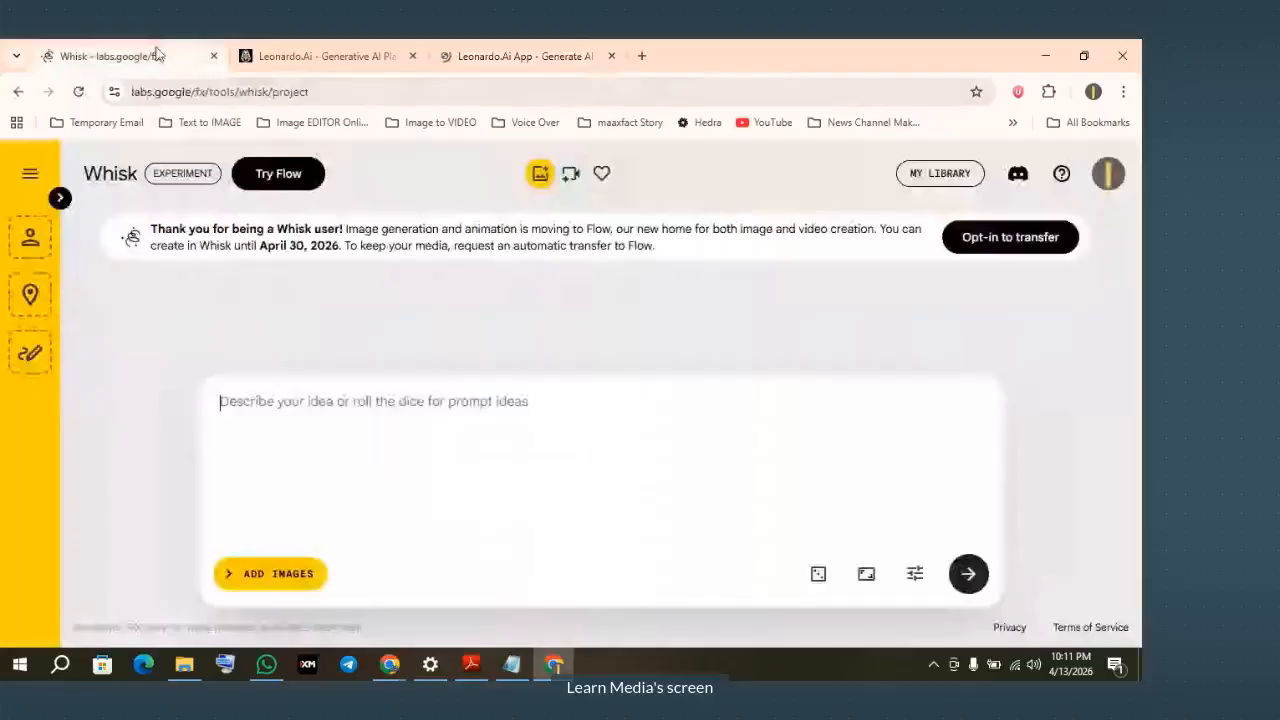
Step: Roll a random prompt idea in Whisk and replace it with the full Character 1 Muslim father portrait prompt
left_click(818, 573)
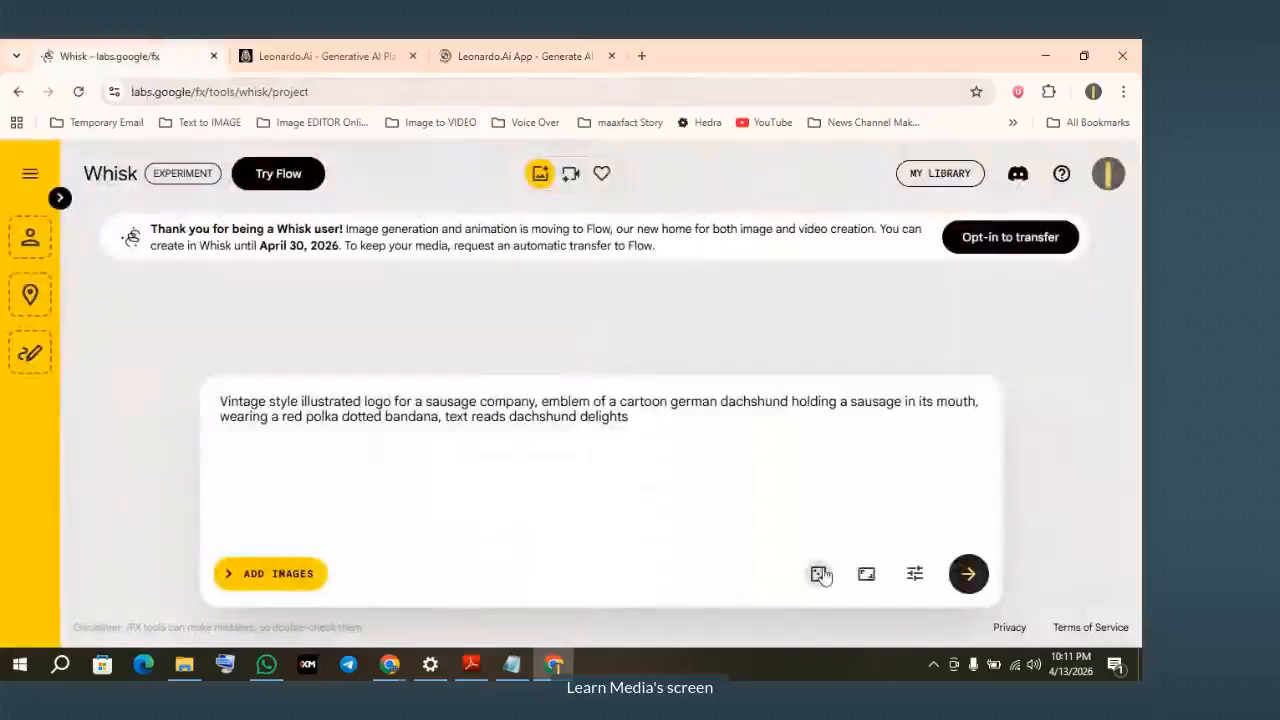
left_click(554, 480)
key("ctrl+a")
type("Adult Muslim father, around 35 years old, calm and wise personality. Warm brown skin tone, soft round facial structure, kind expressive brown eyes, short well-kept neat black beard. He is wearing a traditional blue panjabi and a simple white Islamic skull cap (tupi). Front facing portrait, upper body shot, friendly smile, child friendly cartoon expression, in the style of a 3D Islamic cartoon for children, pixar-style animation, character design sheet, centered character, studio lighting, simple white background, highly detailed 3D cartoon character, clean character design.")
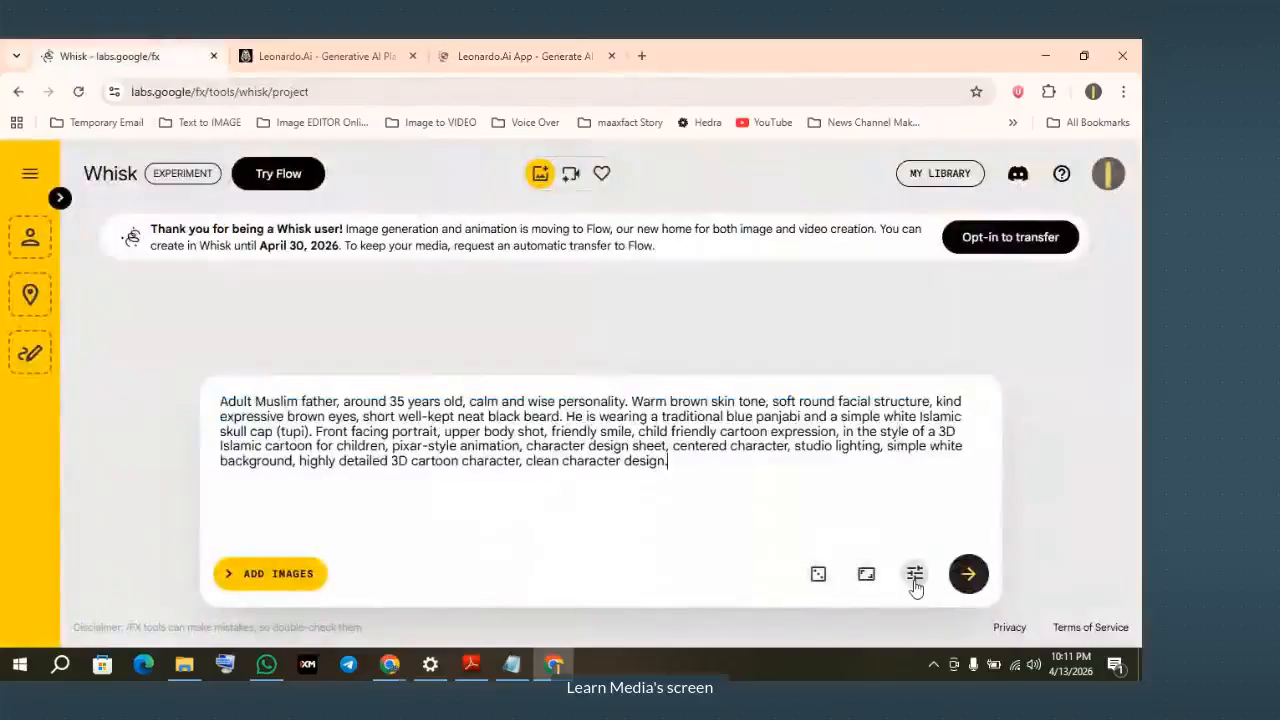
Step: Check the seed and precise reference settings, and set the image aspect ratio to 9:16 portrait
left_click(914, 578)
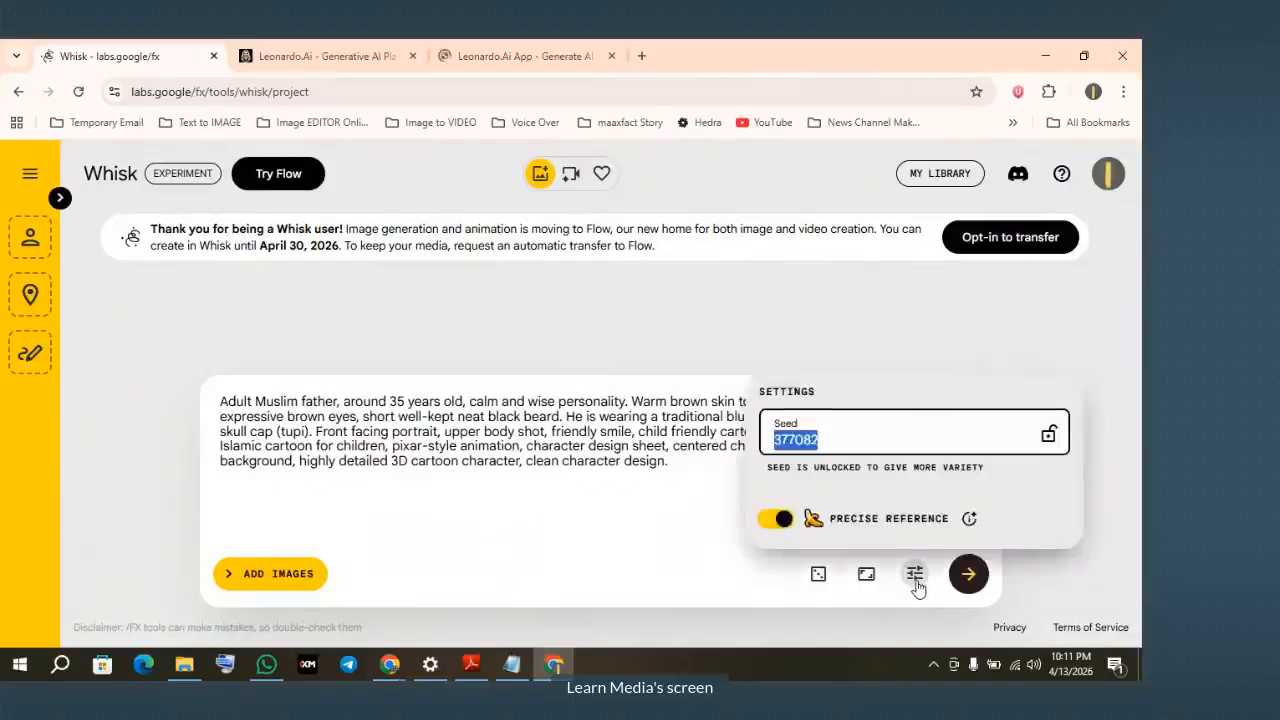
left_click(864, 576)
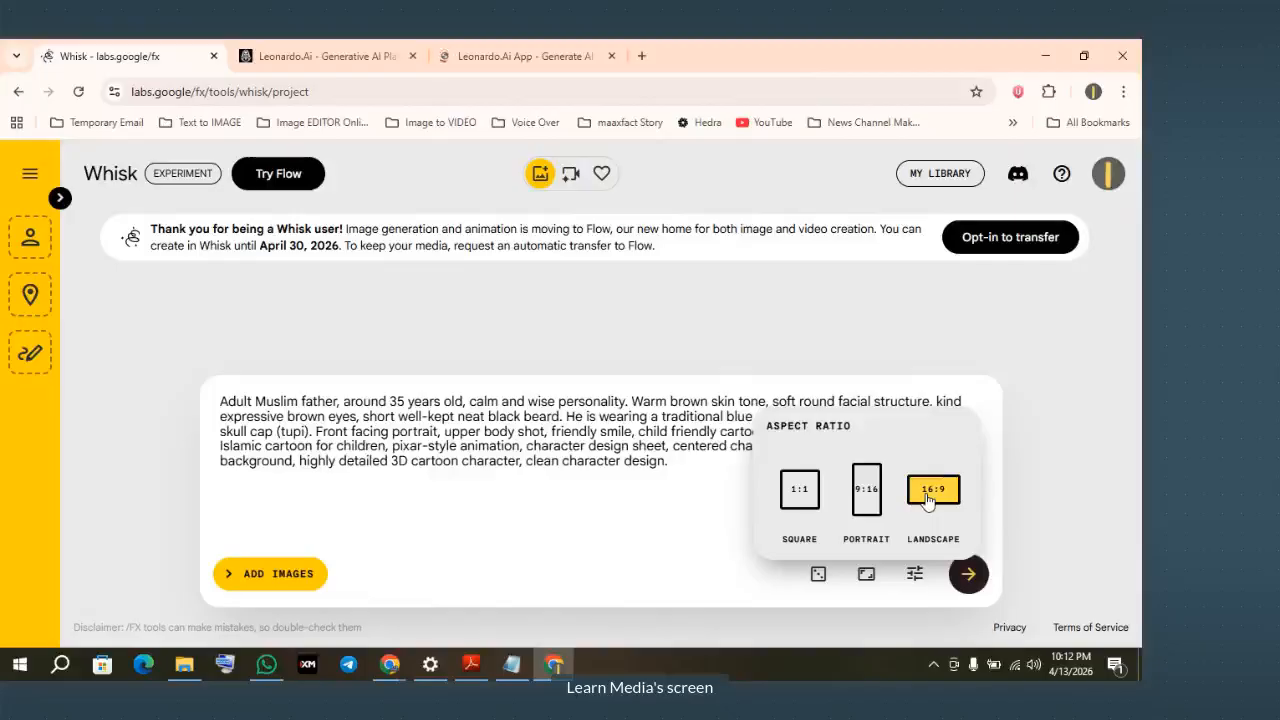
left_click(872, 502)
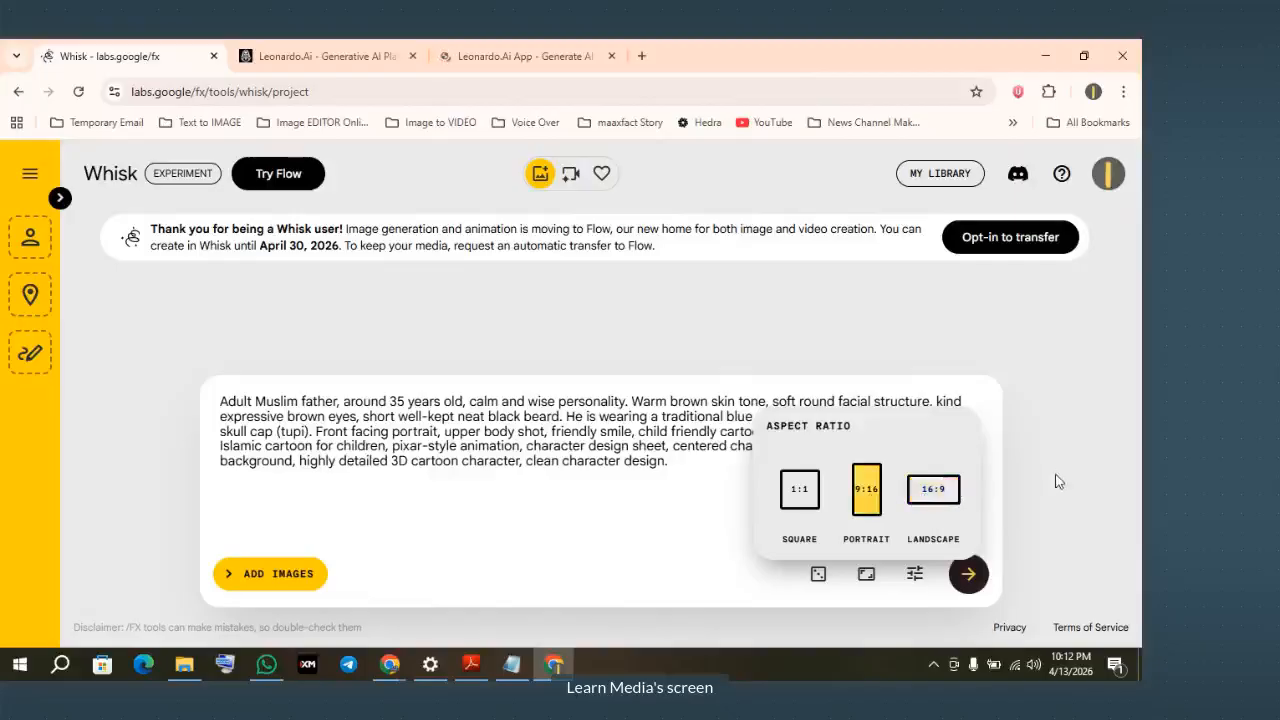
left_click(678, 462)
left_click(866, 573)
left_click(684, 528)
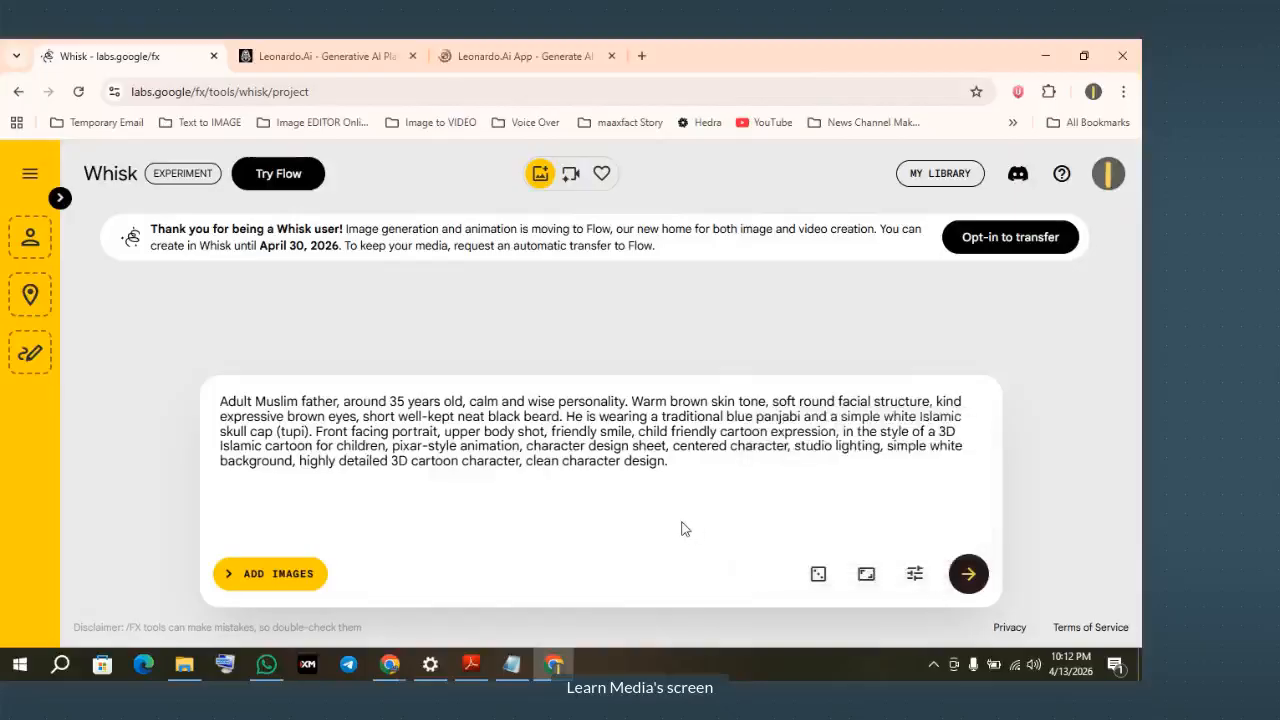
left_click(866, 573)
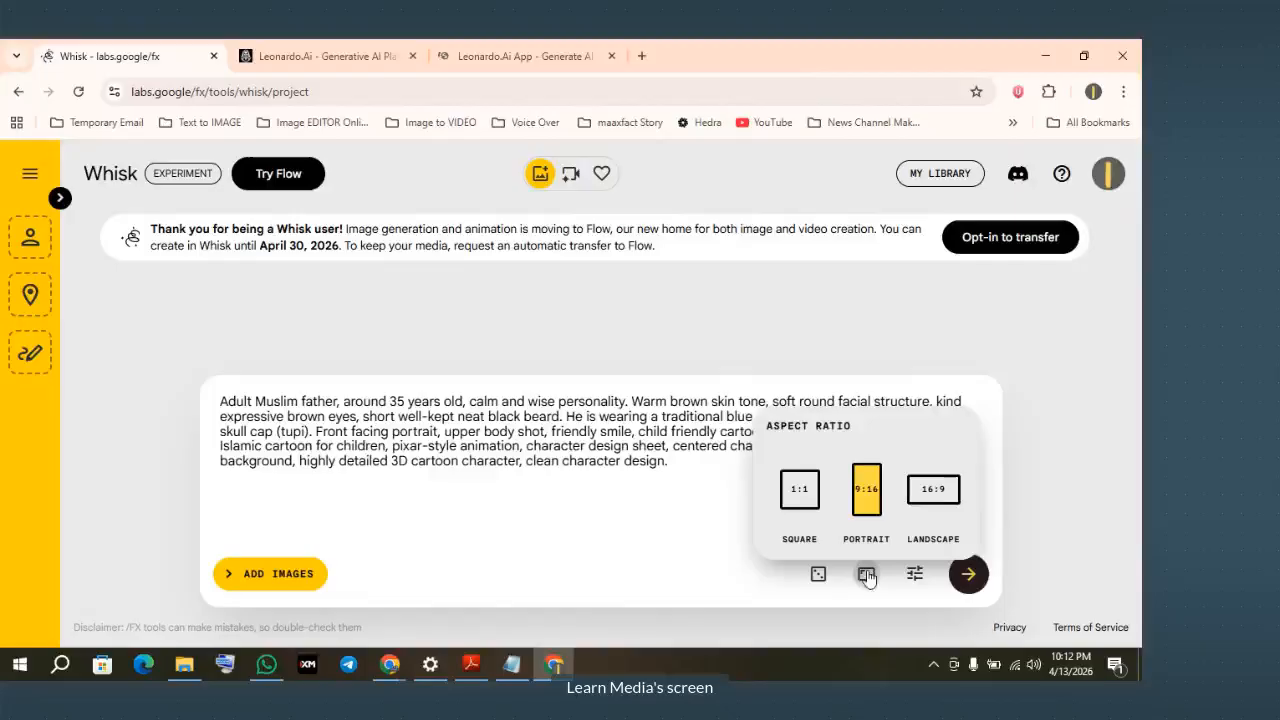
Step: Generate the Muslim father images from the prompt, submitting it again if the first attempt gives no images
left_click(978, 582)
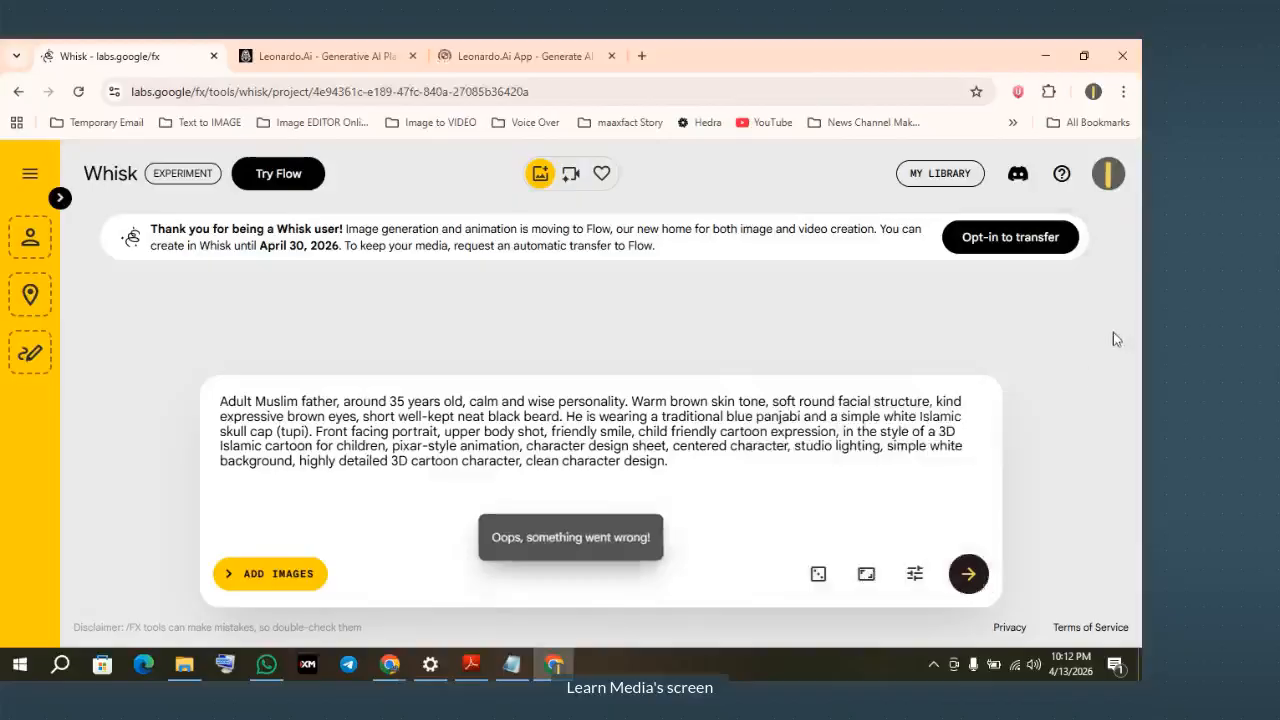
left_click(866, 573)
left_click(962, 580)
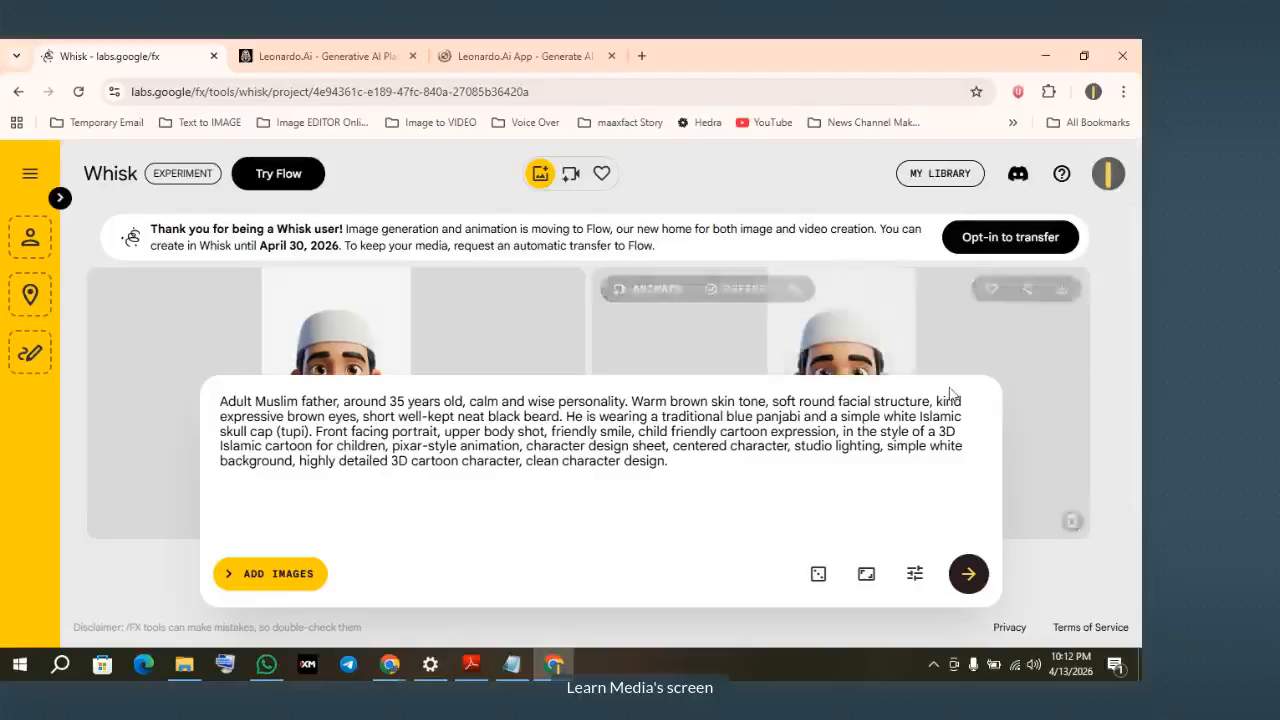
Step: Compare the two generated Muslim father portraits by opening each in the enlarged view
scroll(830, 340, "down", 2)
scroll(852, 361, "up", 1)
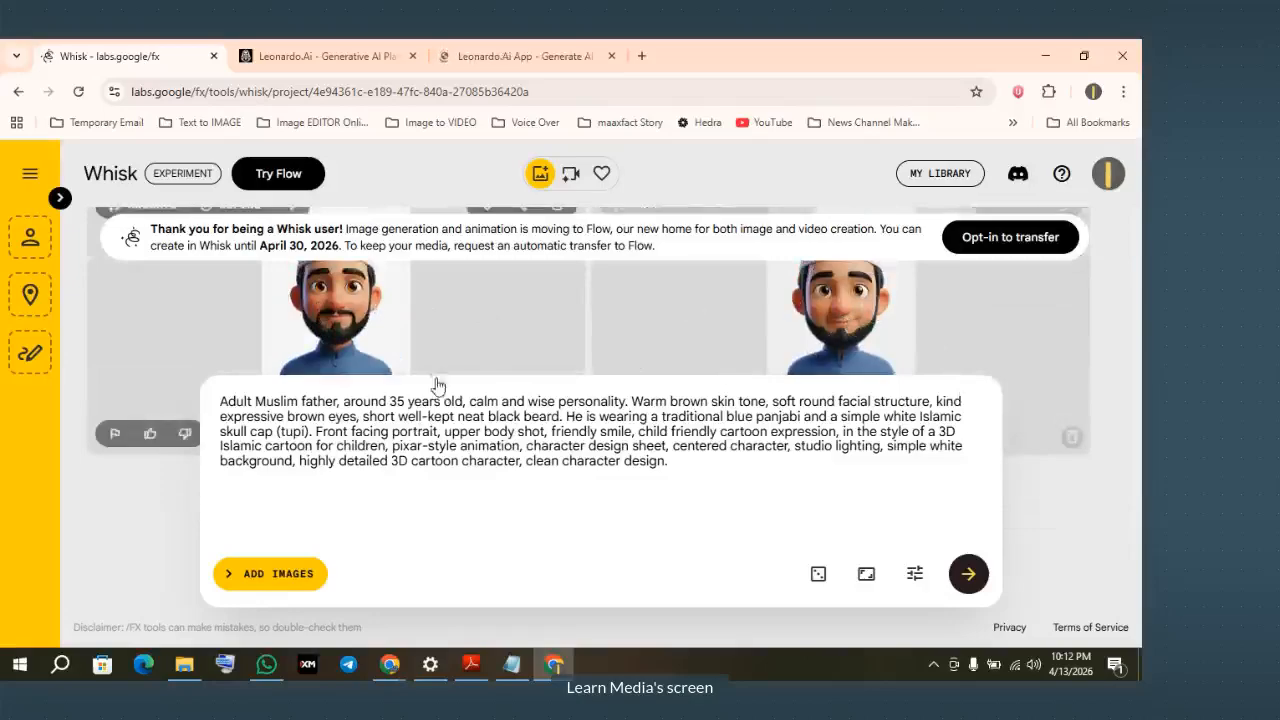
left_click(345, 325)
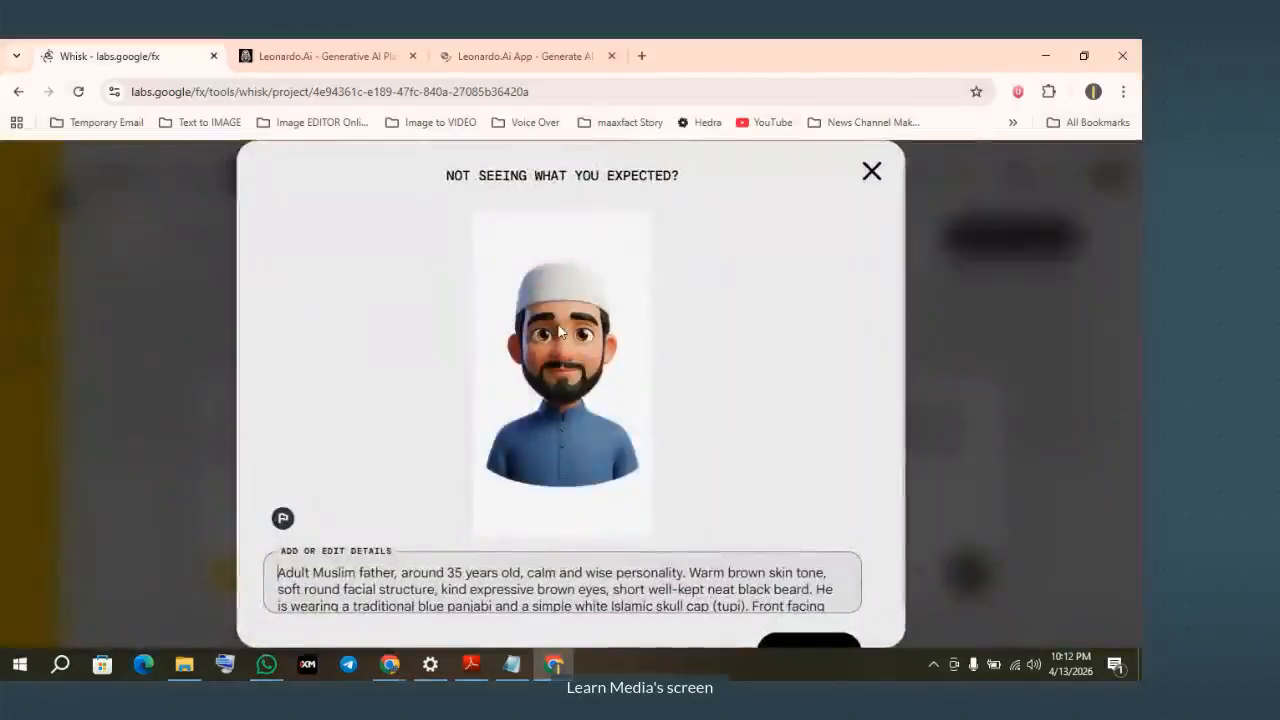
left_click(873, 173)
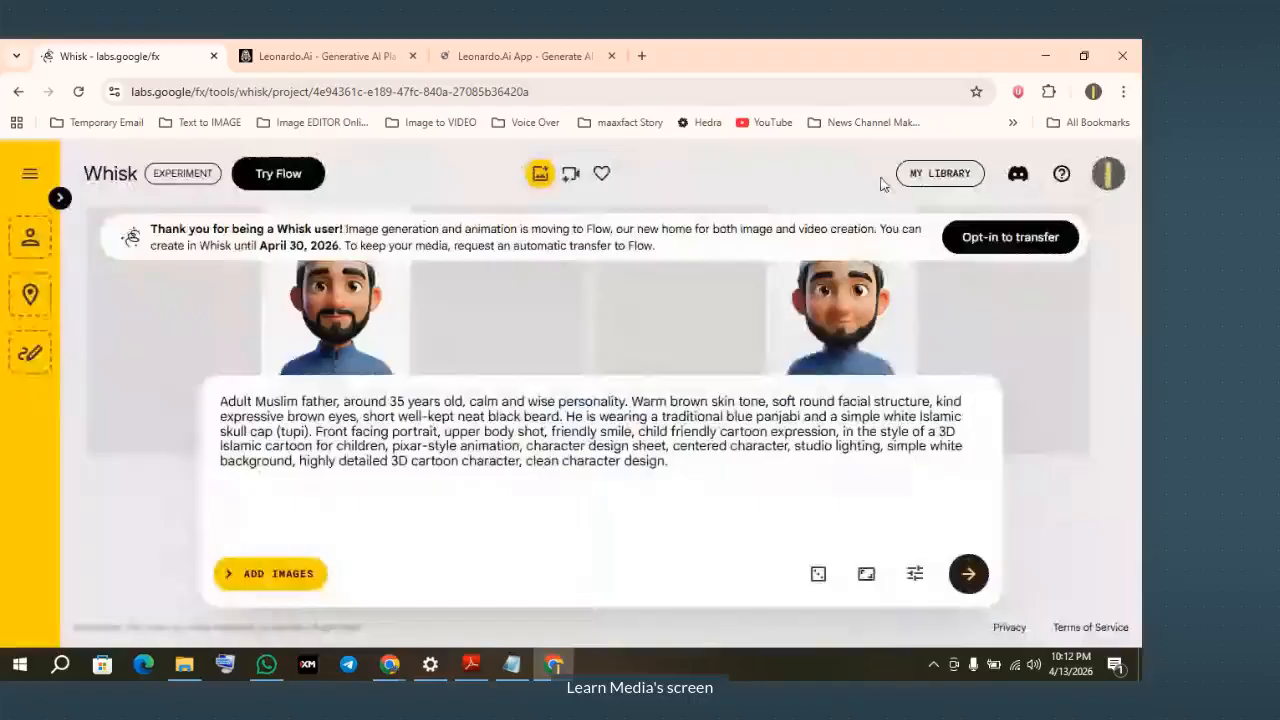
left_click(868, 330)
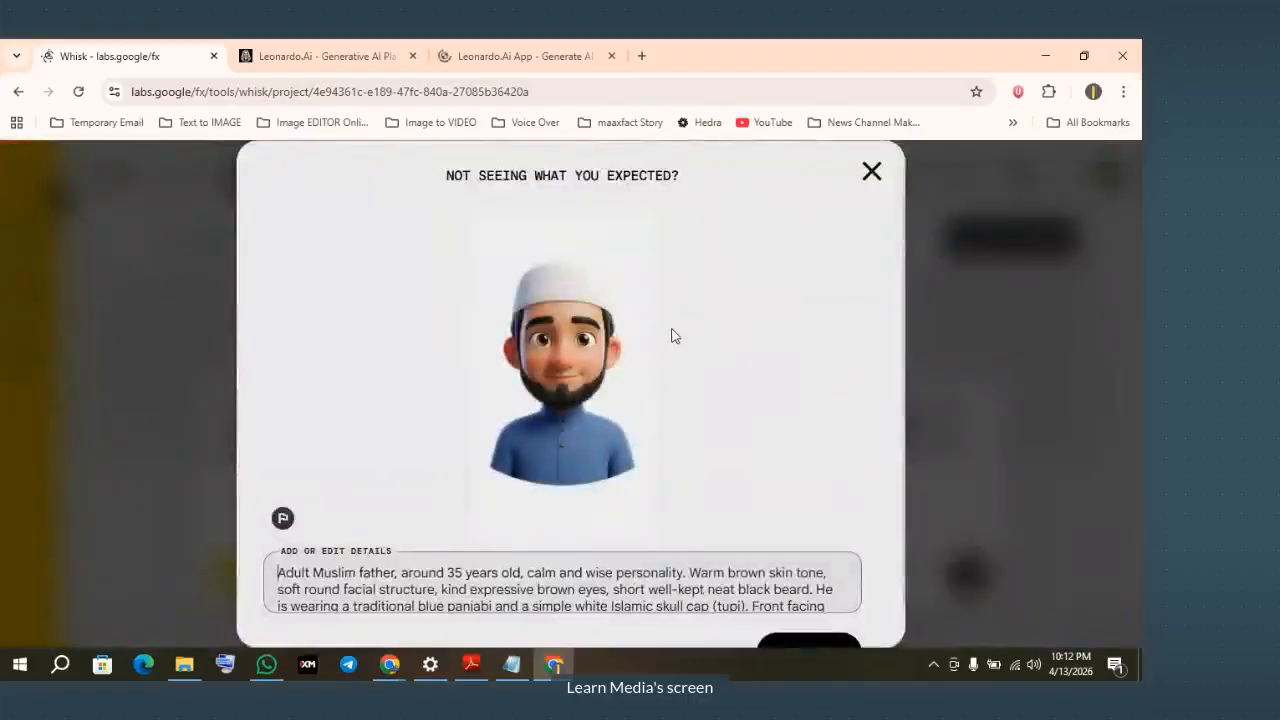
left_click(872, 185)
Step: Reopen the second father portrait enlarged and review its complete prompt details
left_click(855, 308)
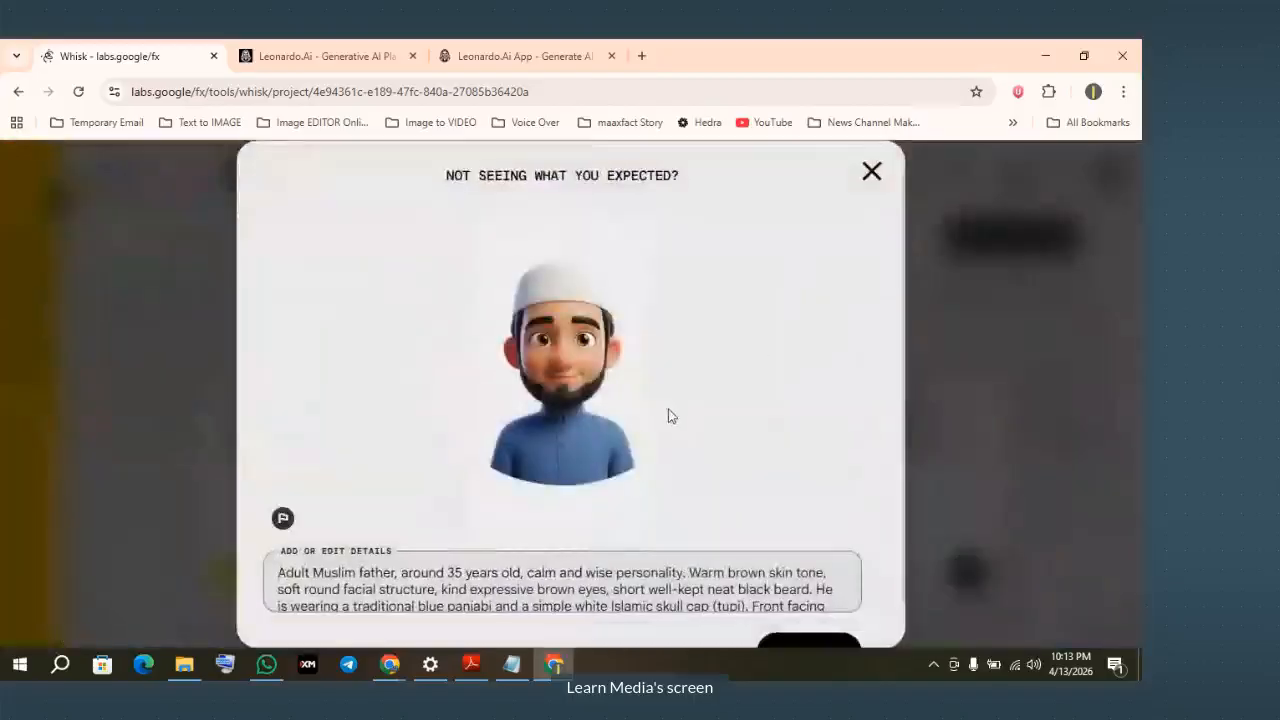
scroll(670, 416, "down", 1)
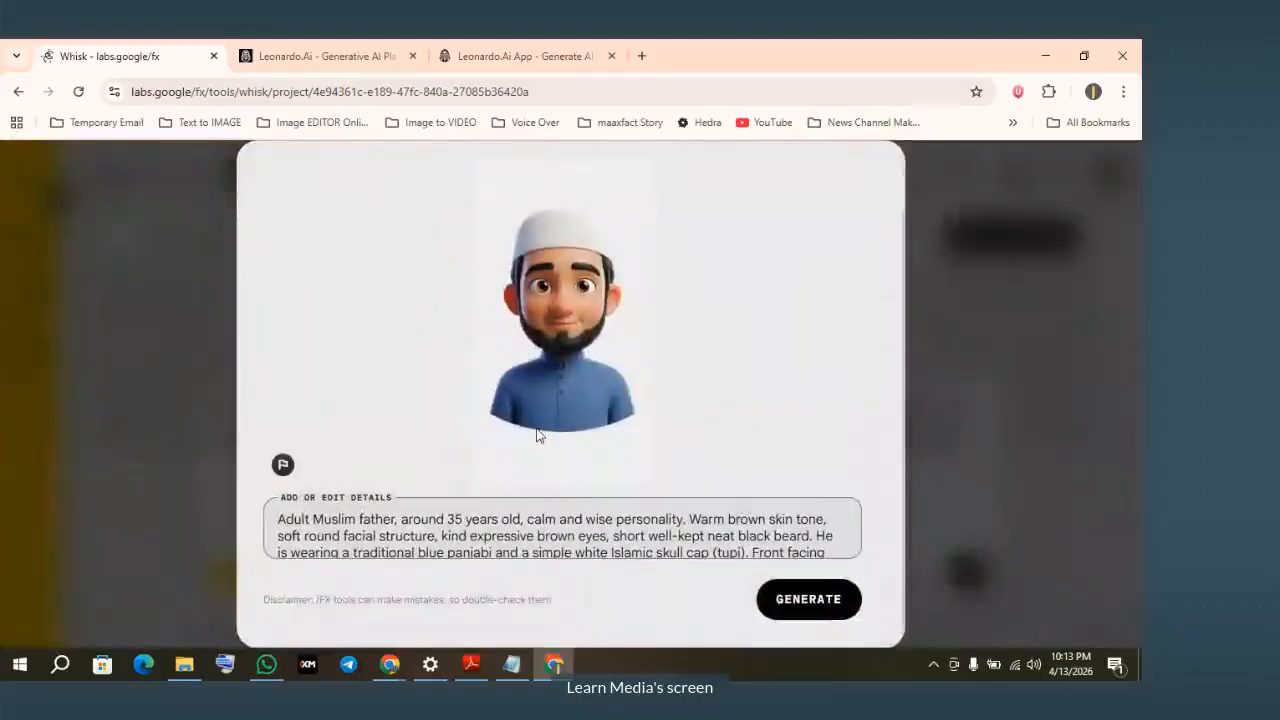
scroll(484, 521, "down", 2)
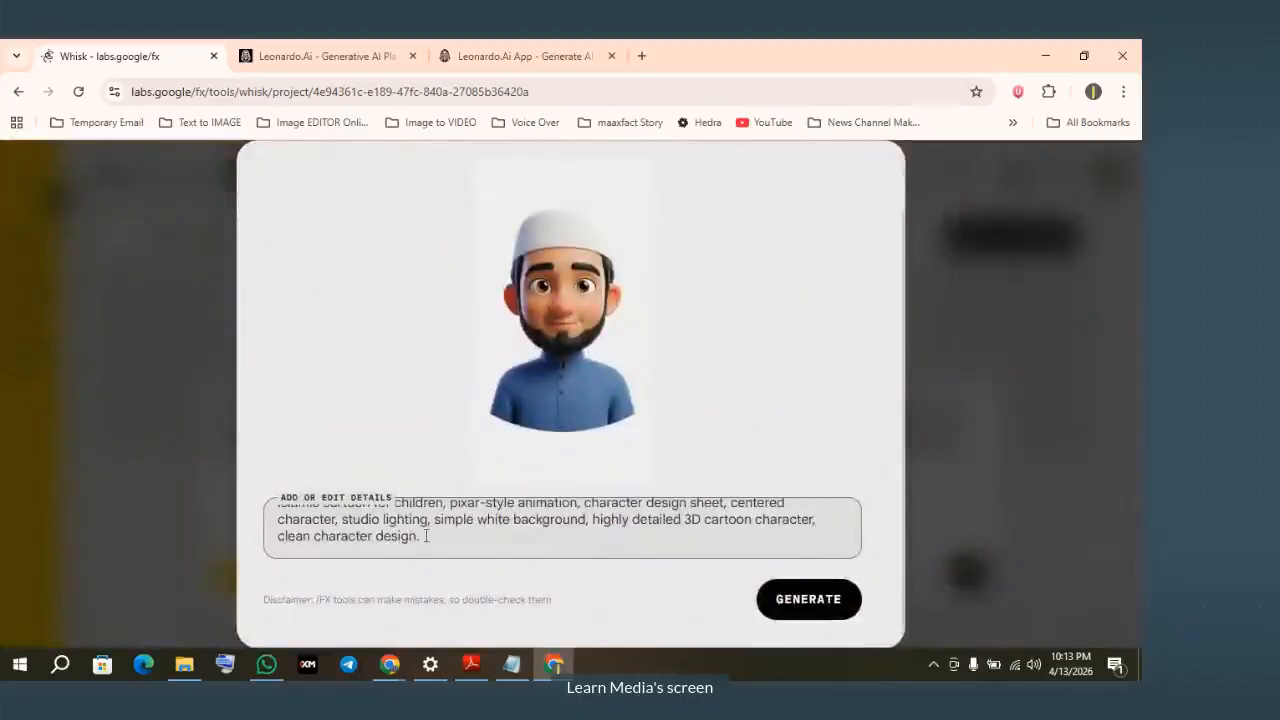
scroll(450, 553, "up", 2)
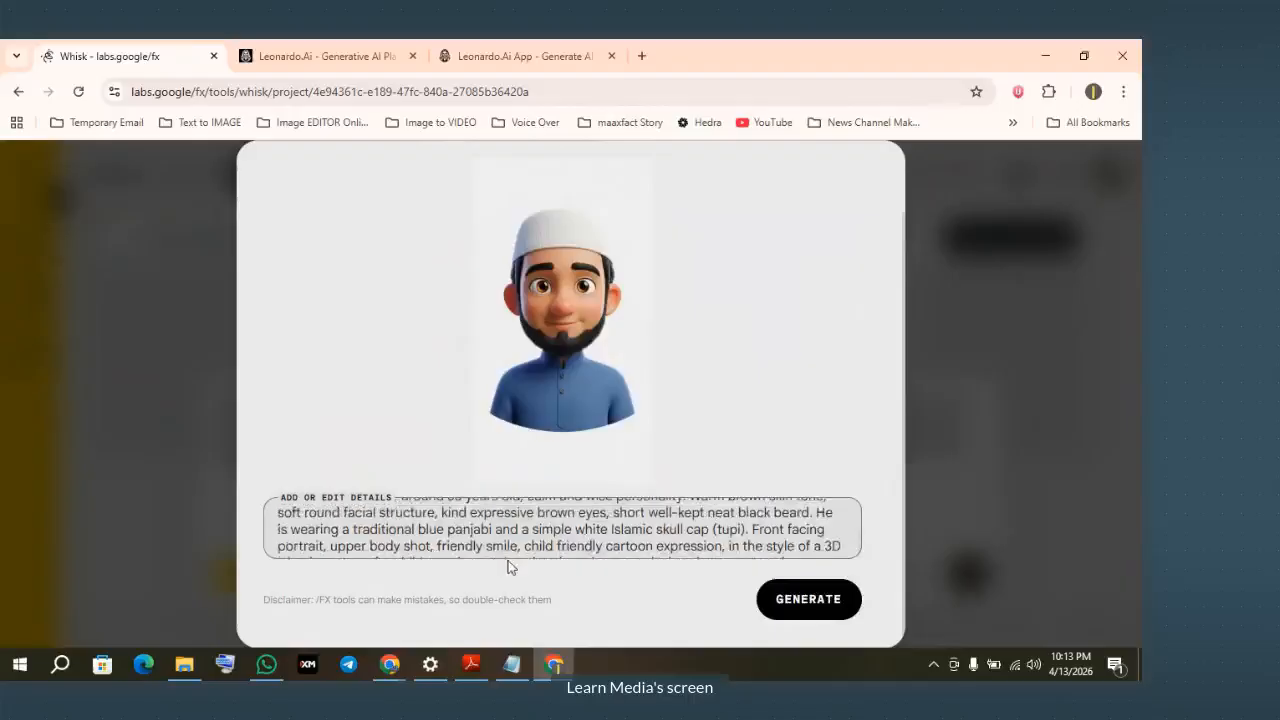
scroll(378, 536, "up", 1)
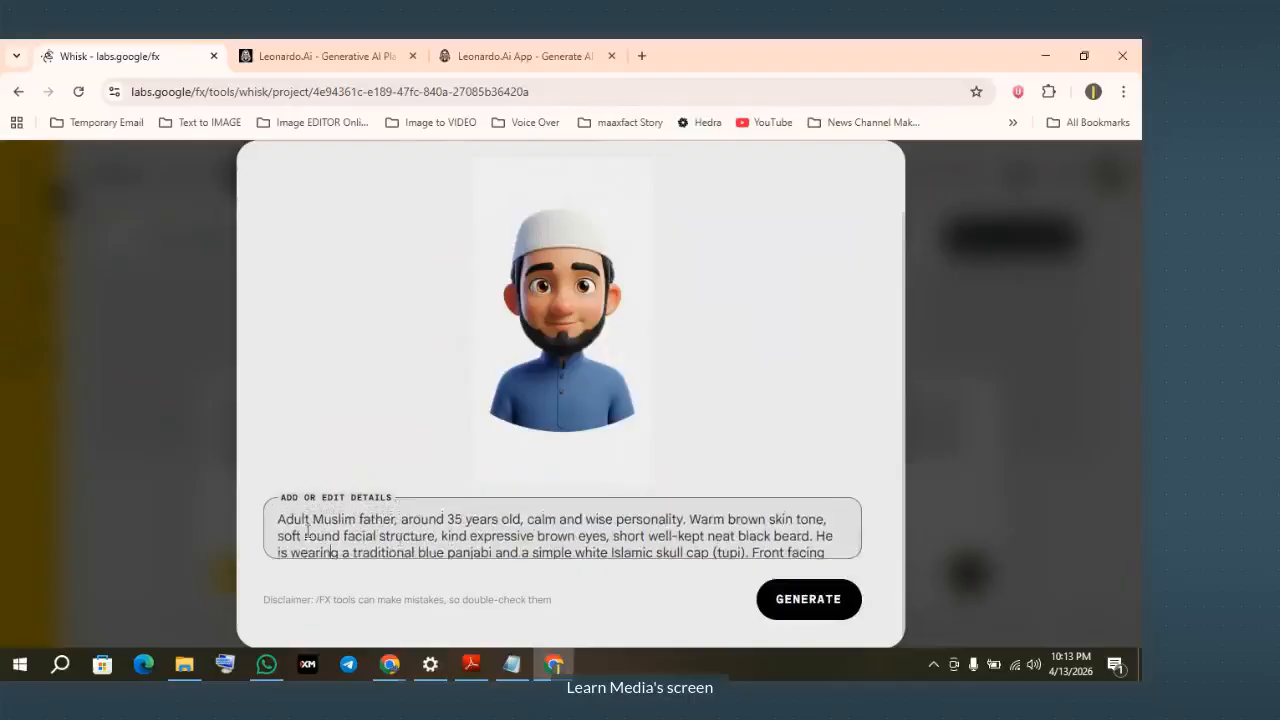
scroll(583, 536, "down", 3)
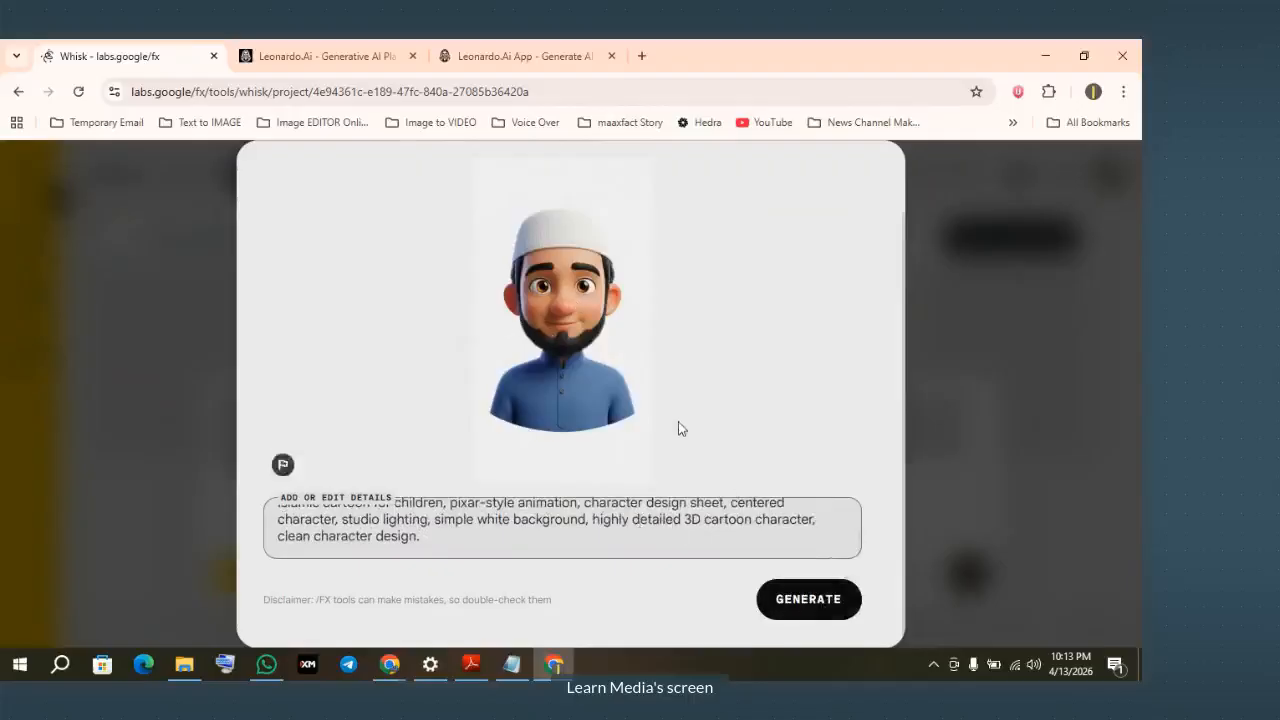
scroll(678, 421, "up", 1)
Step: Open the second father portrait in its own browser tab and start saving the image from there
right_click(545, 324)
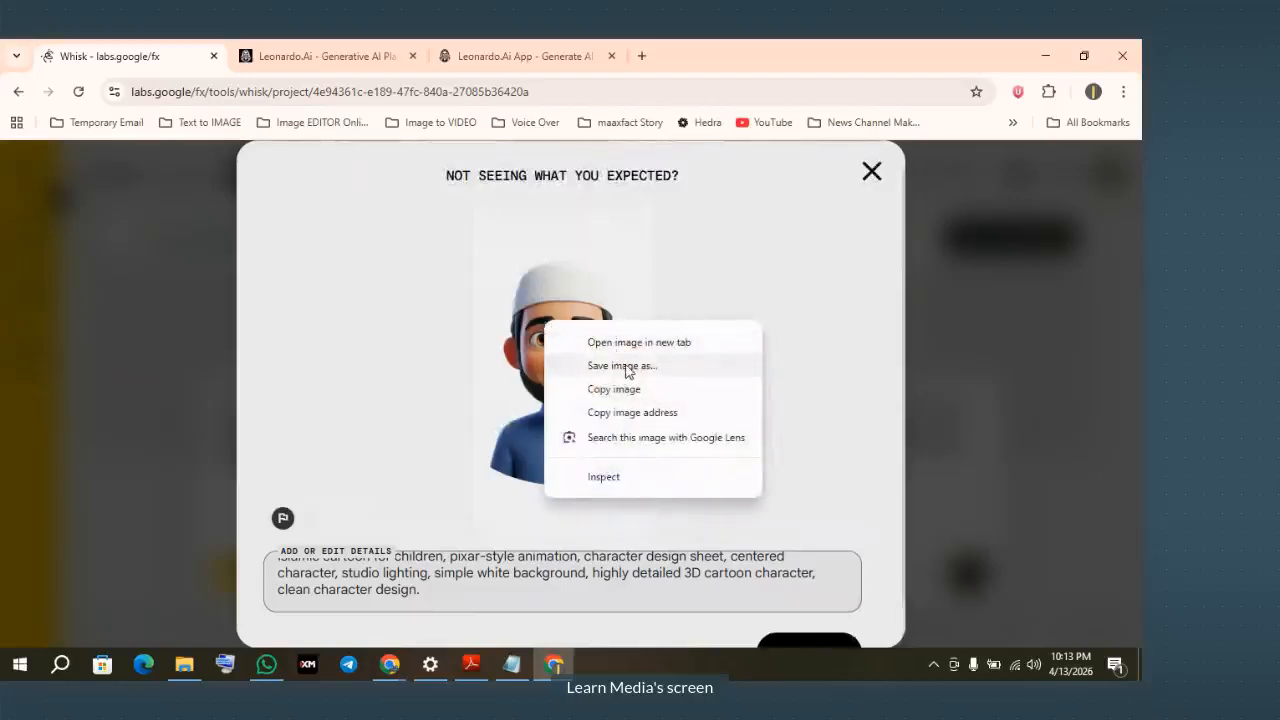
left_click(630, 342)
left_click(337, 58)
right_click(533, 342)
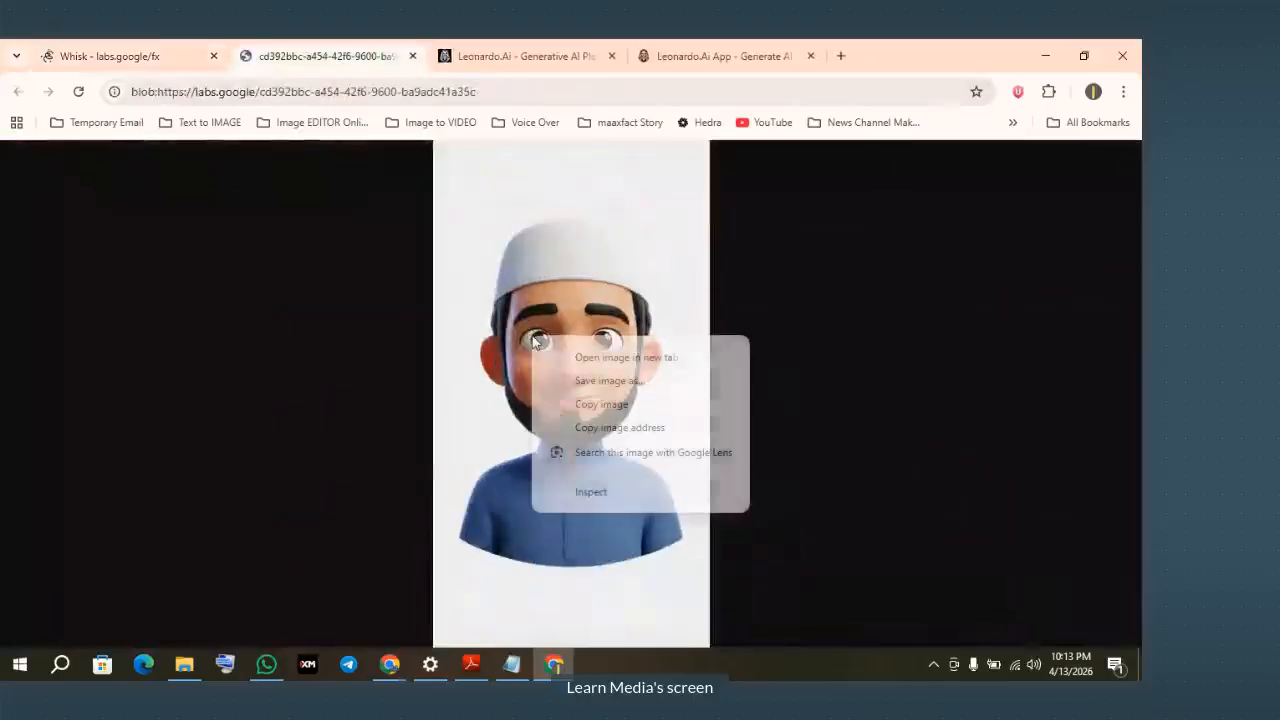
left_click(607, 384)
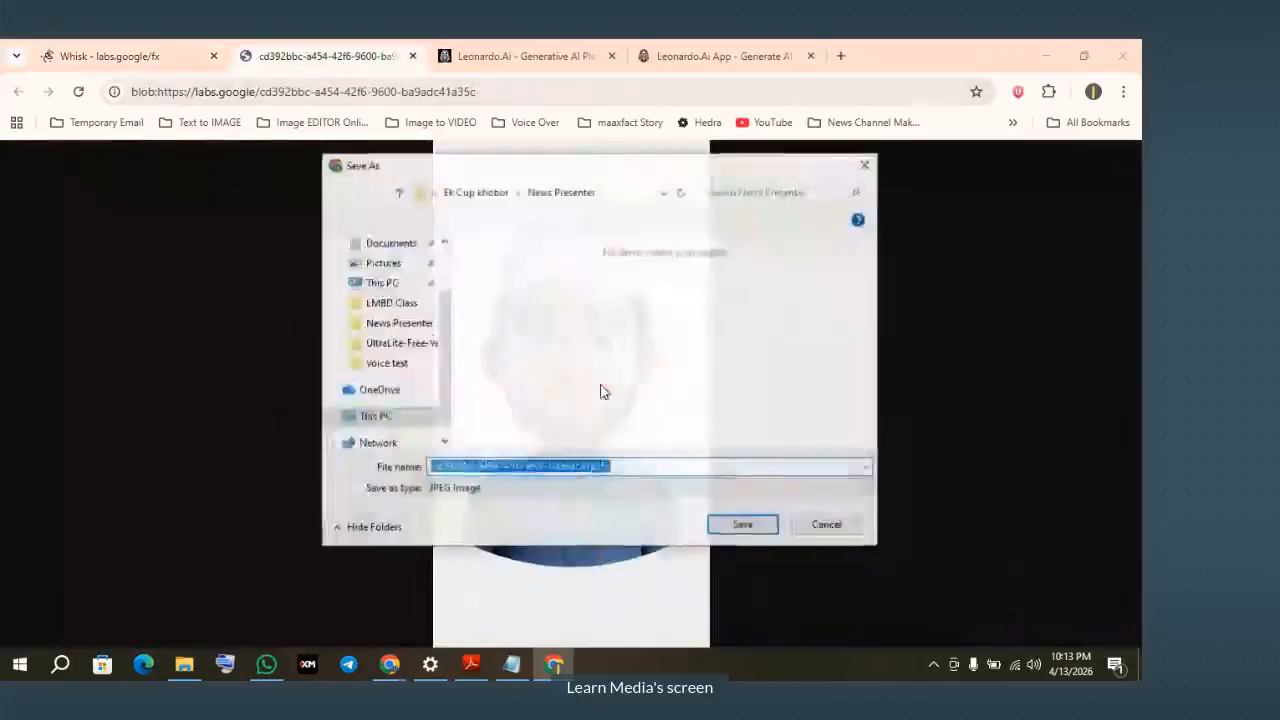
Step: Create a folder named Story Making Islamic on the Desktop and open it as the save location
left_click(383, 293)
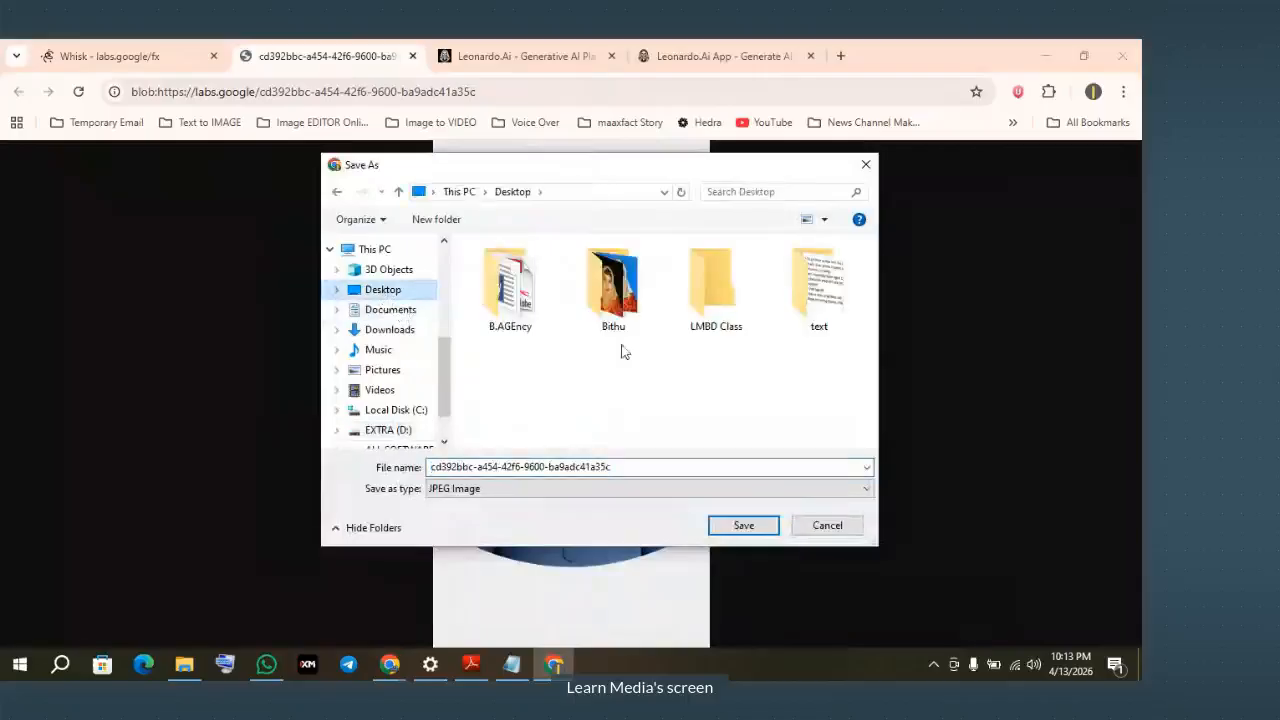
left_click(436, 219)
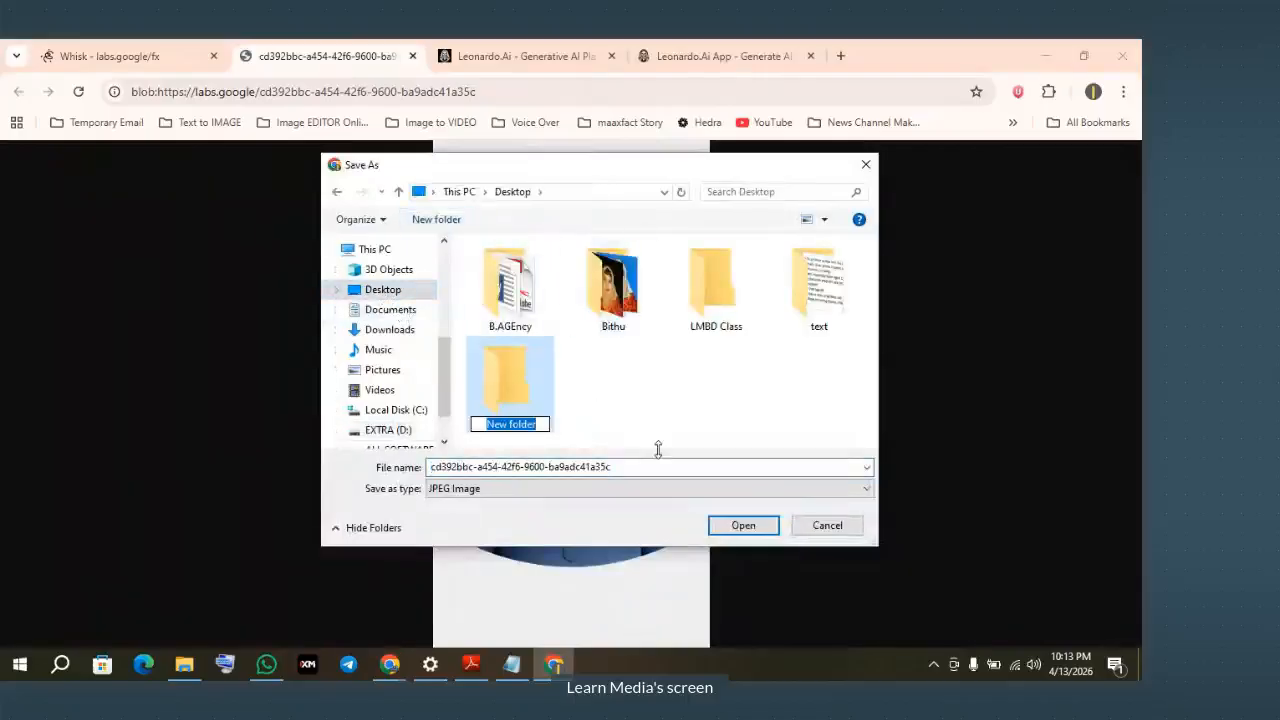
type("Story")
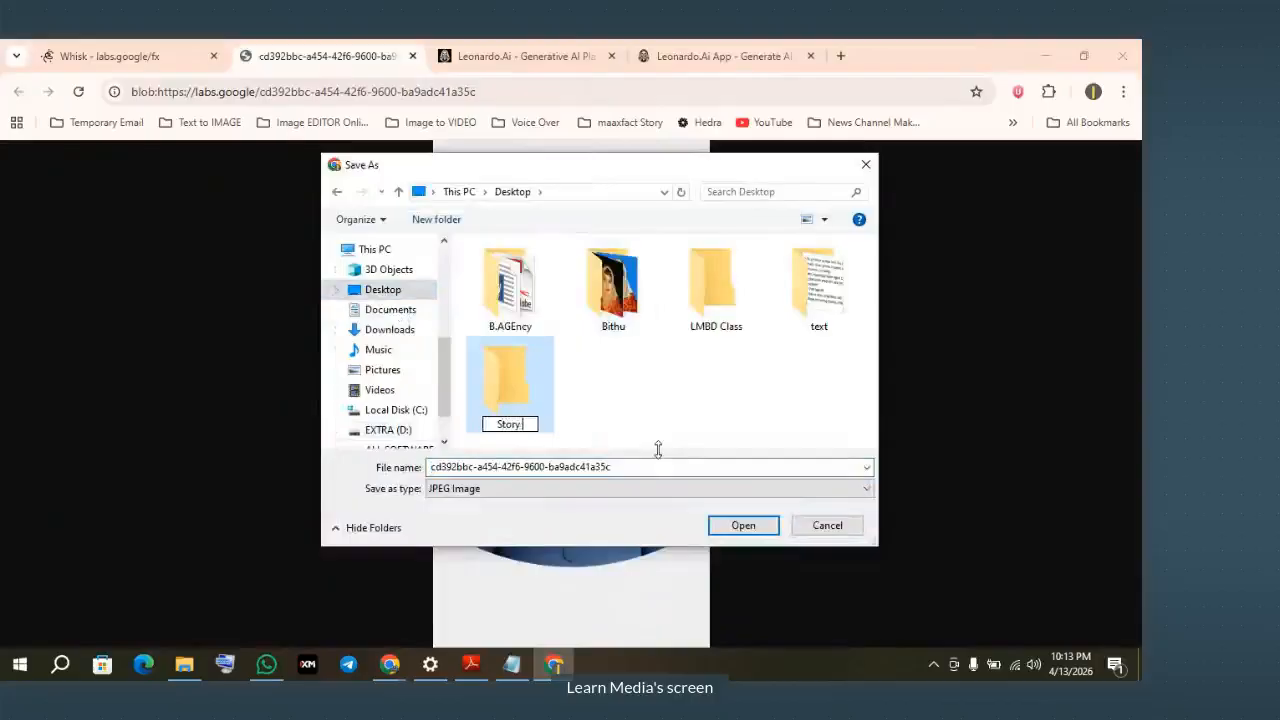
type(" Making")
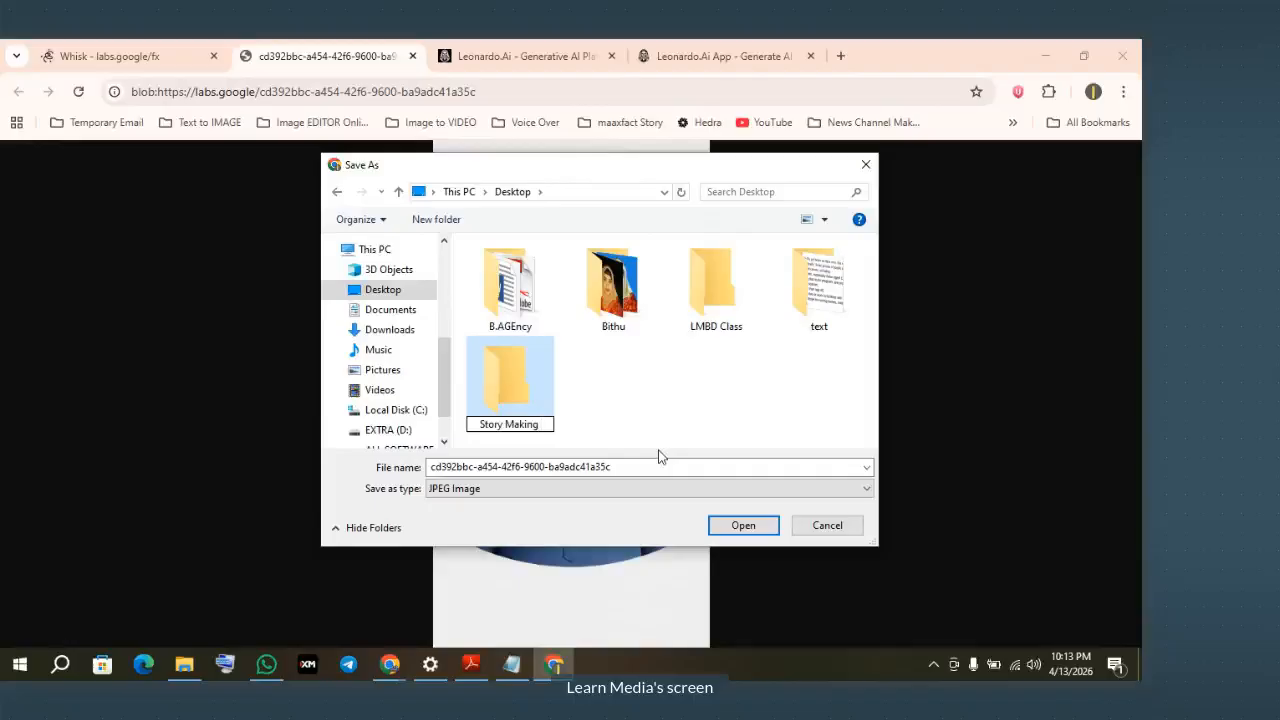
type(" Islamic")
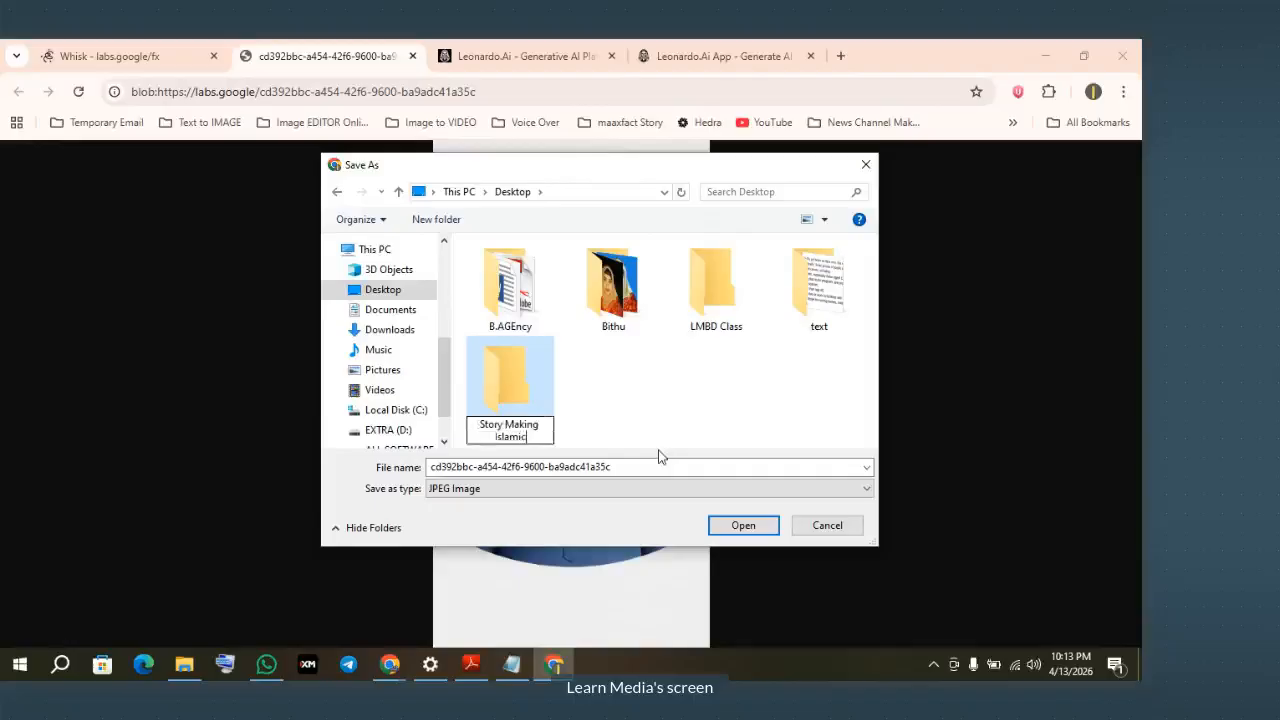
double_click(515, 392)
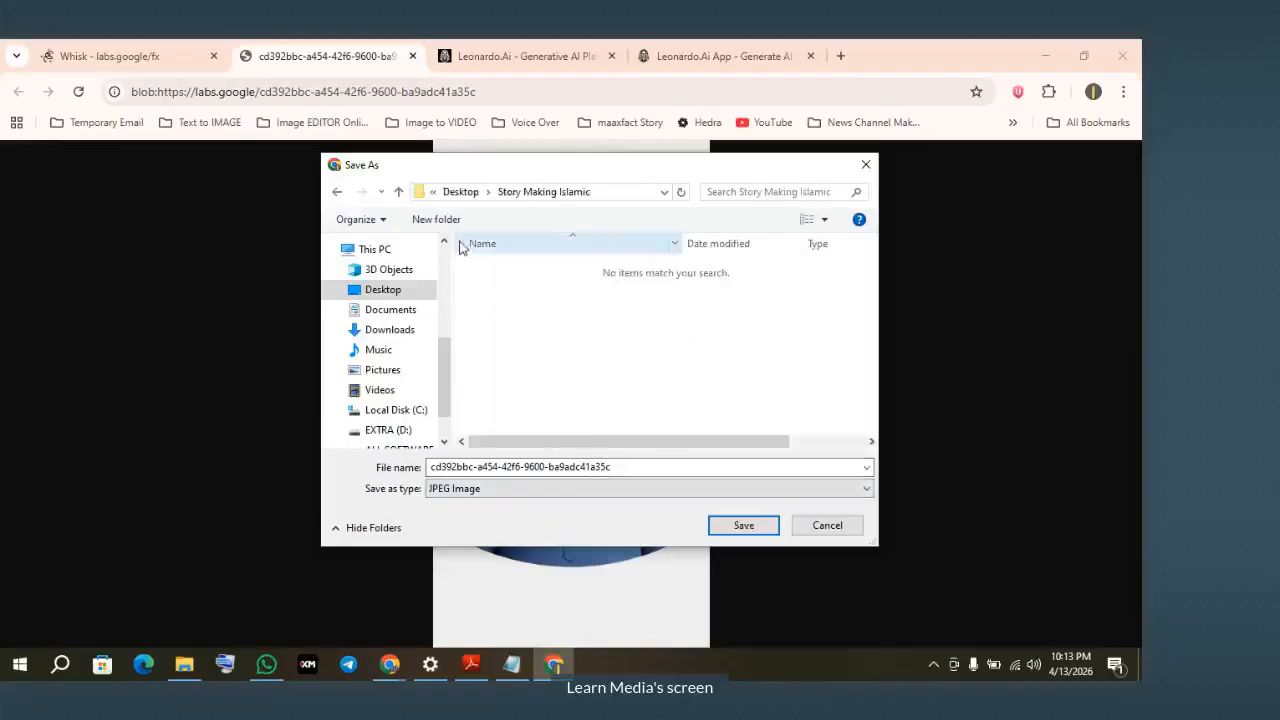
Step: Save the father portrait as 1 in the Story Making Islamic folder and close its enlarged view in Whisk
left_click(481, 466)
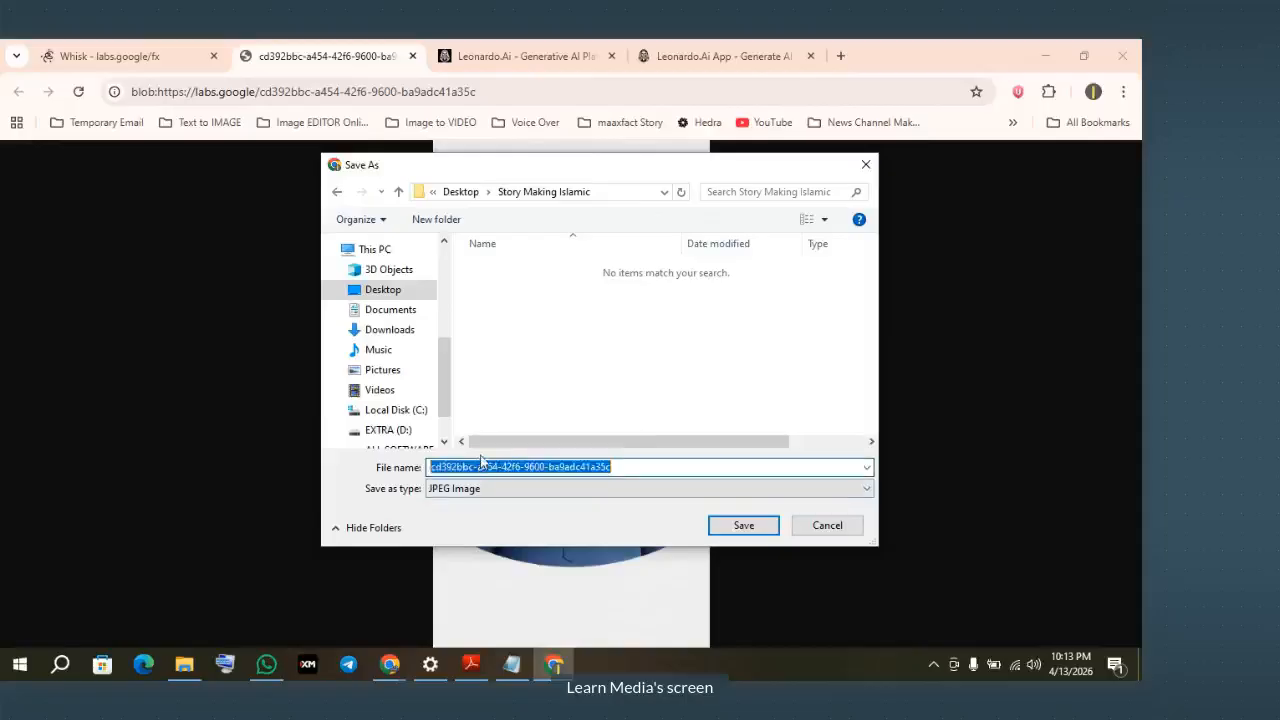
type("1")
left_click(722, 528)
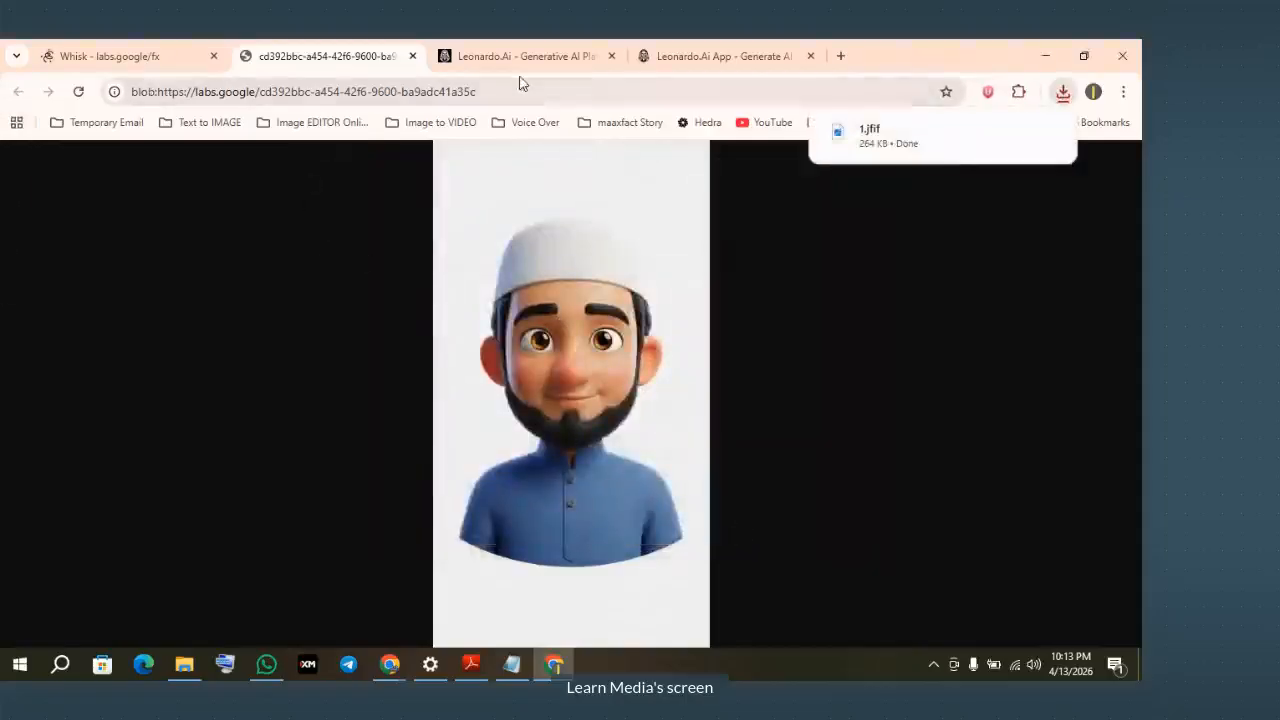
left_click(130, 58)
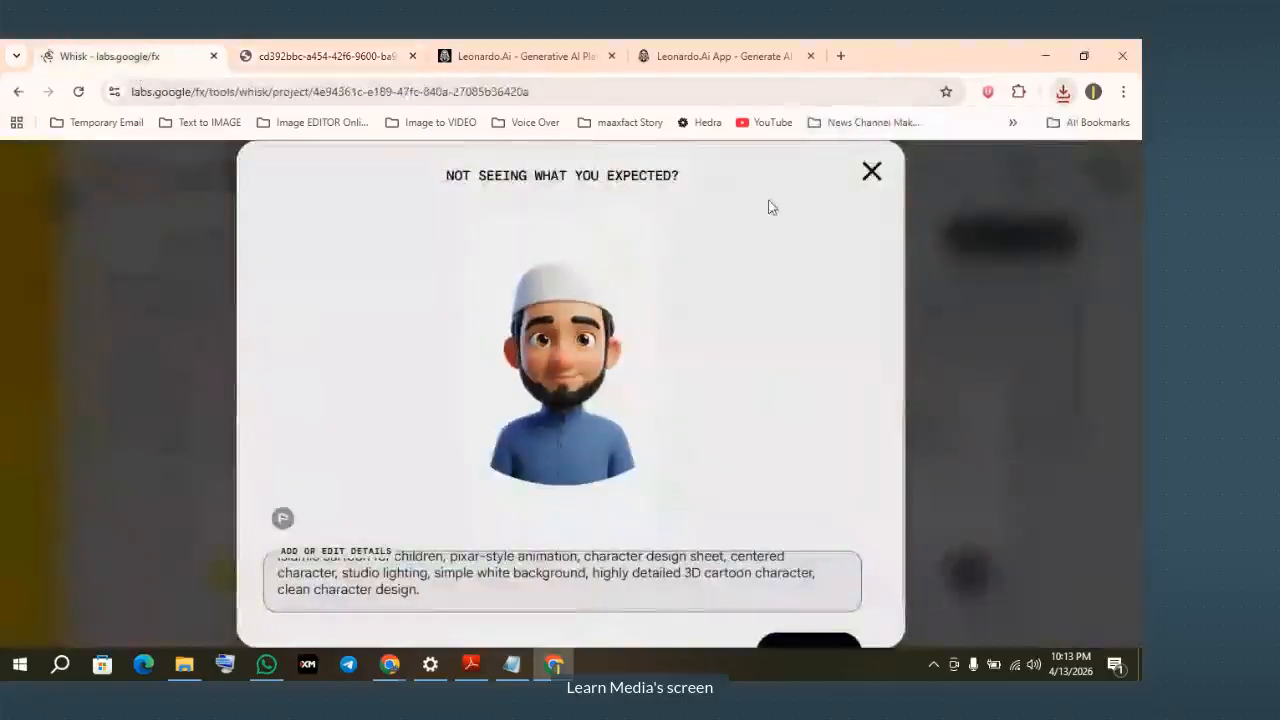
left_click(872, 171)
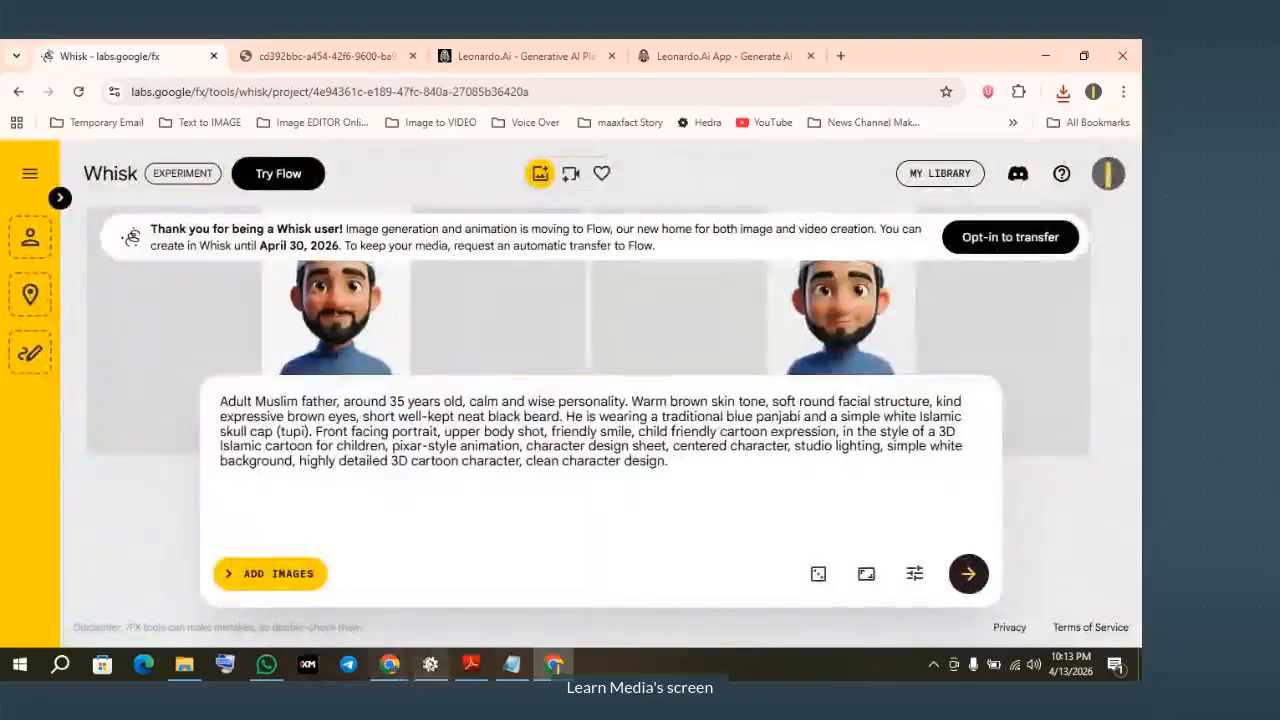
Step: Copy the Character 2 Muslim mother prompt from Notepad and generate portraits from it in Whisk in place of the father prompt
left_click(511, 664)
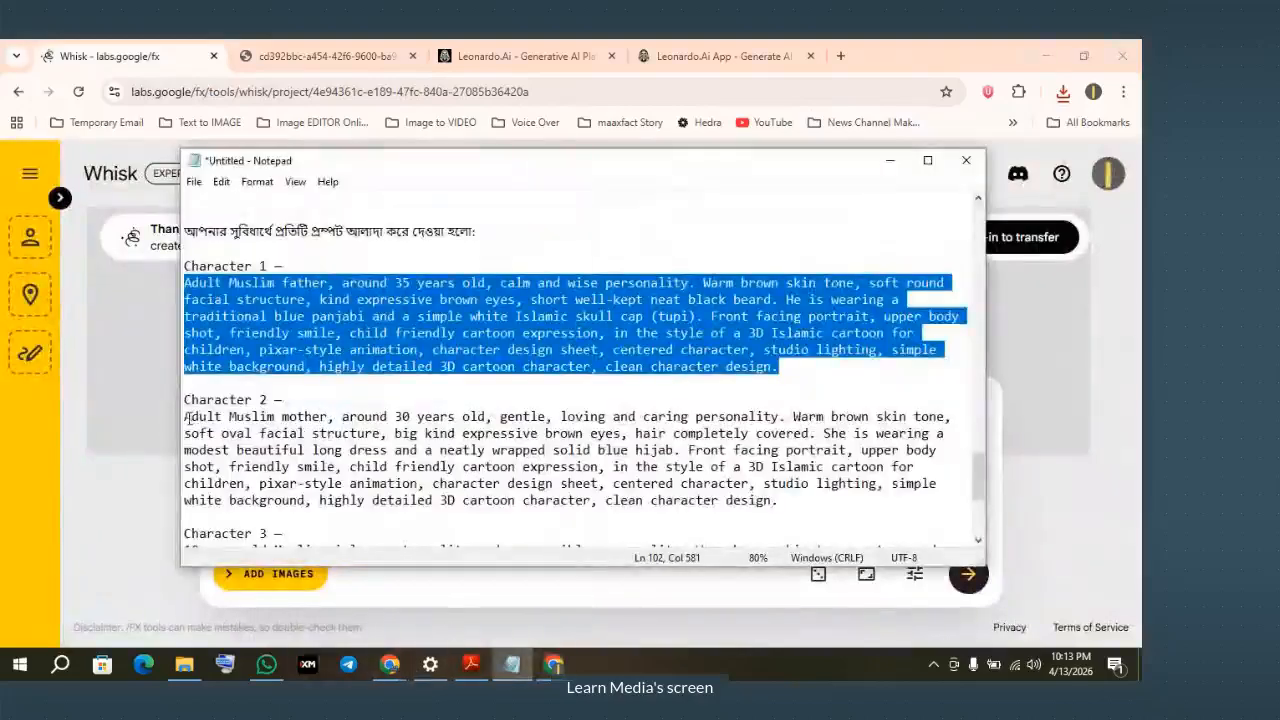
left_click_drag(186, 418, 801, 503)
key("ctrl+c")
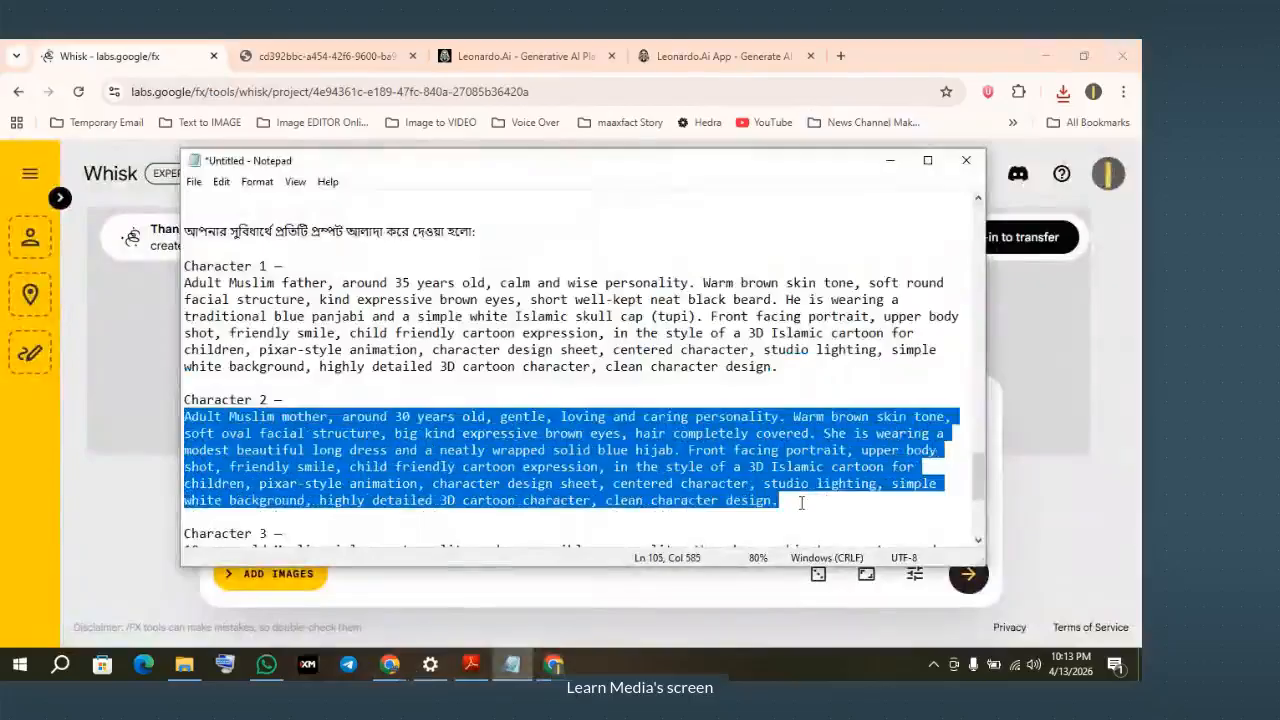
left_click(313, 58)
left_click(110, 56)
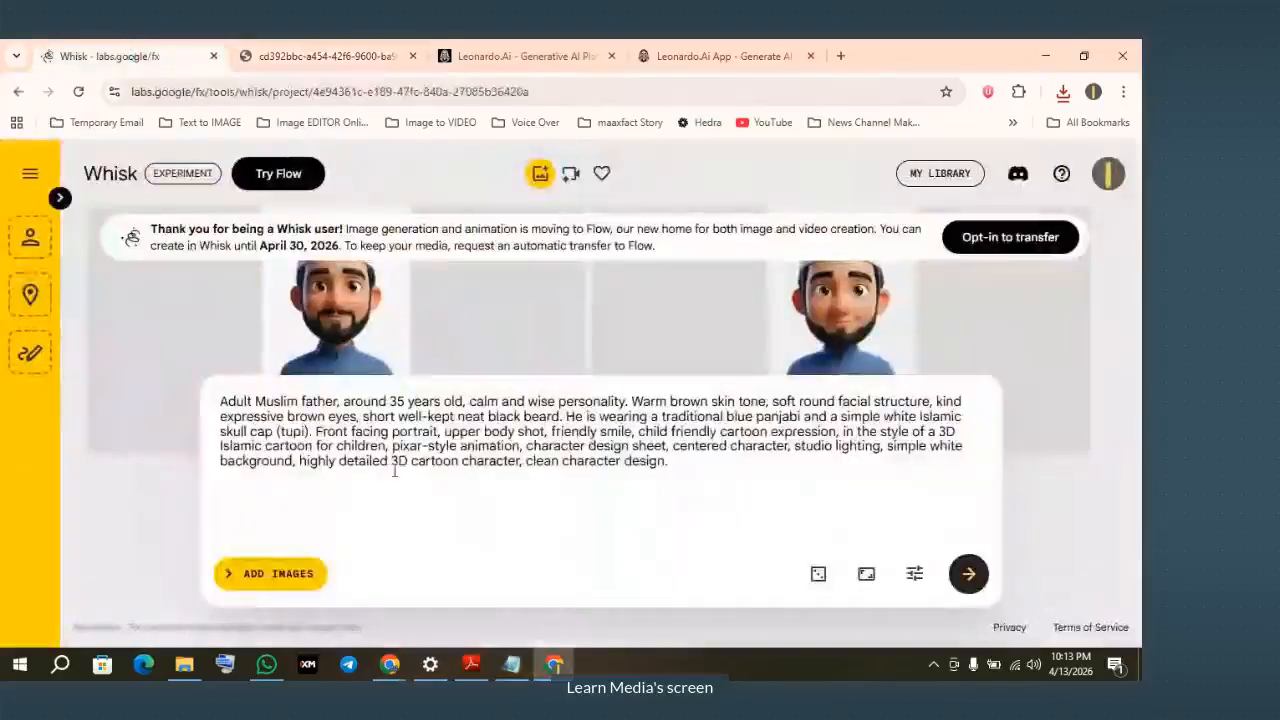
key("ctrl+a")
key("ctrl+v")
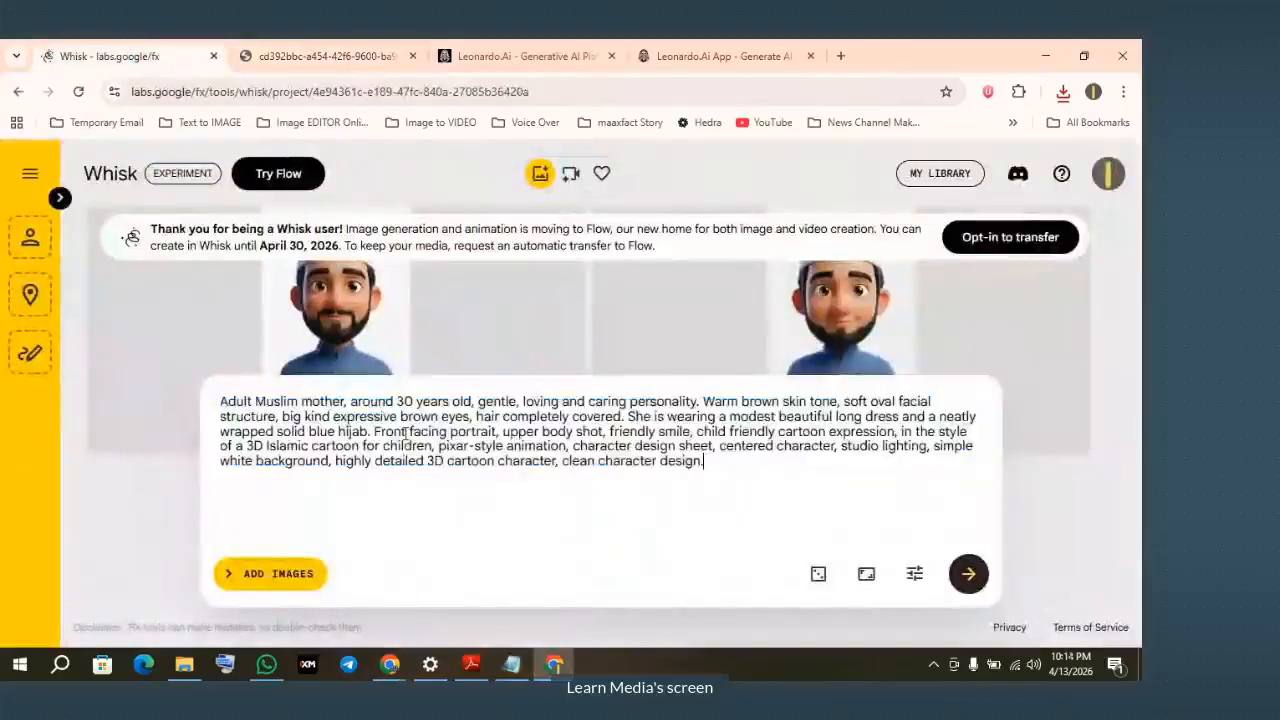
left_click(975, 578)
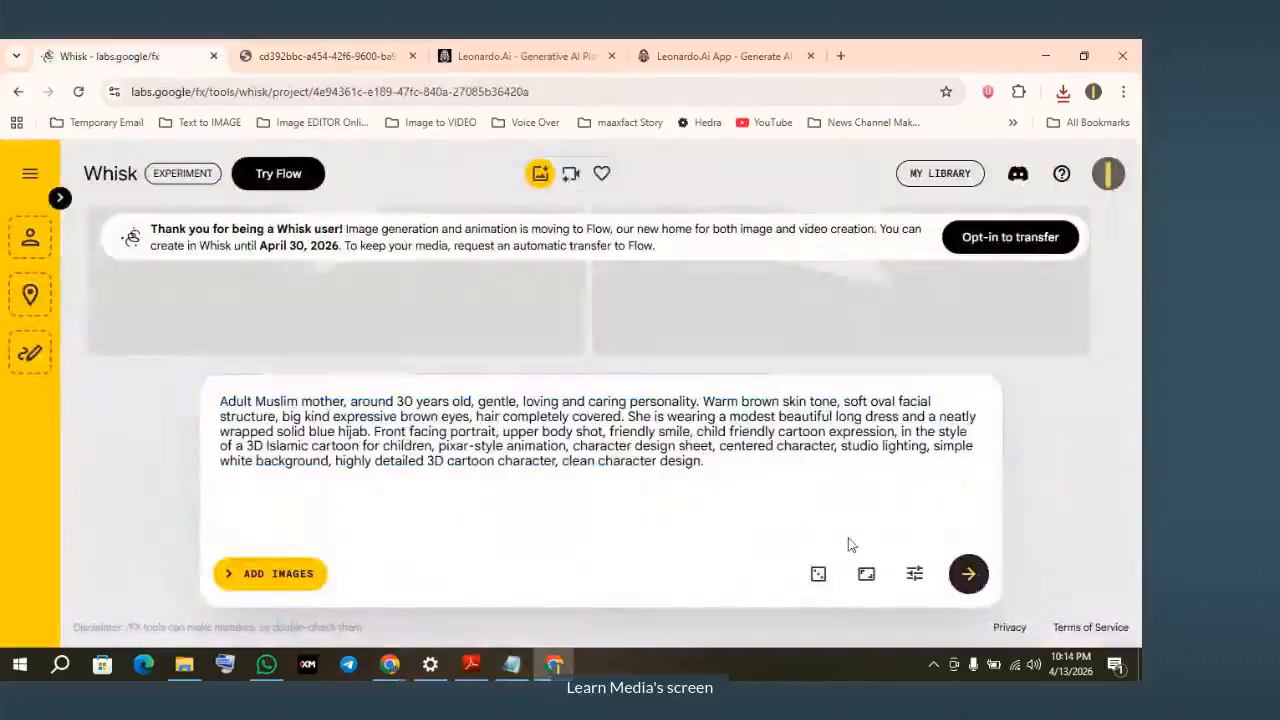
Step: Switch to the Leonardo.Ai app, enter the same Muslim mother prompt with a 9:16 aspect ratio and submit it for image generation
left_click(772, 46)
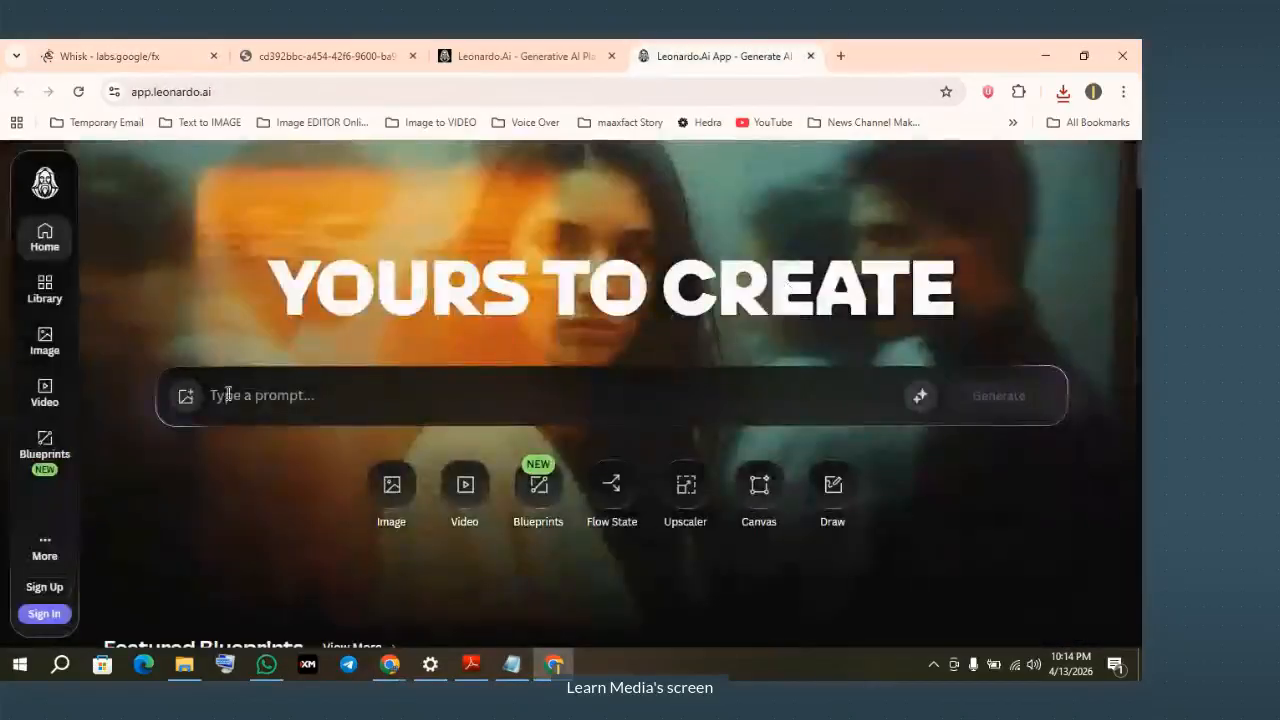
left_click(408, 392)
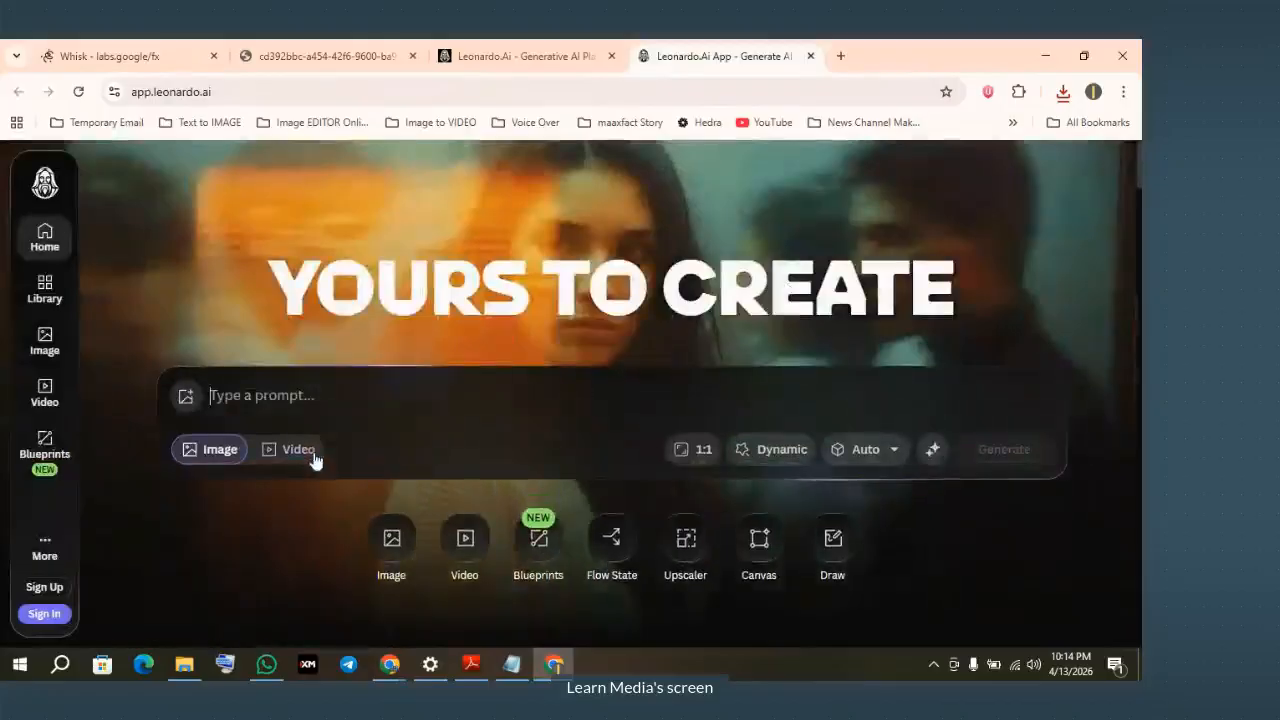
key("ctrl+v")
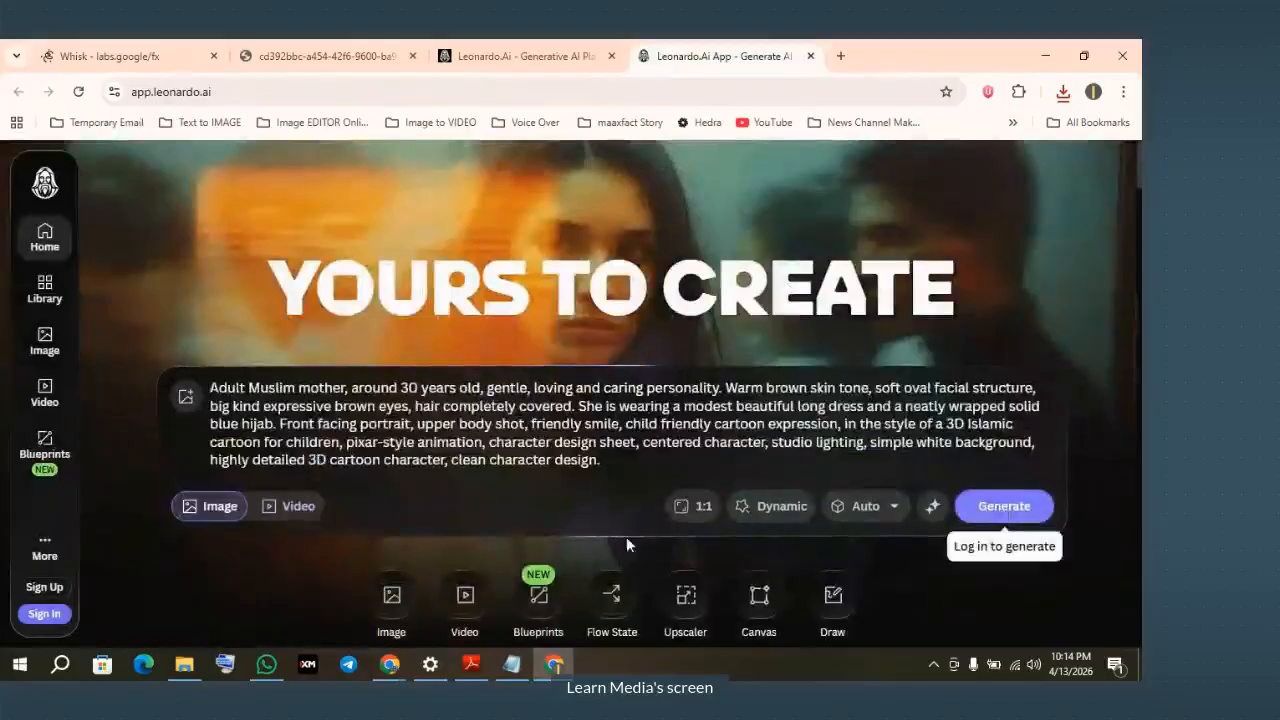
left_click(704, 507)
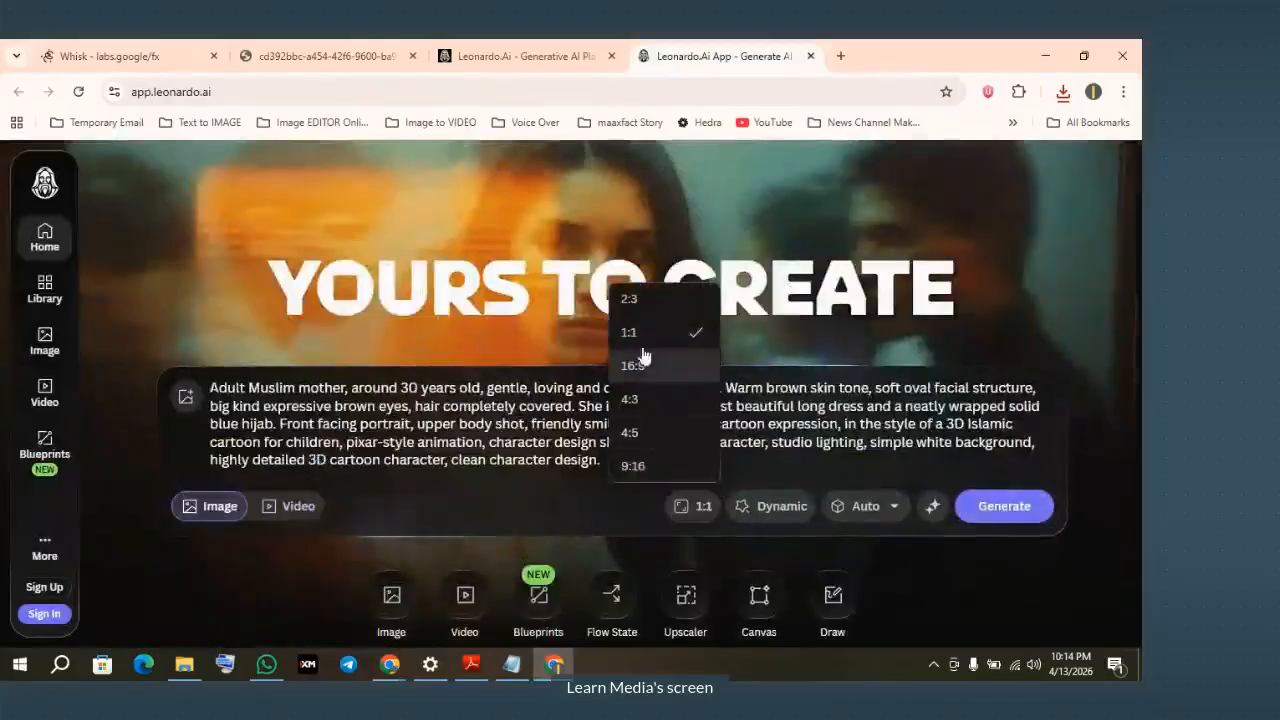
left_click(633, 466)
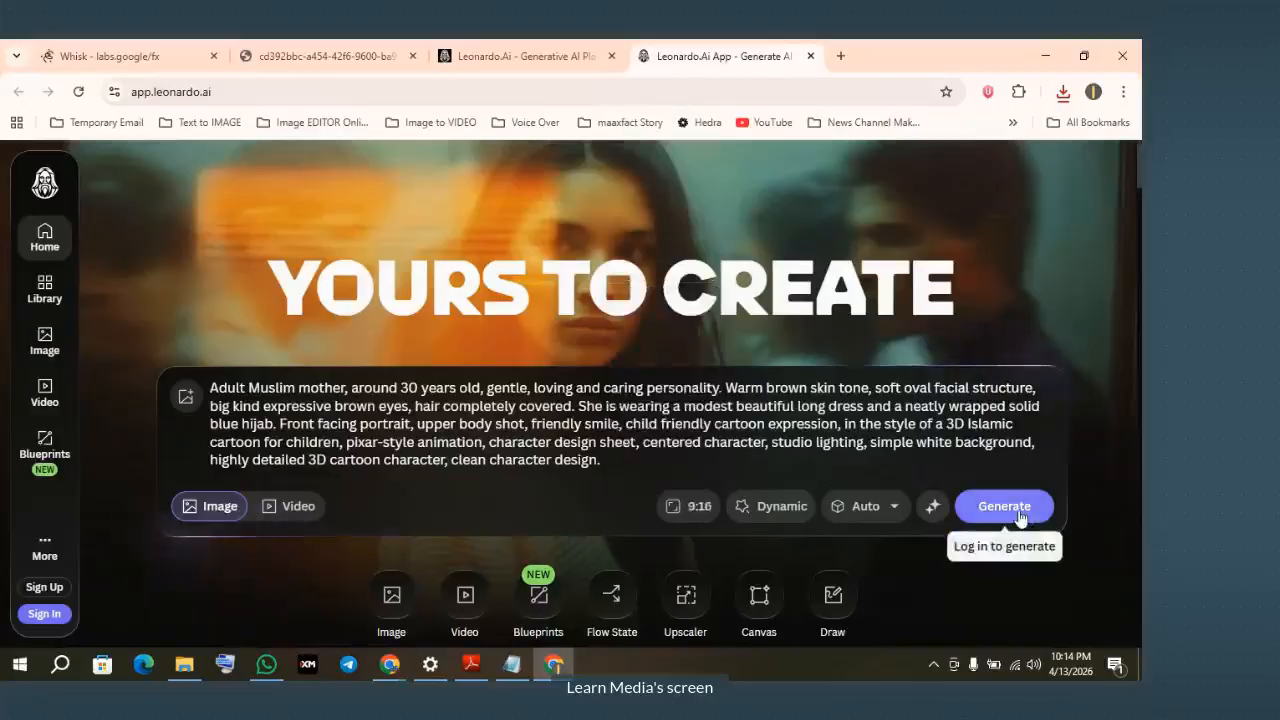
left_click(1010, 507)
Step: Return to Whisk, review the generated mother portraits and generate a new pair from the enlarged view of the second one
left_click(294, 55)
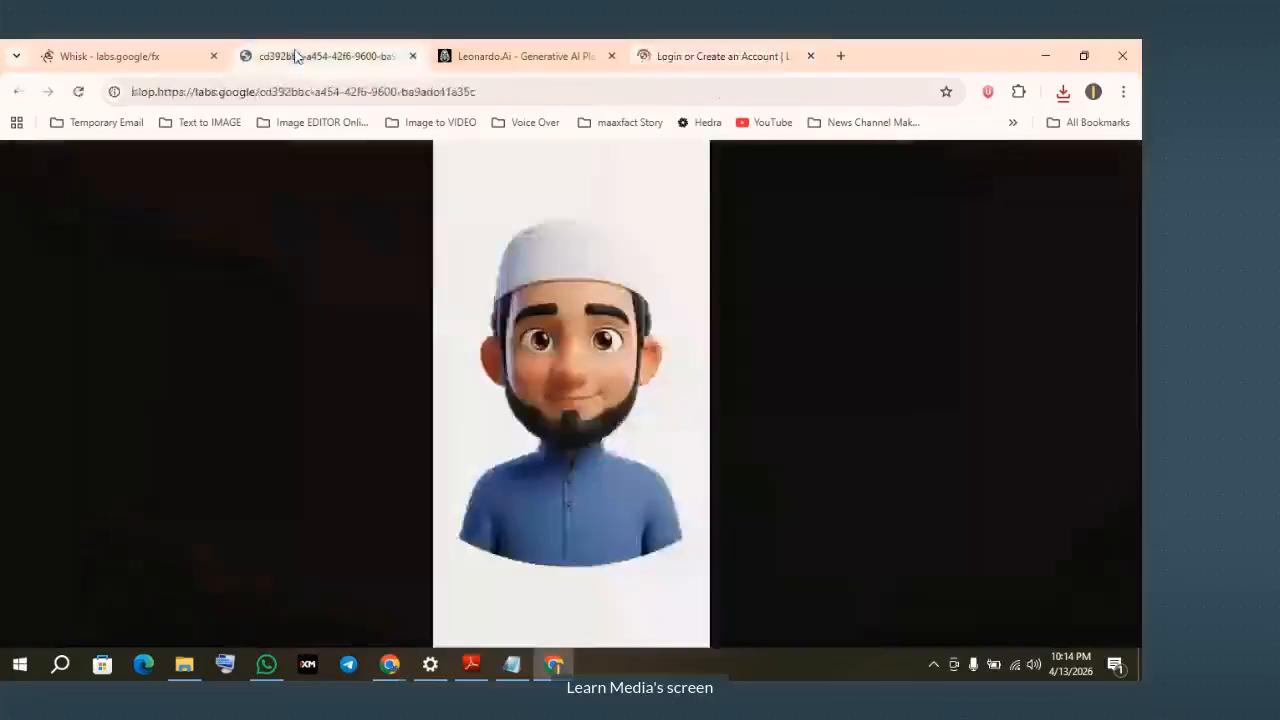
left_click(160, 60)
left_click(320, 56)
left_click(110, 56)
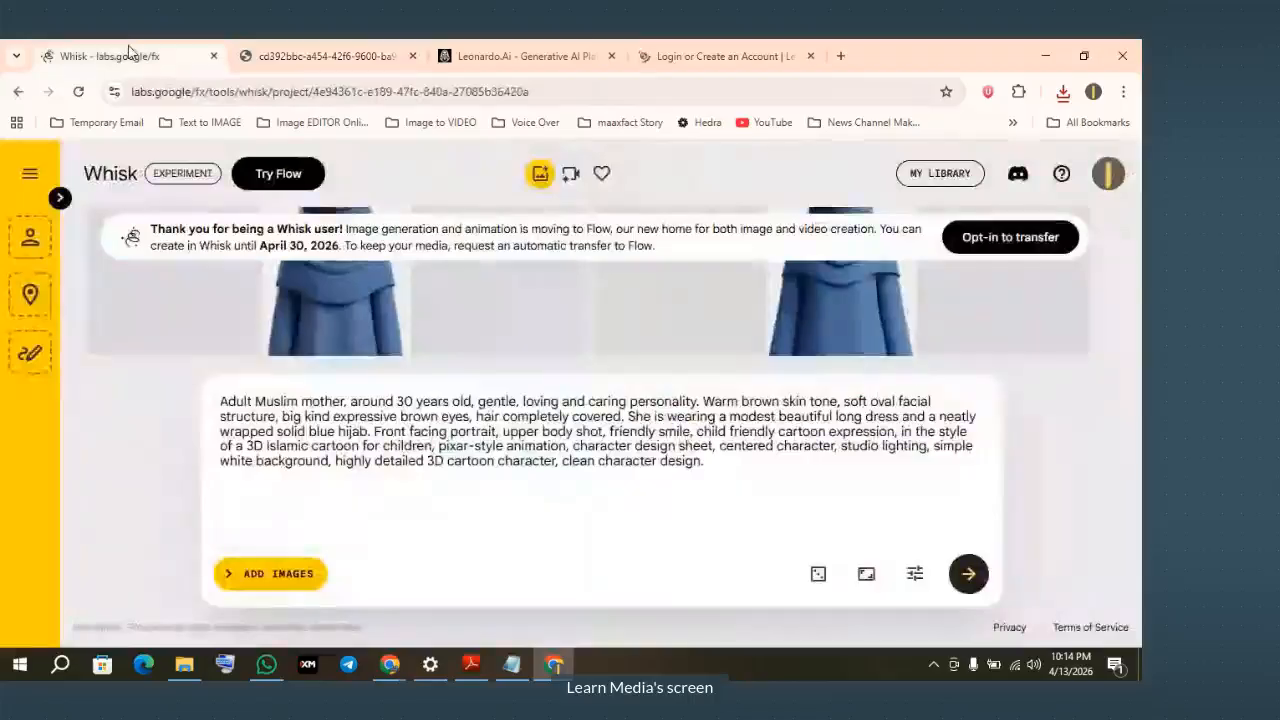
scroll(430, 447, "up", 3)
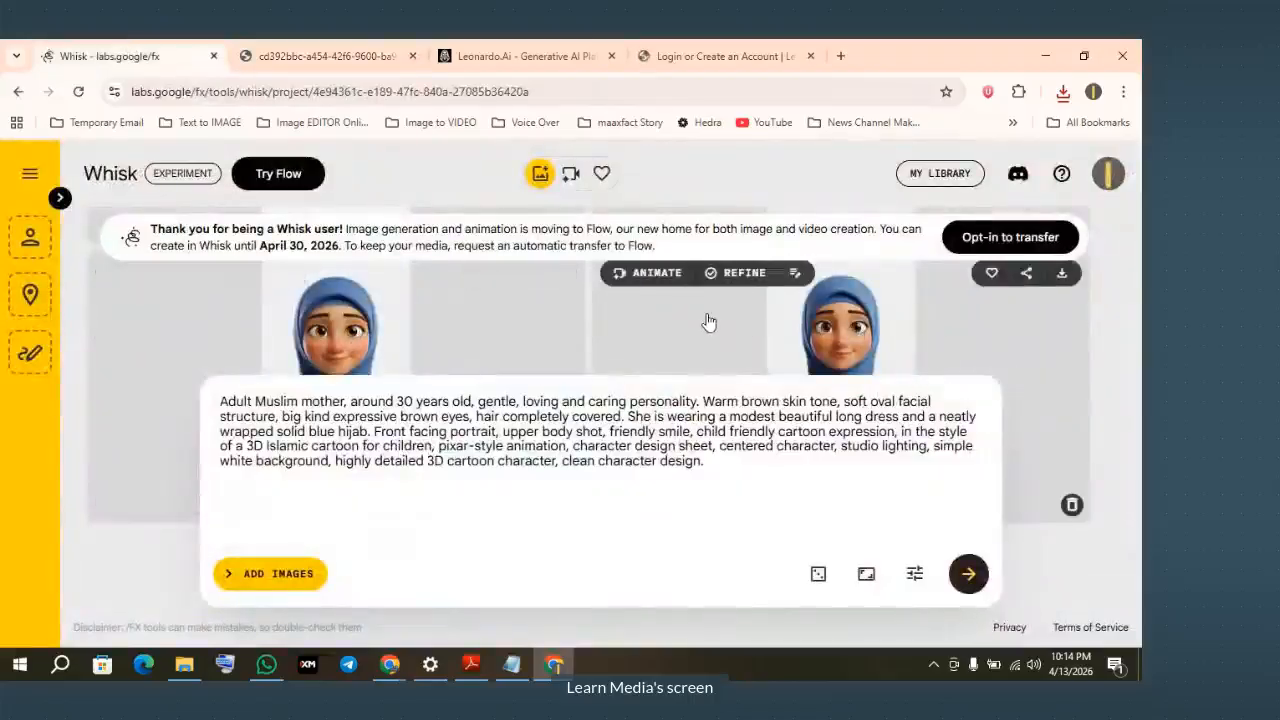
key("ctrl+minus")
scroll(650, 335, "down", 2)
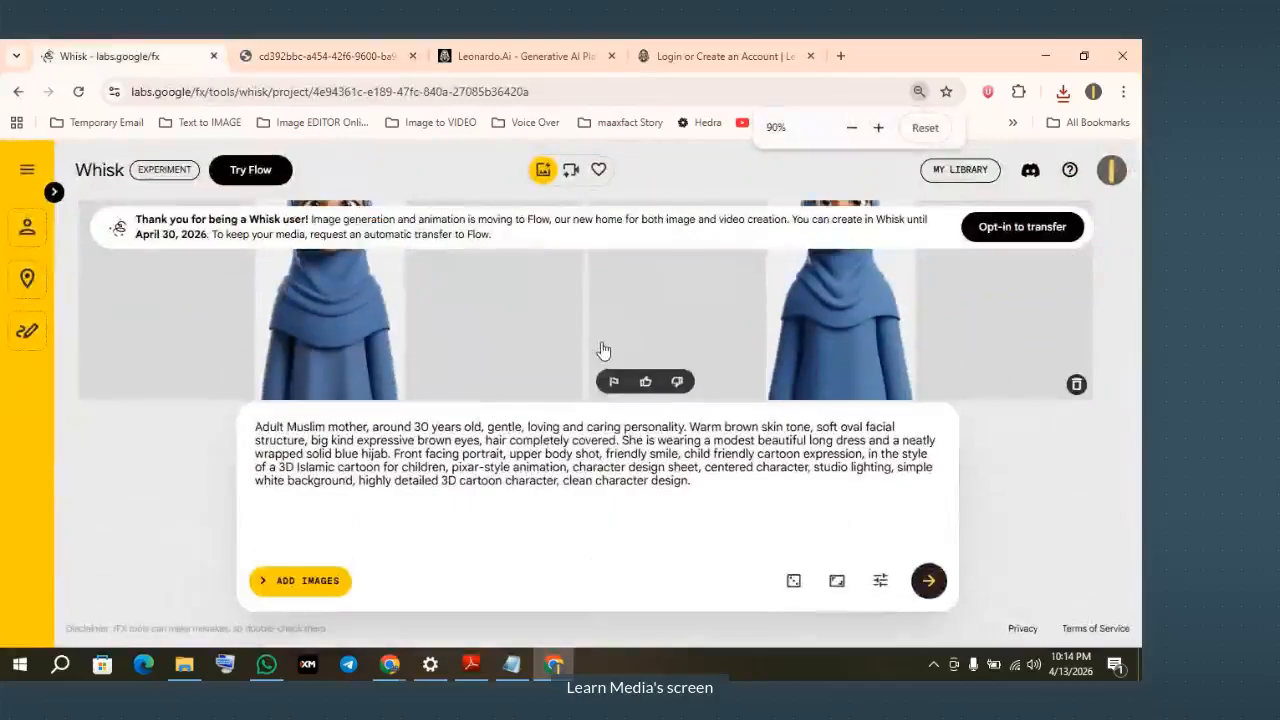
scroll(403, 349, "up", 2)
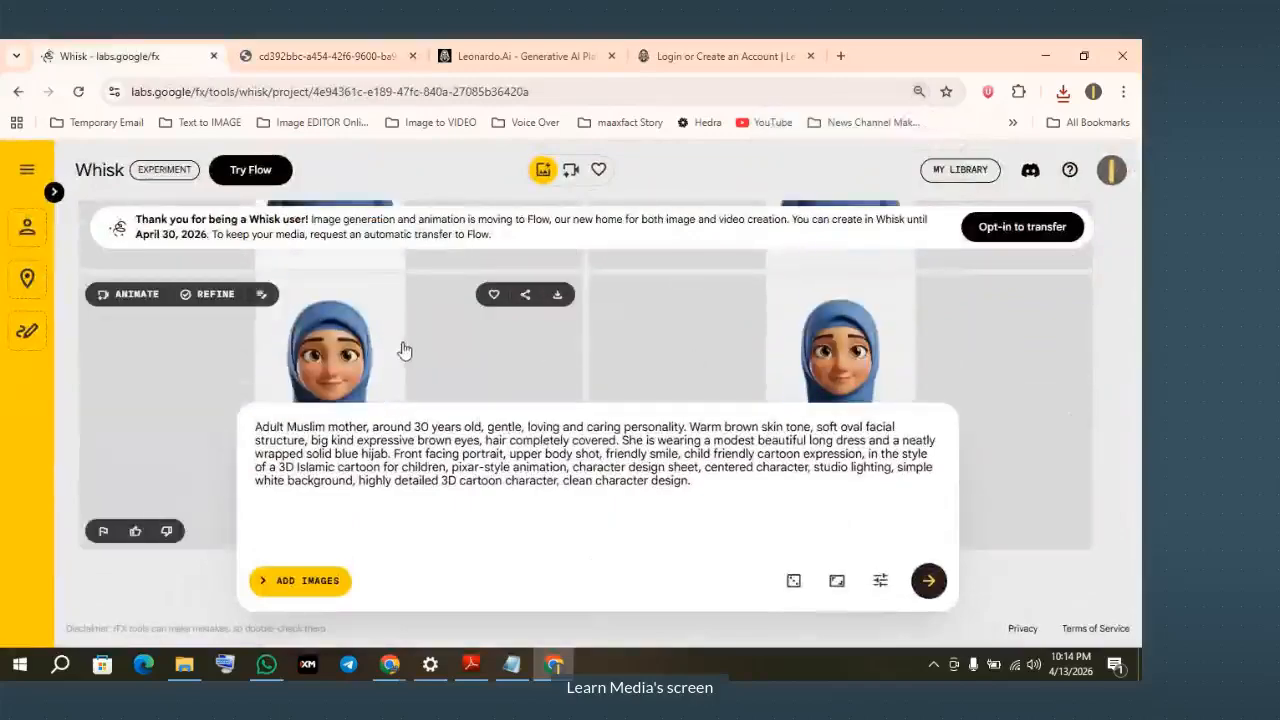
left_click(832, 355)
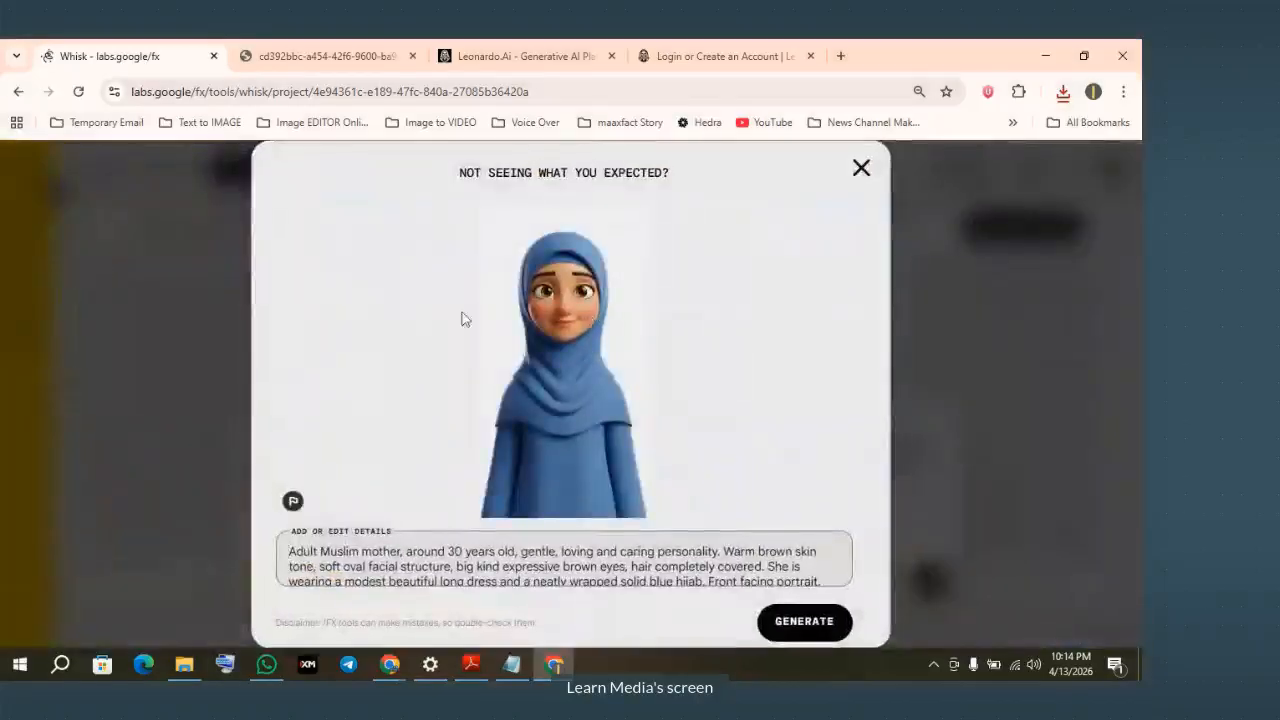
left_click(804, 621)
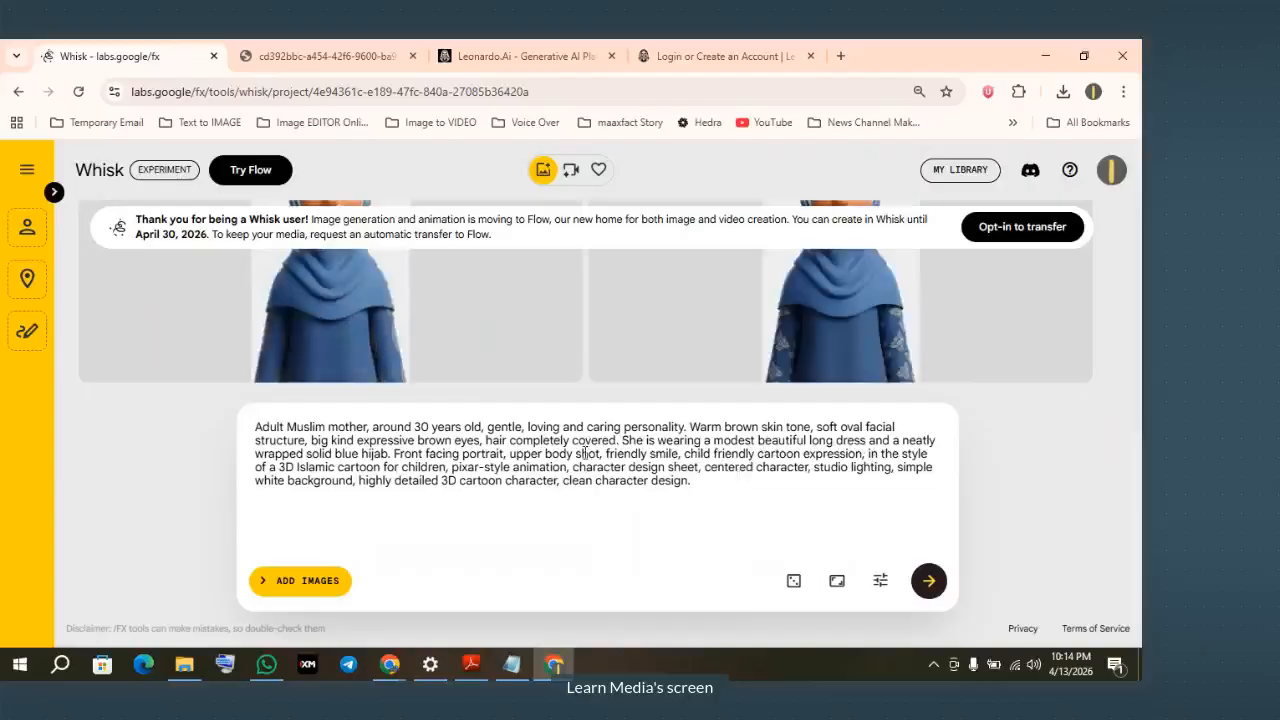
Step: Compare the new mother portraits with the earlier pair and open the one with patterned sleeves in its own browser tab
scroll(850, 340, "up", 2)
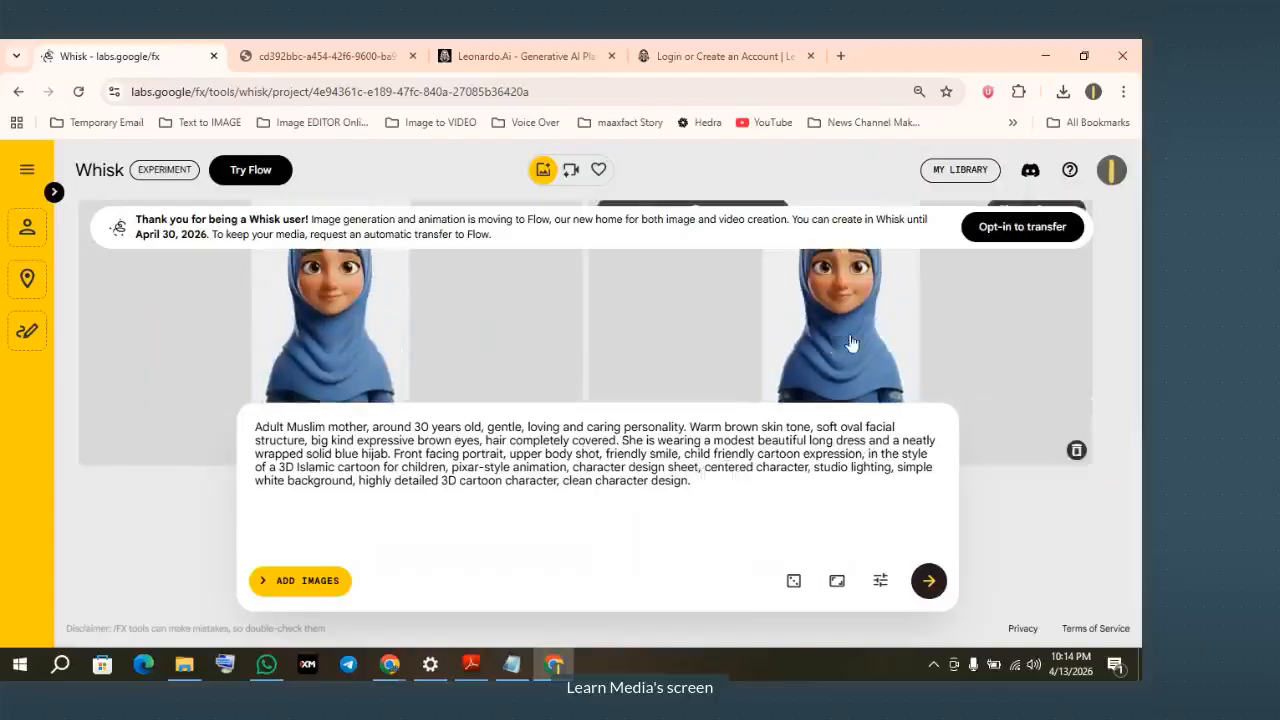
scroll(869, 353, "down", 2)
scroll(869, 353, "down", 1)
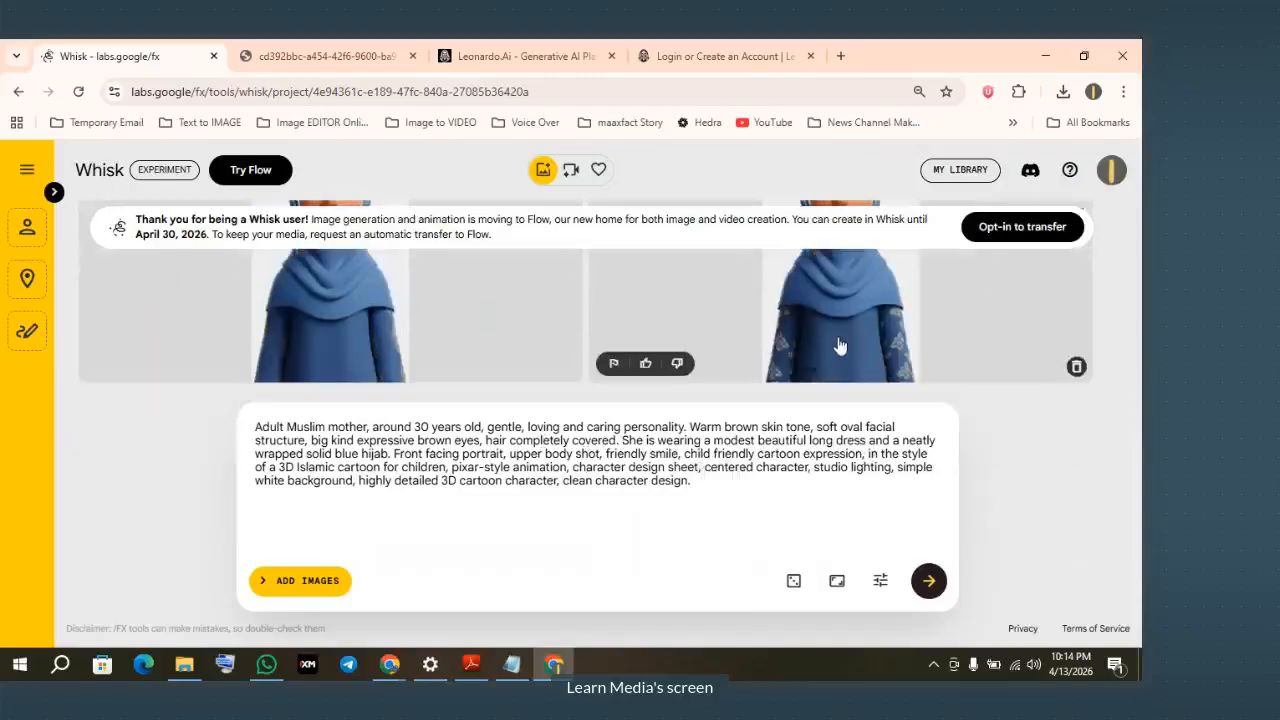
scroll(840, 347, "up", 2)
scroll(889, 321, "down", 2)
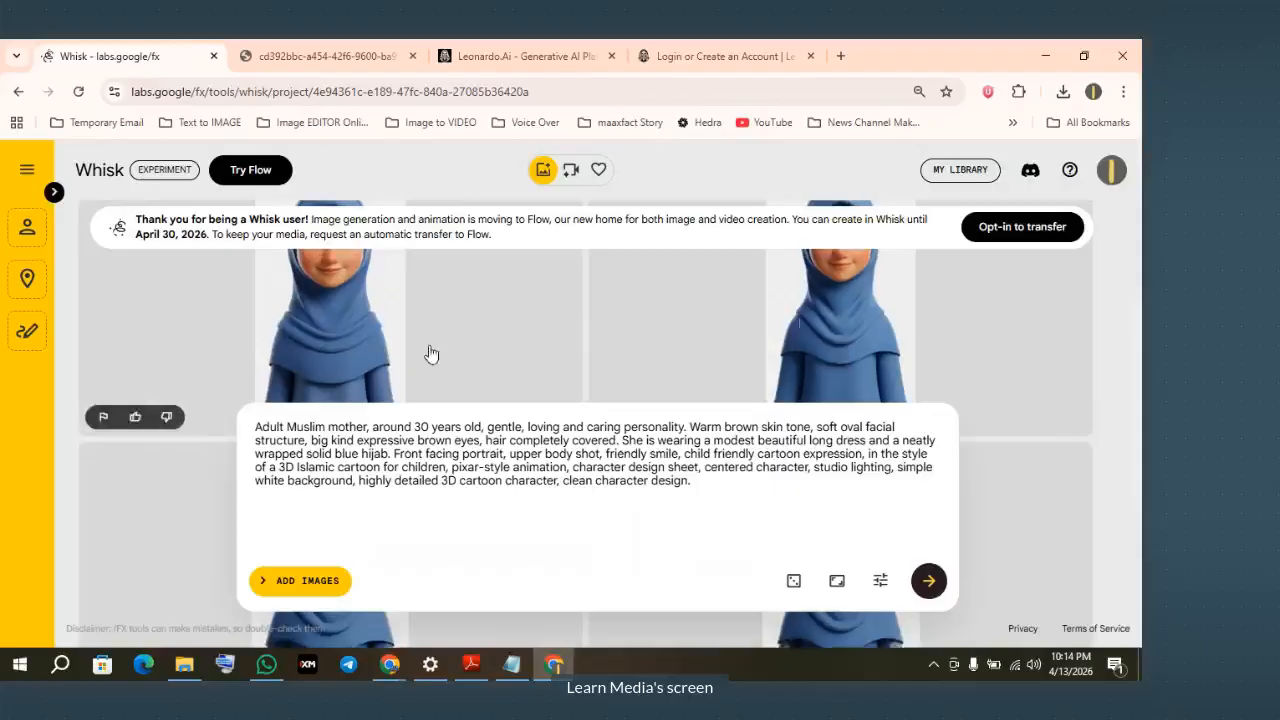
scroll(889, 321, "down", 1)
right_click(876, 328)
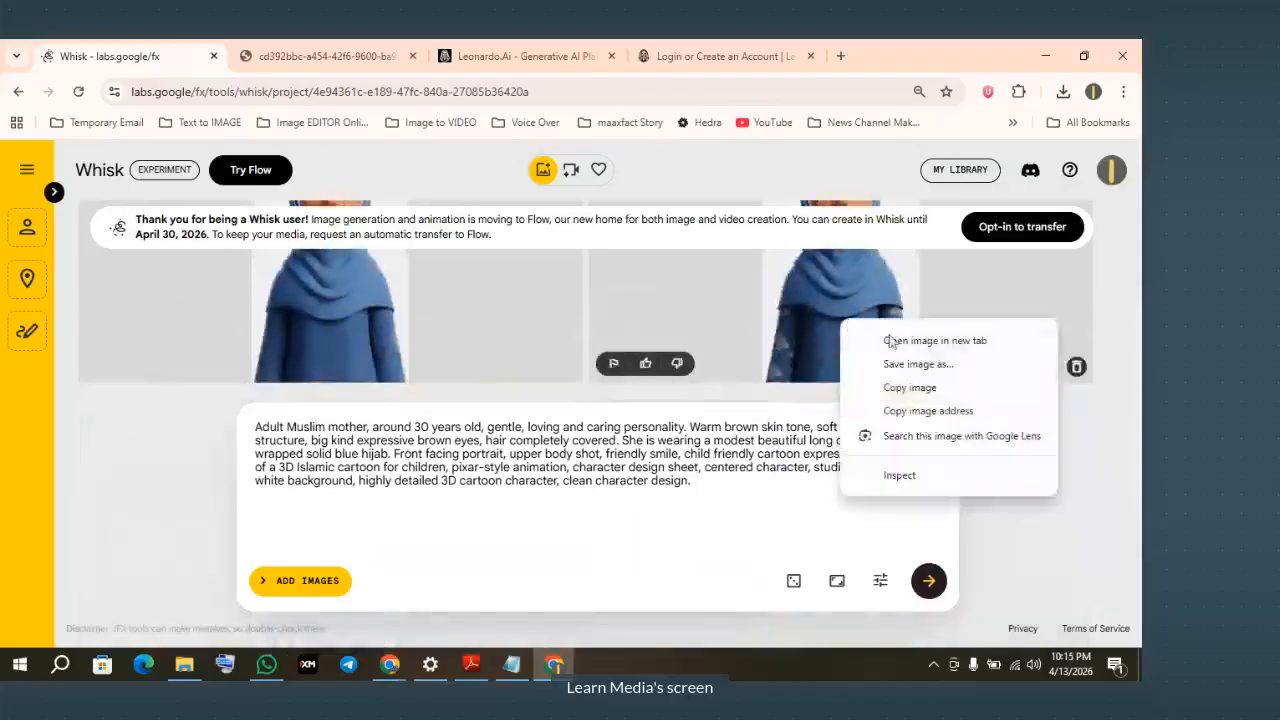
left_click(895, 340)
left_click(288, 58)
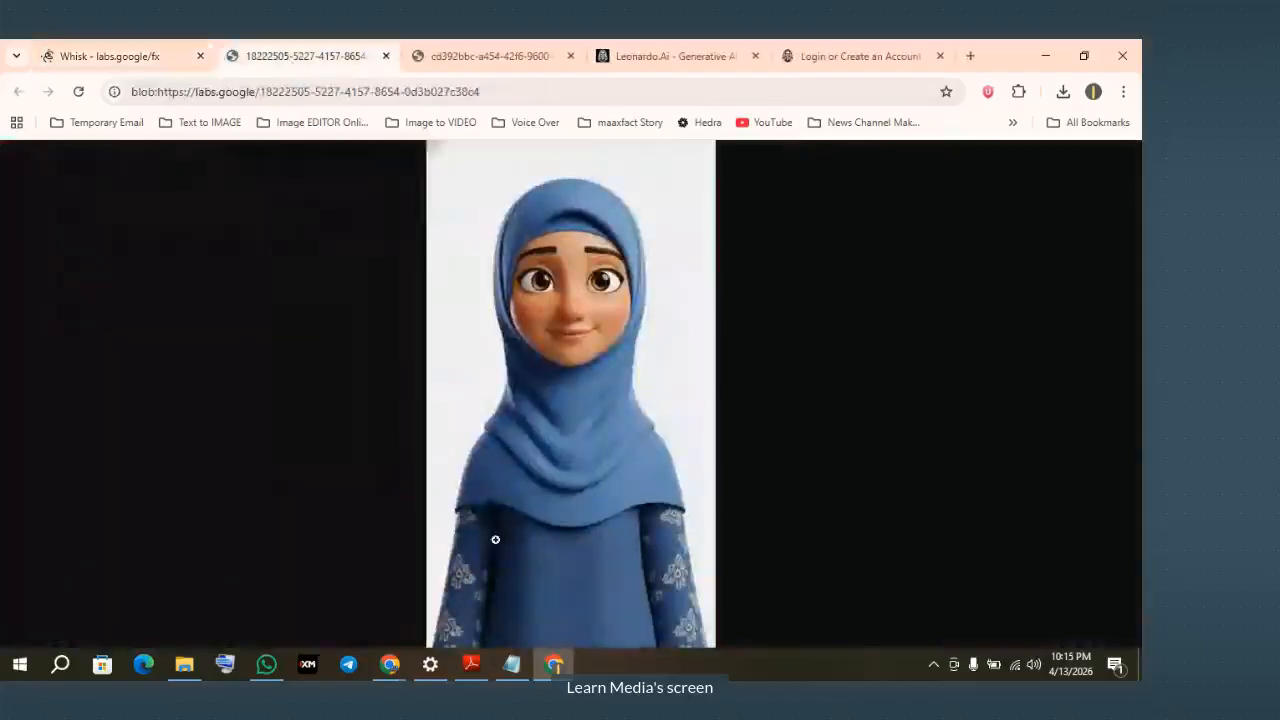
Step: Save the patterned-sleeve mother portrait as 2 in the Story Making Islamic folder and return to Whisk
right_click(540, 375)
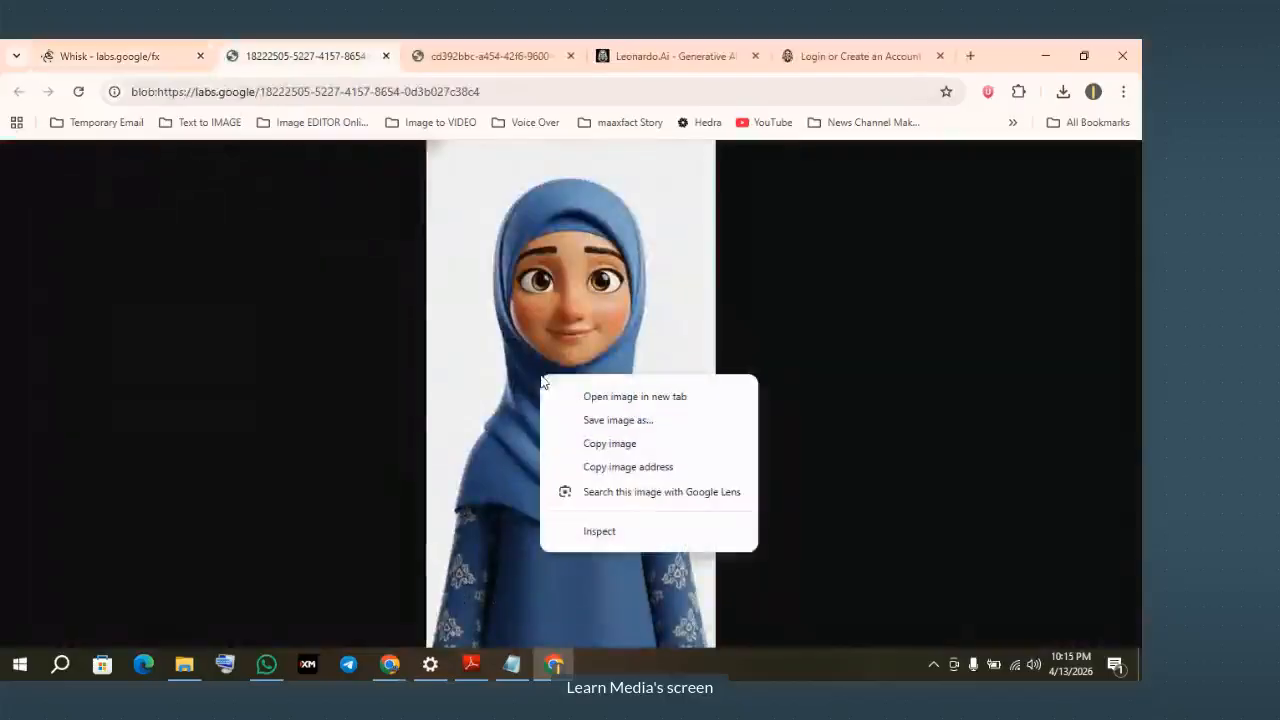
left_click(624, 421)
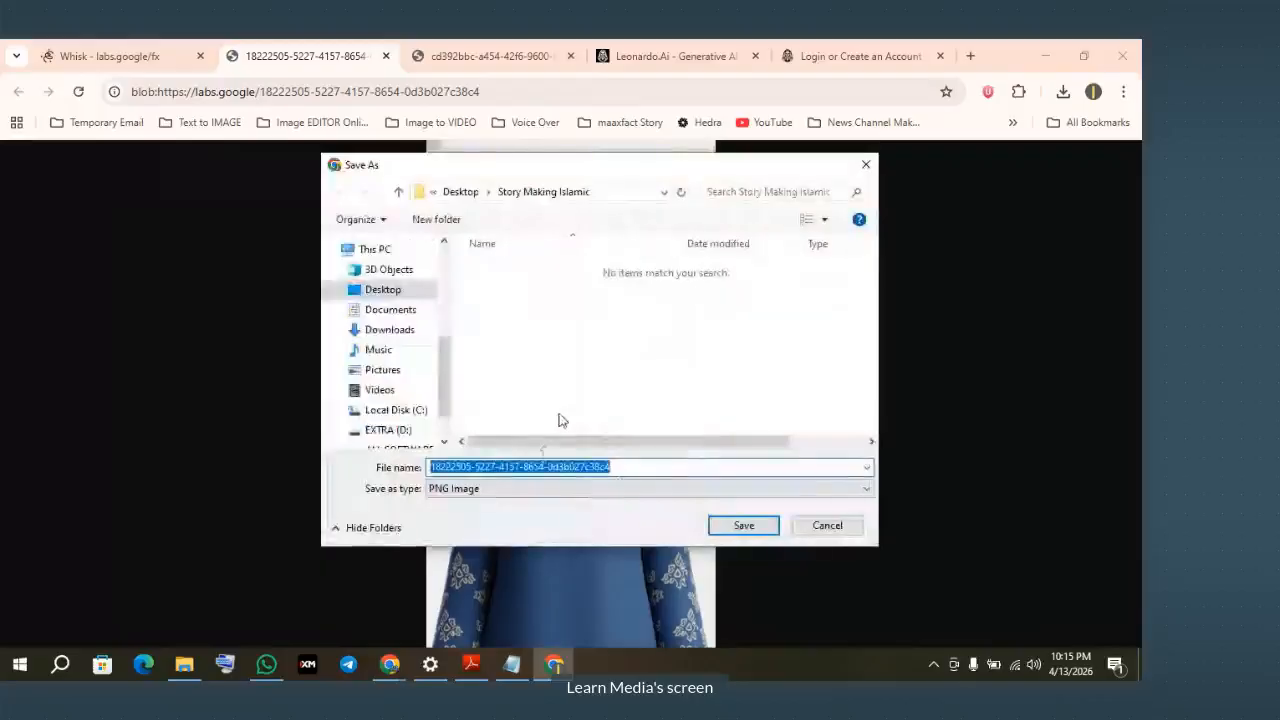
type("2")
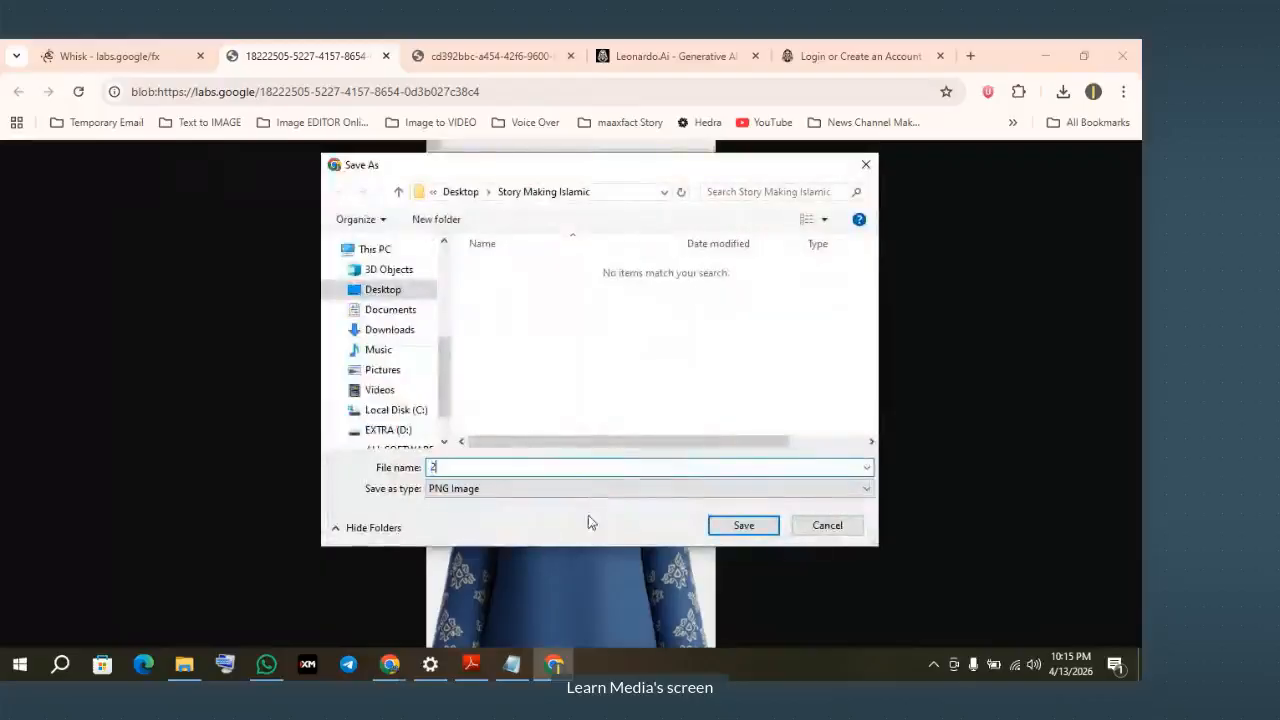
left_click(736, 532)
left_click(128, 55)
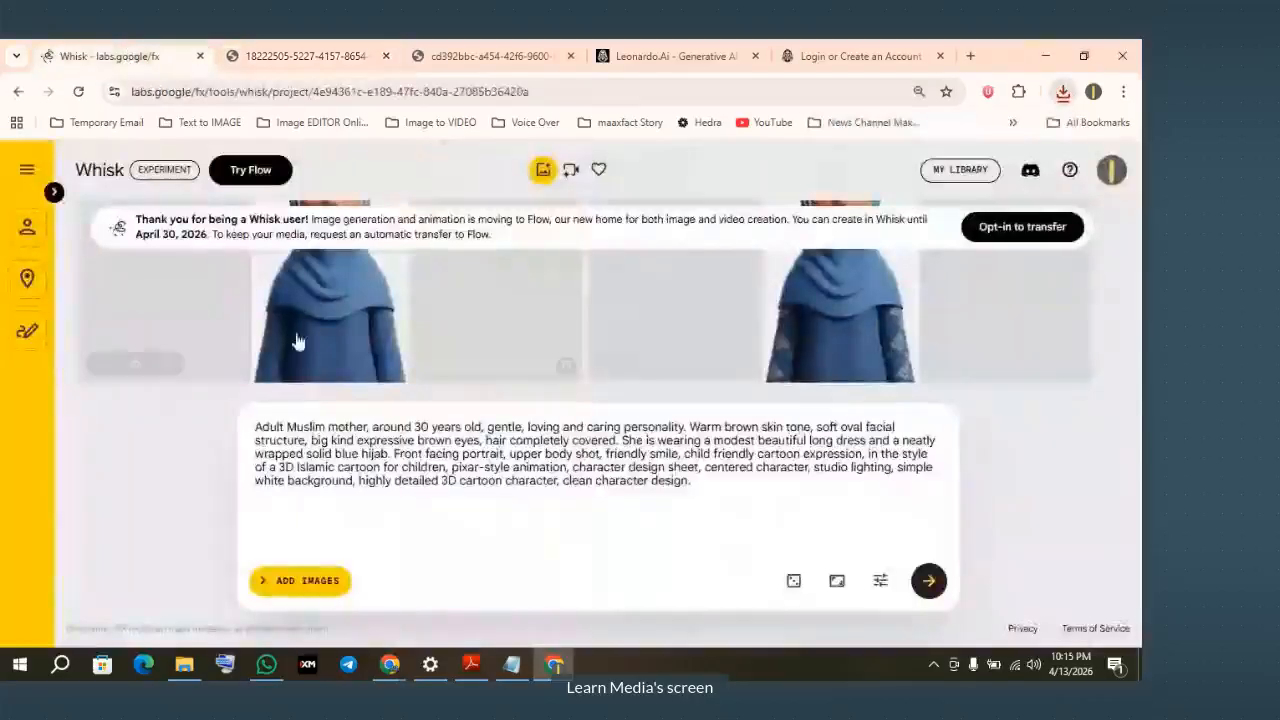
Step: Sign in to Leonardo.Ai through Google with the listed account and switch back to Whisk while it loads
left_click(858, 55)
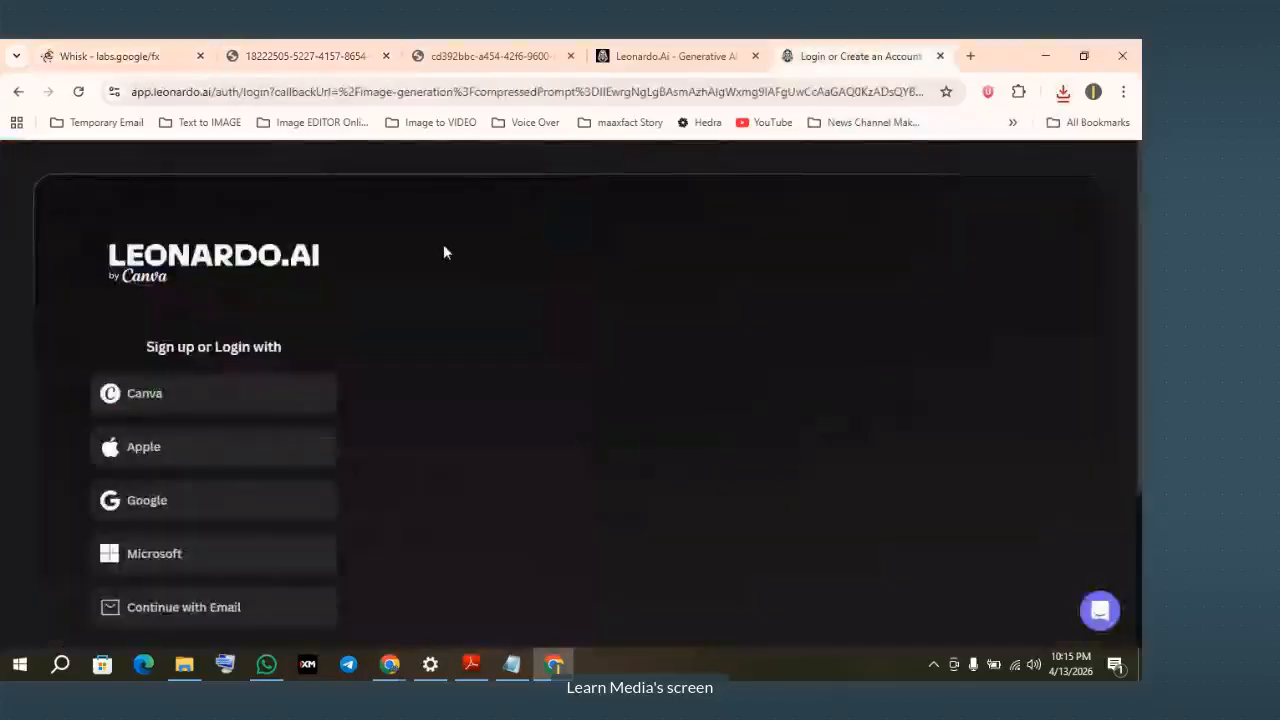
scroll(210, 500, "down", 2)
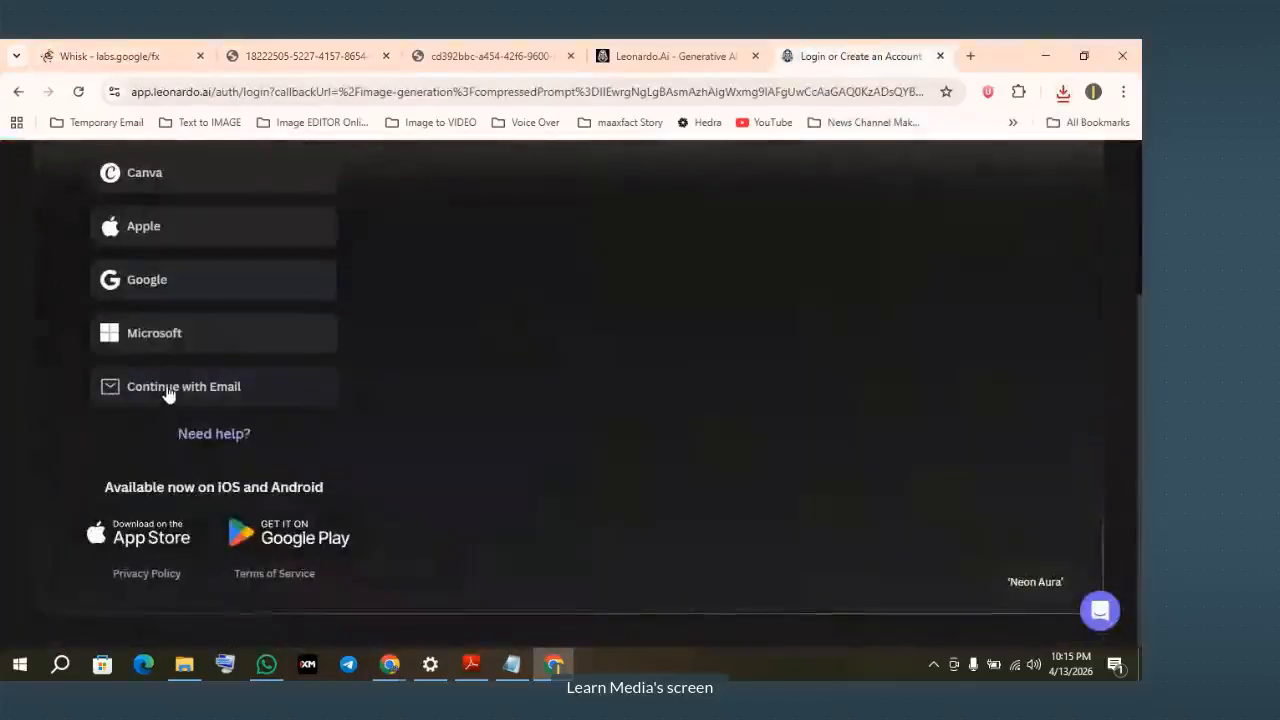
left_click(141, 282)
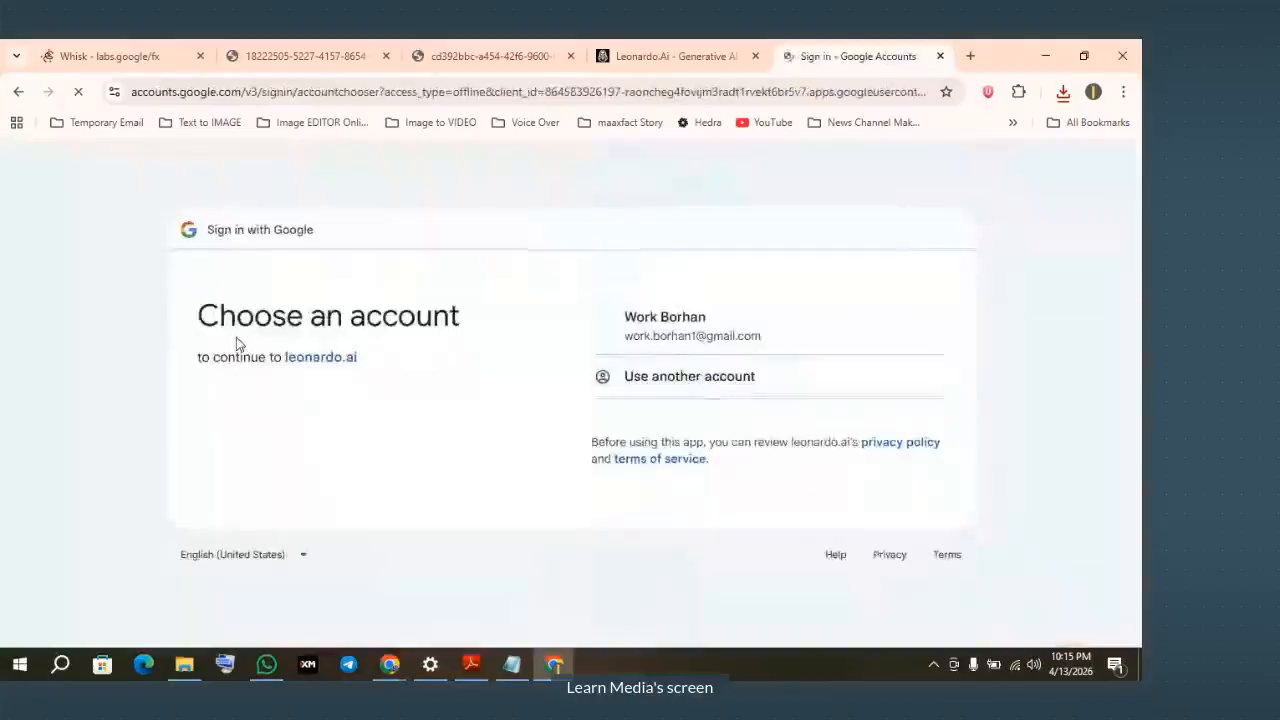
left_click(676, 340)
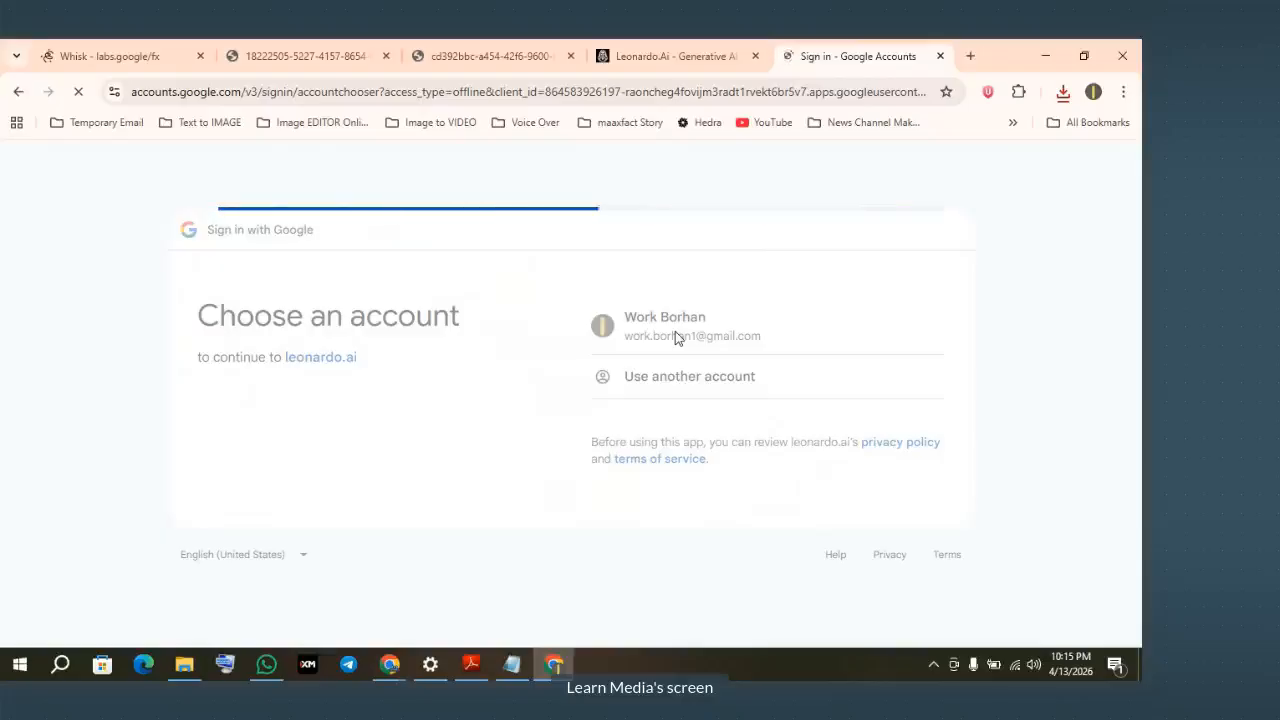
left_click(125, 56)
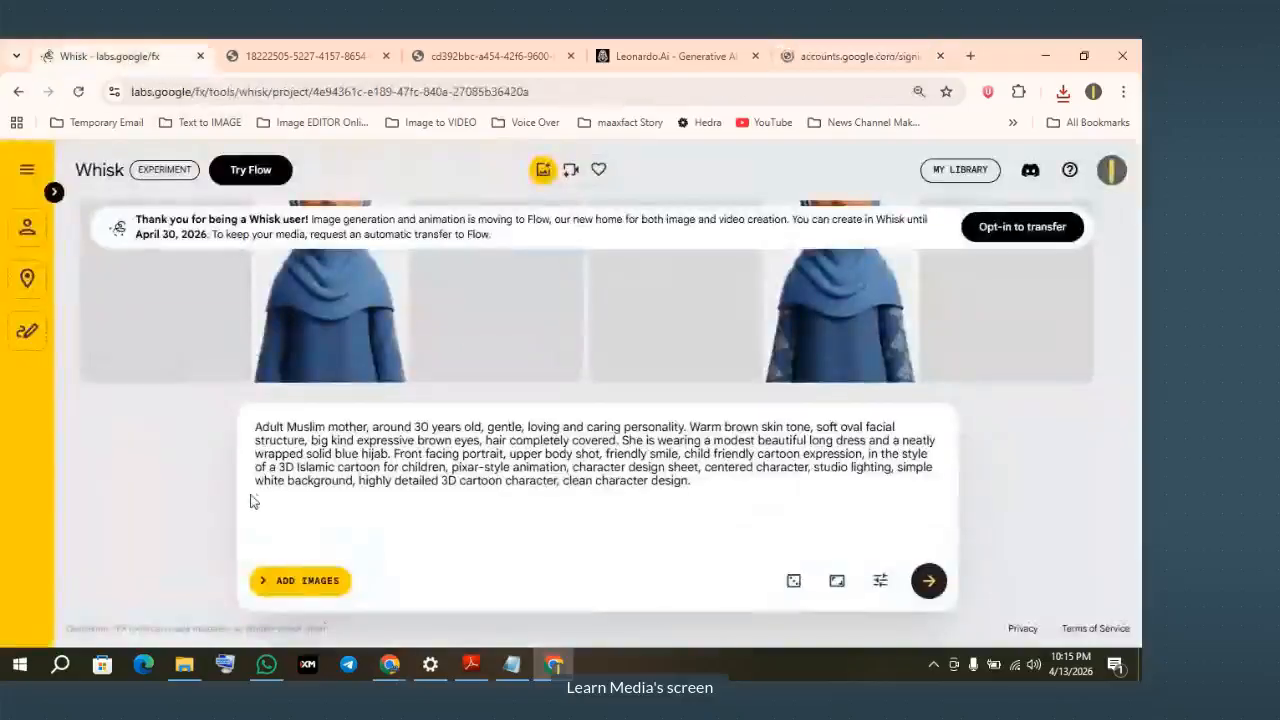
Step: Copy the Character 3 prompt from the Notepad notes and replace the Whisk prompt with it
left_click(511, 664)
scroll(315, 433, "down", 3)
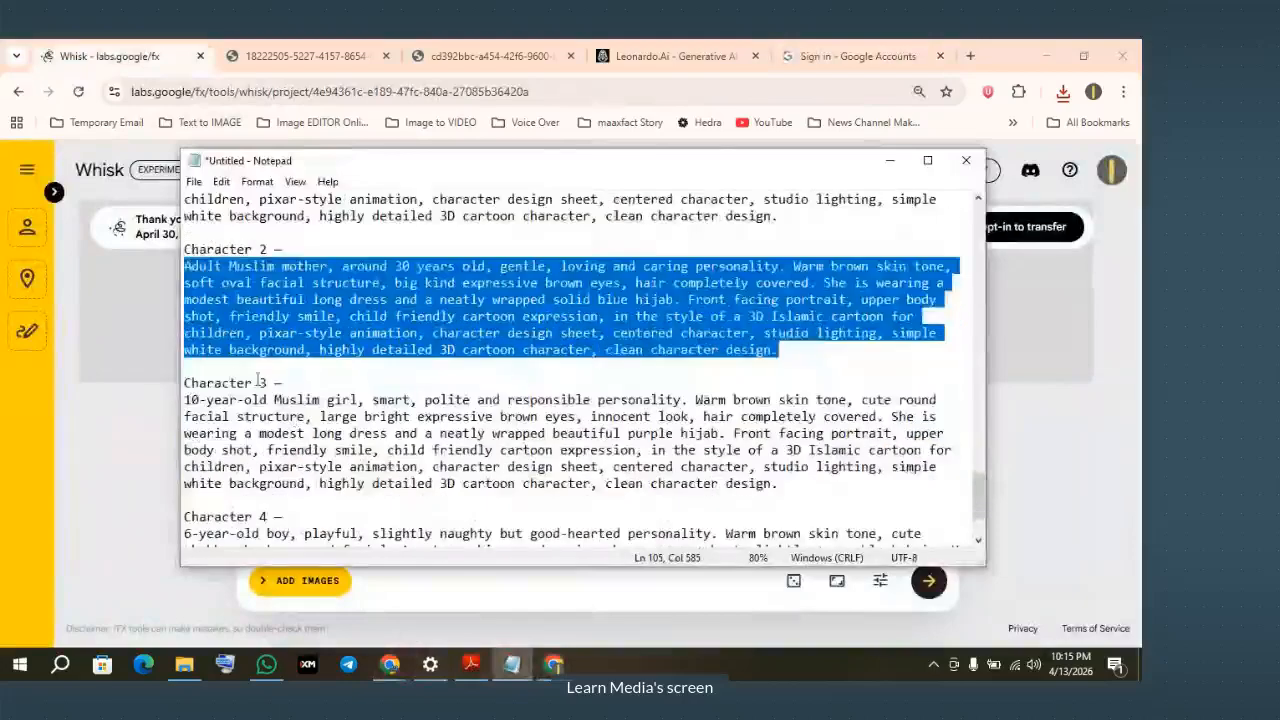
left_click_drag(184, 400, 795, 485)
key("ctrl+c")
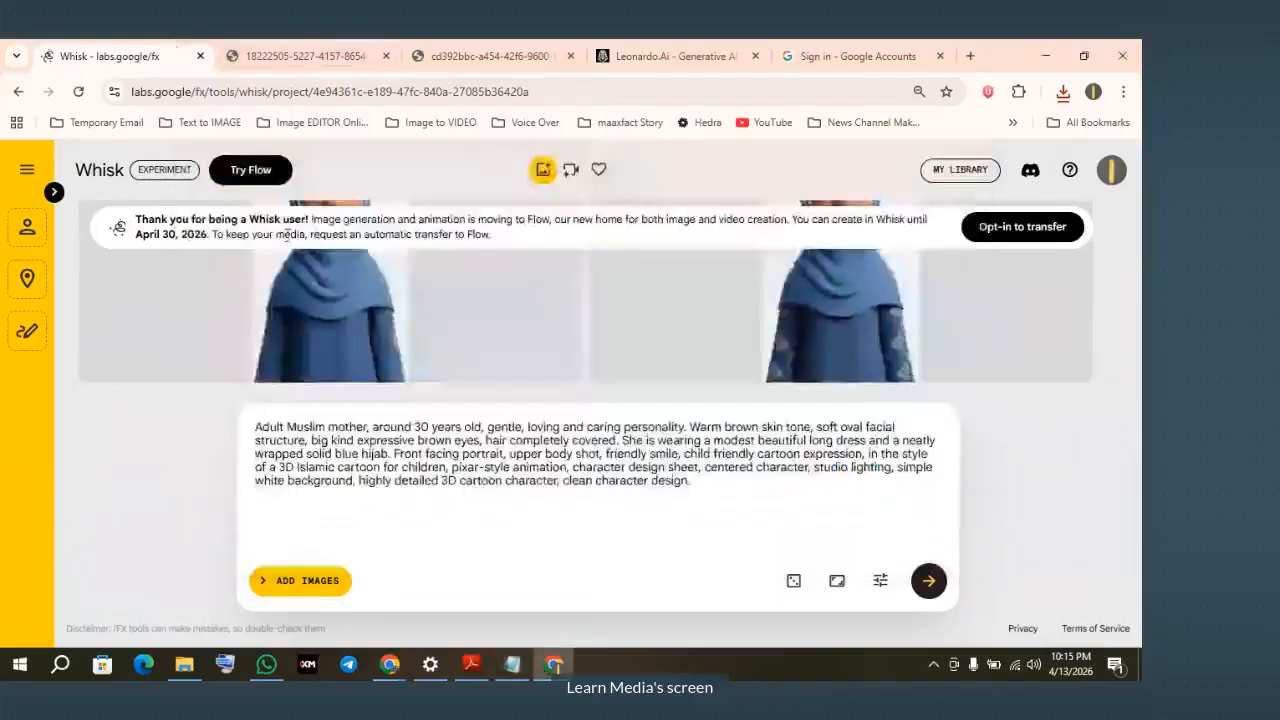
left_click(140, 60)
key("ctrl+a")
key("ctrl+v")
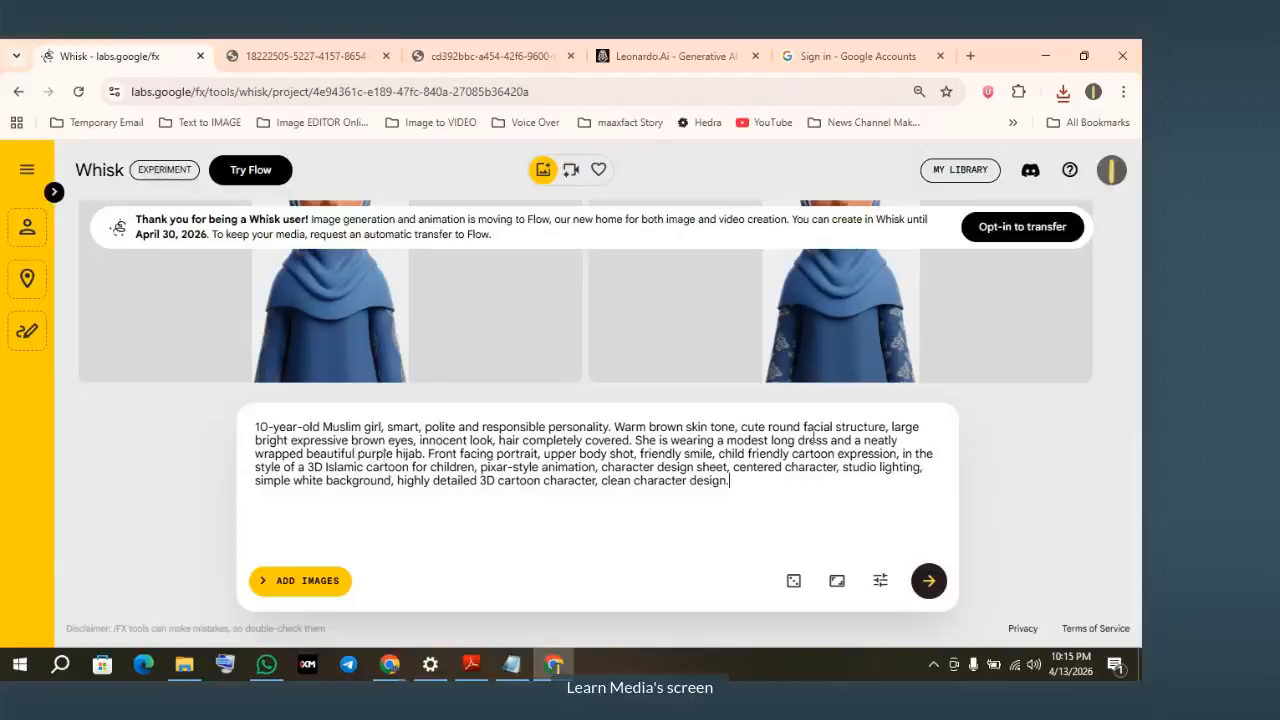
Step: Review the eye description in the 10-year-old girl's prompt and generate her portraits
double_click(893, 427)
scroll(812, 284, "up", 2)
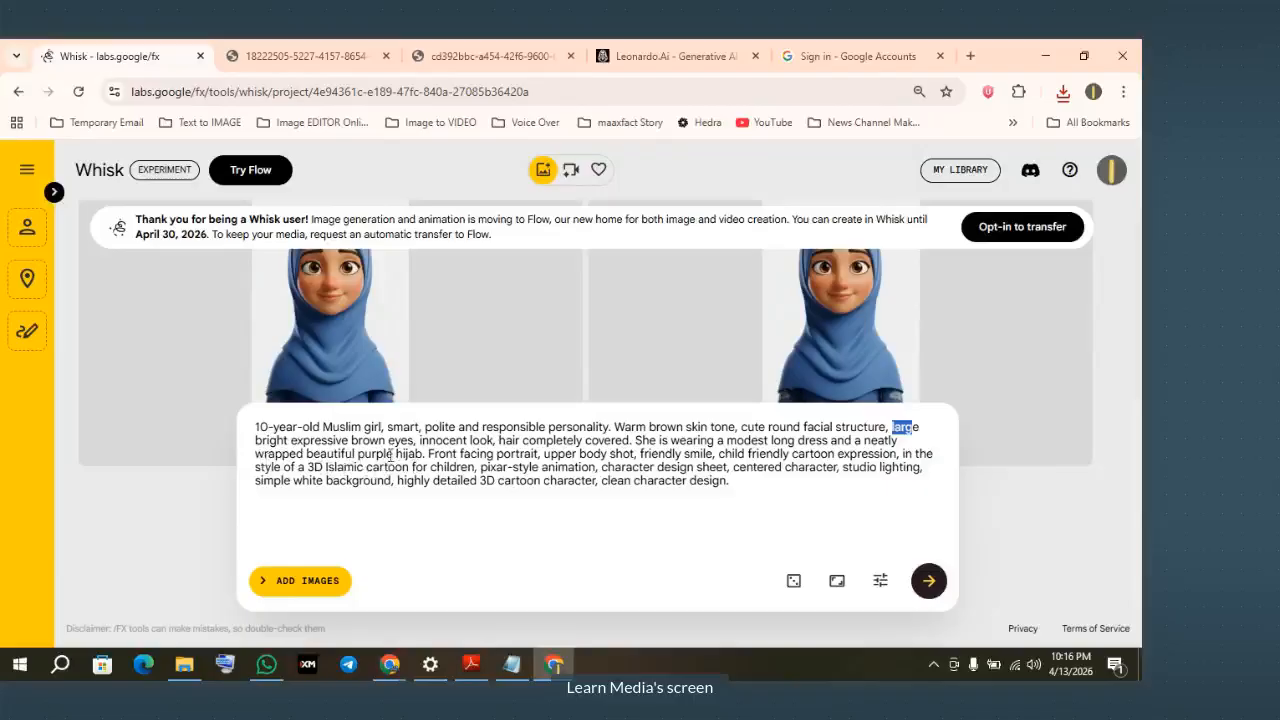
left_click(893, 428)
left_click_drag(890, 427, 413, 441)
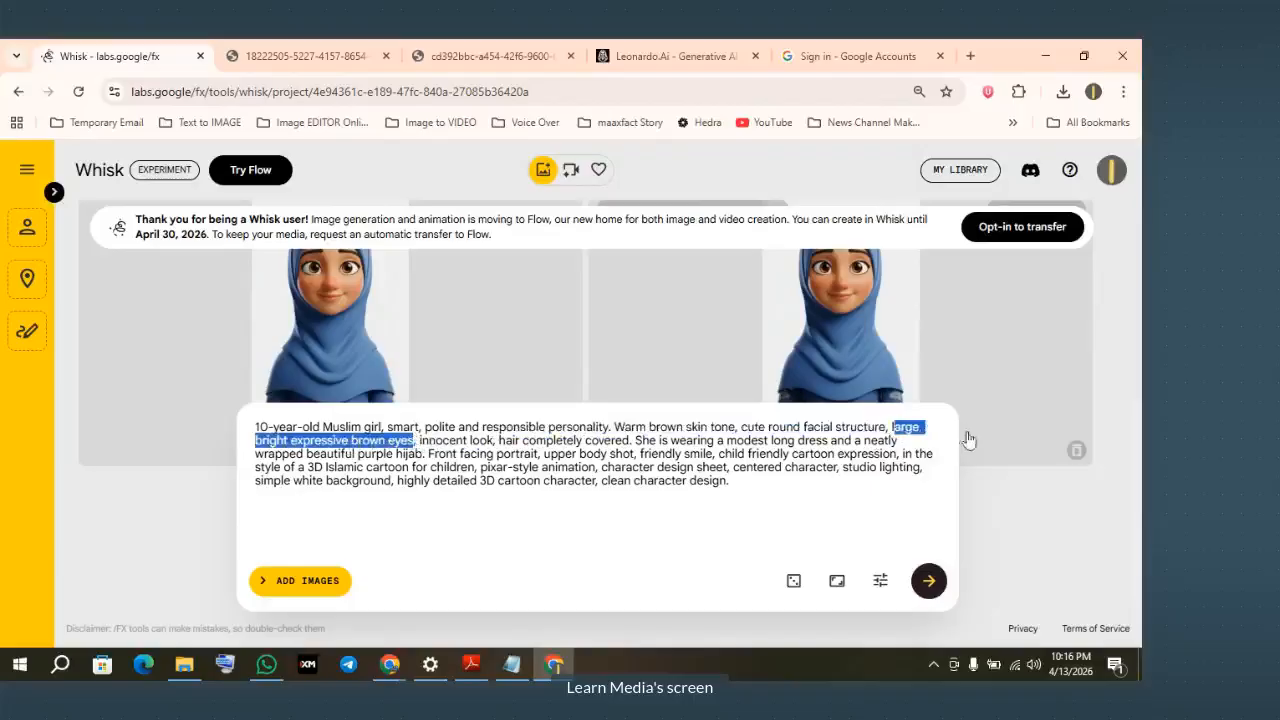
left_click(905, 427)
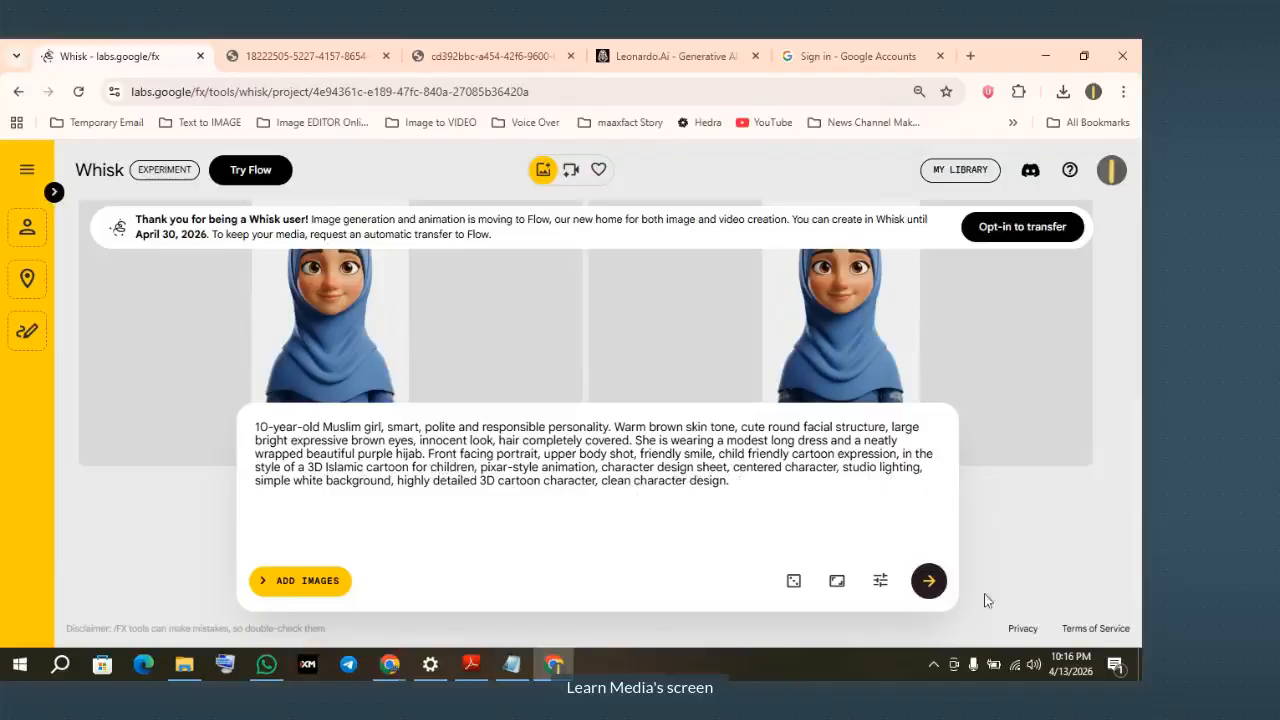
left_click(929, 582)
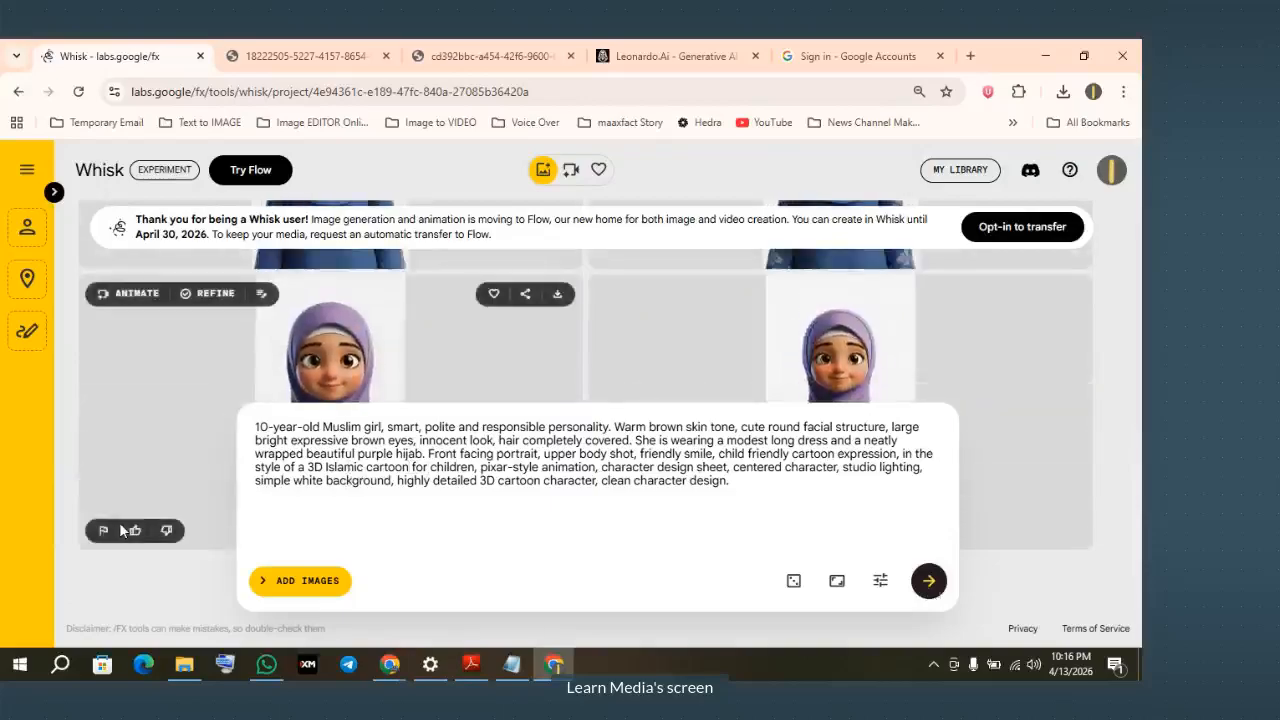
Step: Compare the two generated girl portraits and open the first one in its own browser tab
scroll(120, 530, "down", 3)
scroll(120, 530, "up", 1)
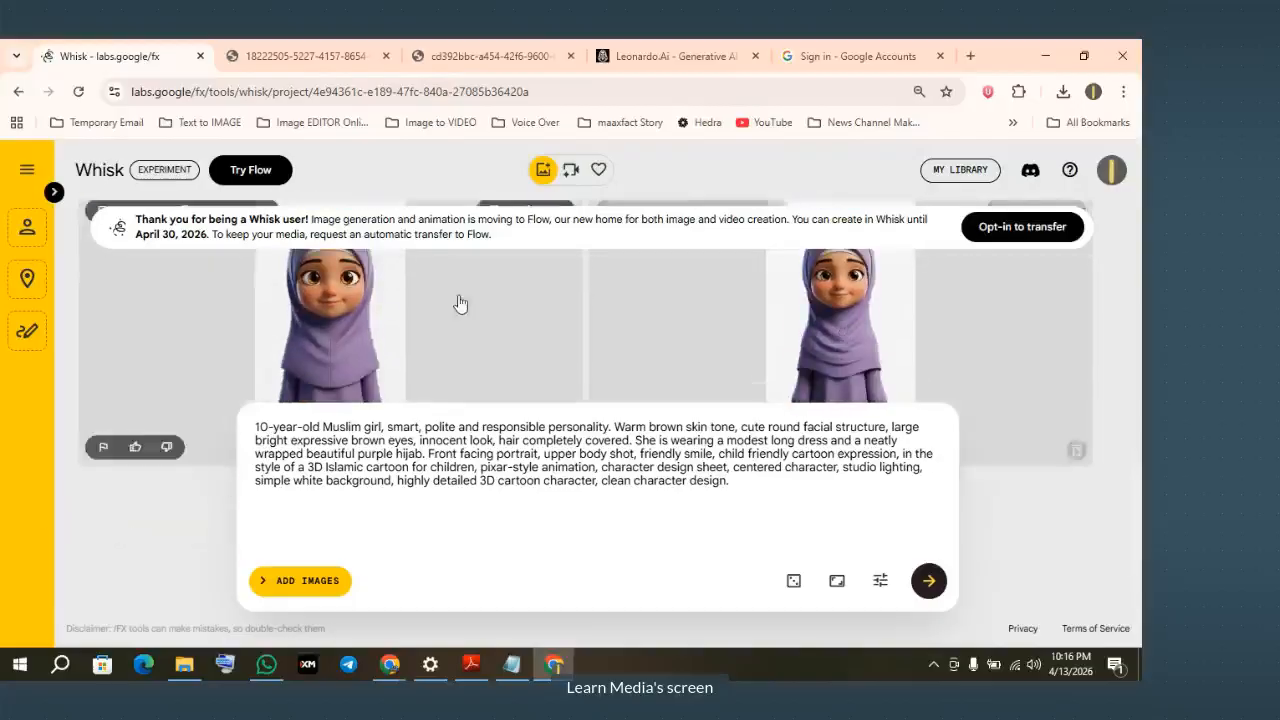
scroll(409, 351, "up", 1)
right_click(348, 347)
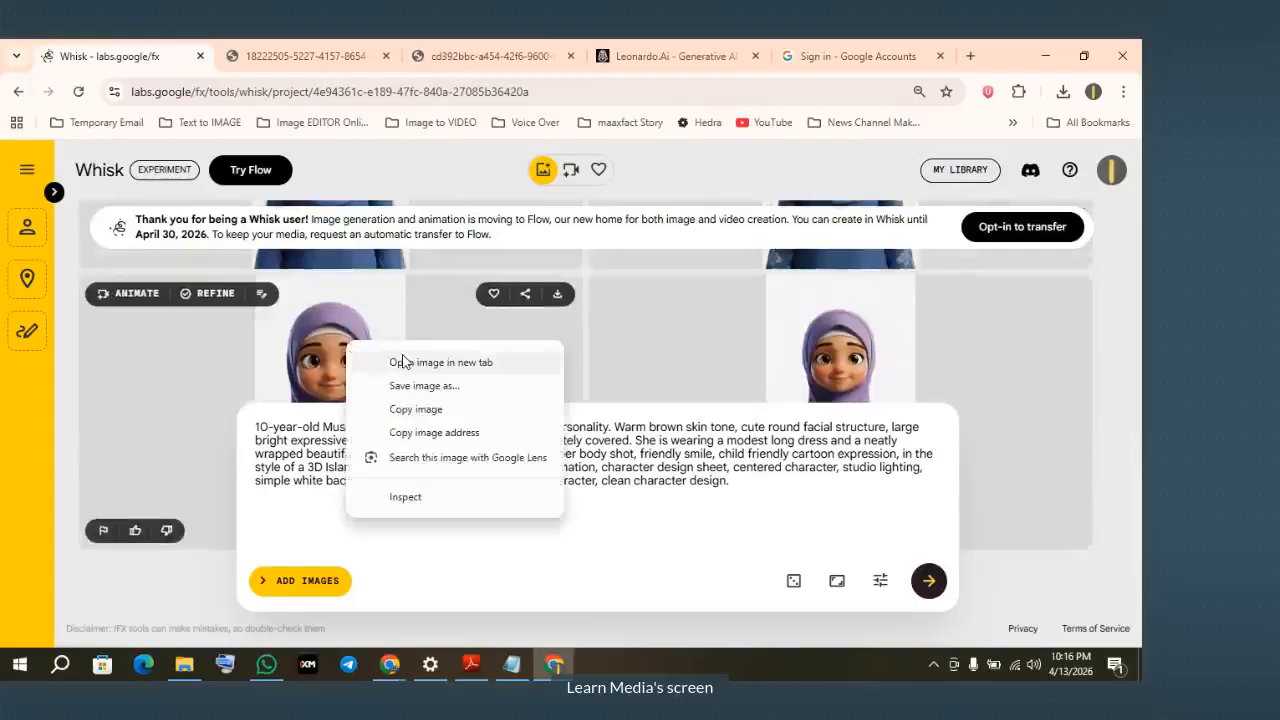
left_click(402, 362)
left_click(397, 56)
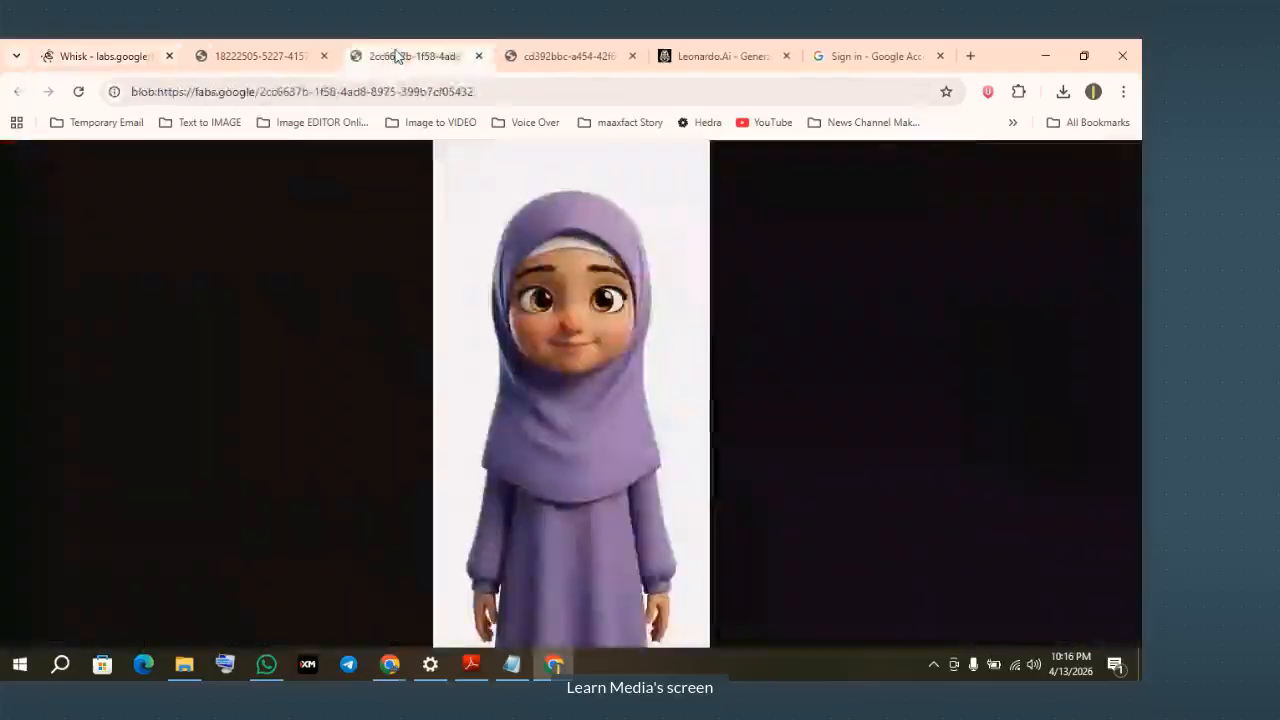
Step: Save the purple-hijab girl portrait as 3, in JPEG format, in the Story Making Islamic folder
right_click(576, 340)
left_click(625, 384)
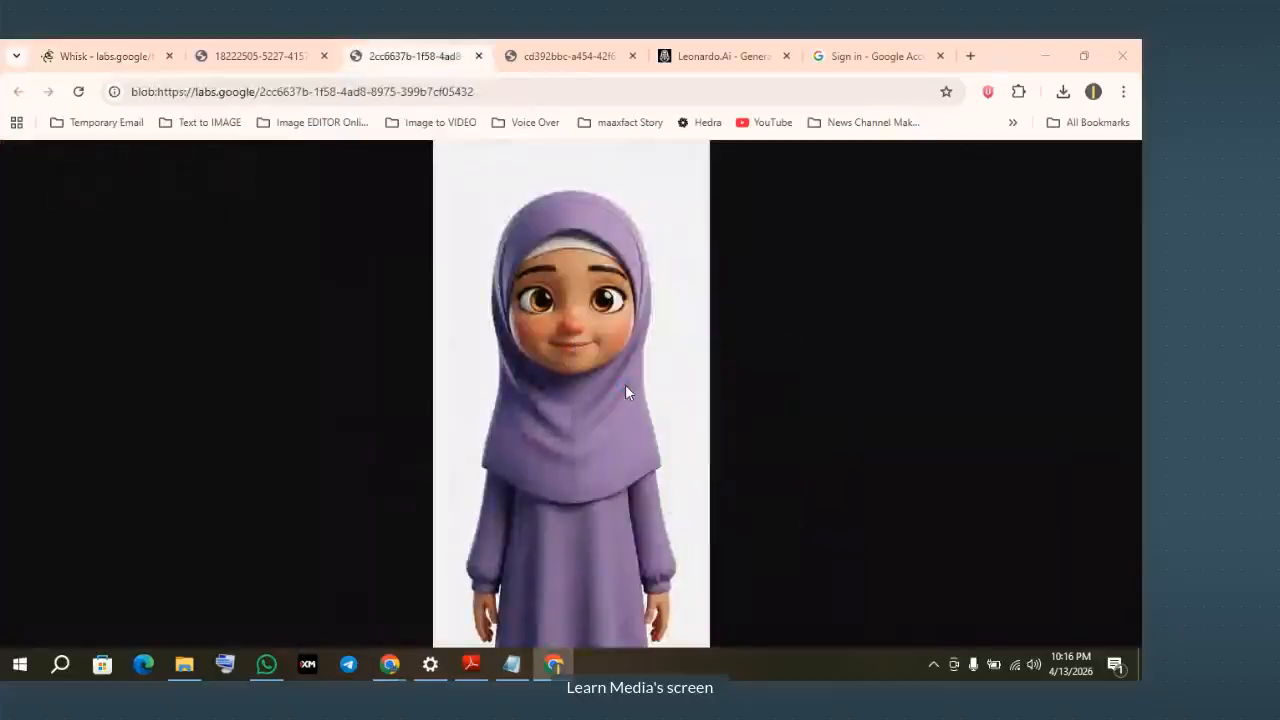
type("2")
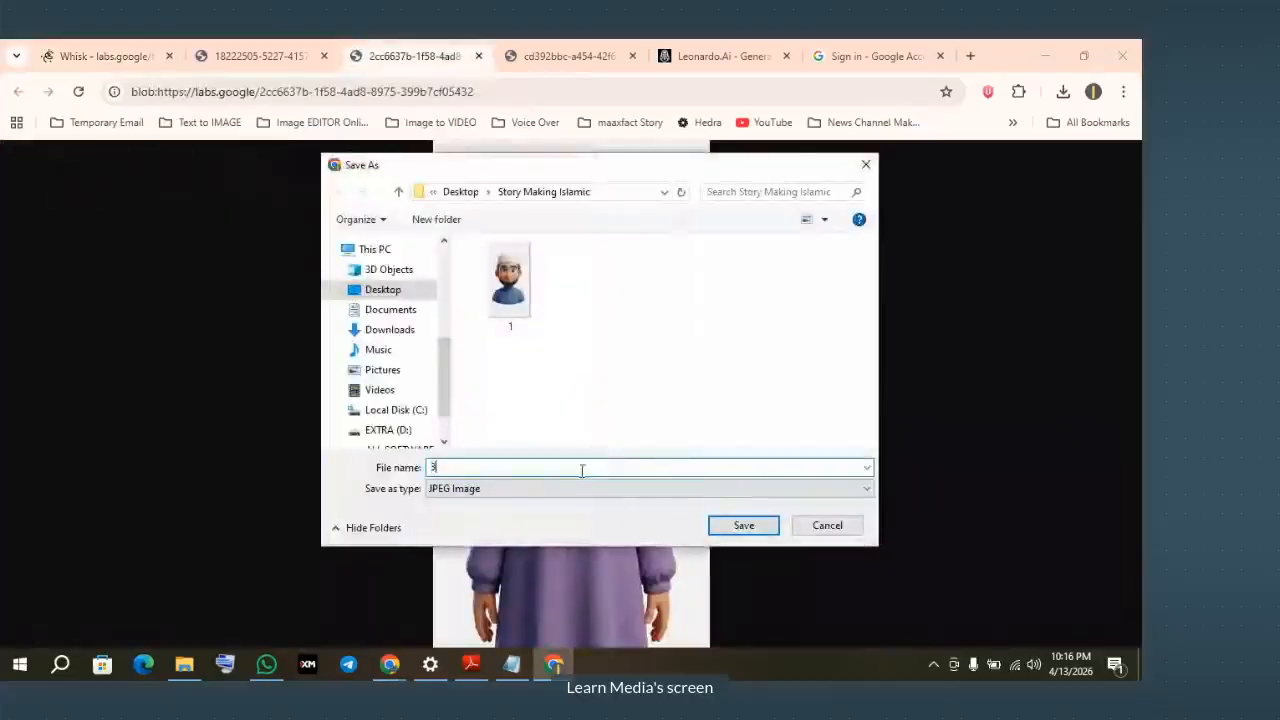
left_click(741, 524)
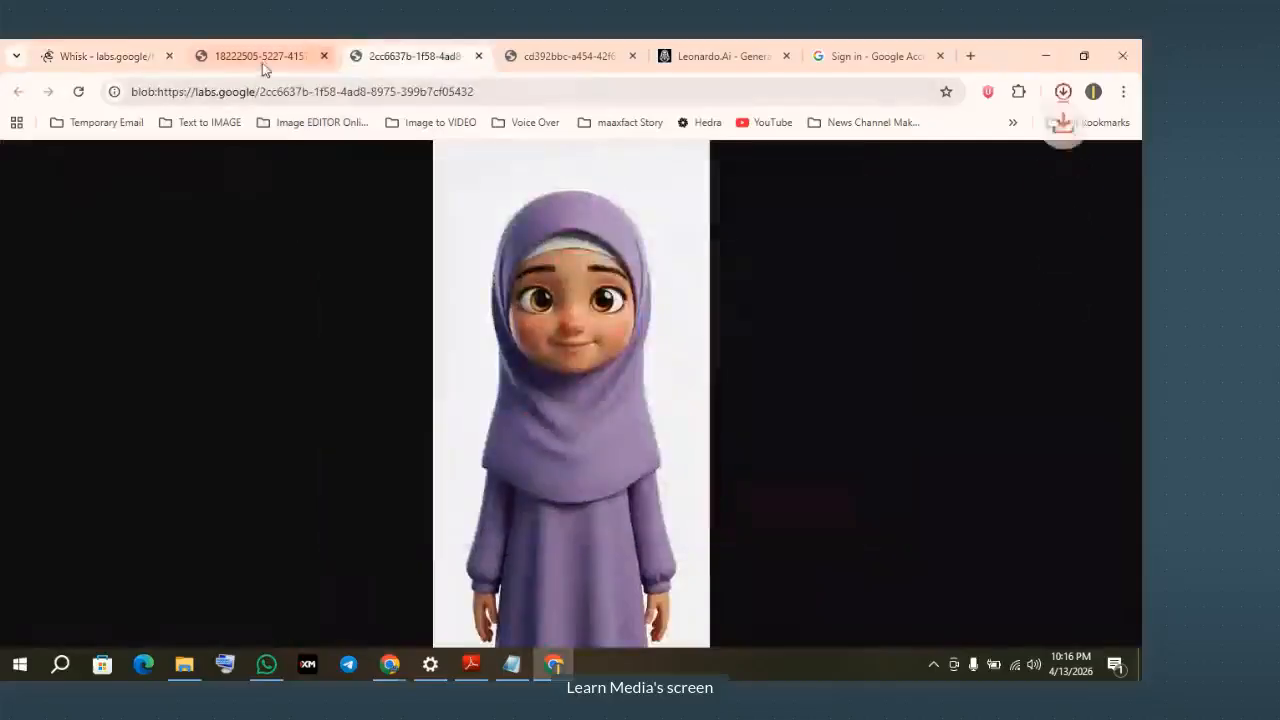
left_click(262, 57)
right_click(527, 404)
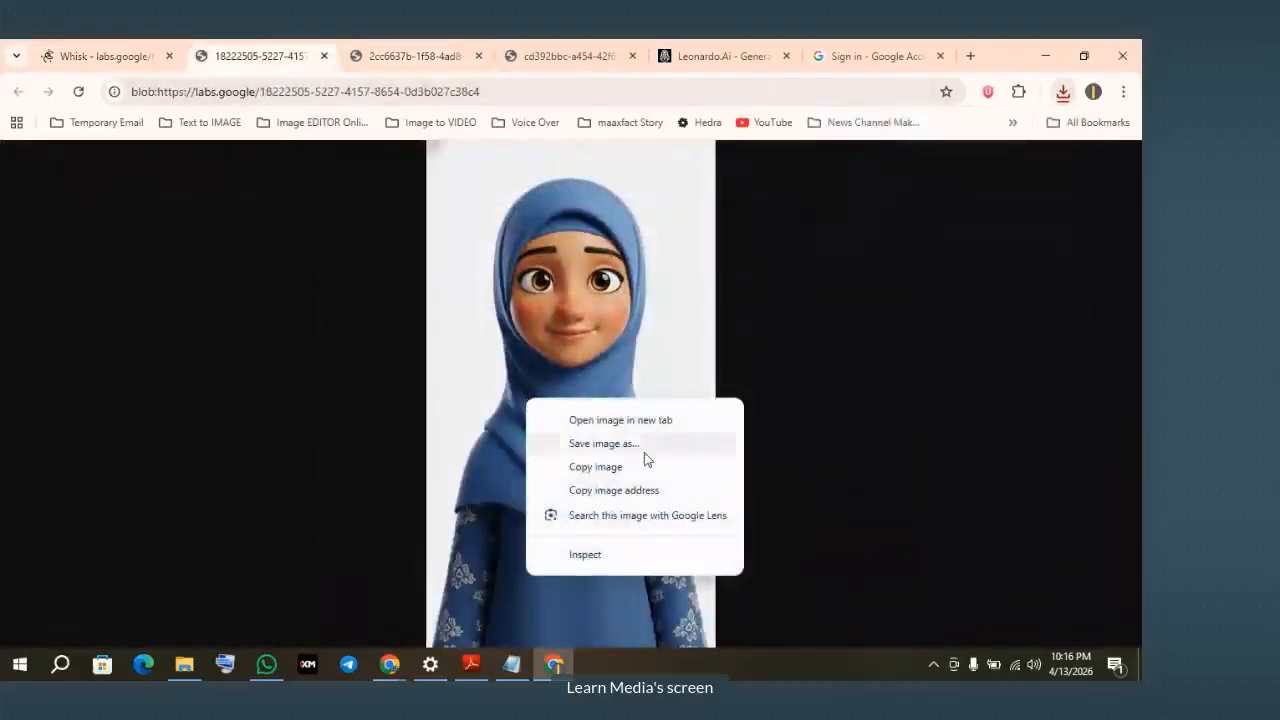
left_click(589, 424)
left_click(343, 56)
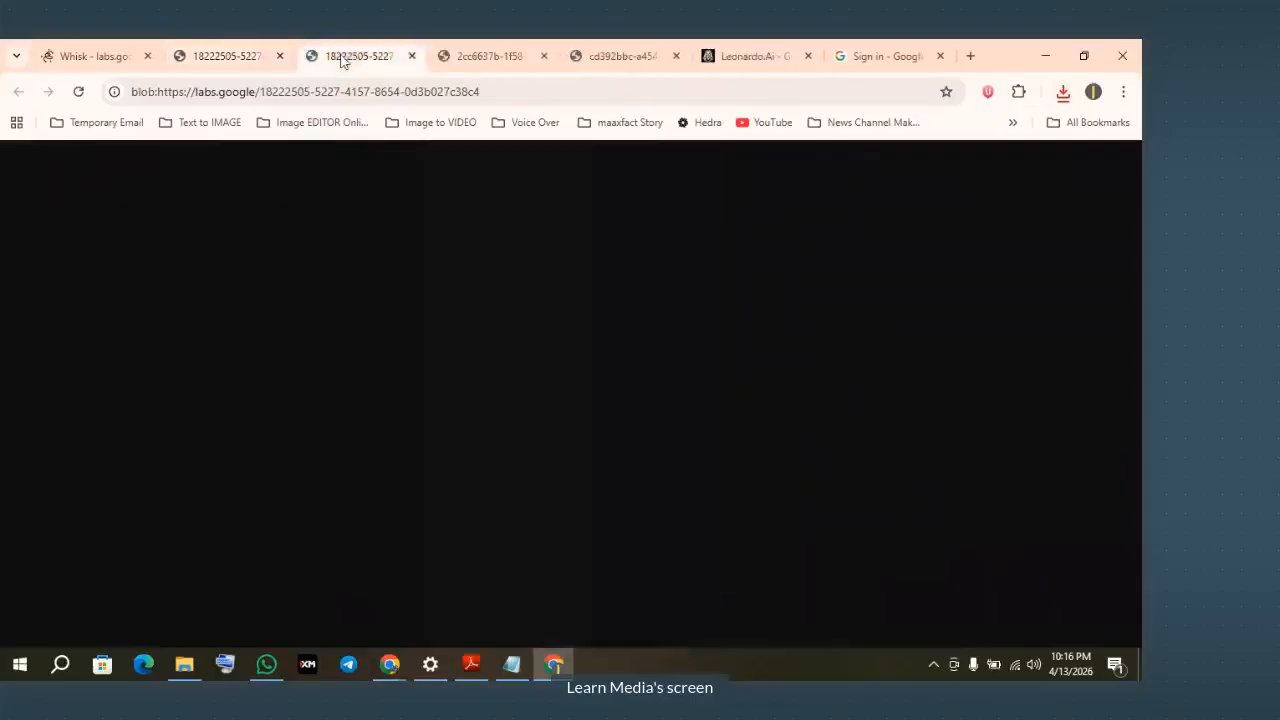
right_click(503, 371)
left_click(598, 428)
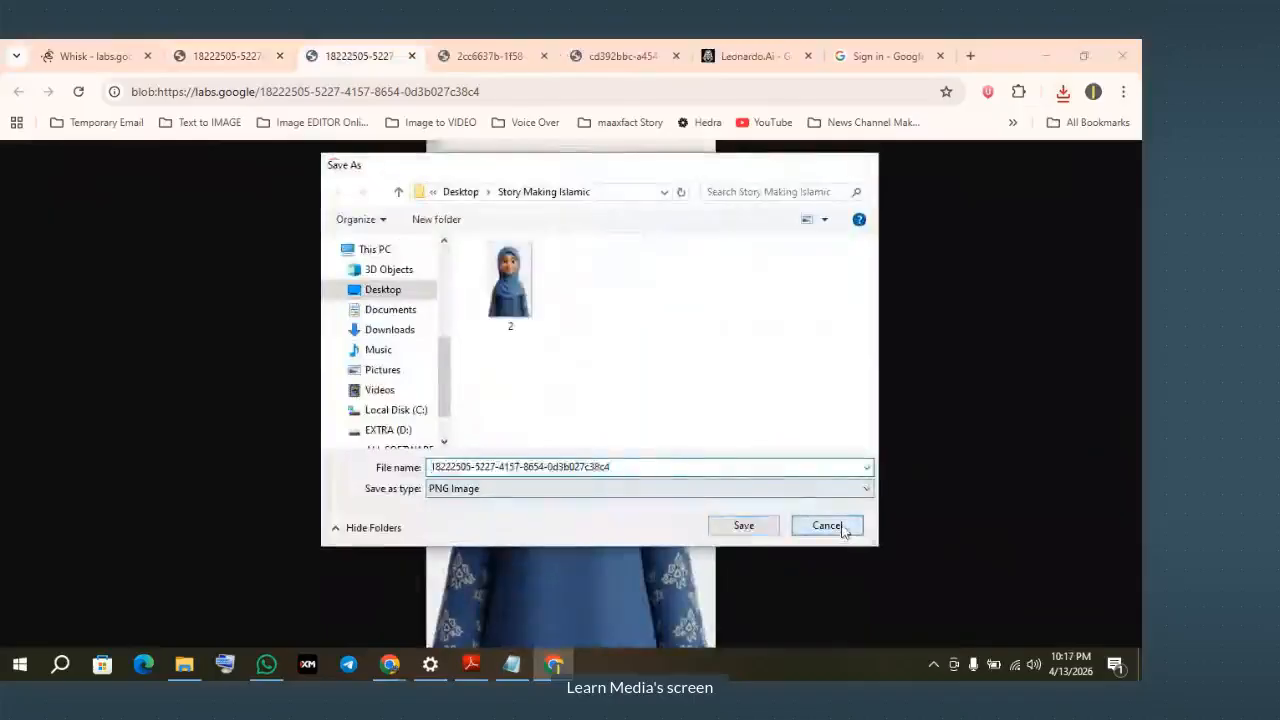
left_click(838, 525)
Step: Close both mother portrait tabs and the girl portrait tab
left_click(279, 56)
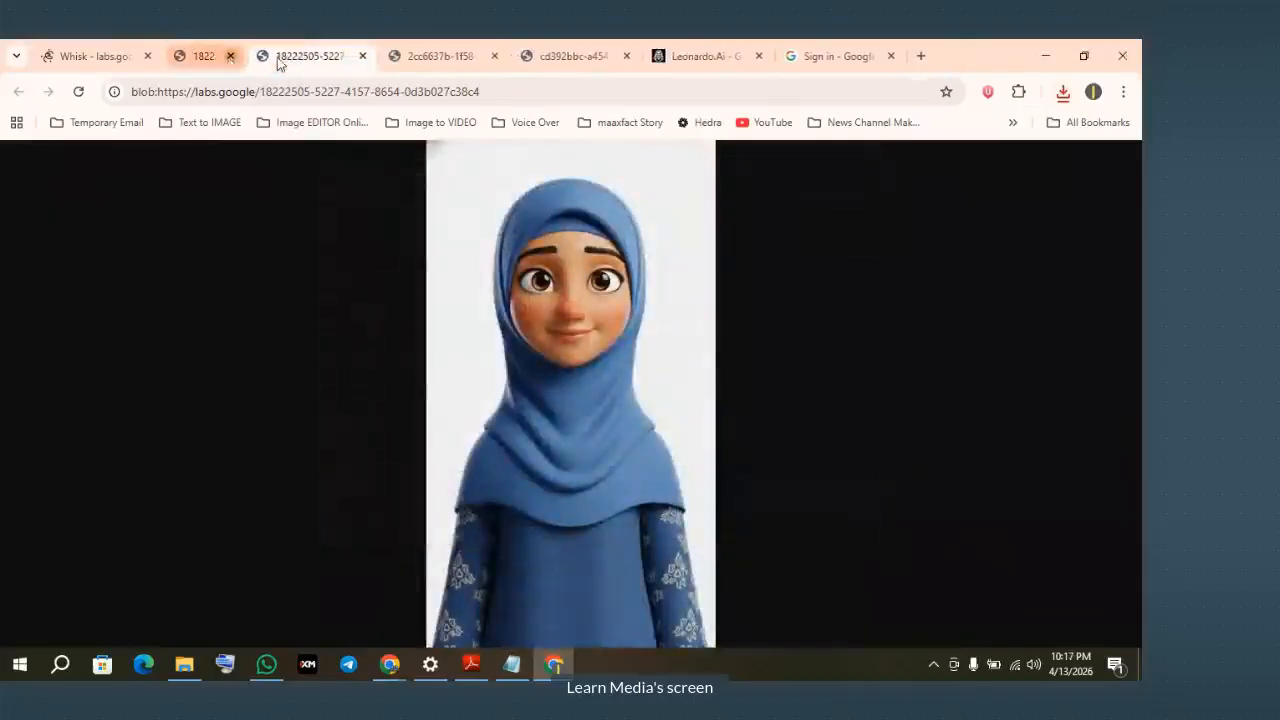
left_click(279, 56)
left_click(279, 56)
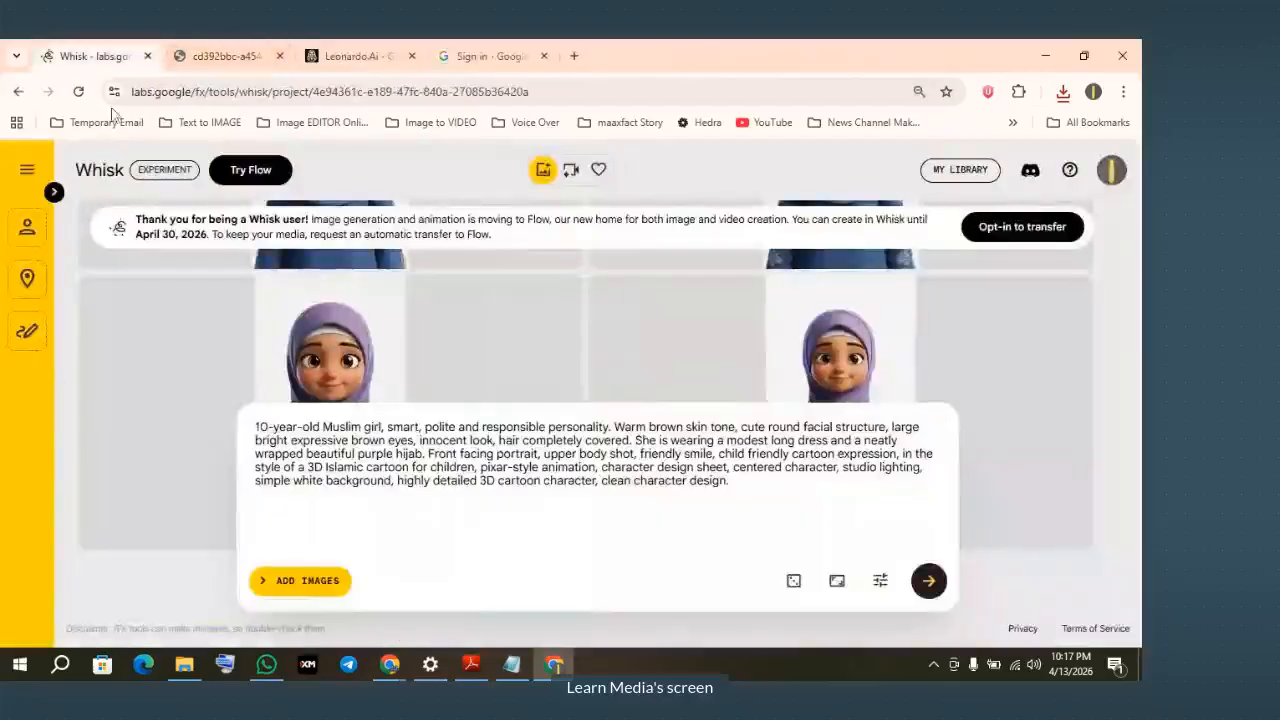
Step: Copy the Character 4 prompt from the Notepad notes and replace the girl's prompt in Whisk with it
left_click(511, 664)
scroll(414, 523, "down", 2)
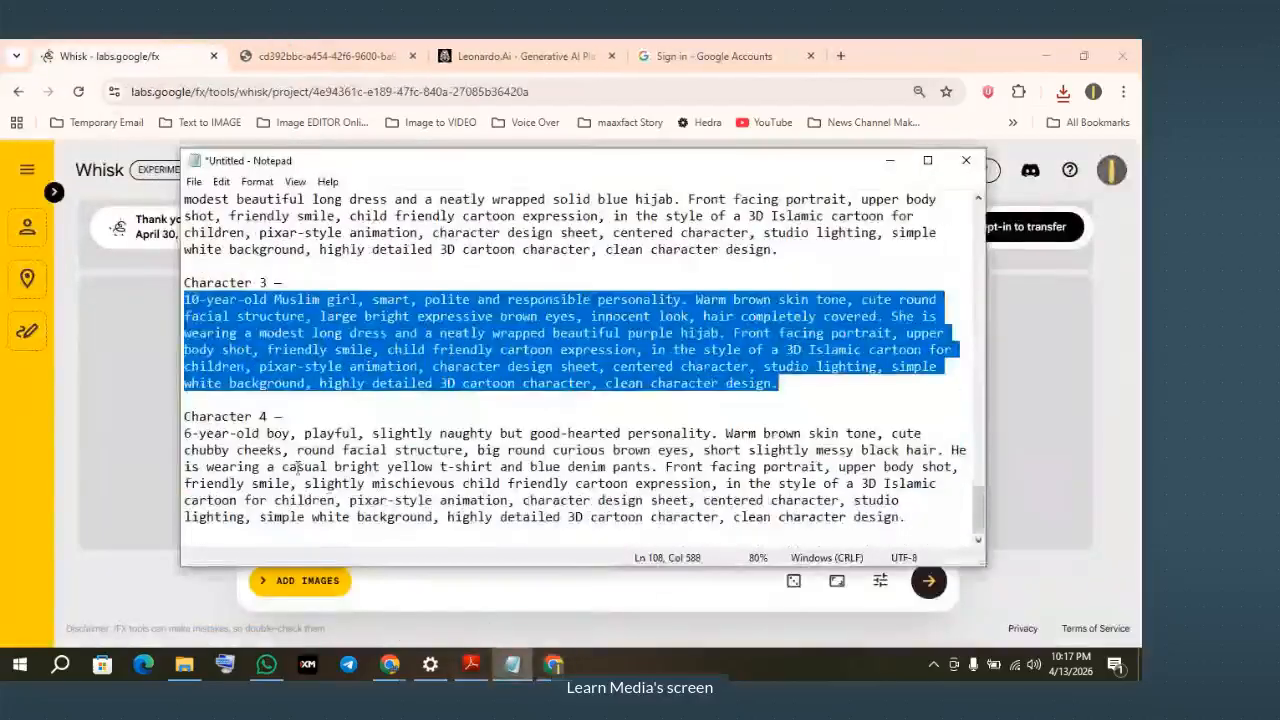
left_click_drag(186, 435, 920, 517)
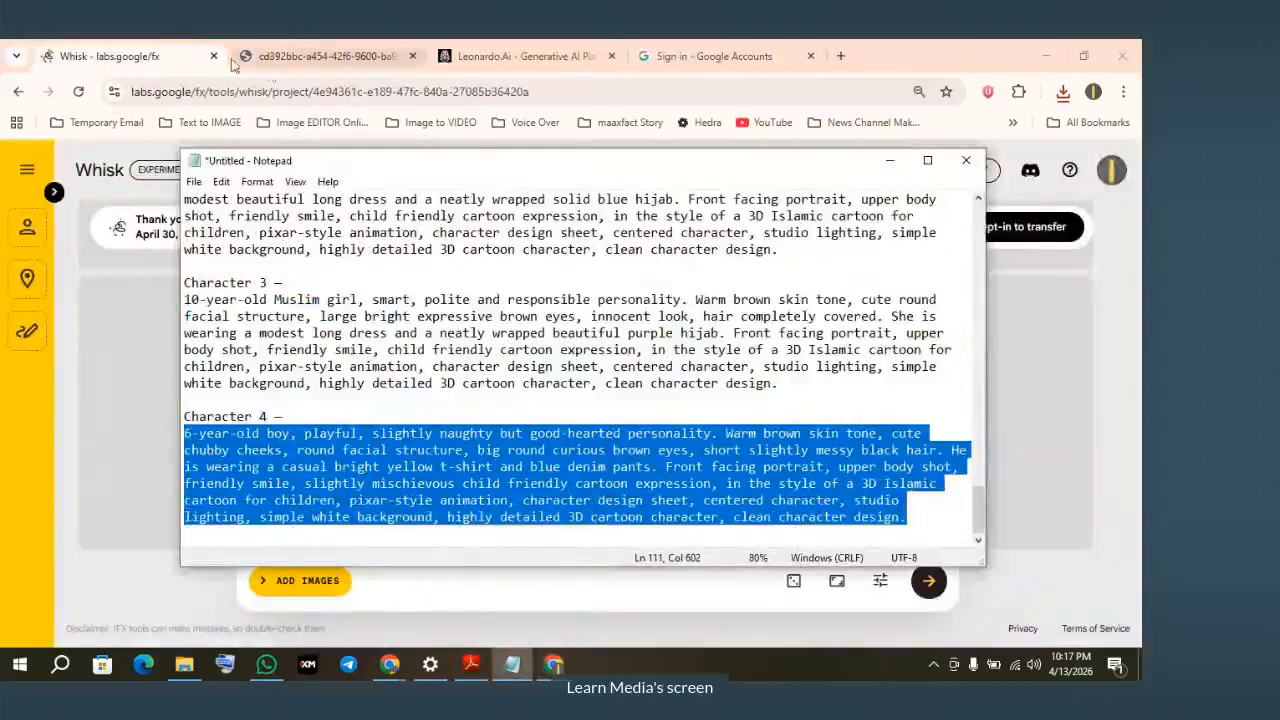
left_click(67, 228)
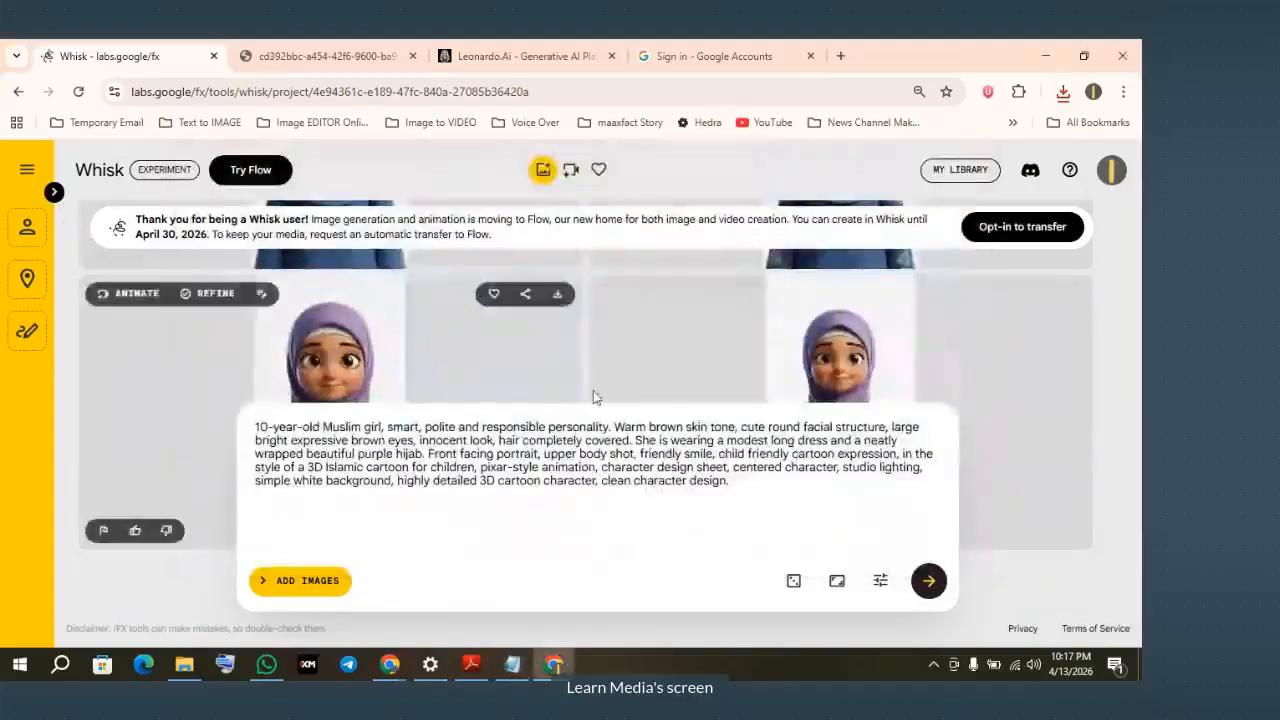
key("ctrl+a")
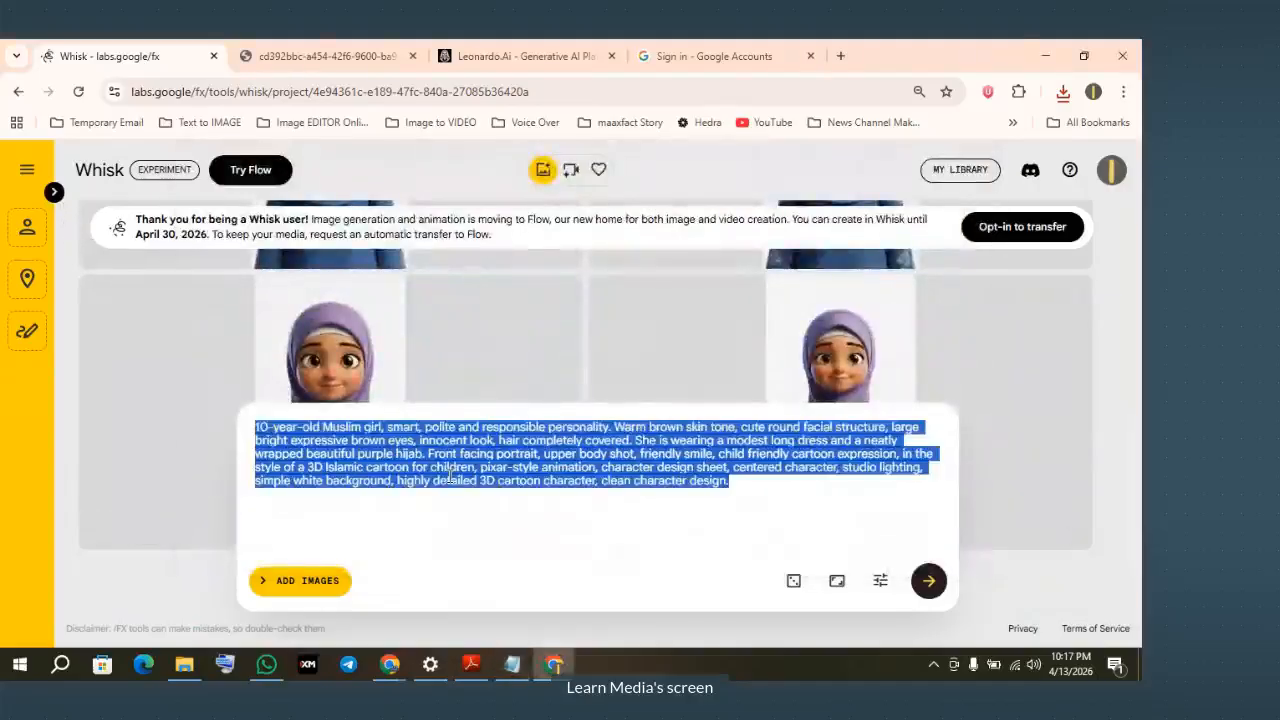
type("6-year-old boy, playful, slightly naughty but good-hearted personality. Warm brown skin tone, cute chubby cheeks, round facial structure, big round curious brown eyes, short slightly messy black hair. He is wearing a casual bright yellow t-shirt and blue denim pants. Front facing portrait, upper body shot, friendly smile, slightly mischievous child friendly cartoon expression, in the style of a 3D Islamic cartoon for children, pixar-style animation, character design sheet, centered character, studio lighting, simple white background, highly detailed 3D cartoon character, clean character design.")
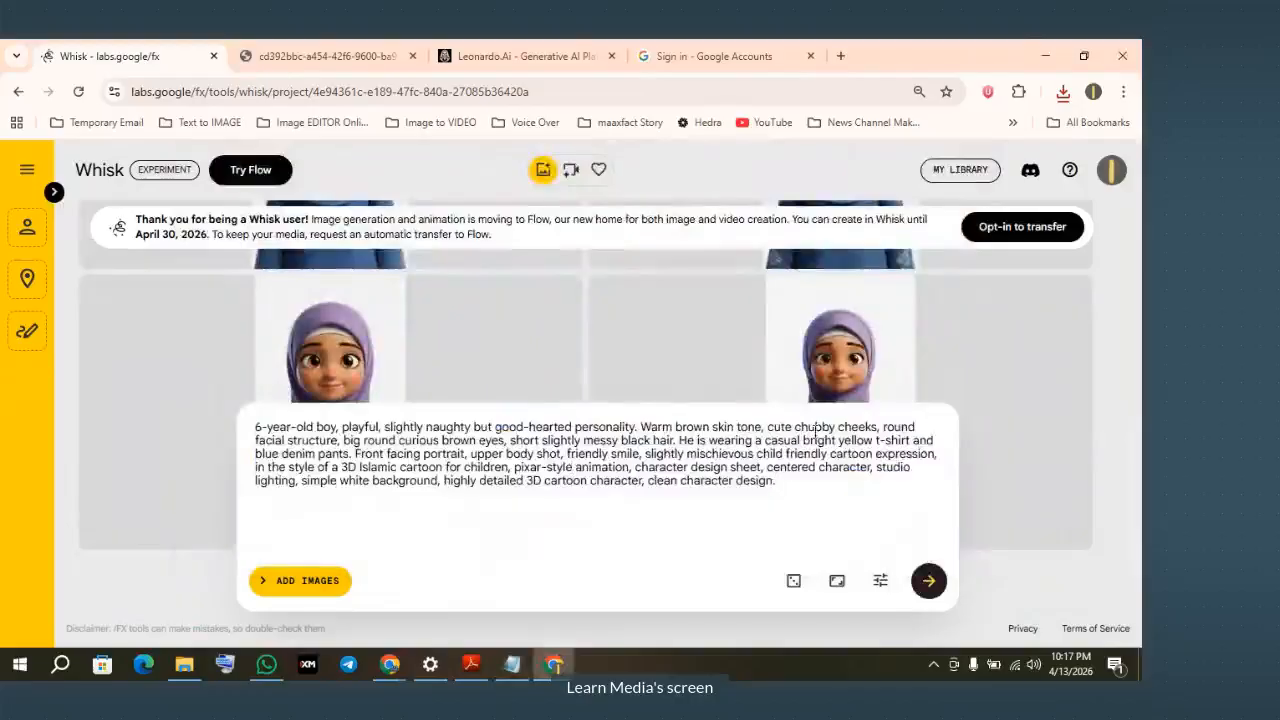
Step: Review the face description in the 6-year-old boy's prompt and generate his portraits
left_click_drag(795, 427, 839, 427)
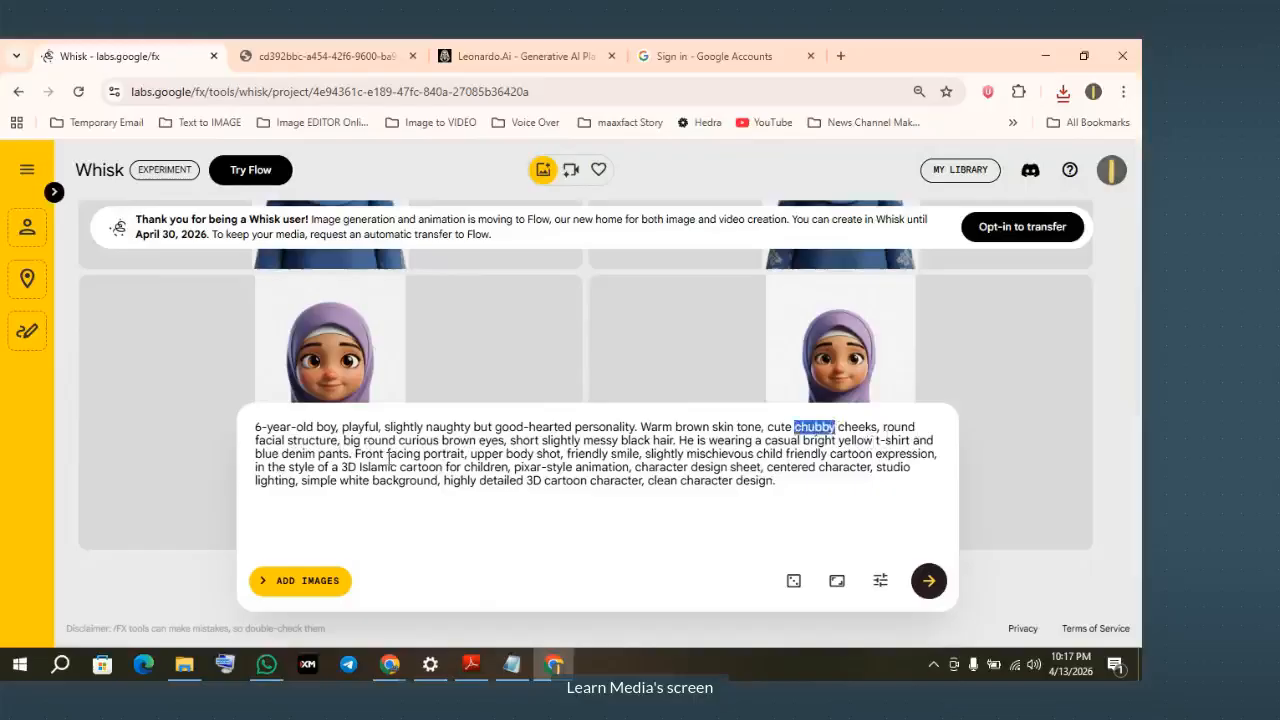
left_click(363, 441)
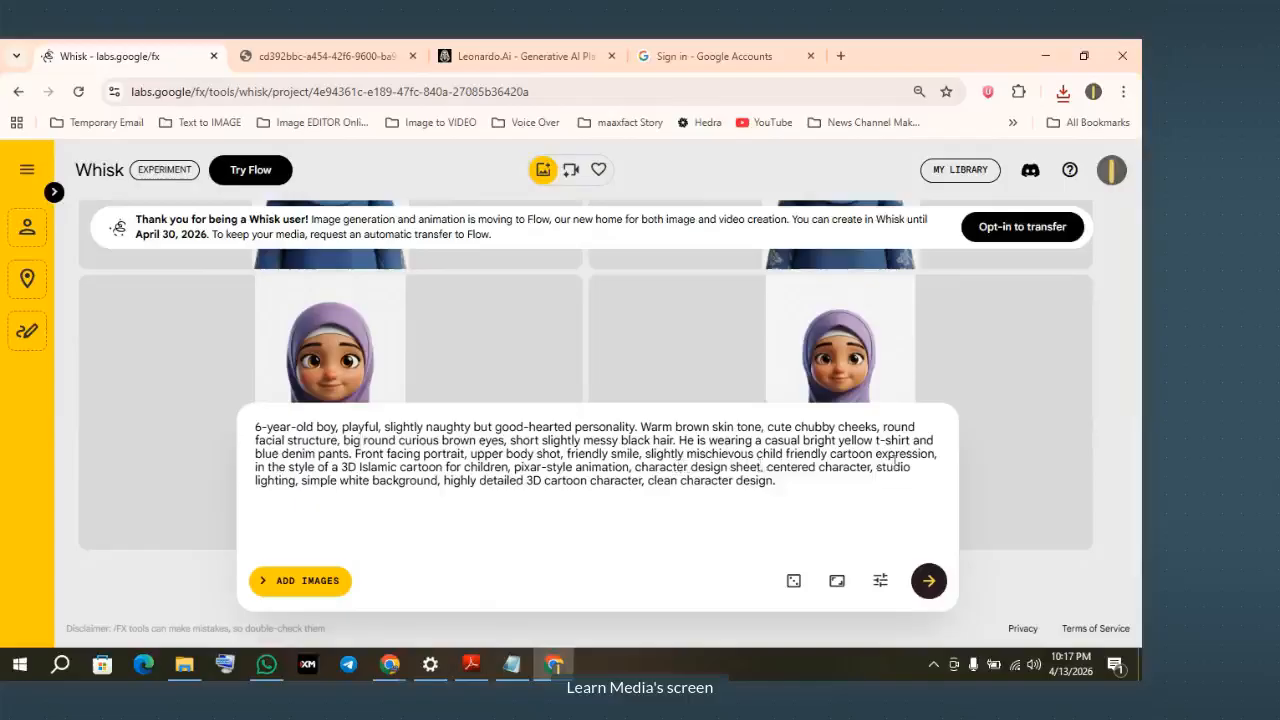
left_click(929, 581)
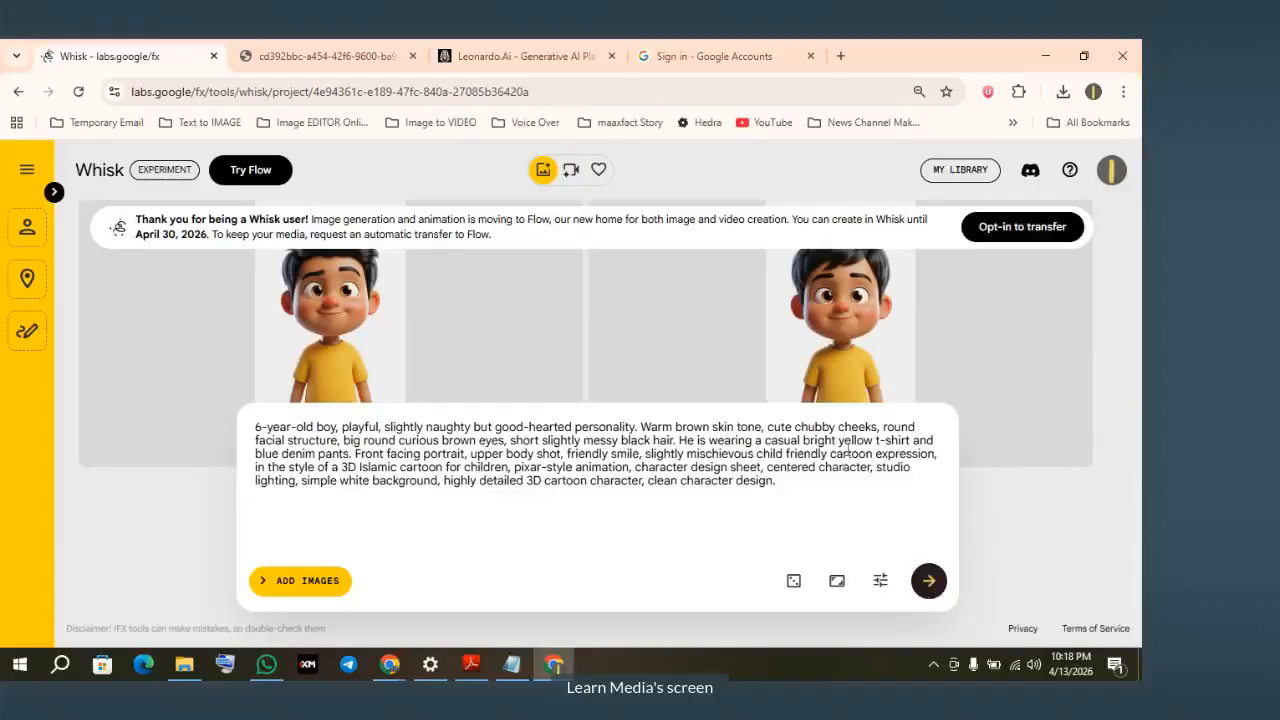
Step: Change the boy's t-shirt colour in the prompt to green and black mixed and generate a new pair of portraits
left_click_drag(838, 440, 877, 441)
scroll(229, 345, "up", 1)
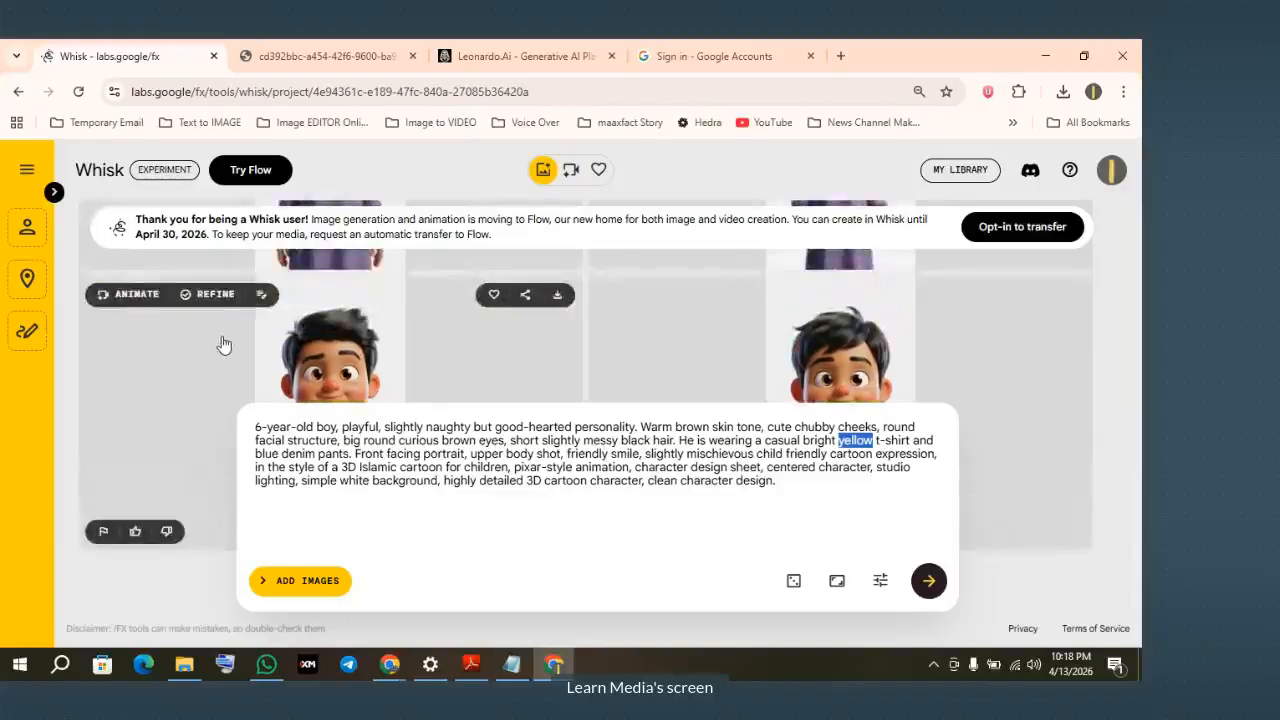
type("green")
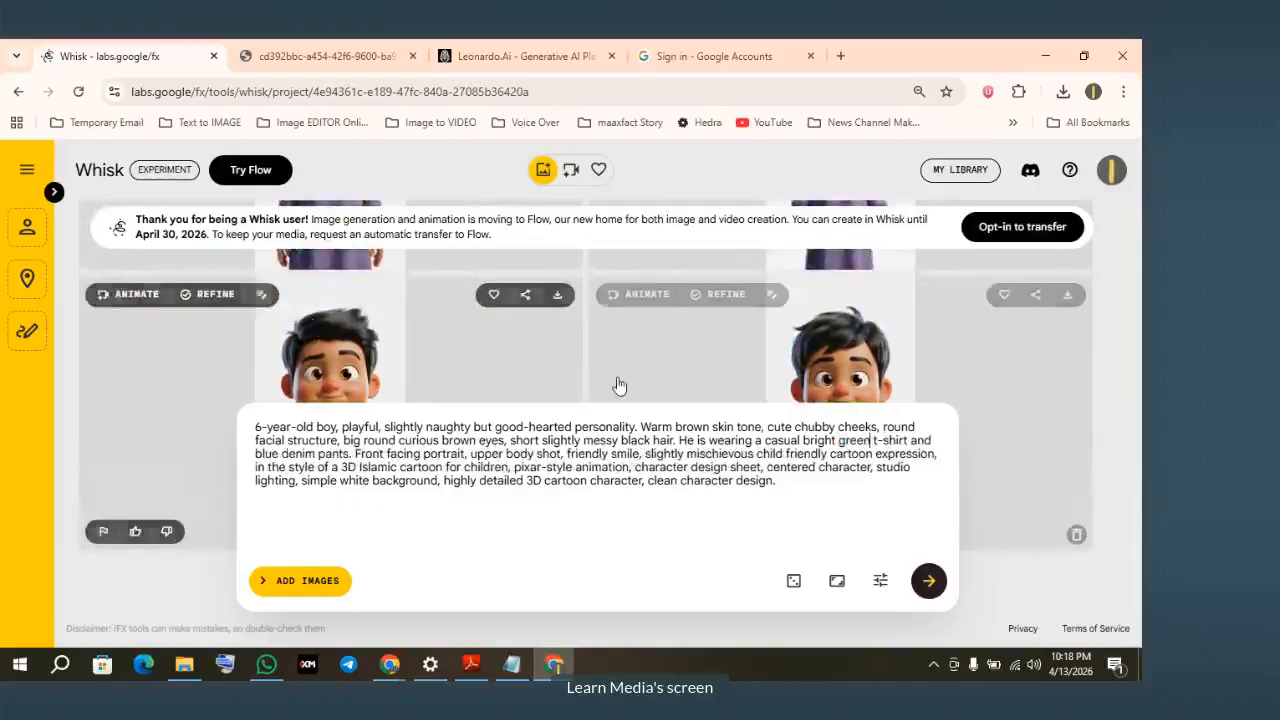
type("and")
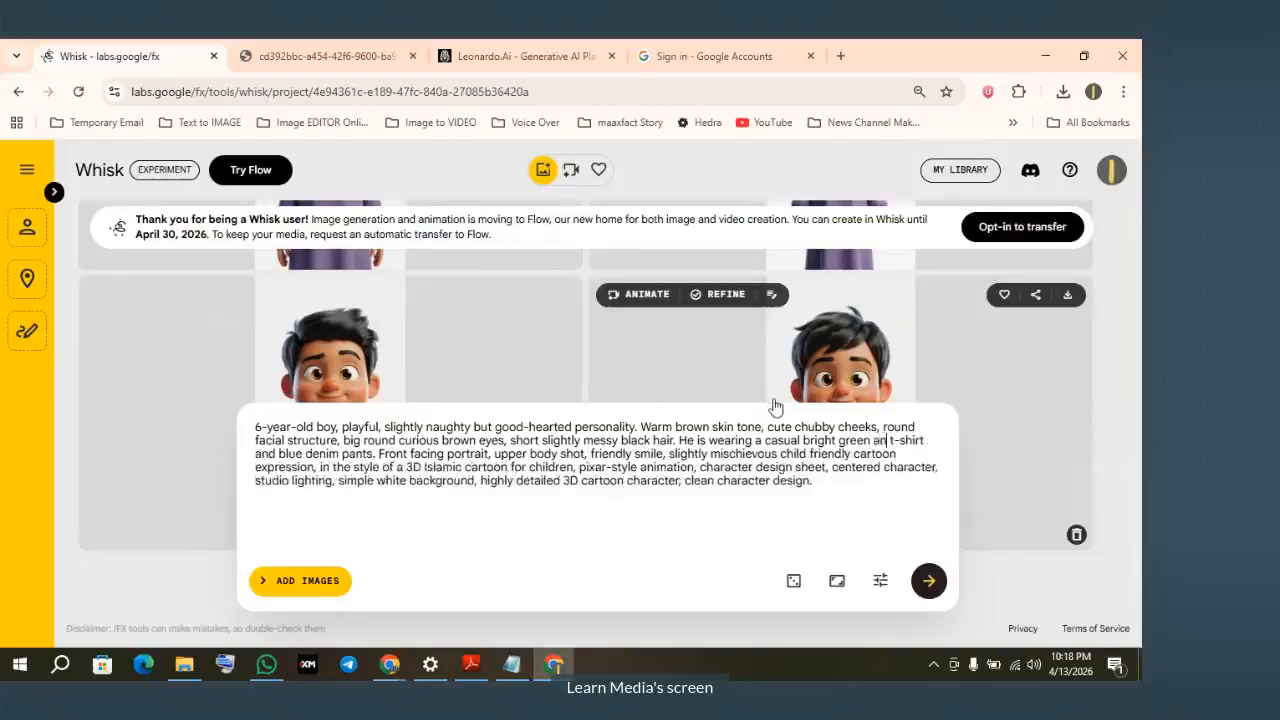
type(" blc")
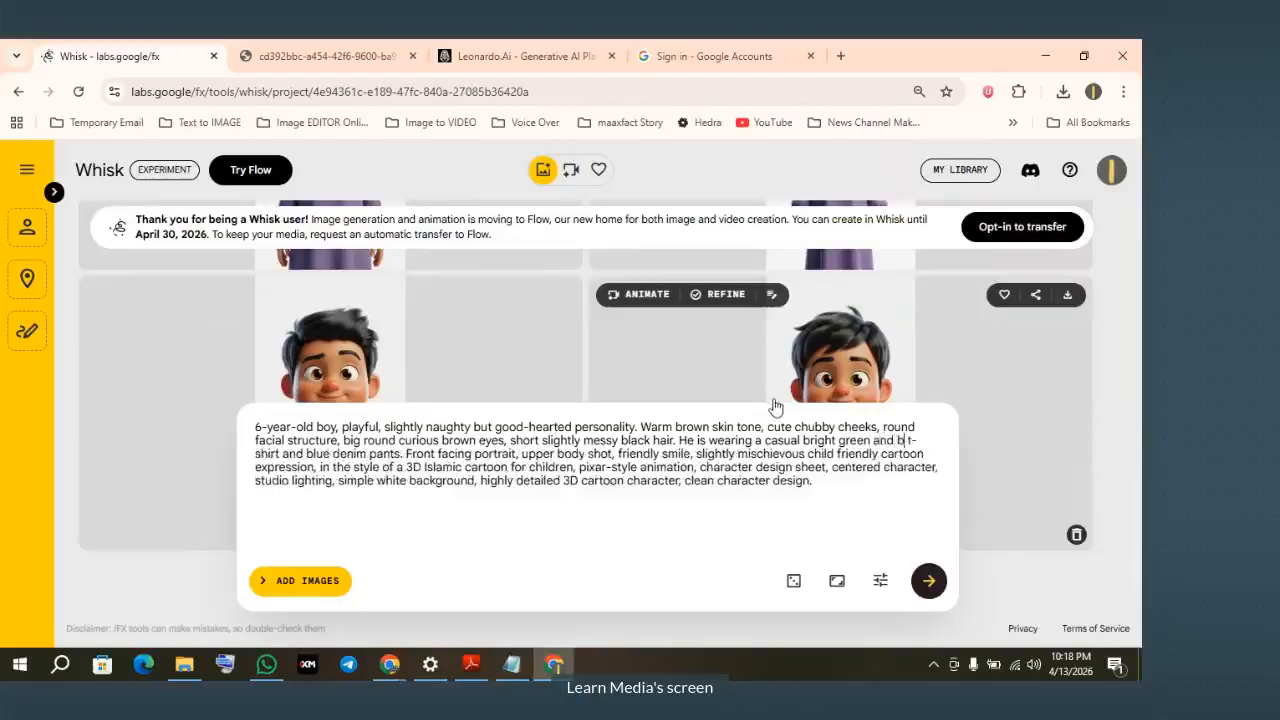
key("BackSpace")
type("ack")
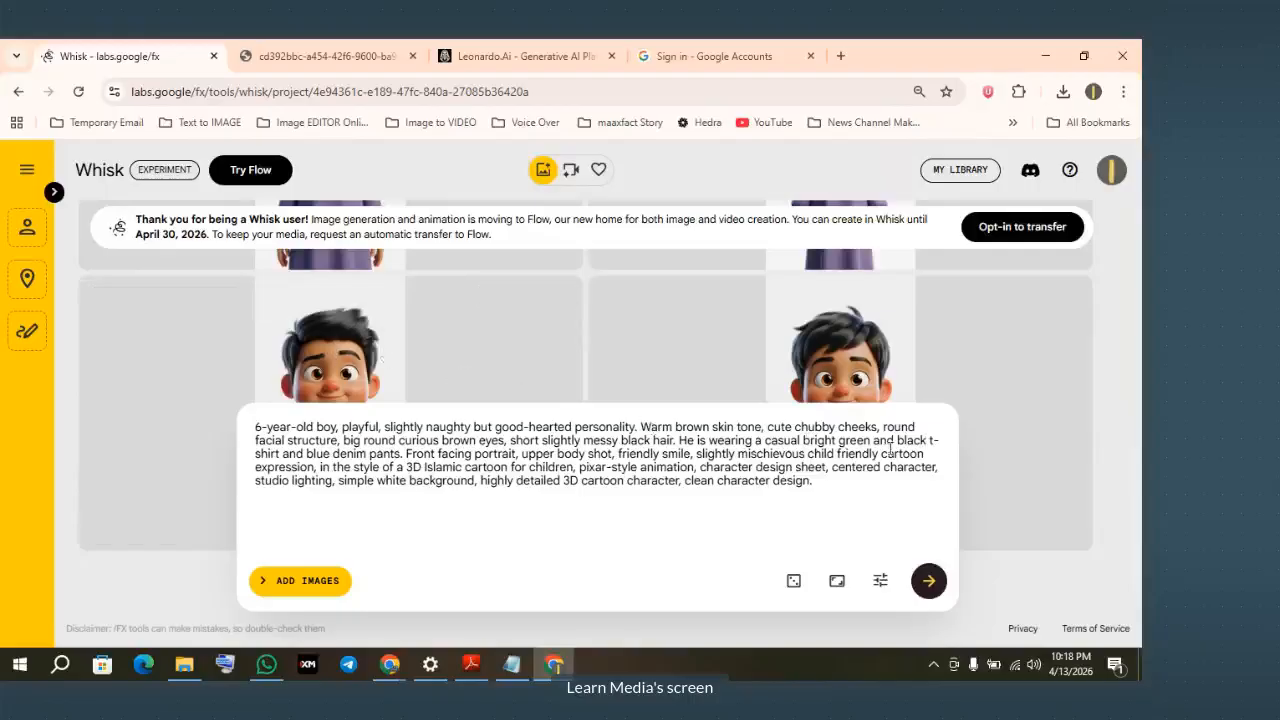
type("mixed")
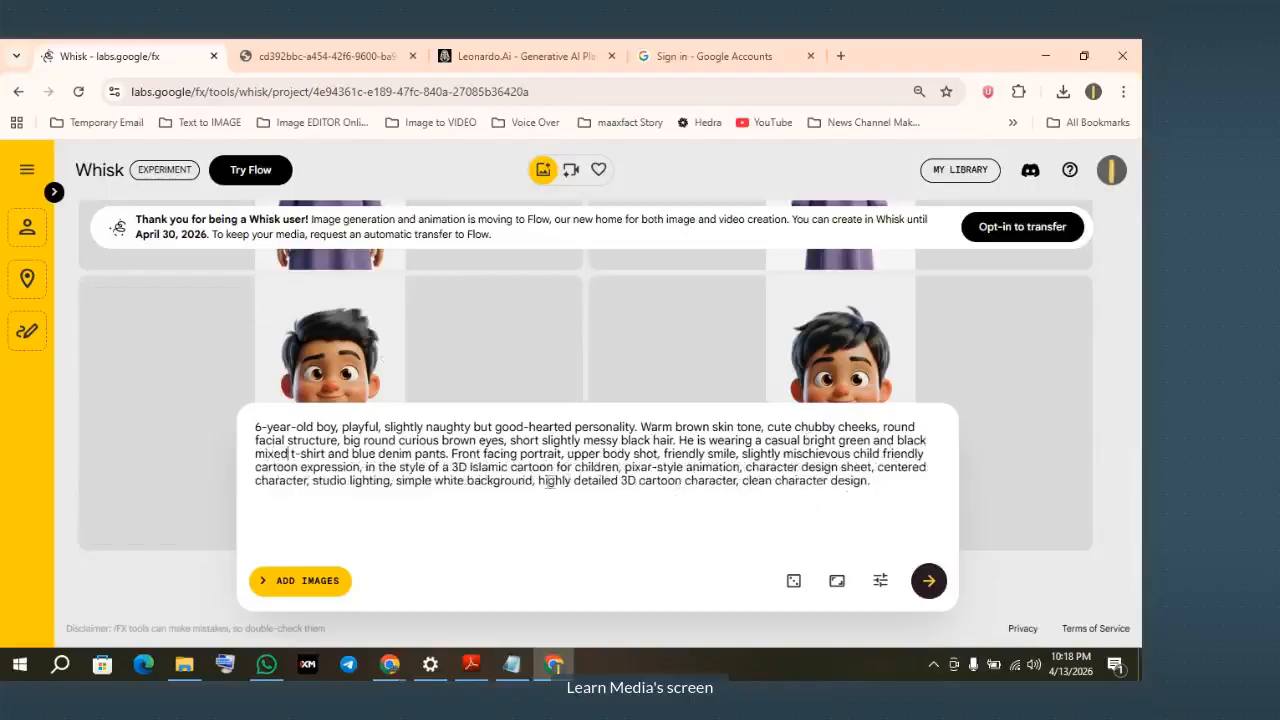
left_click(929, 582)
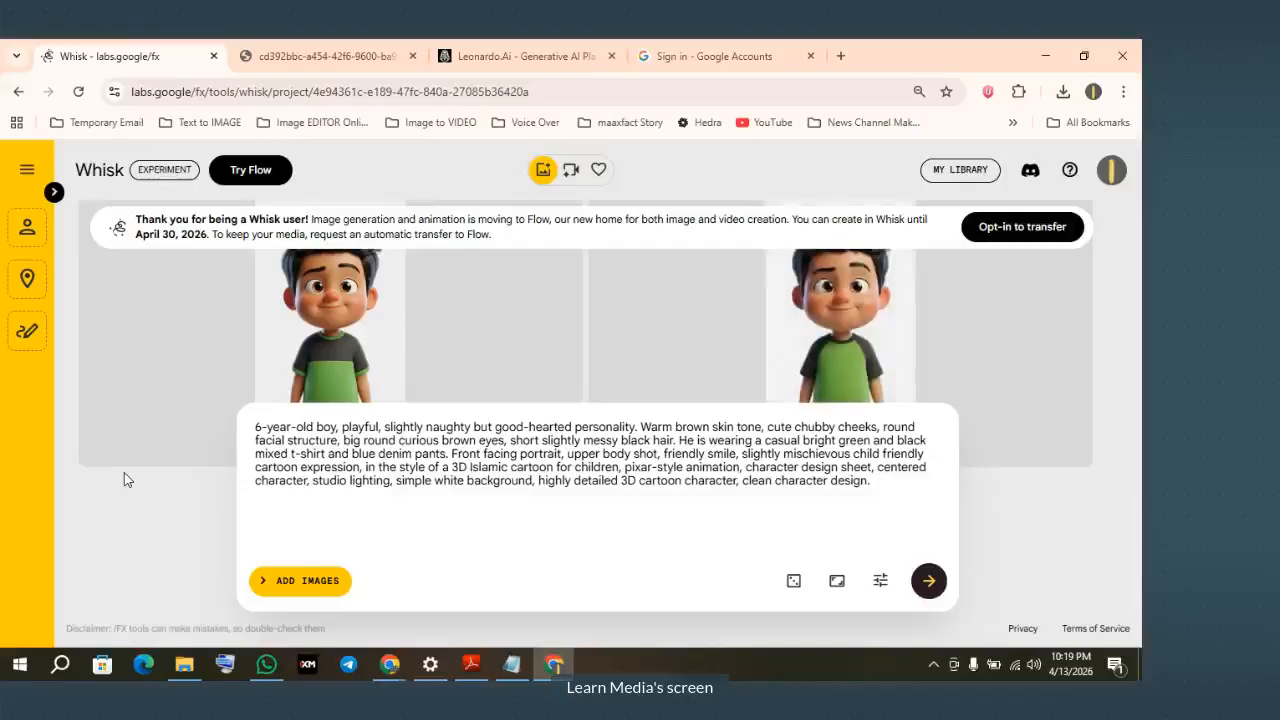
mouse_move(82, 477)
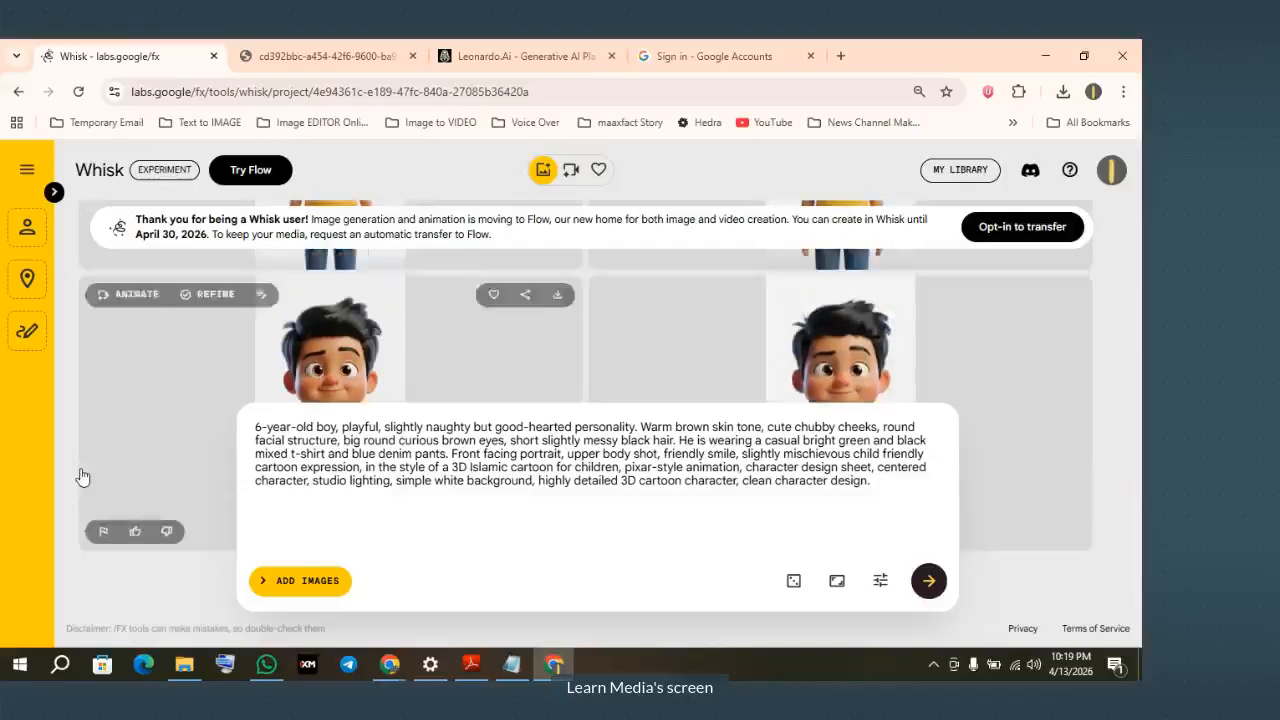